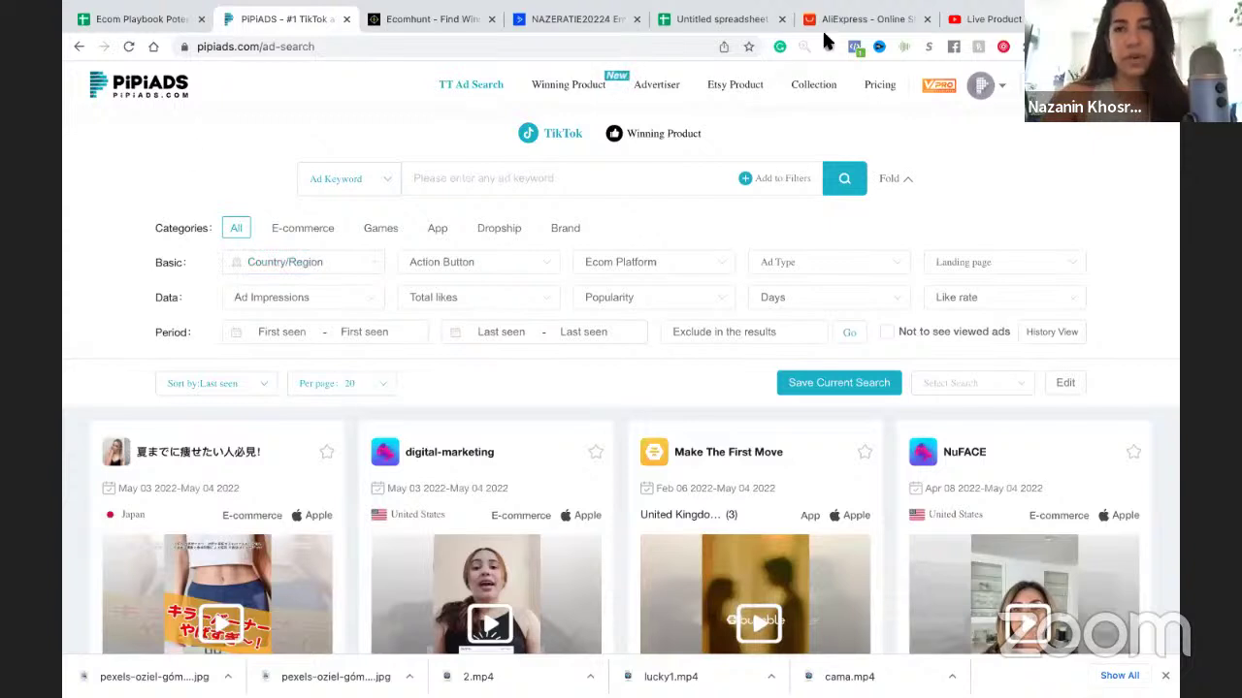
Switch to Ecomhunt and look through the newest products on the first listing page
left_click(429, 19)
left_click(253, 27)
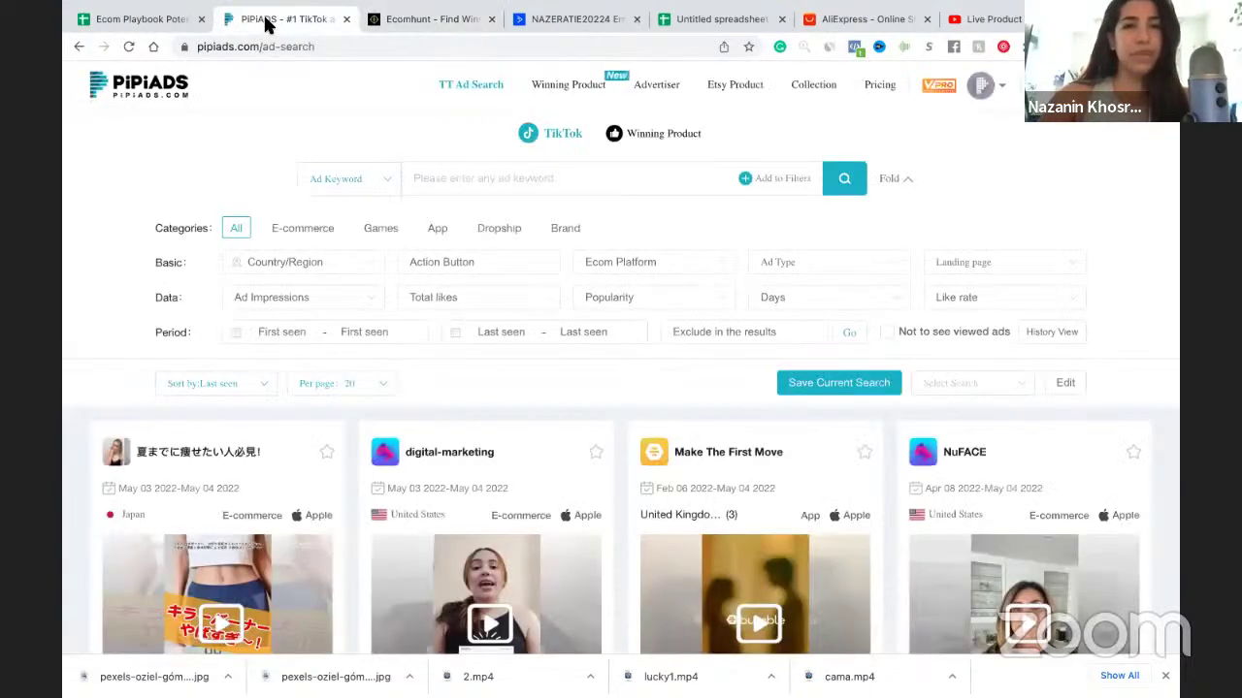
left_click(385, 18)
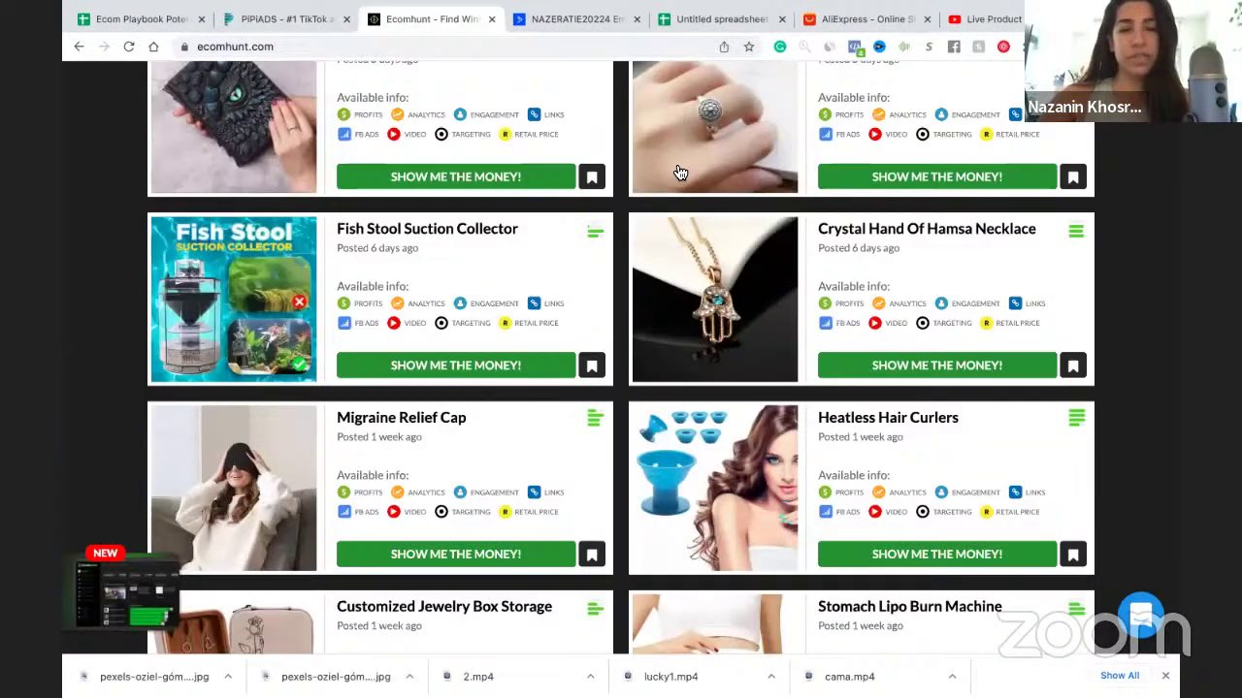
scroll(669, 165, "up", 5)
scroll(655, 173, "up", 7)
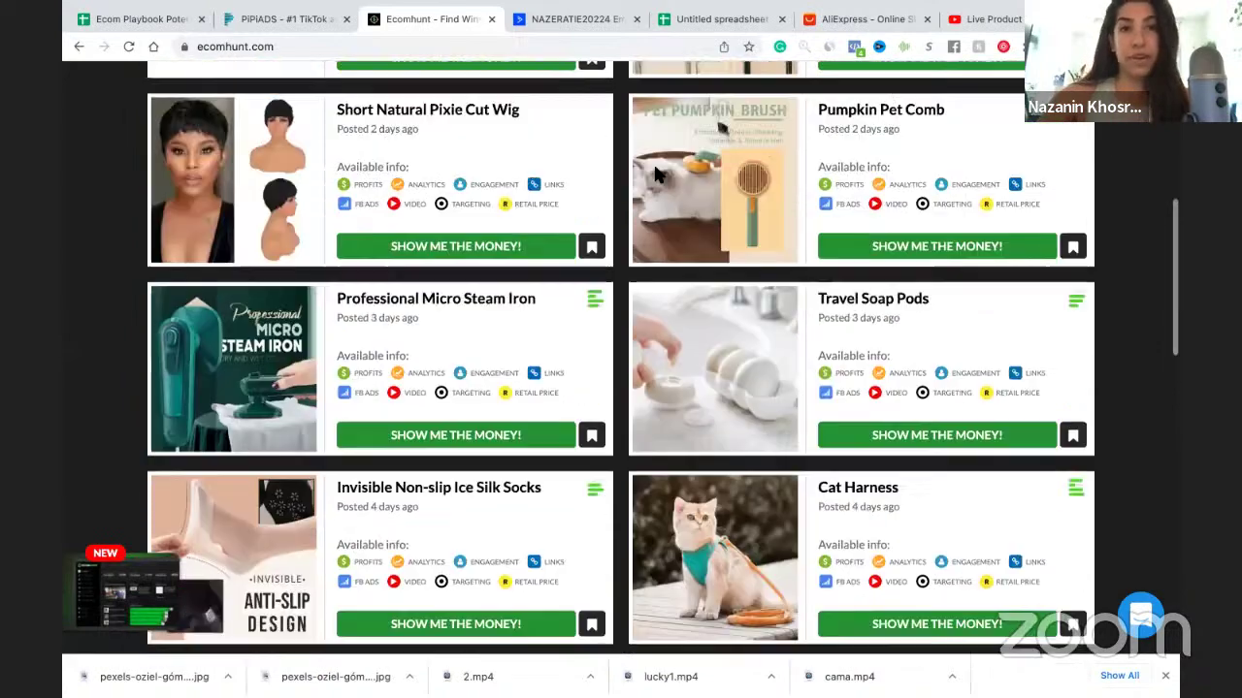
scroll(629, 172, "up", 2)
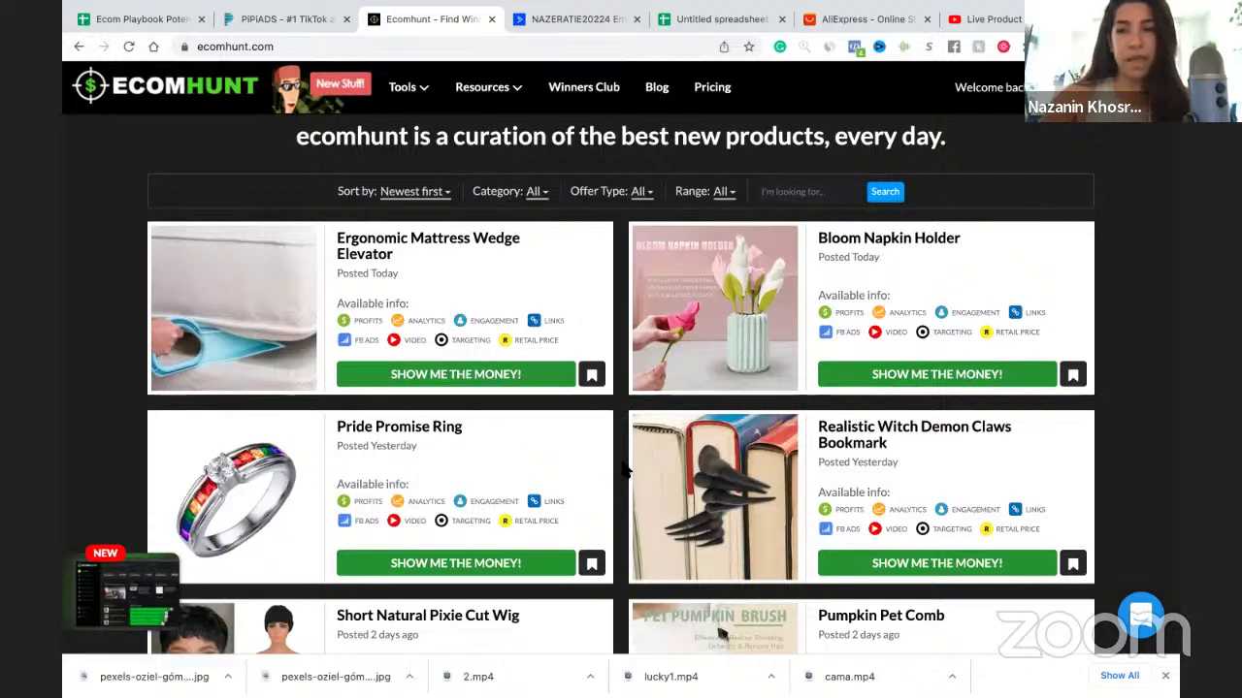
scroll(636, 511, "down", 1)
scroll(631, 499, "down", 3)
scroll(632, 500, "down", 3)
scroll(635, 508, "down", 5)
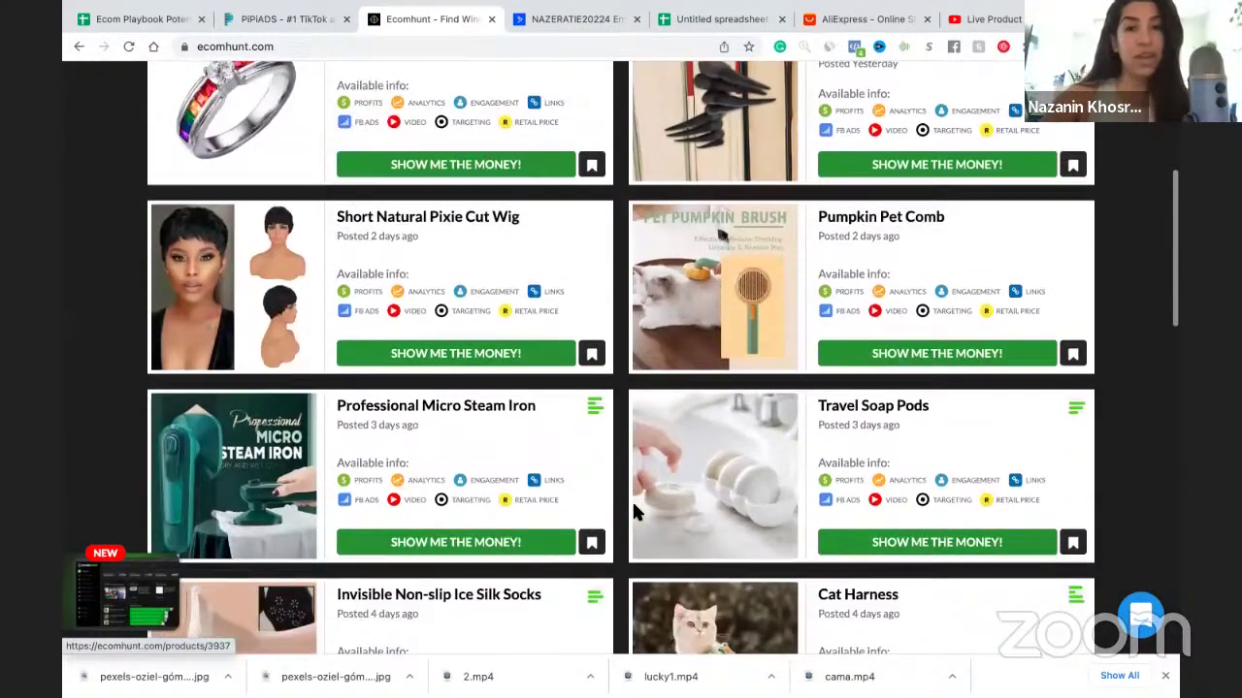
scroll(635, 504, "down", 4)
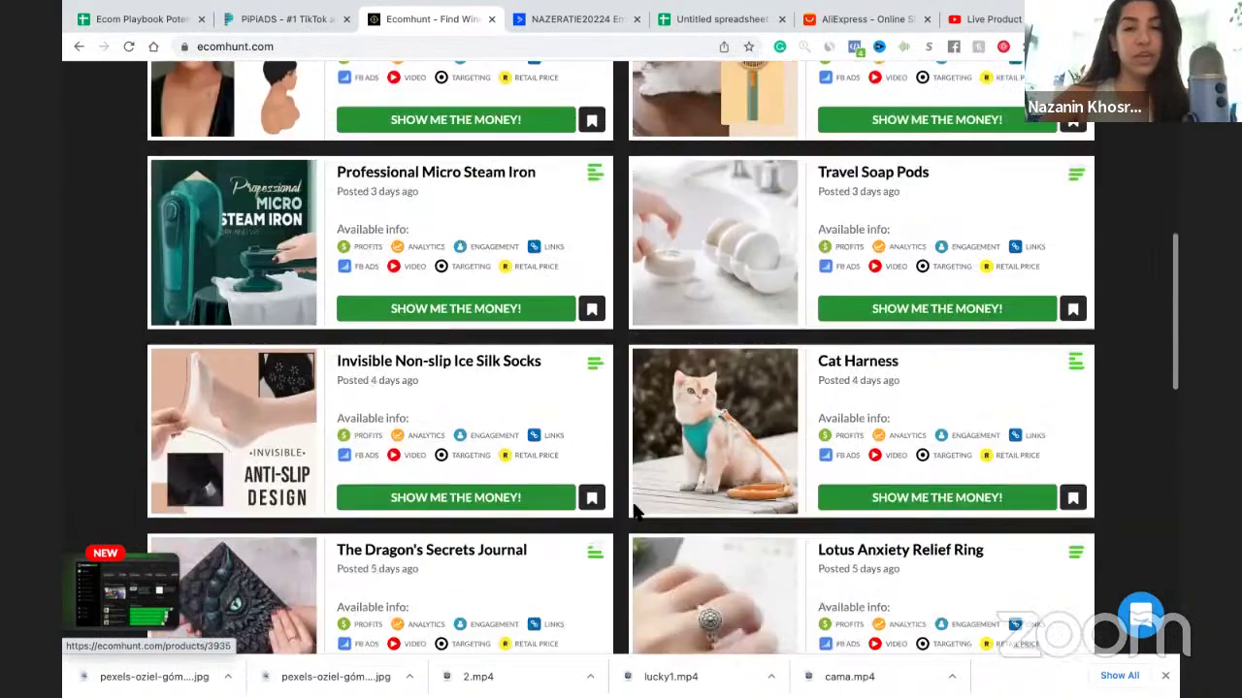
scroll(632, 499, "up", 12)
scroll(593, 428, "up", 4)
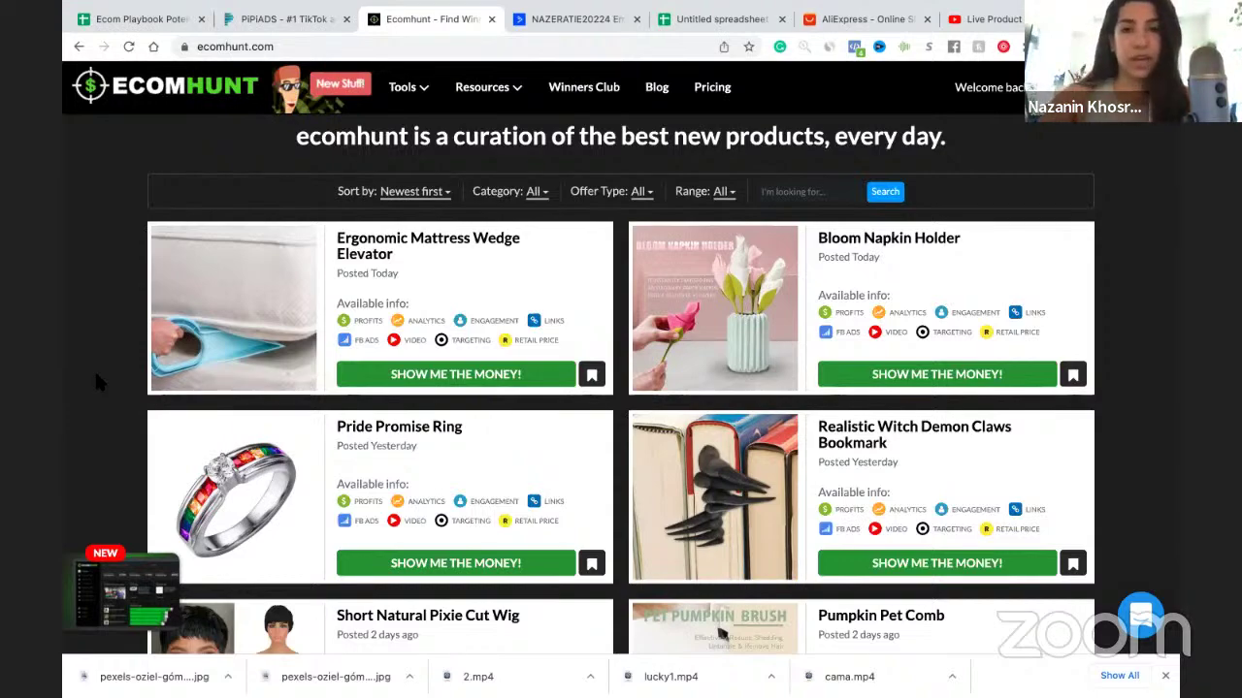
Jump to page 68 of the Ecomhunt listings and look through the older products there
scroll(626, 528, "down", 5)
scroll(626, 528, "down", 13)
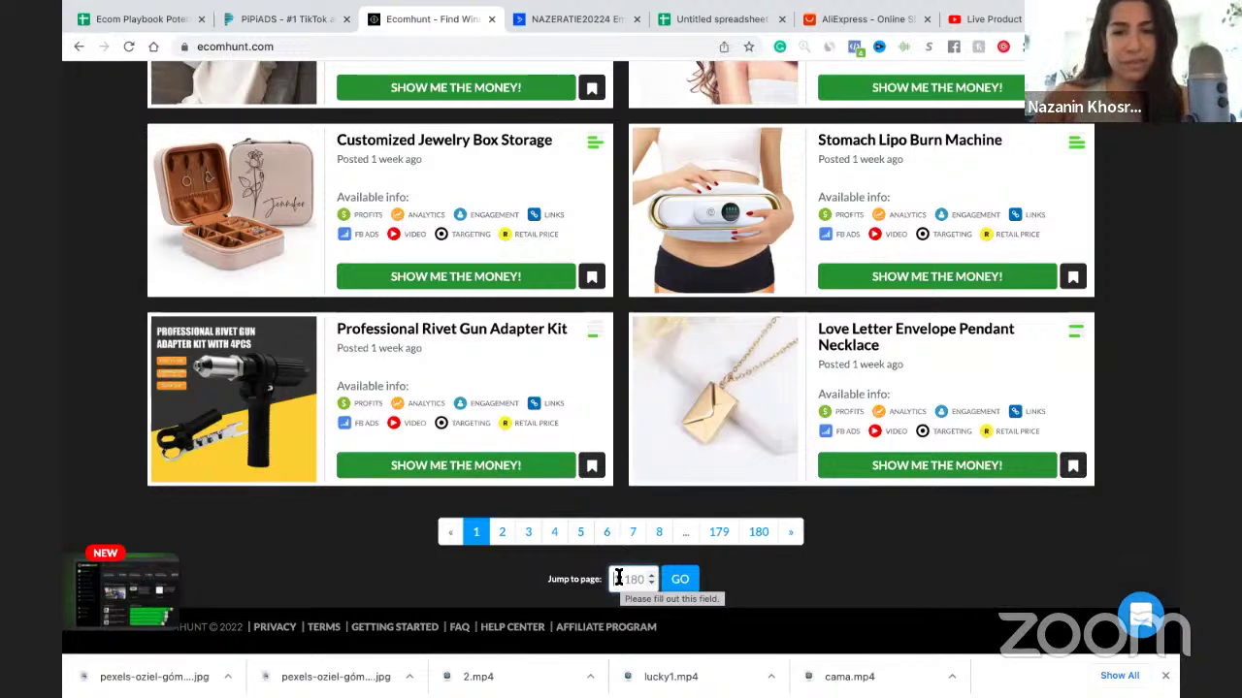
type("68")
key("Return")
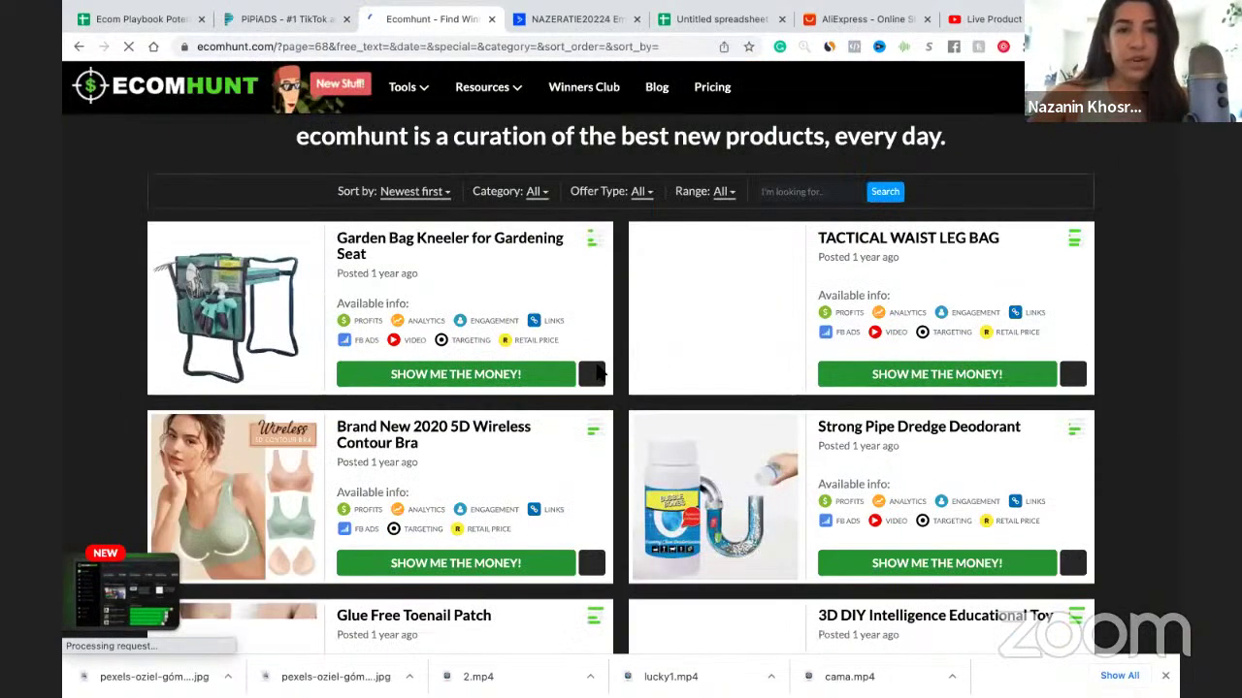
scroll(602, 388, "down", 4)
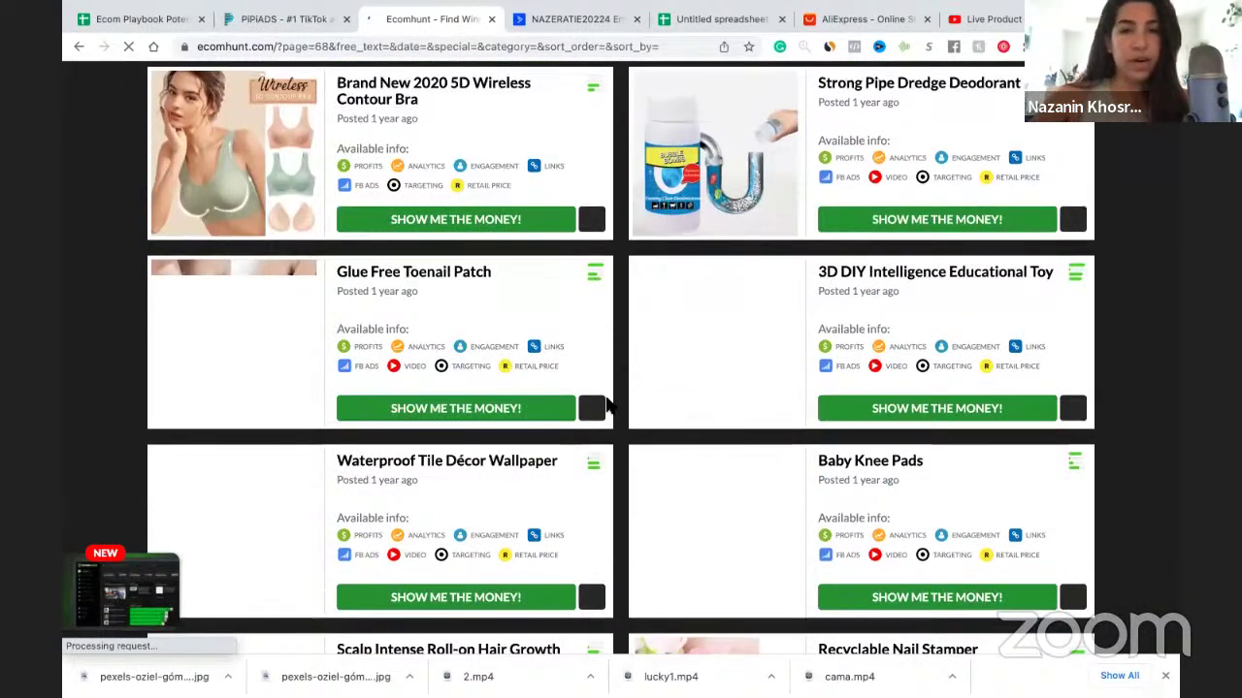
scroll(608, 417, "down", 1)
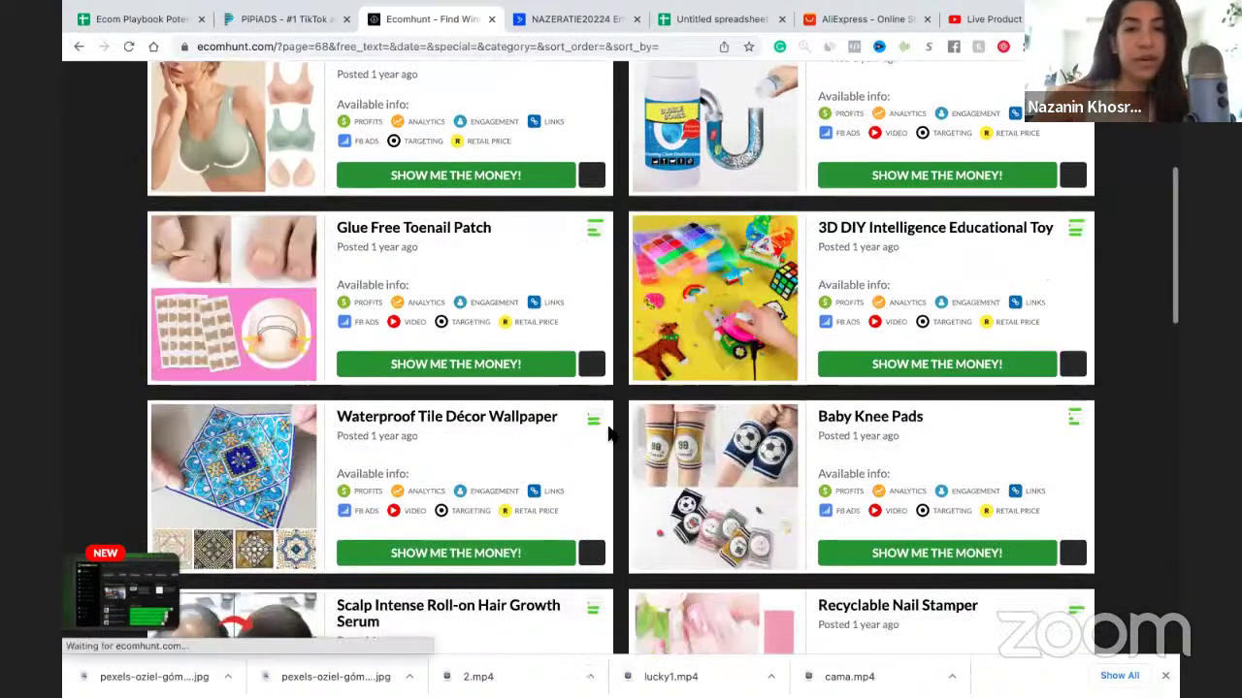
scroll(608, 436, "down", 1)
scroll(608, 437, "down", 2)
scroll(609, 437, "down", 4)
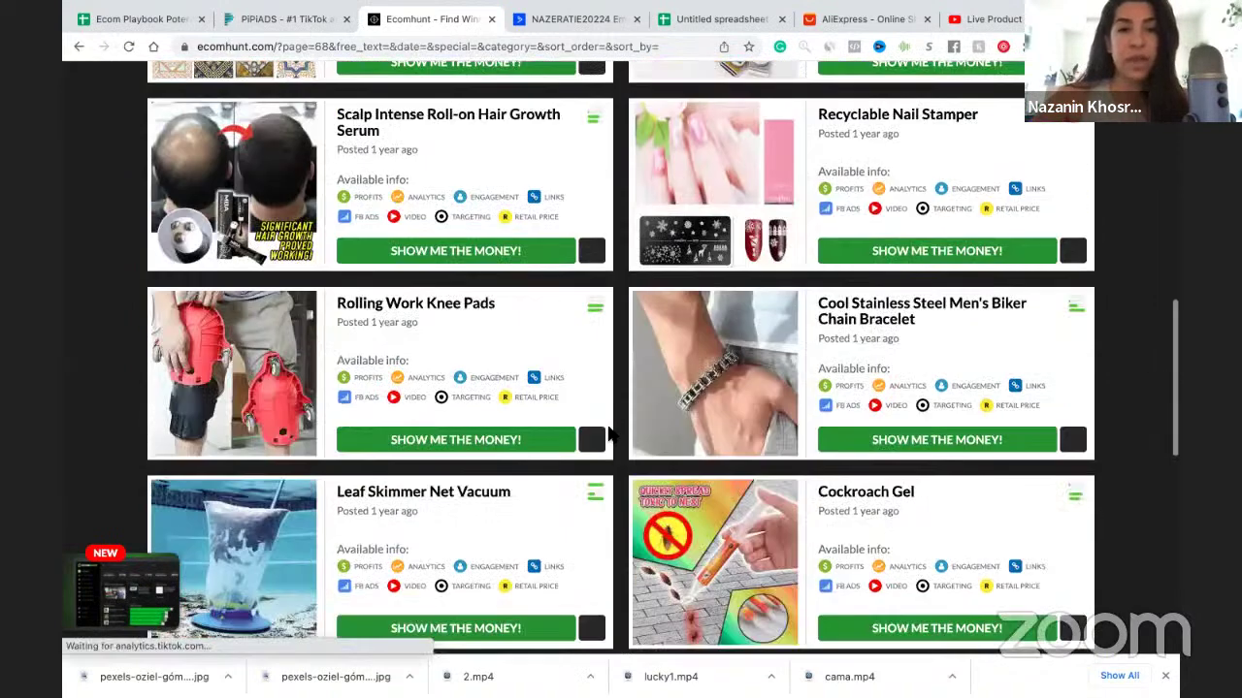
scroll(609, 434, "down", 3)
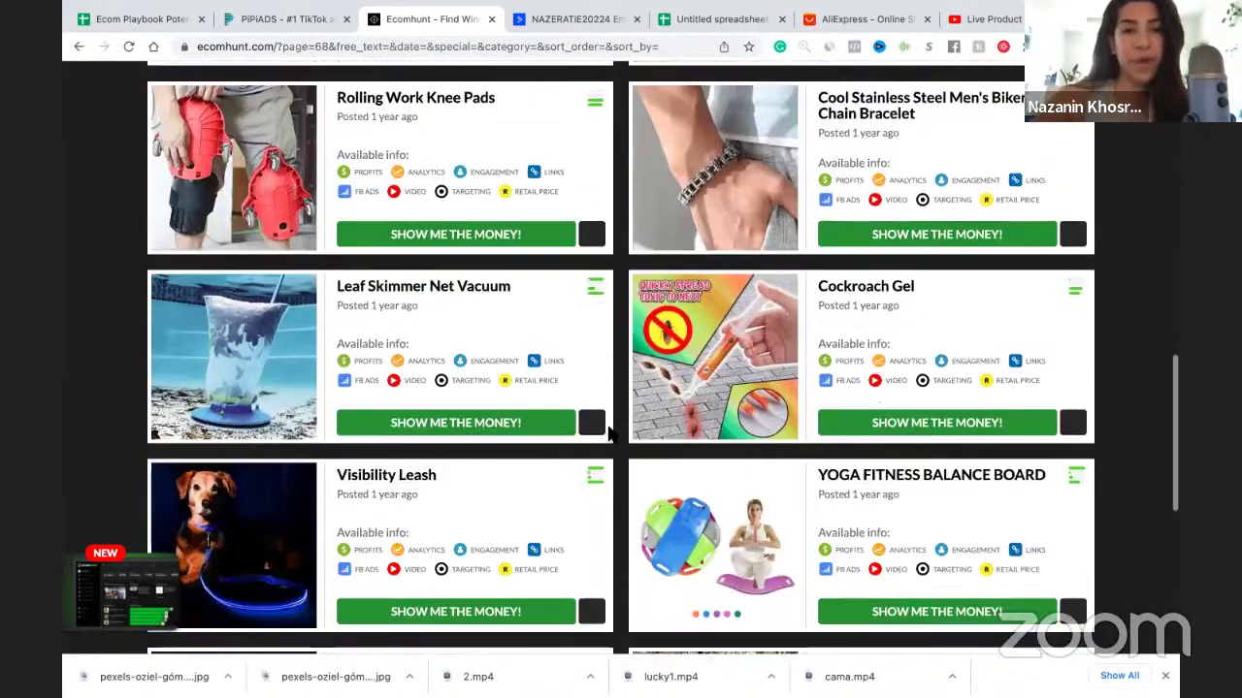
scroll(610, 434, "down", 5)
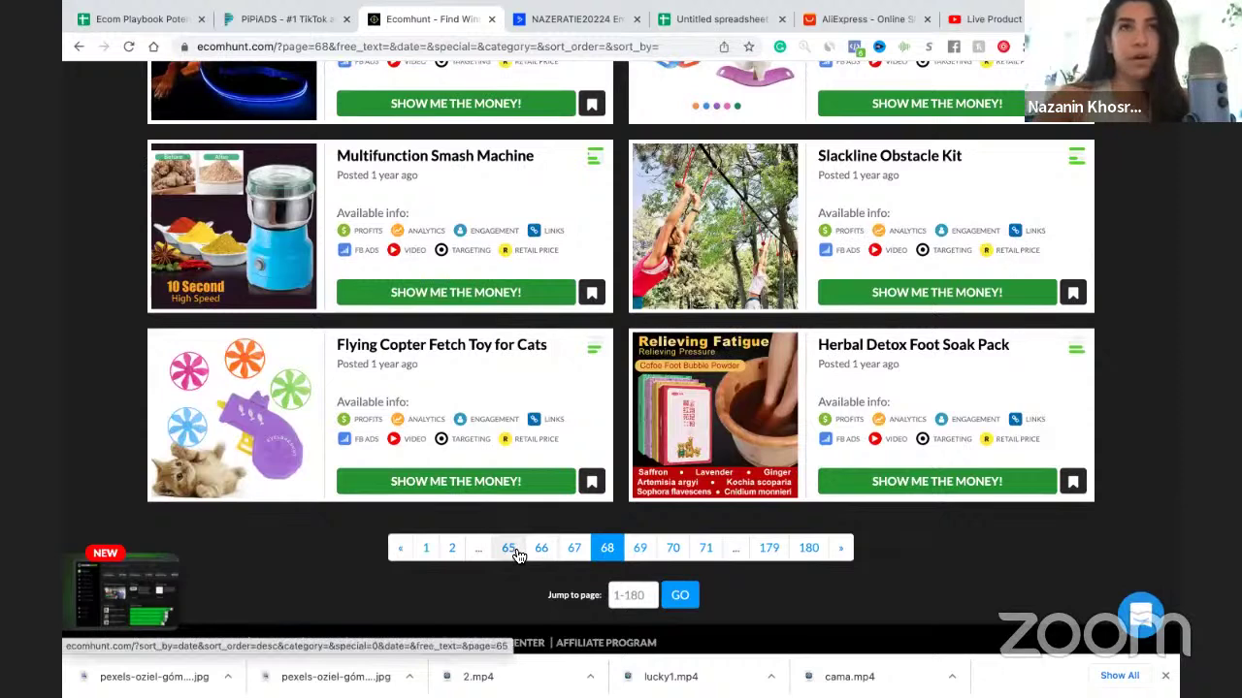
Open page 65 of the product listings and look through its products
left_click(517, 554)
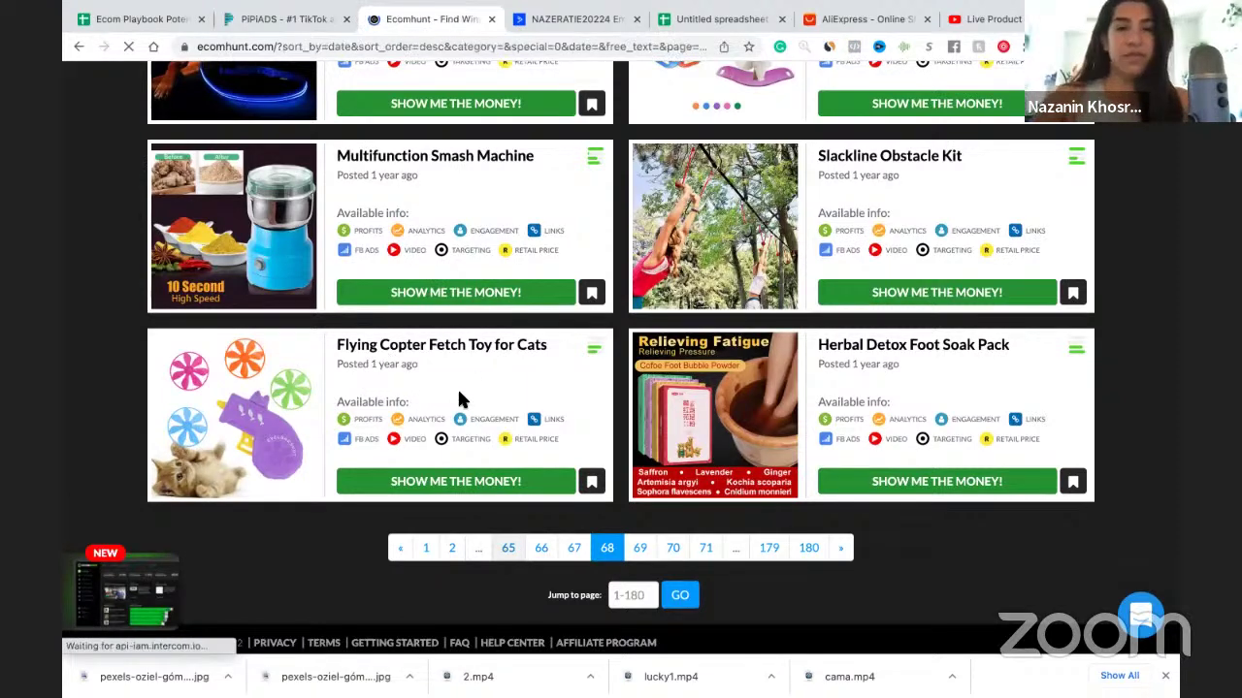
scroll(630, 486, "down", 5)
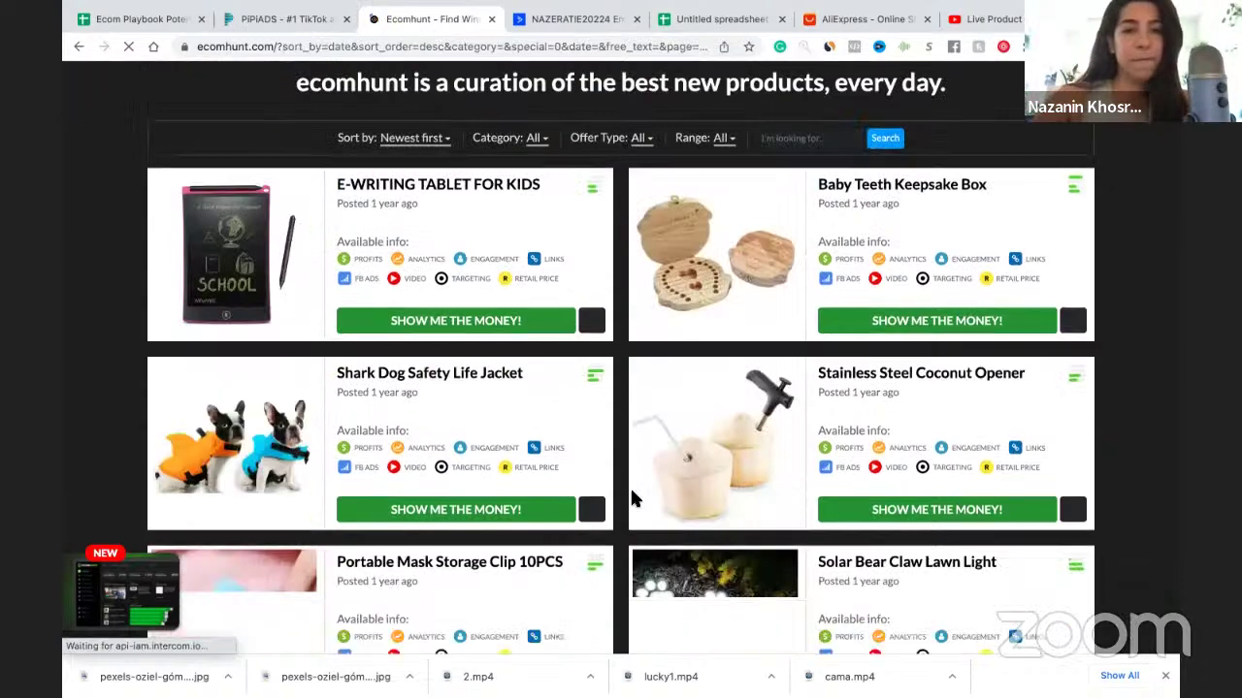
scroll(629, 486, "down", 5)
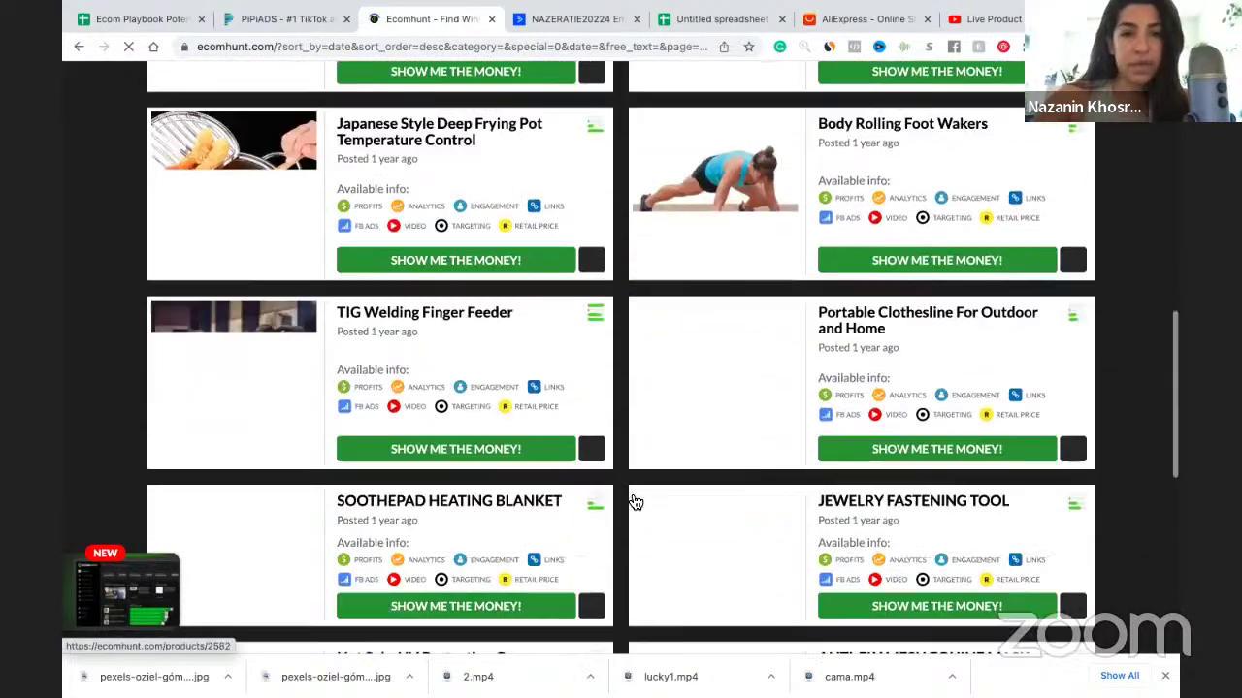
scroll(636, 503, "down", 6)
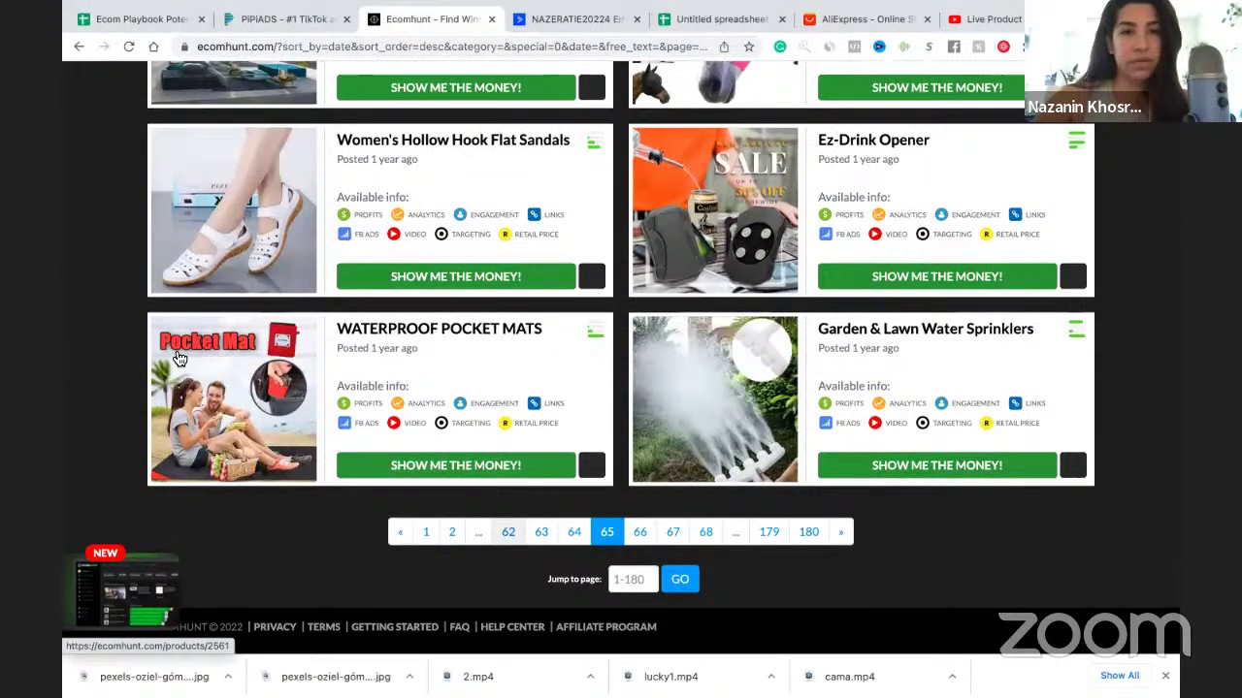
Browse a lower-numbered listing page and copy the product title "Kids Dream Sleeping Bed Tent"
scroll(600, 339, "up", 4)
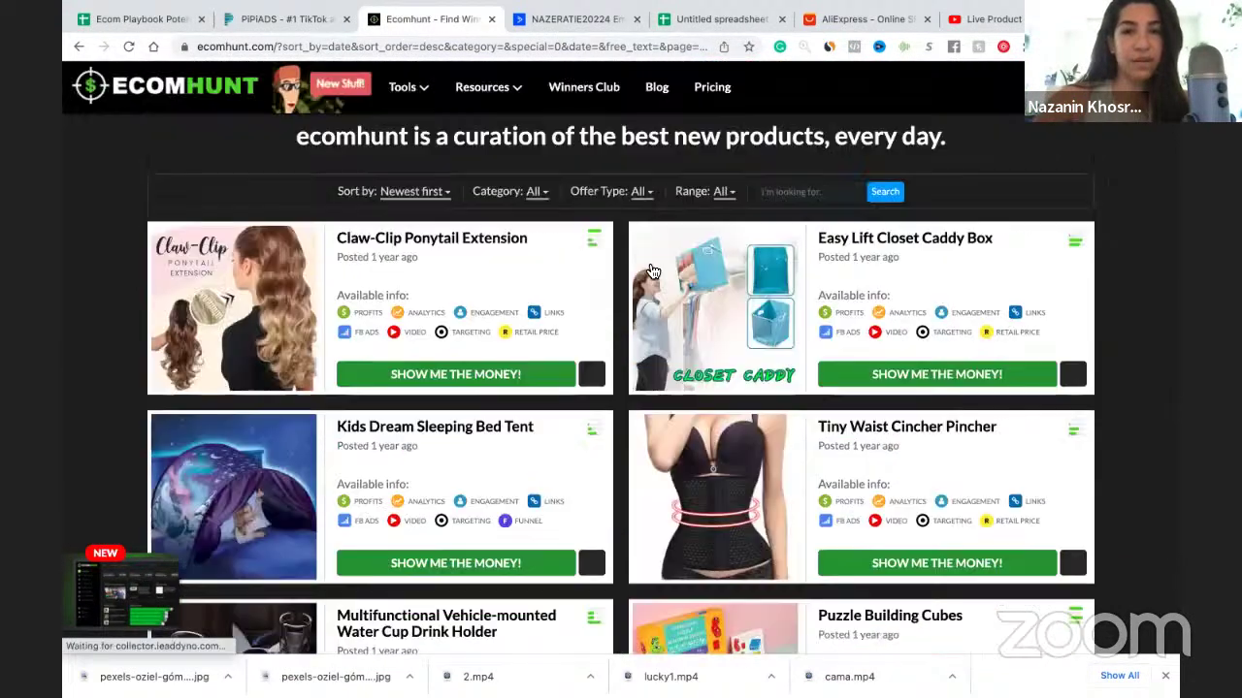
scroll(637, 342, "down", 3)
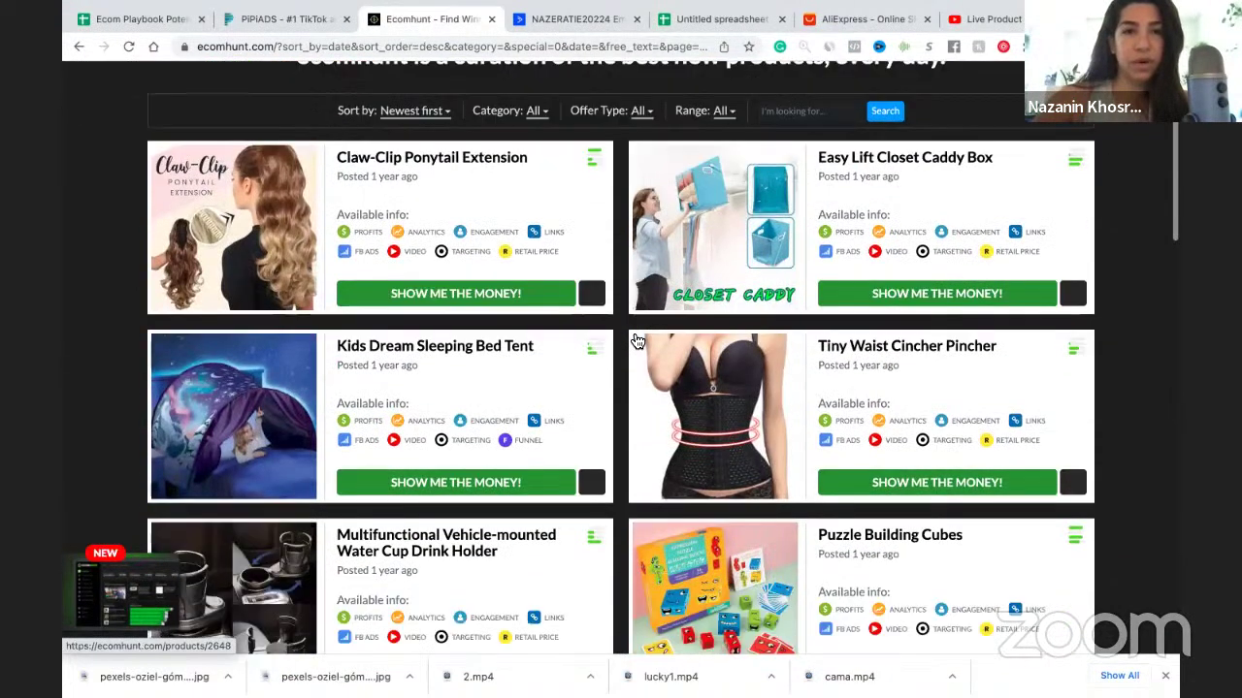
scroll(638, 341, "down", 2)
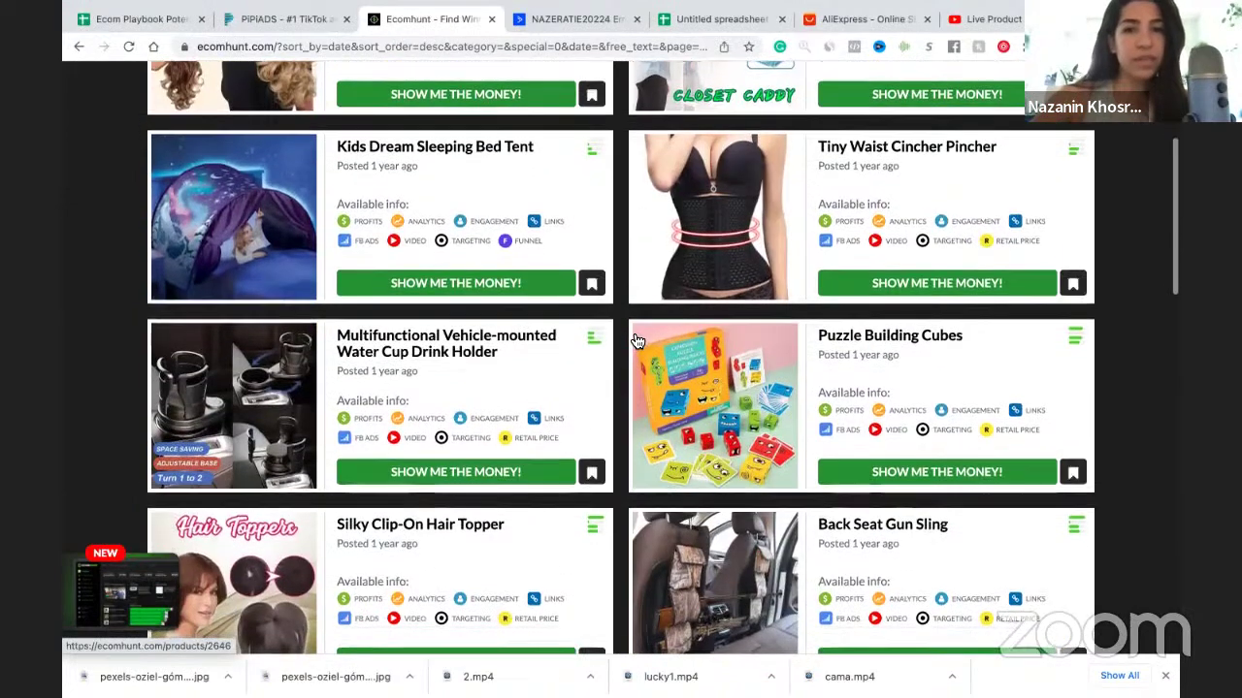
scroll(636, 340, "down", 1)
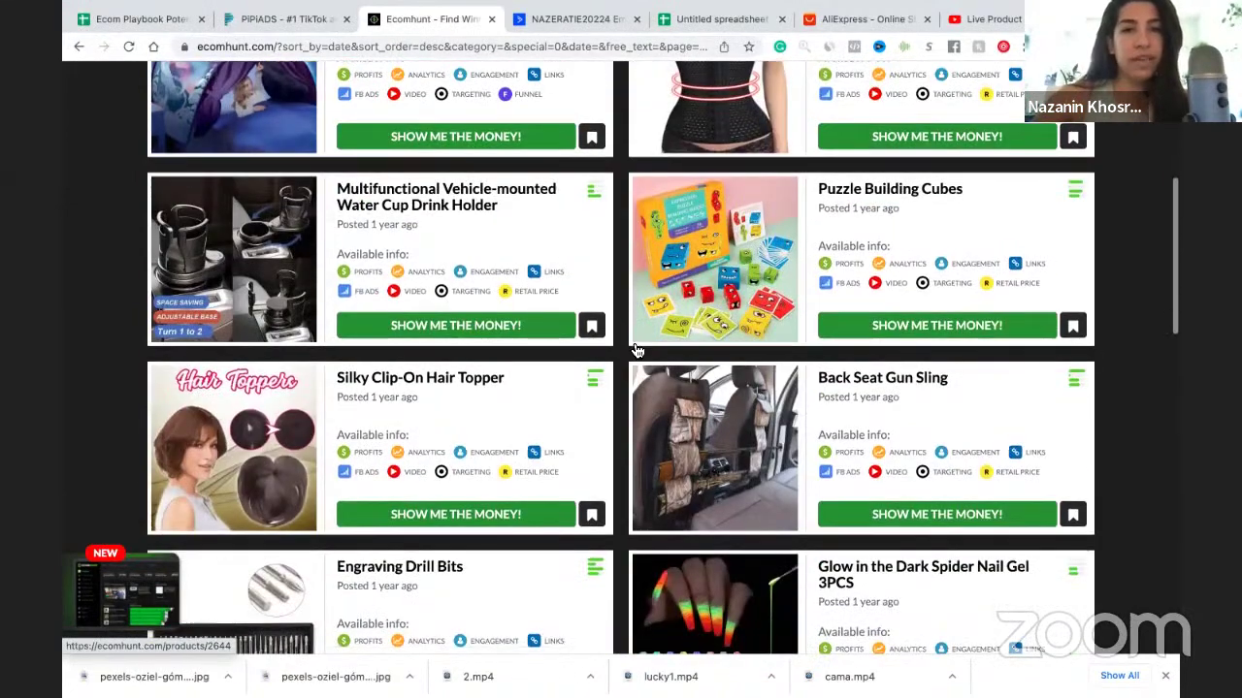
scroll(355, 335, "up", 3)
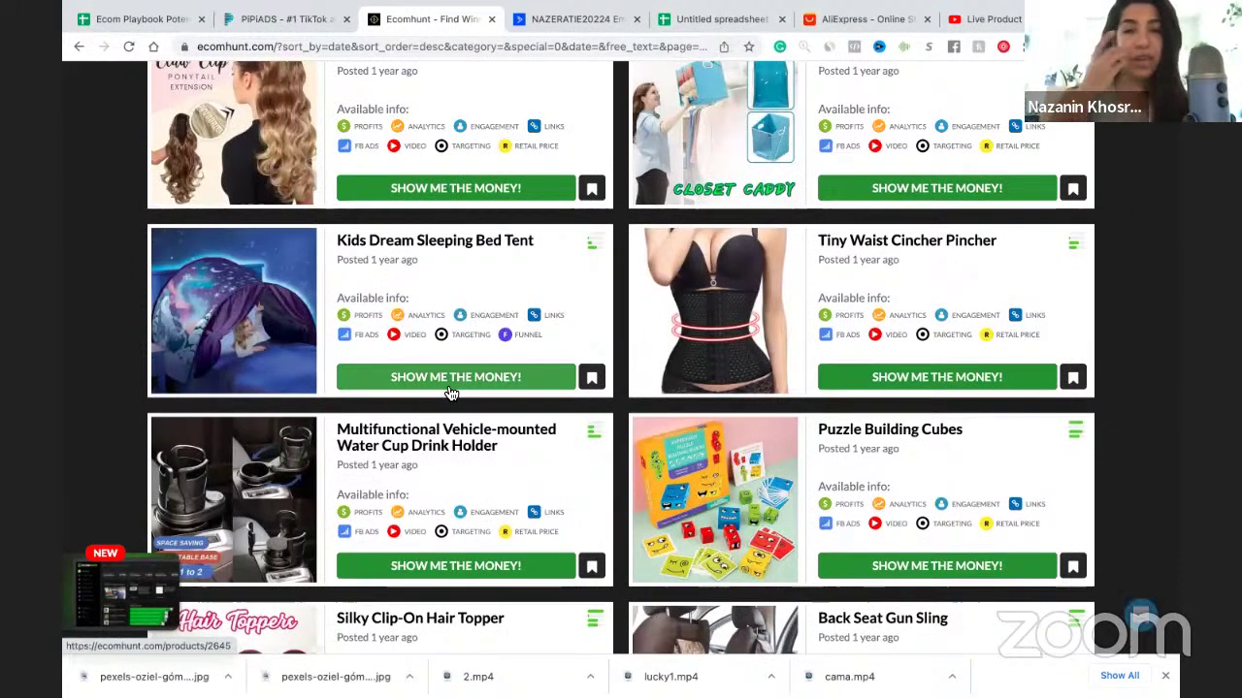
triple_click(406, 245)
key("ctrl+c")
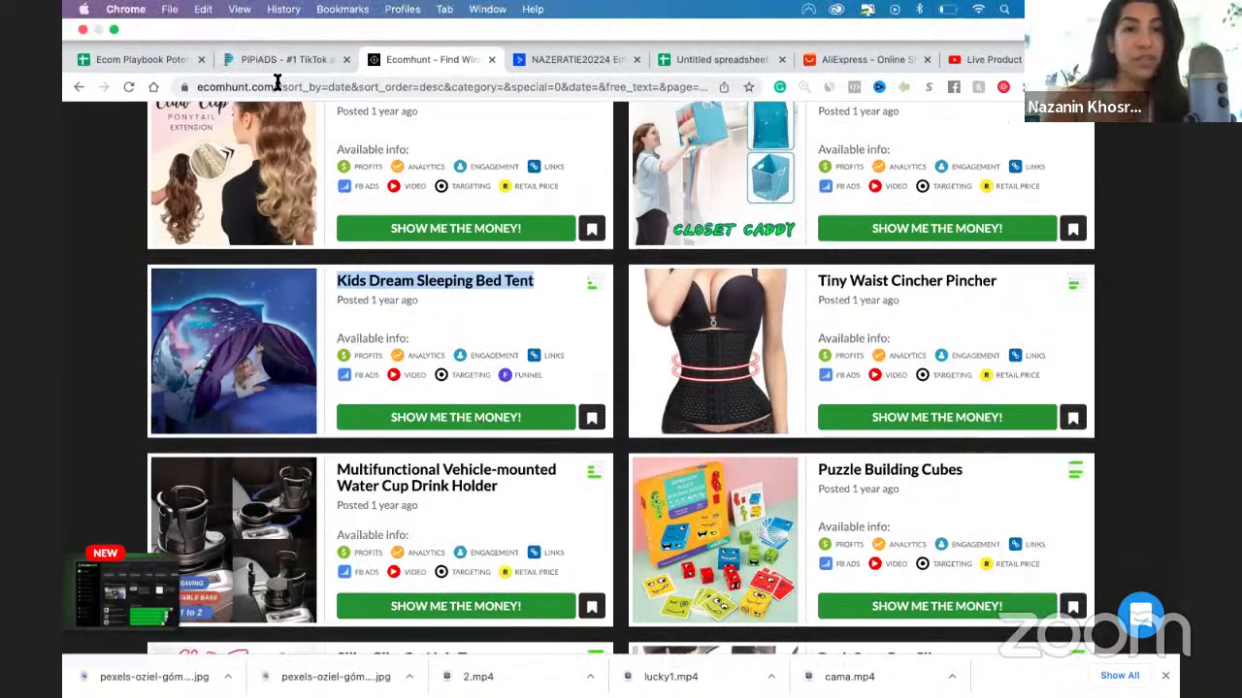
Switch to PiPiADS, paste the copied product title as ad keyword, shorten it to "Kids Sleeping Tent" and run the search
left_click(265, 60)
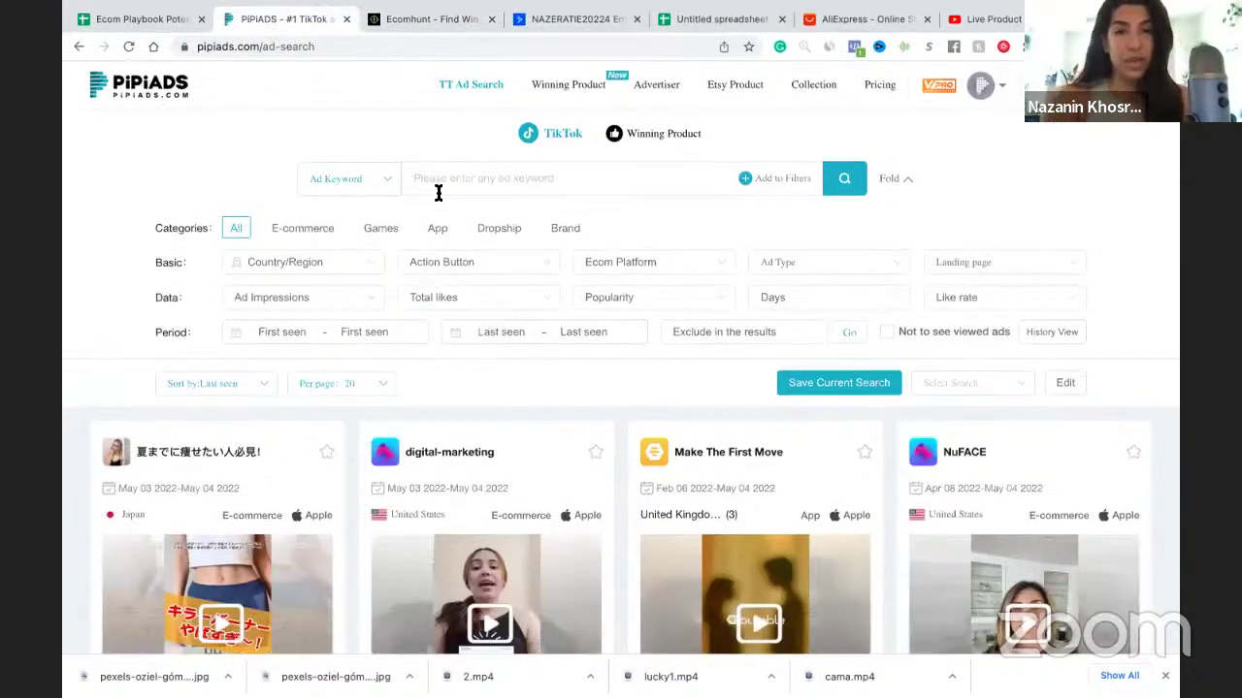
left_click(439, 194)
key("ctrl+v")
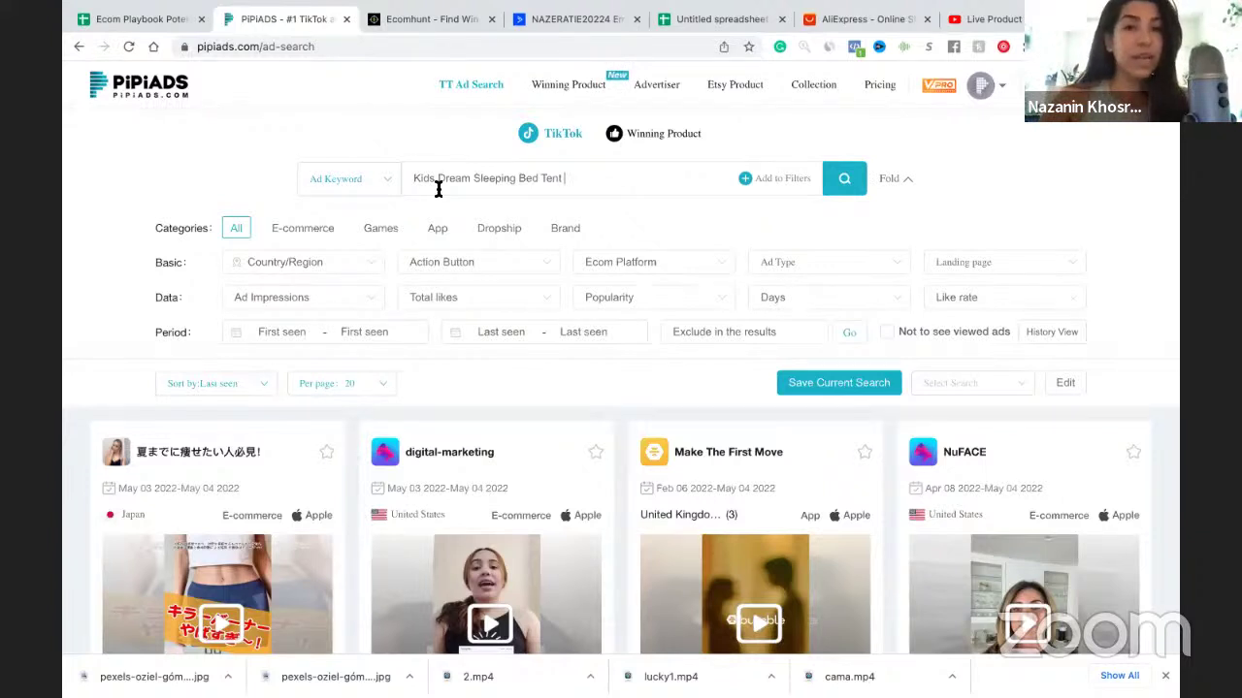
left_click_drag(434, 182, 424, 182)
double_click(442, 178)
key("BackSpace")
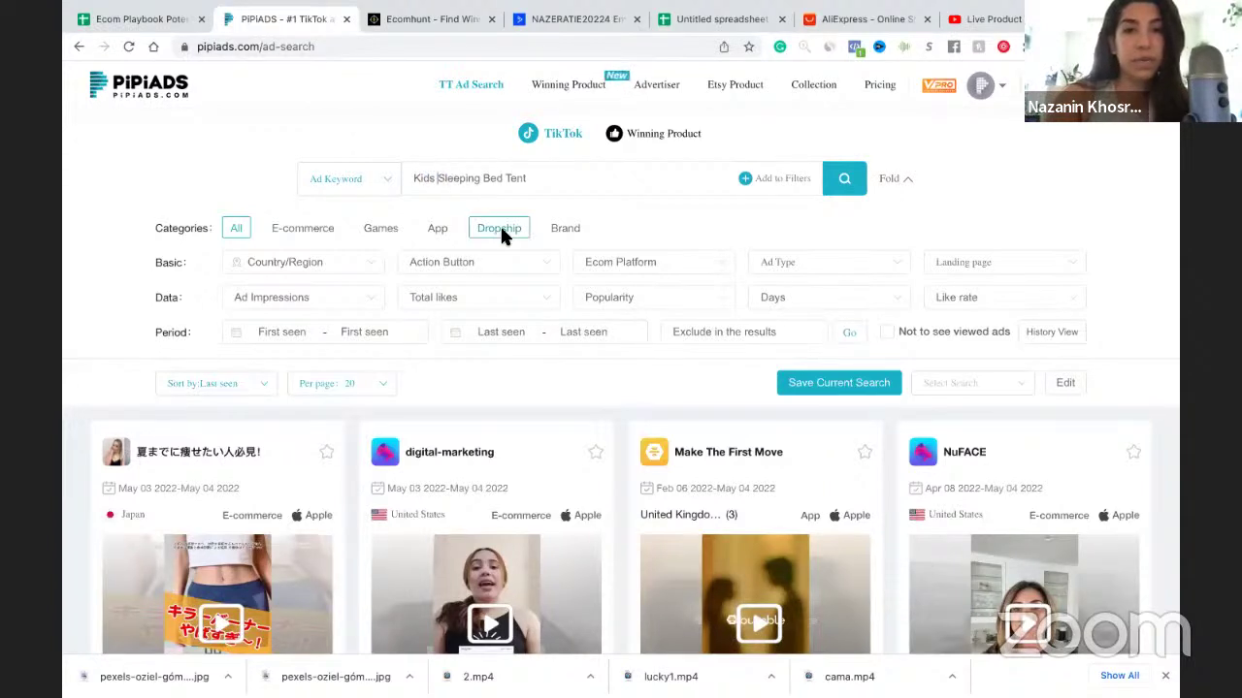
double_click(498, 177)
left_click(450, 233)
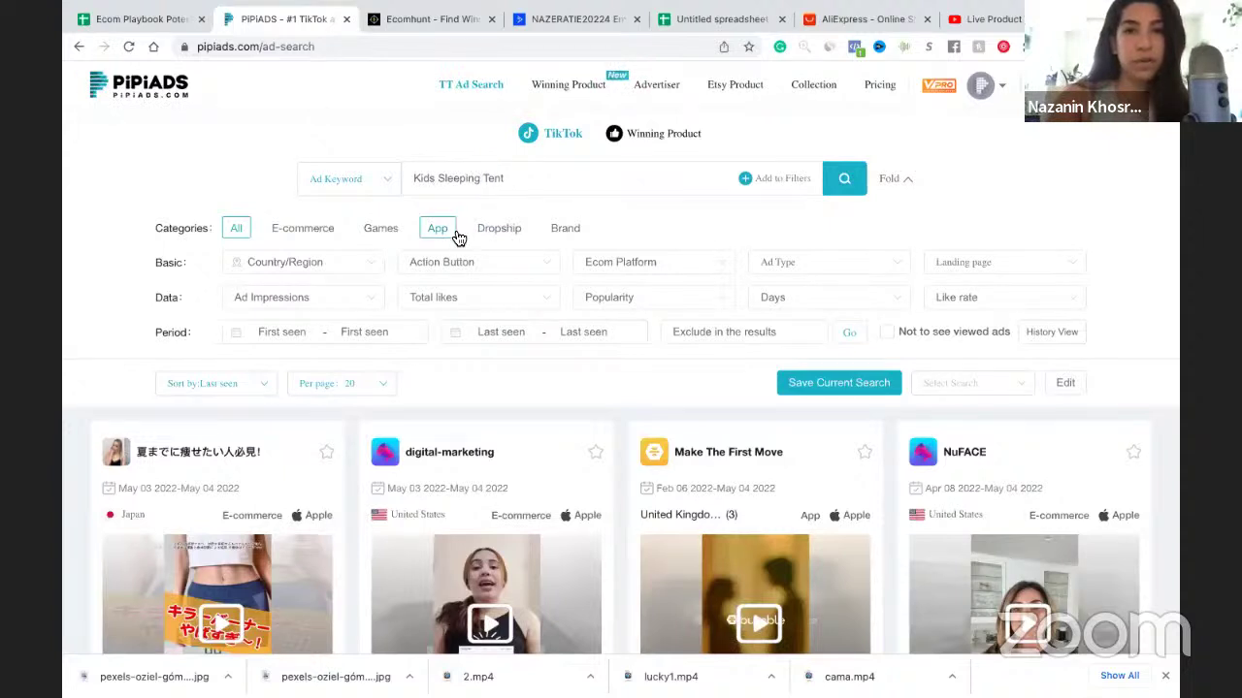
left_click(242, 225)
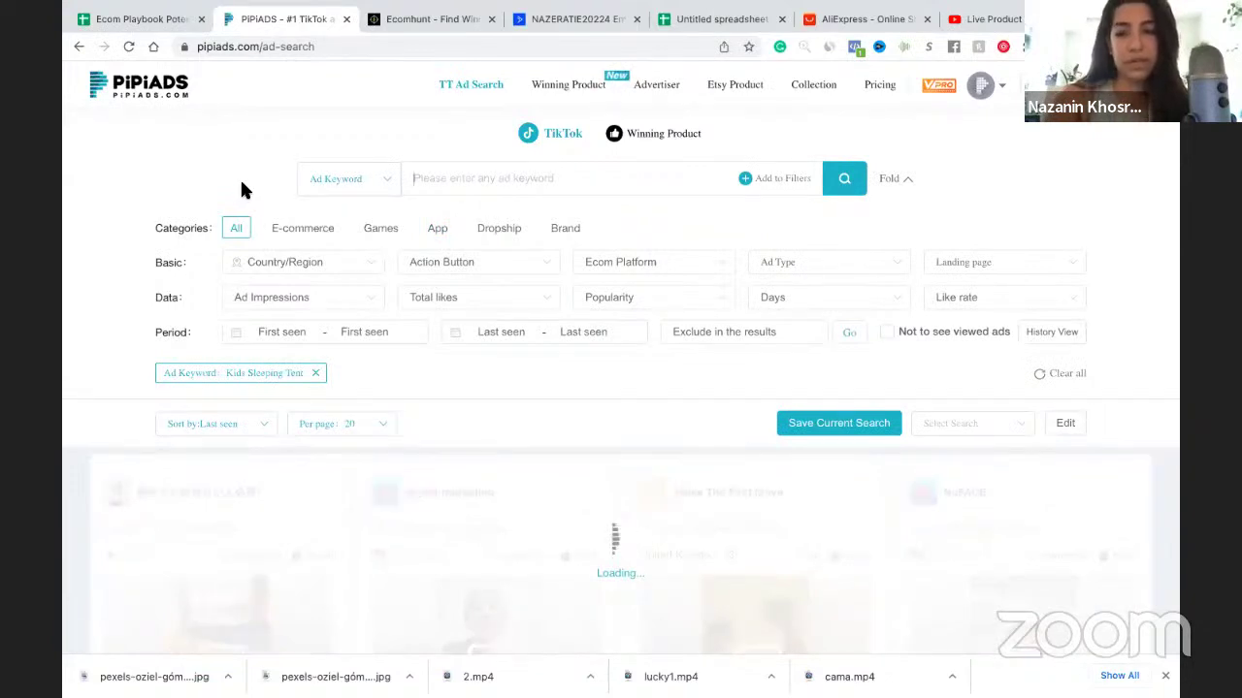
Search the TikTok ads for the keyword "bed tent" in all categories and preview THE BED TENT ad video
type("b")
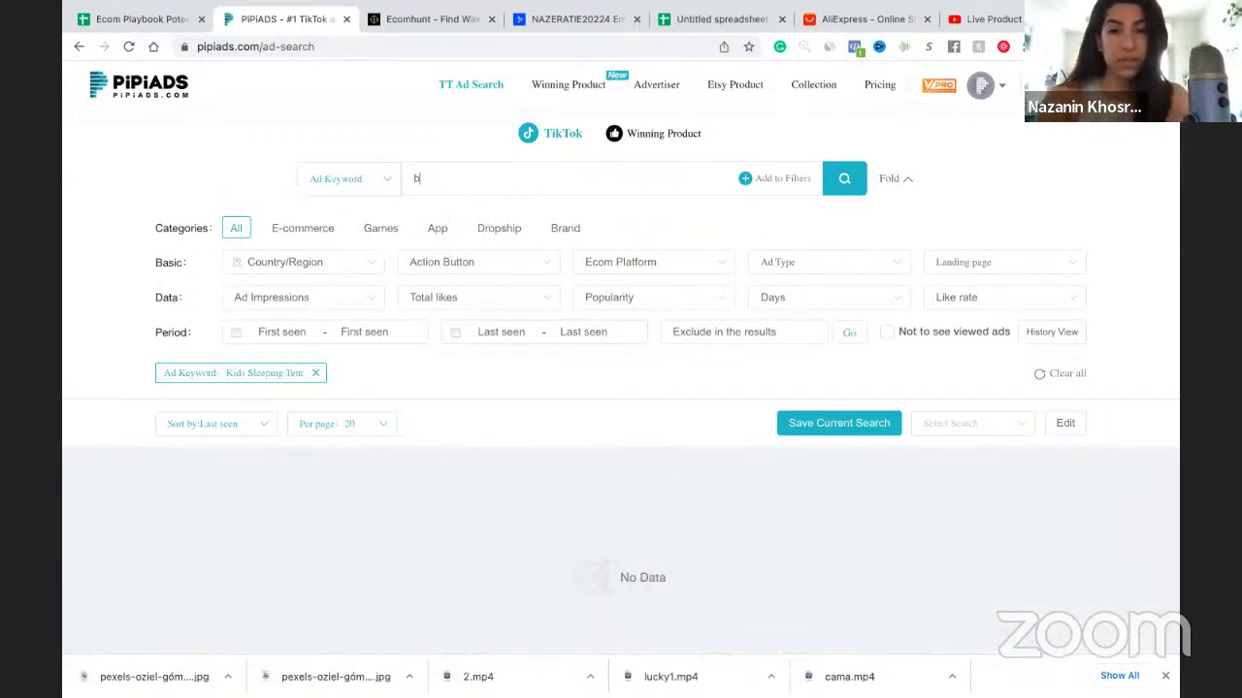
type("ed tent")
key("Return")
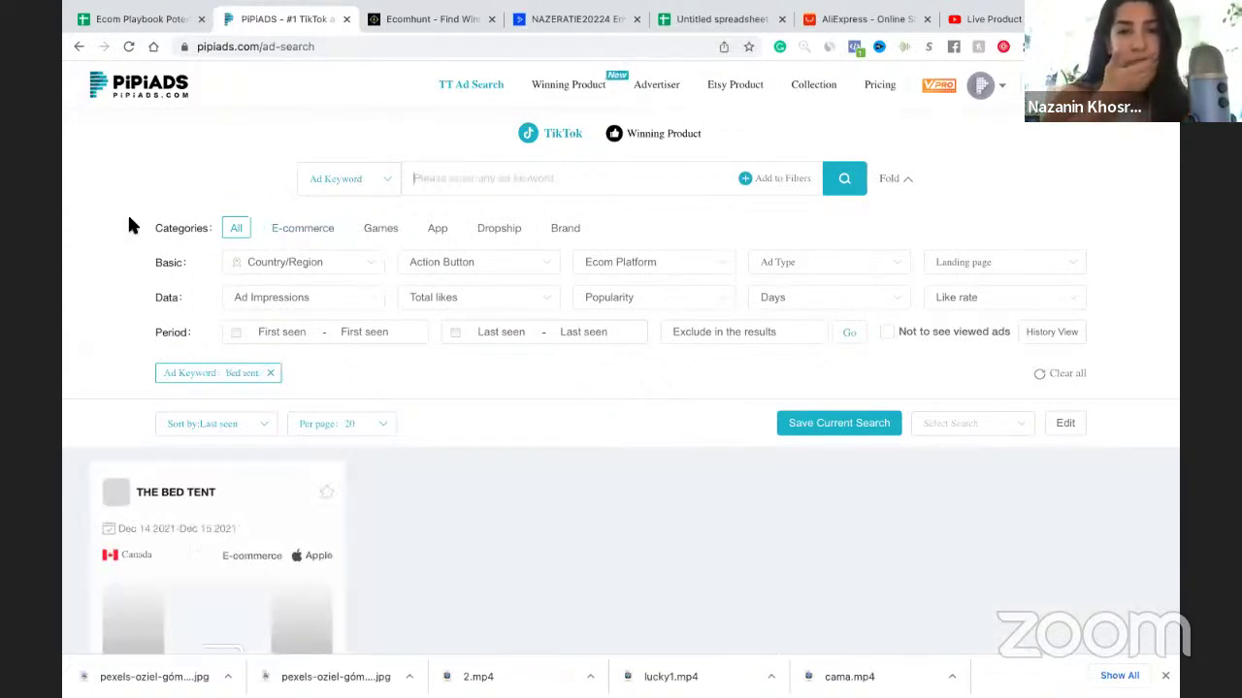
scroll(118, 305, "down", 3)
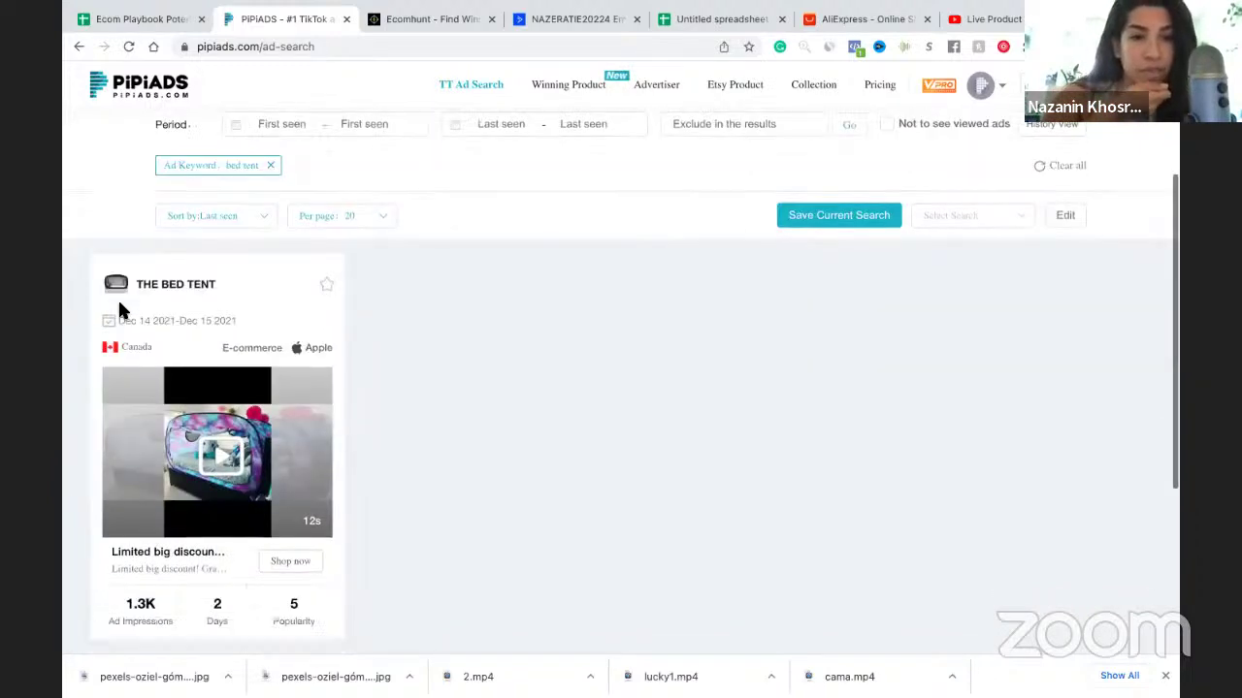
mouse_move(177, 424)
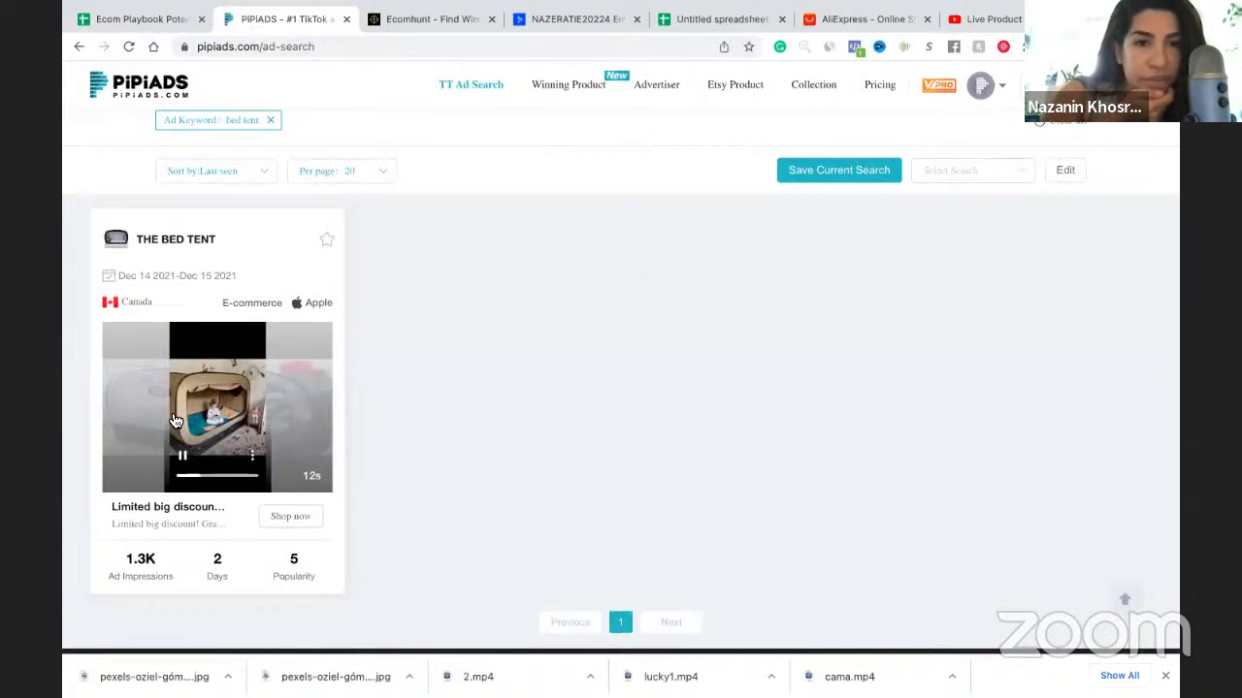
scroll(473, 404, "up", 5)
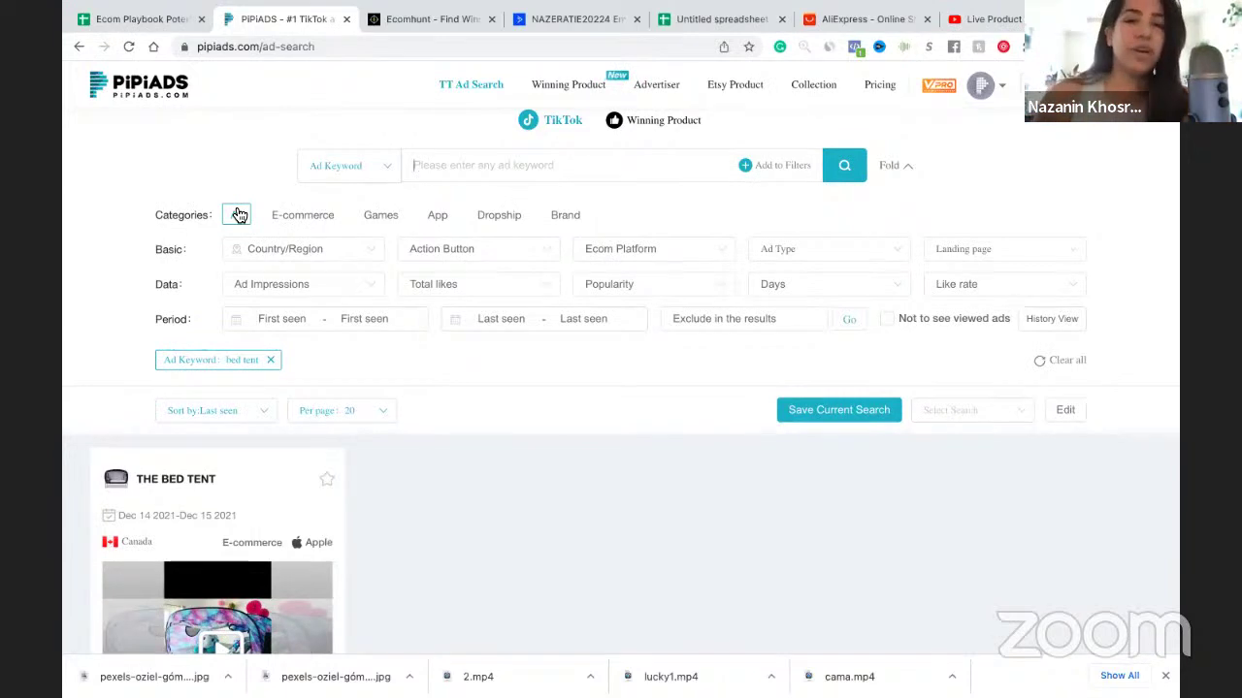
left_click(239, 215)
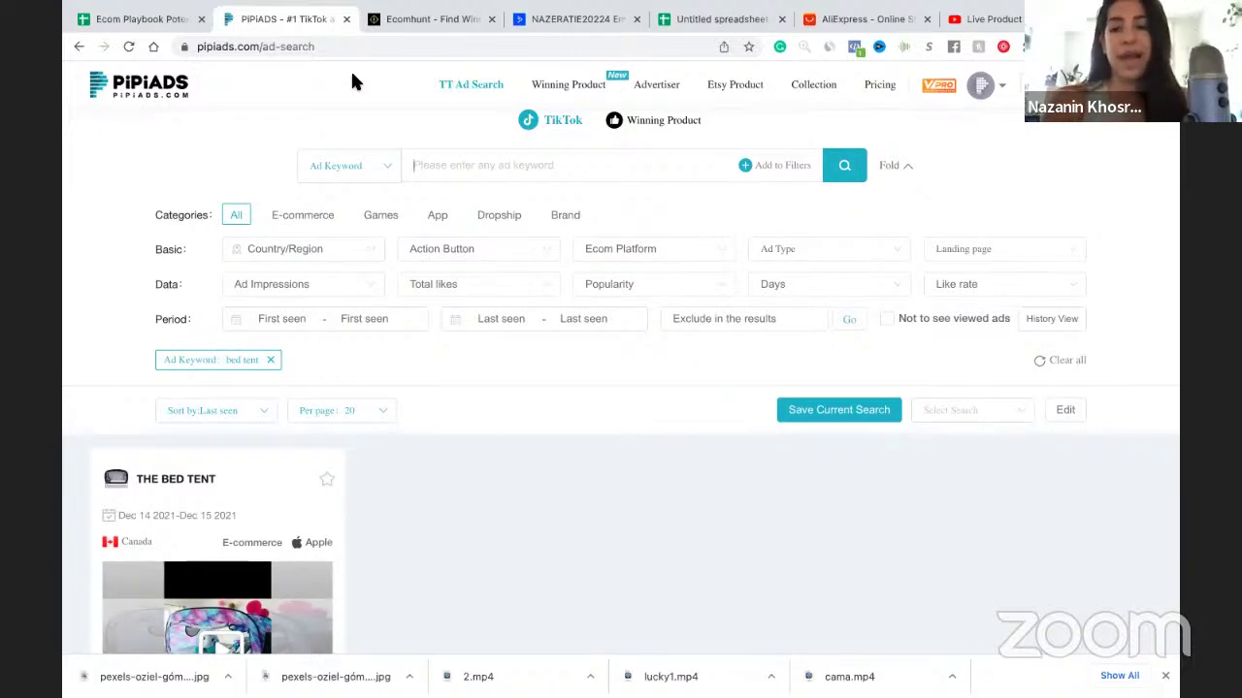
Switch to Ecomhunt, open the Kids Dream Sleeping Bed Tent product details and follow the link to its AliExpress listing
left_click(399, 21)
left_click(449, 345)
left_click(449, 379)
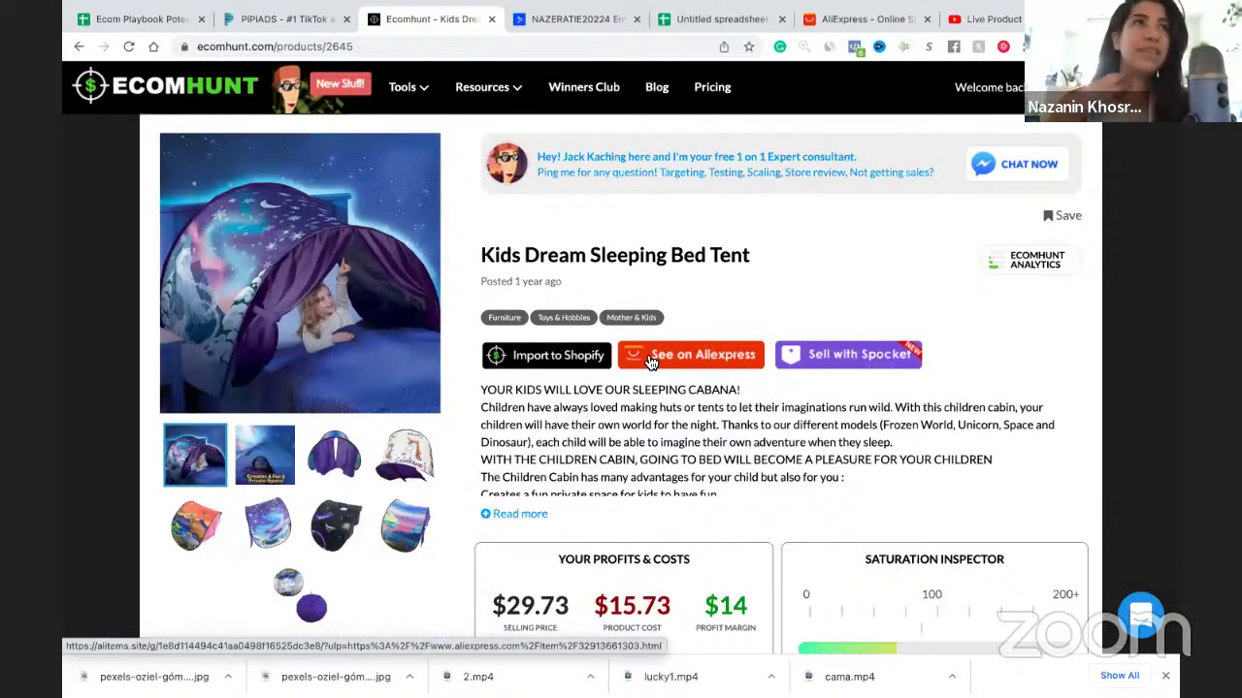
left_click(650, 361)
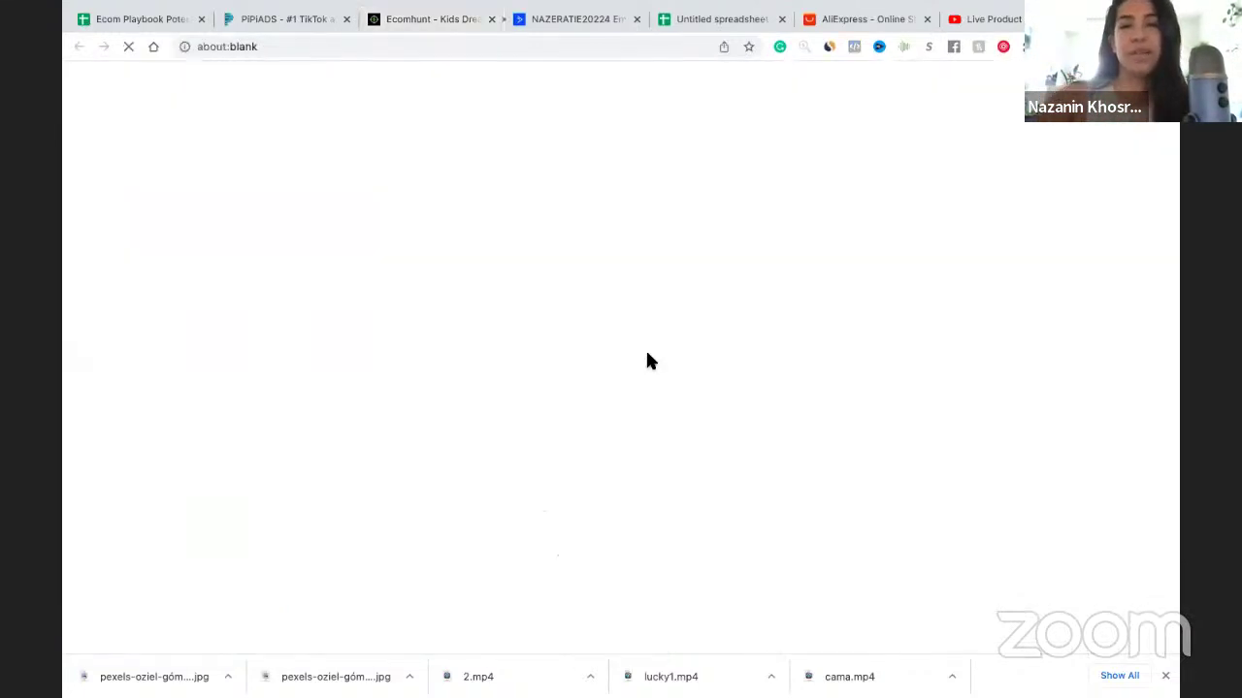
left_click(271, 46)
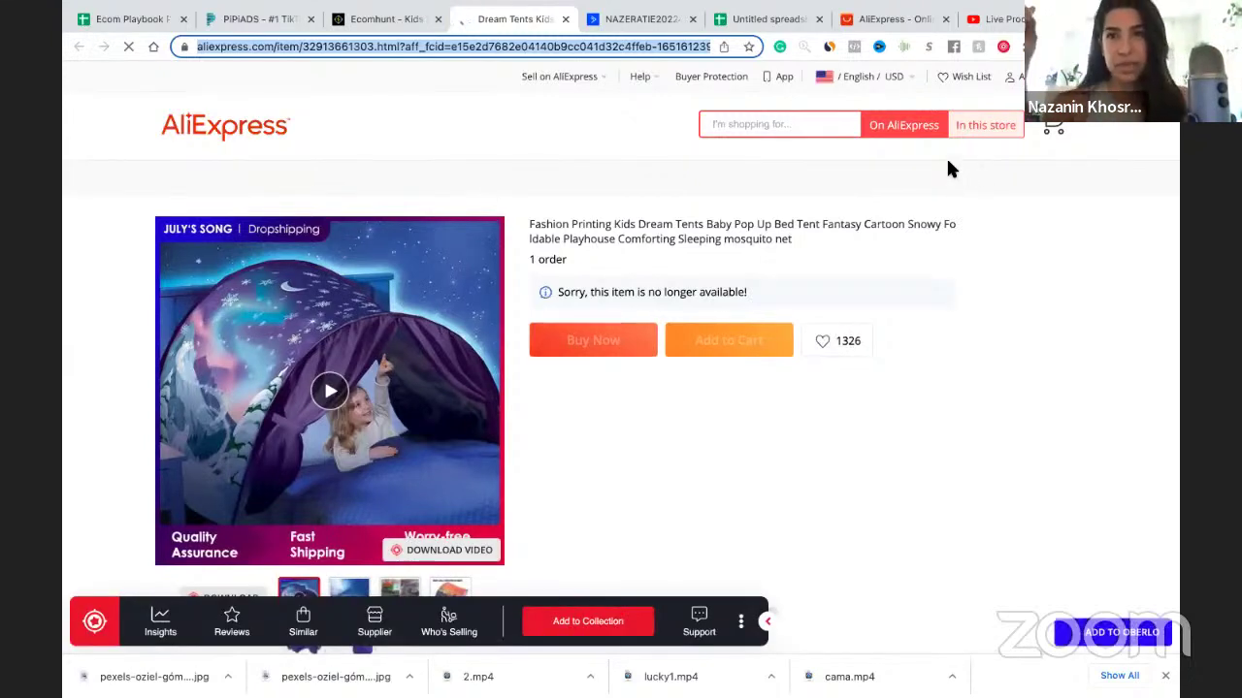
Switch to the untitled Google Sheets spreadsheet and rename it "Live Product Research Ecomplaybook"
left_click(769, 19)
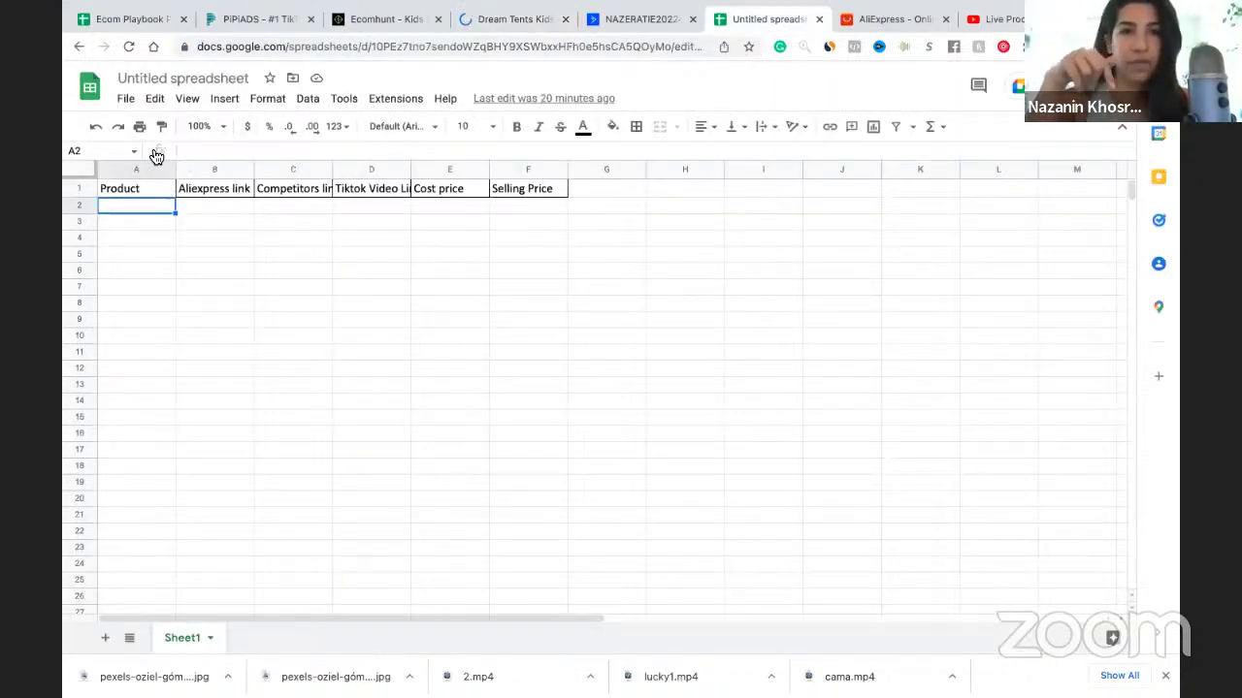
left_click(170, 89)
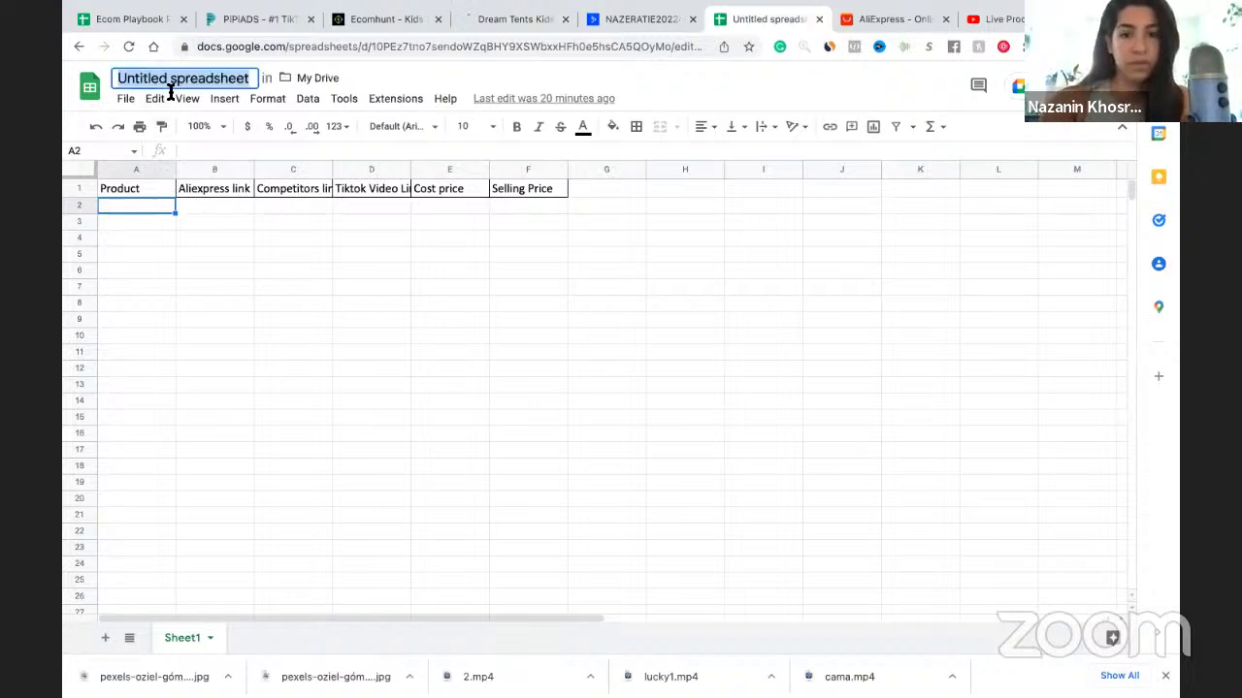
type("Live Product Research")
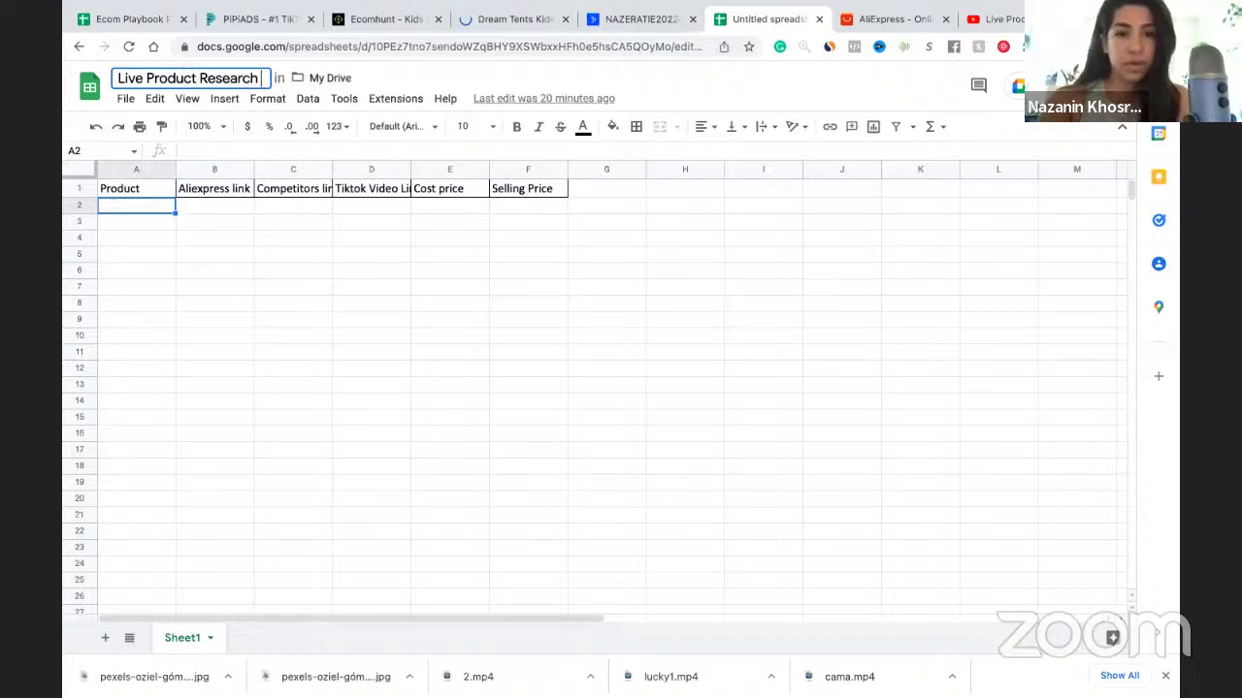
type(" Ecompla")
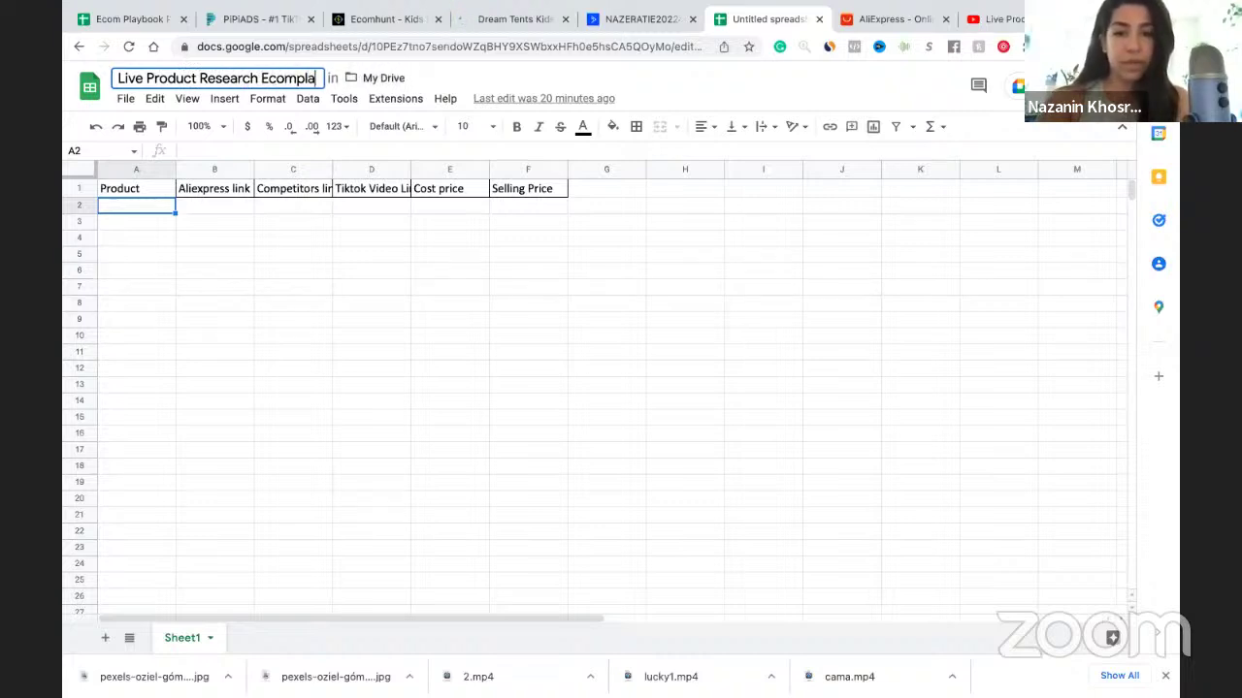
type("ybook")
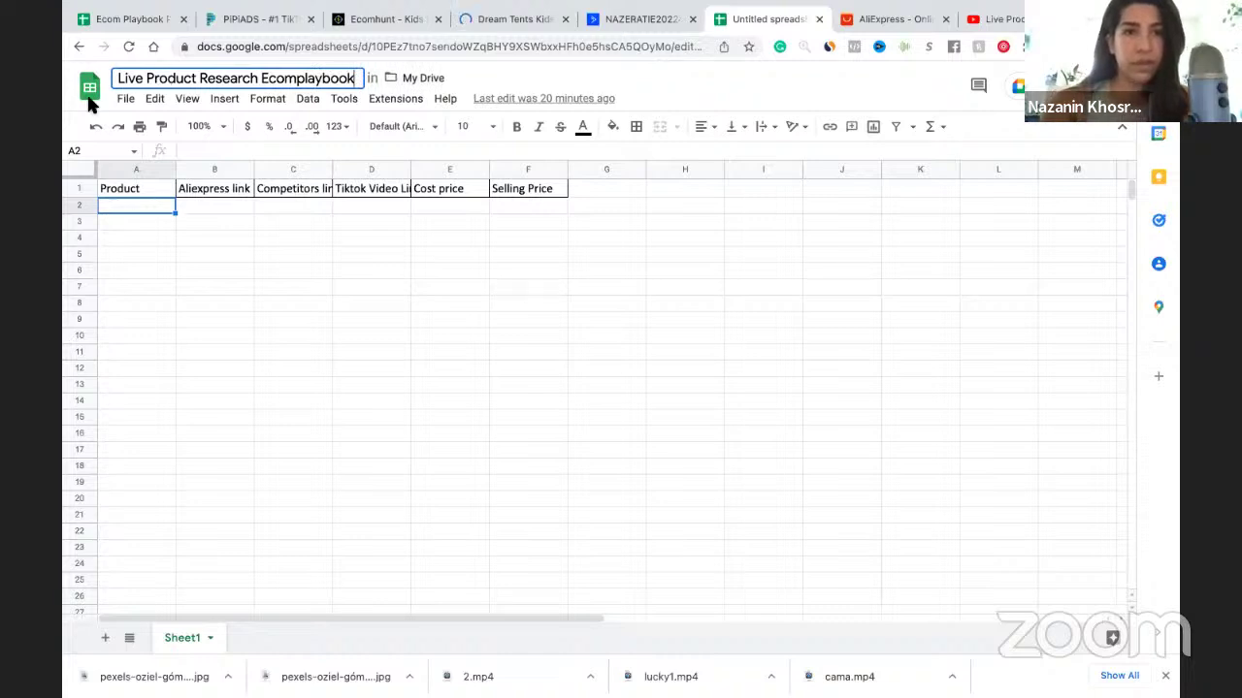
Enter "Bed Tent" as the first product in cell A2
left_click(134, 207)
type("Bed Tent")
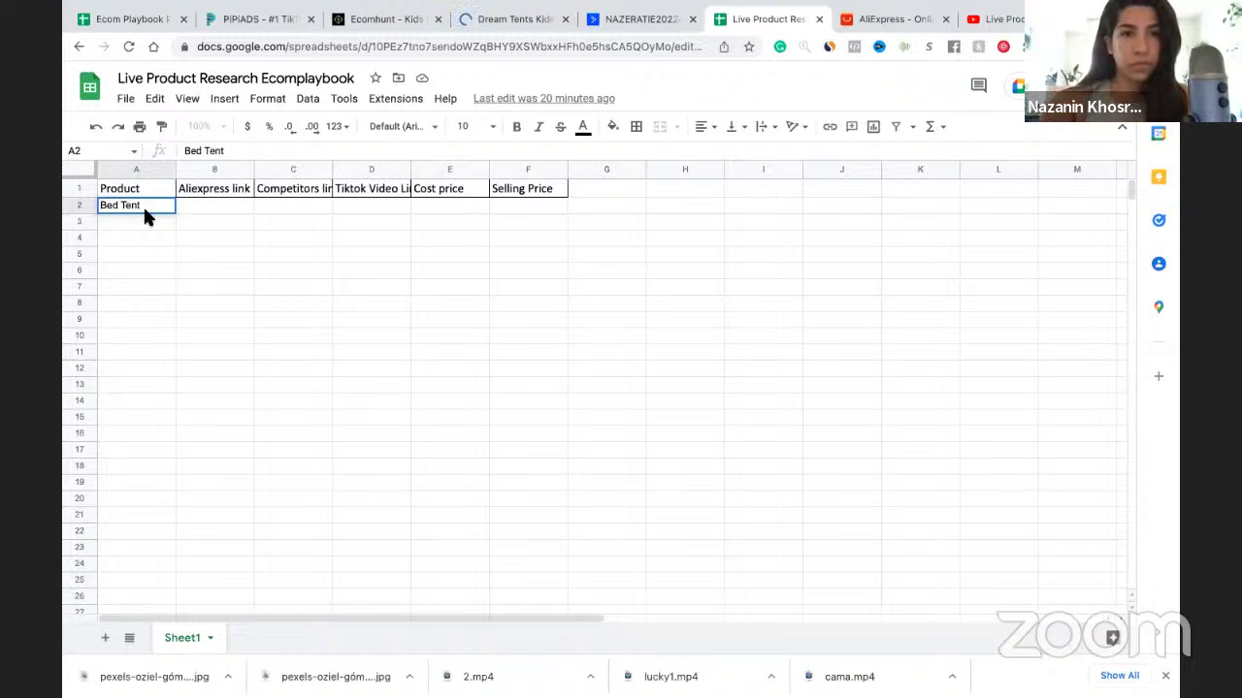
left_click(290, 208)
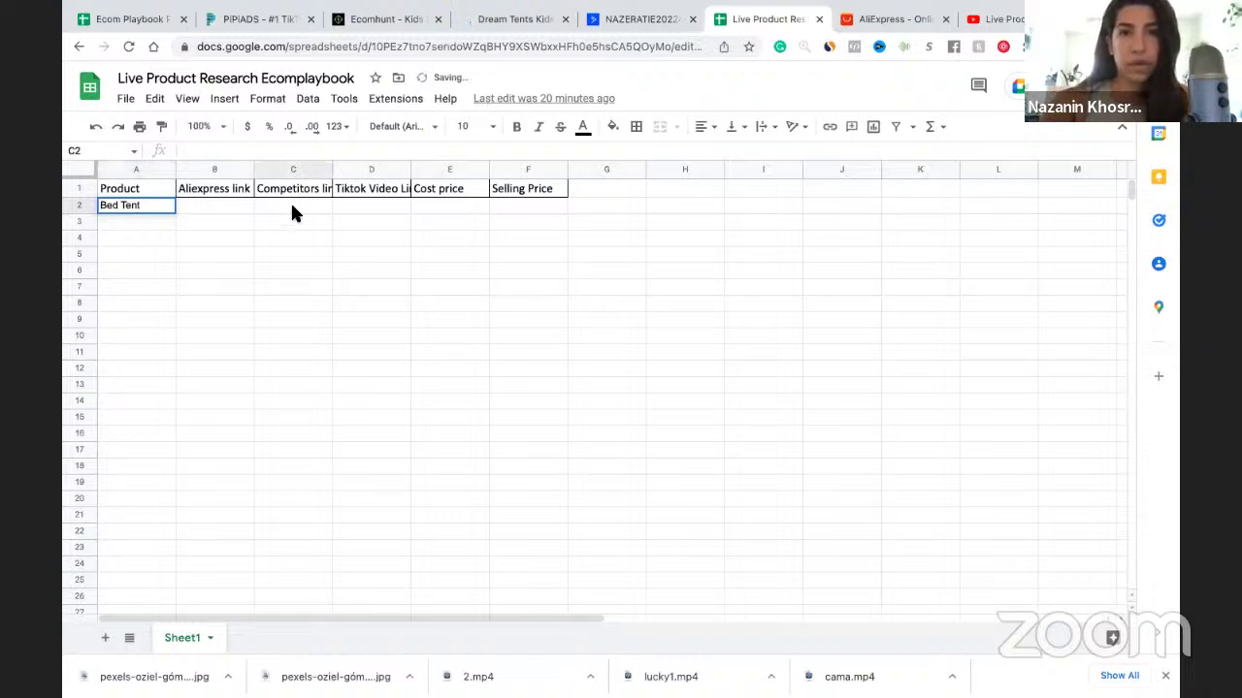
Return to the AliExpress bed tent listing and copy its full web address
left_click(511, 22)
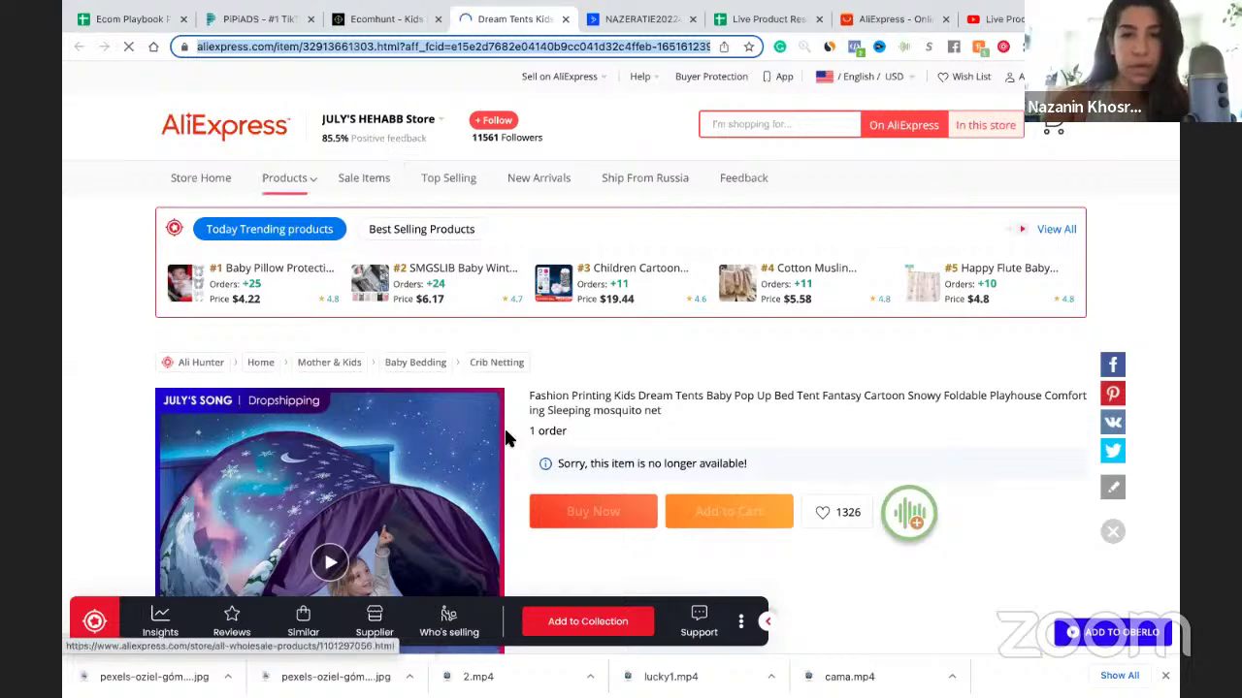
scroll(506, 439, "down", 2)
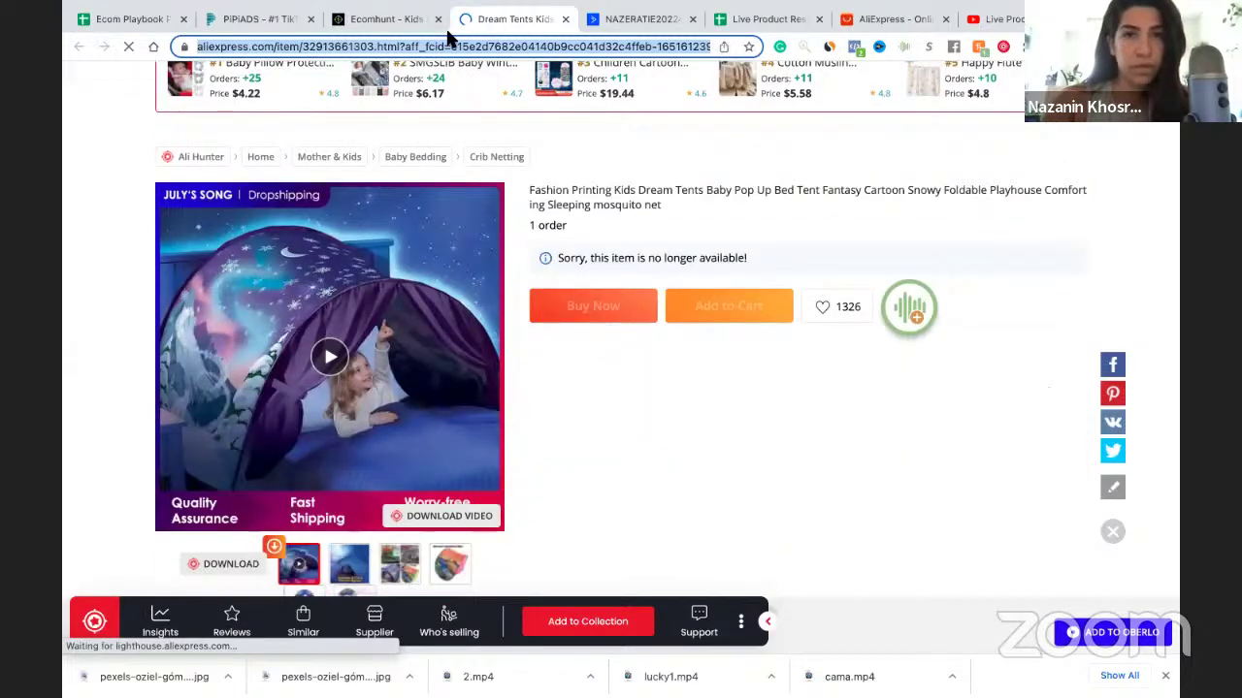
left_click(415, 47)
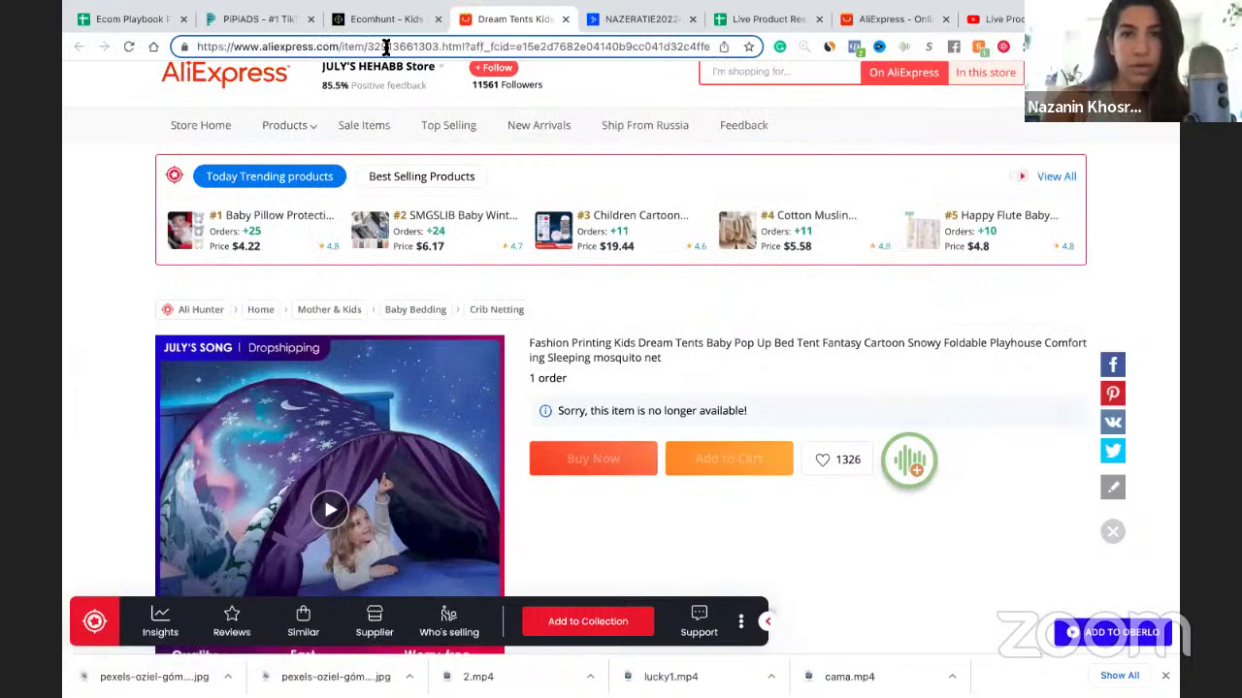
left_click(386, 46)
right_click(386, 47)
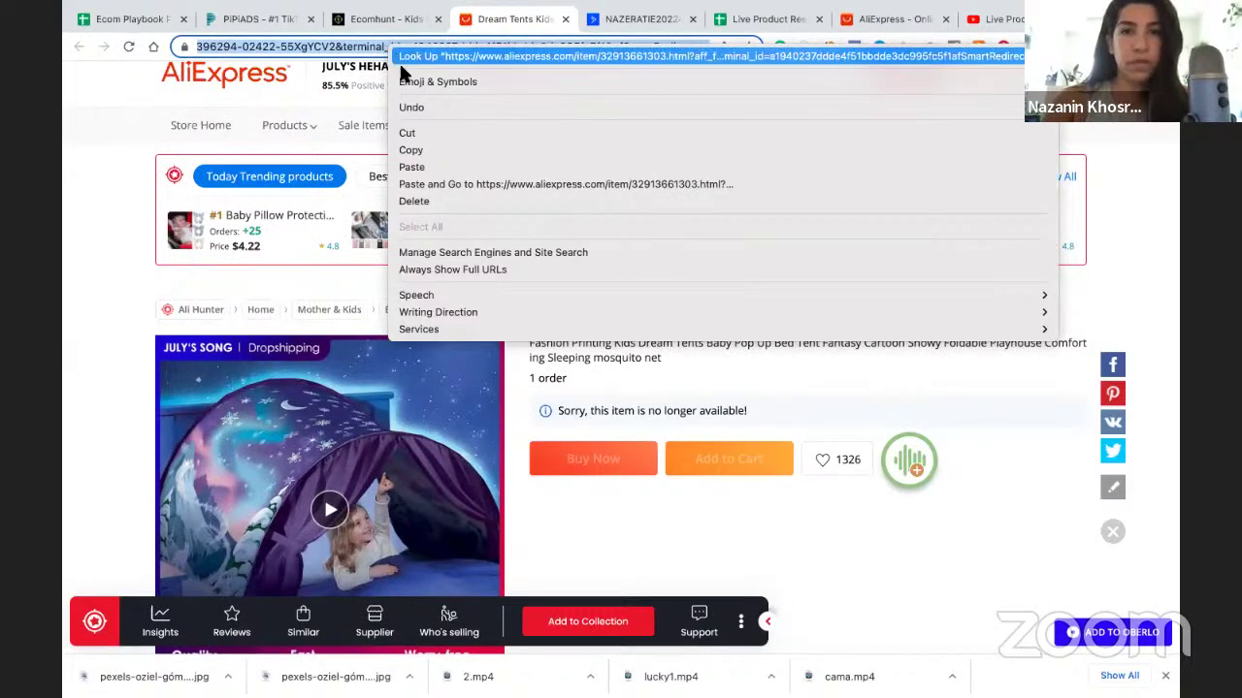
left_click(408, 153)
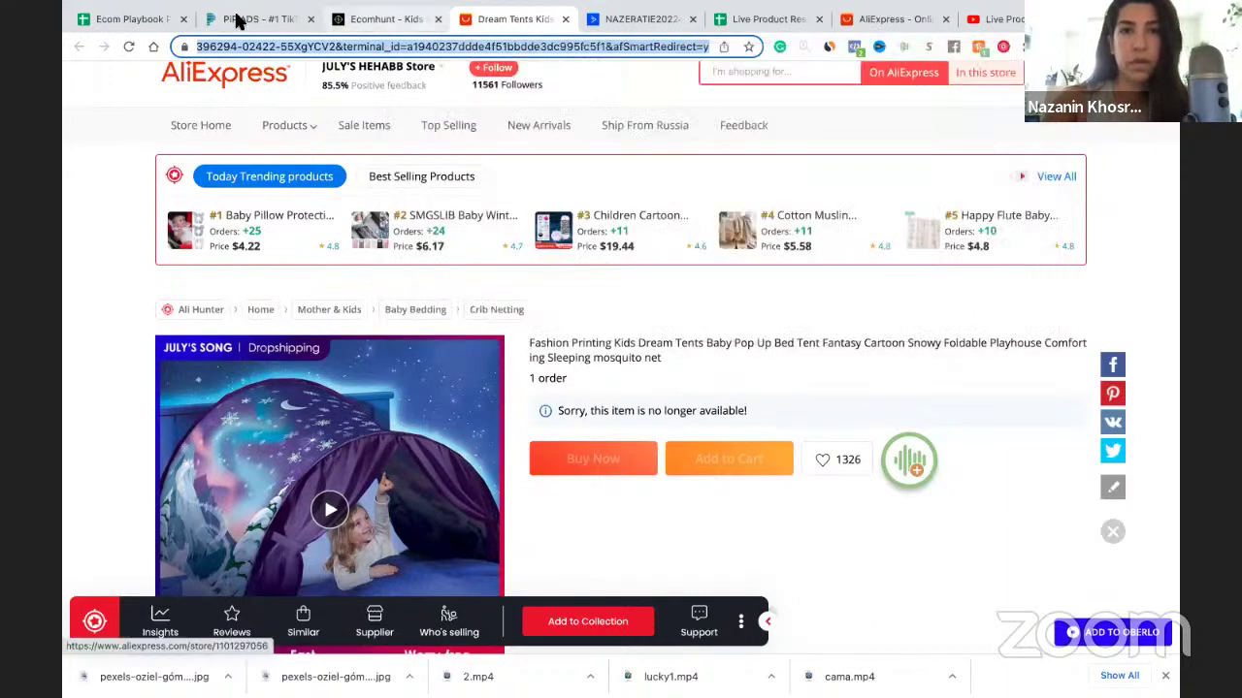
Paste the copied listing address into the Aliexpress link cell B2 of the Bed Tent row in the spreadsheet
left_click(761, 18)
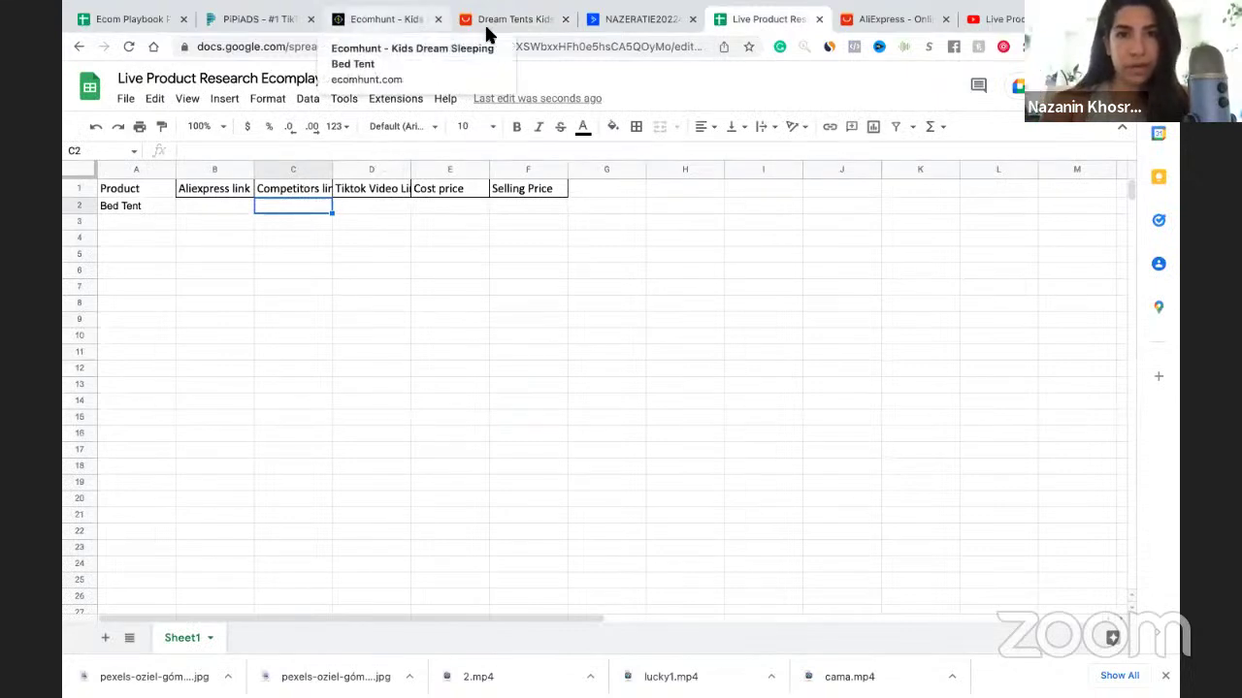
left_click(215, 207)
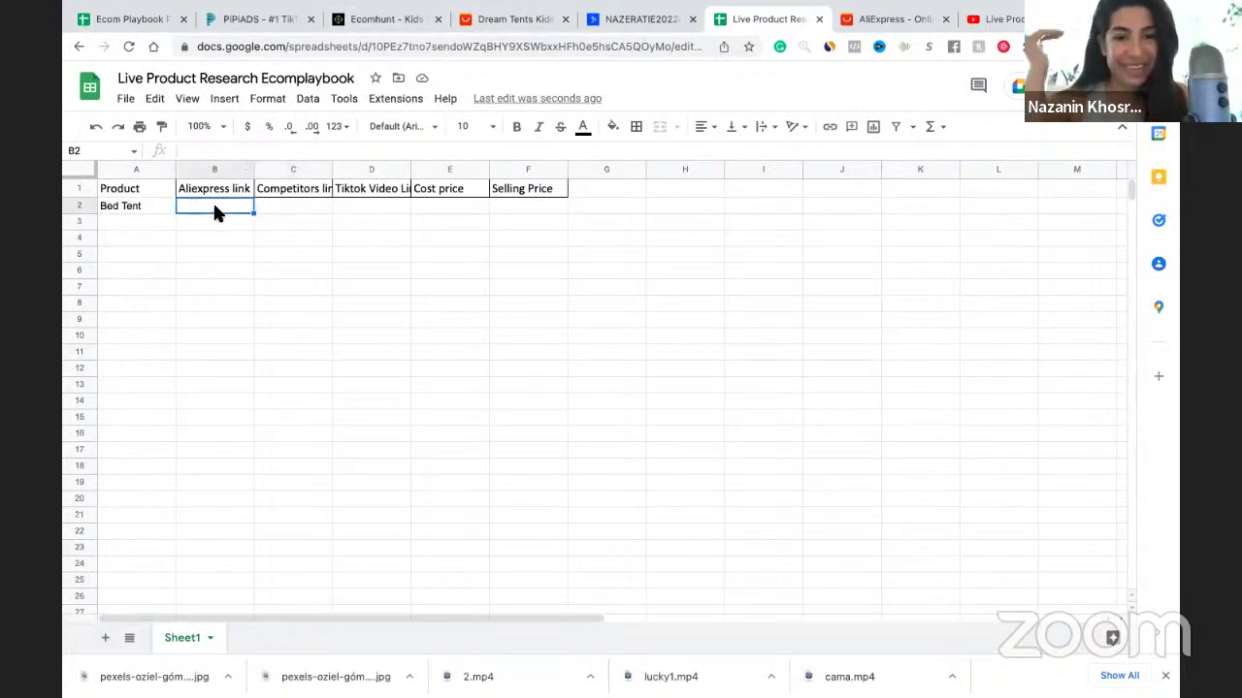
key("ctrl+v")
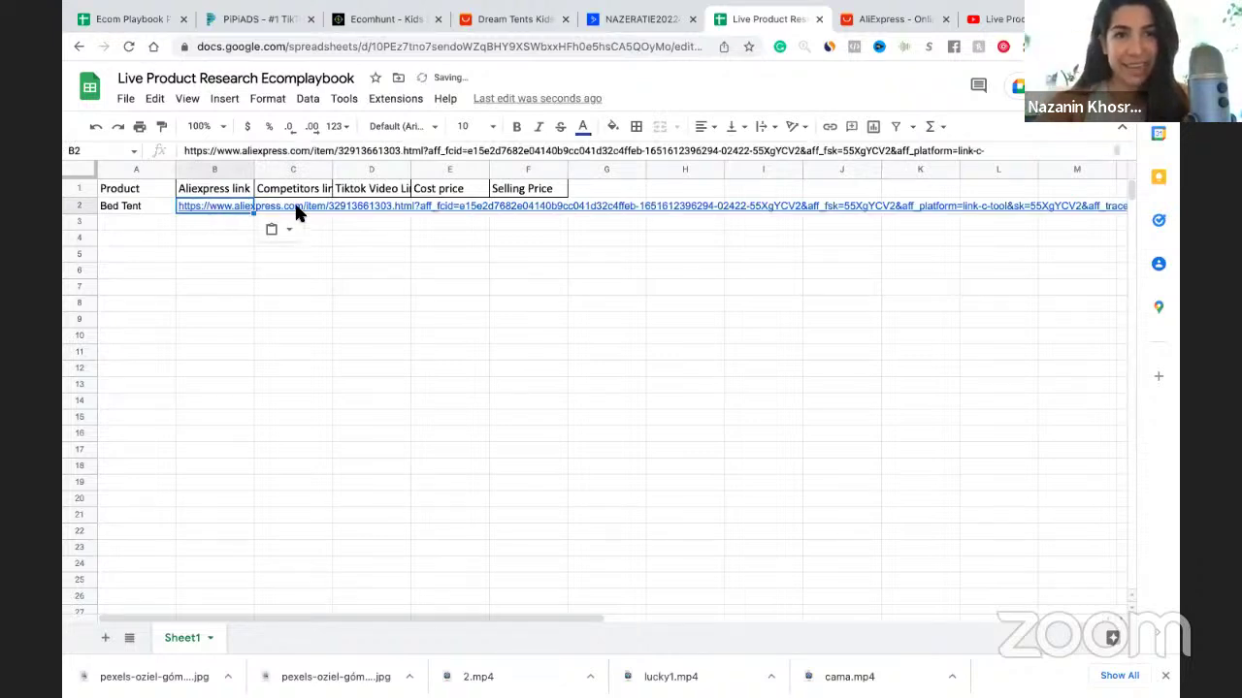
left_click(296, 207)
left_click(215, 223)
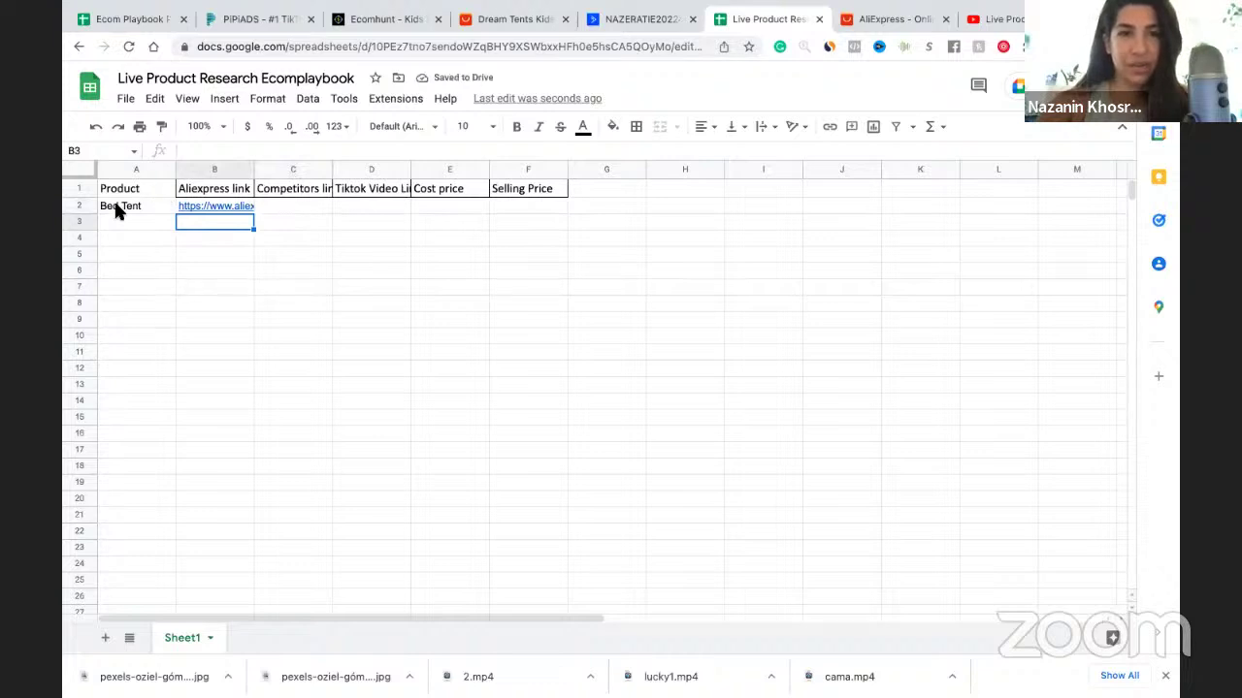
left_click(121, 221)
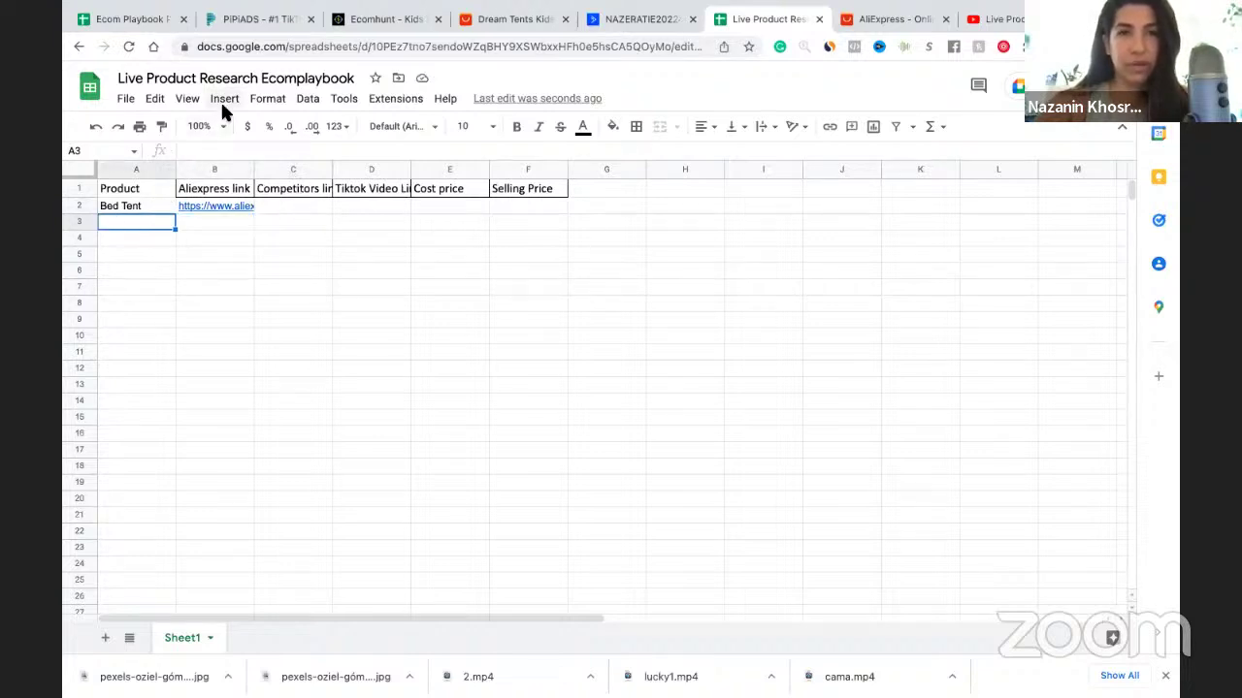
Return to the Ecomhunt product listings, look through the products and open Instant Hair Volumizing Clip 6pcs in a new tab
left_click(355, 22)
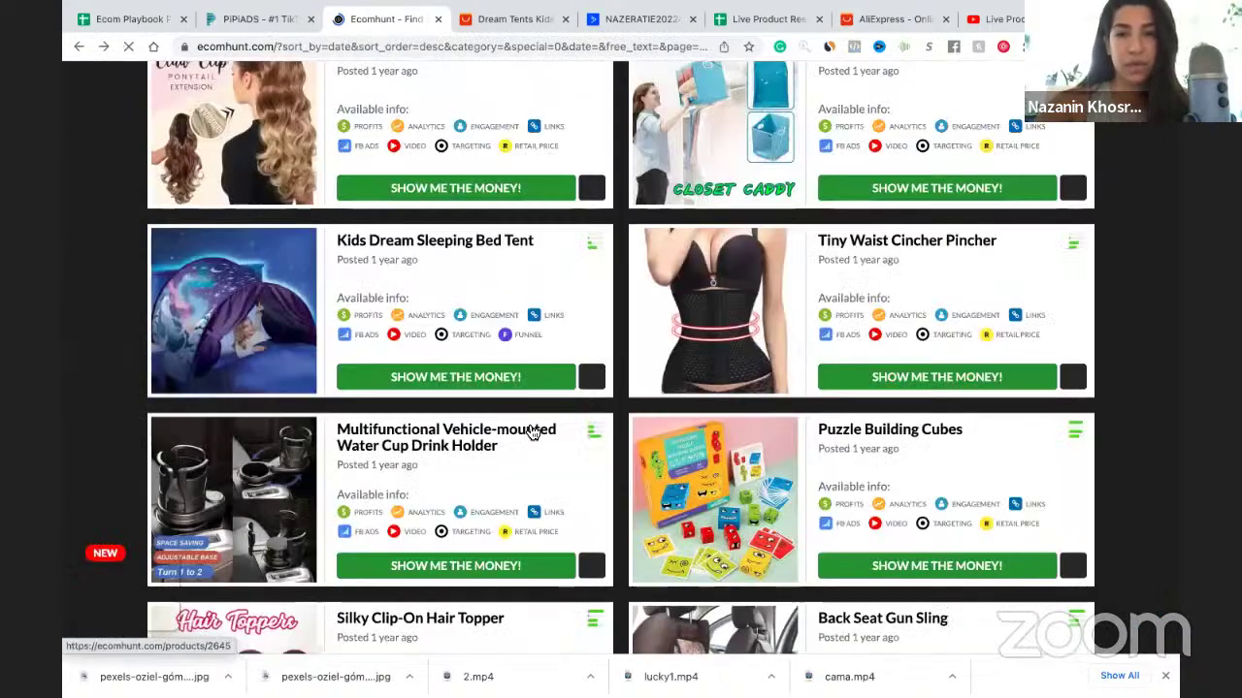
scroll(532, 432, "down", 2)
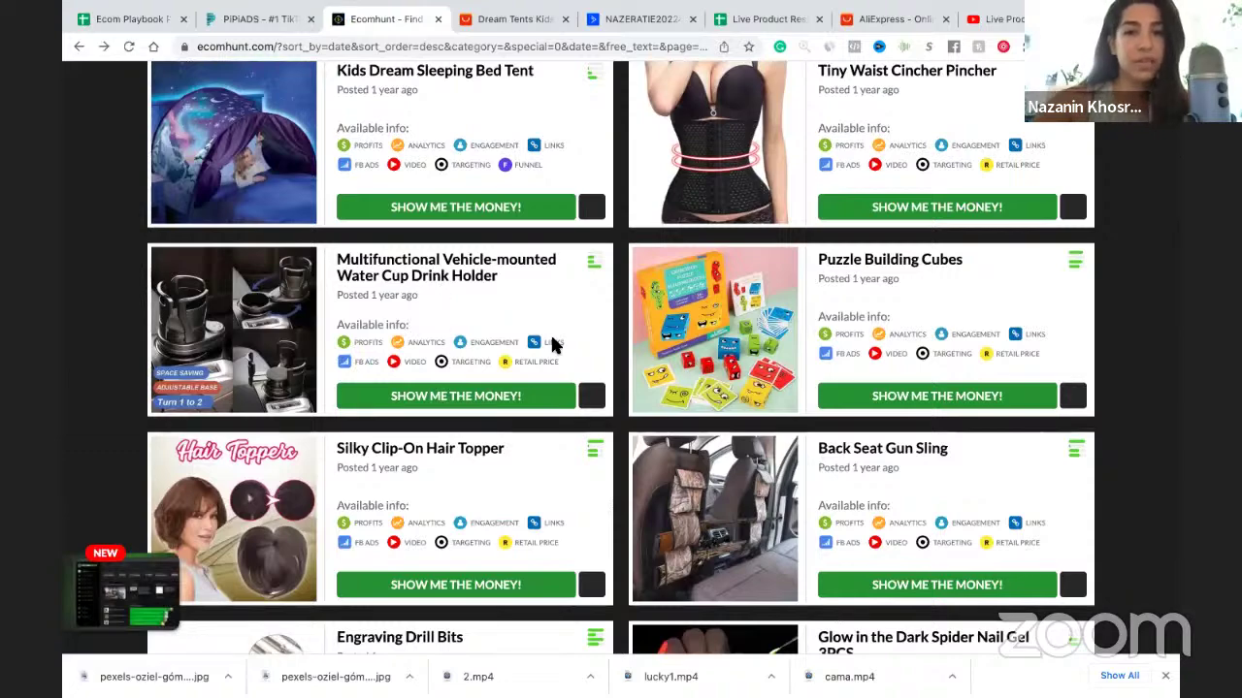
scroll(553, 344, "down", 3)
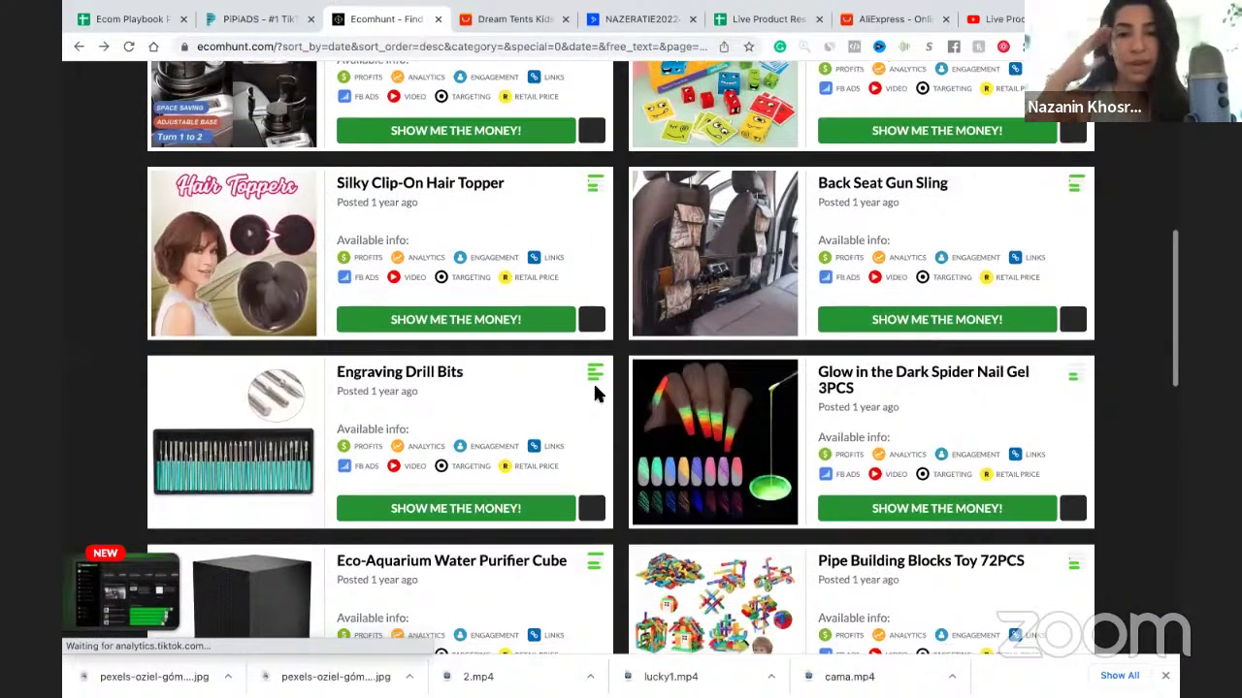
scroll(592, 381, "down", 2)
scroll(599, 396, "down", 2)
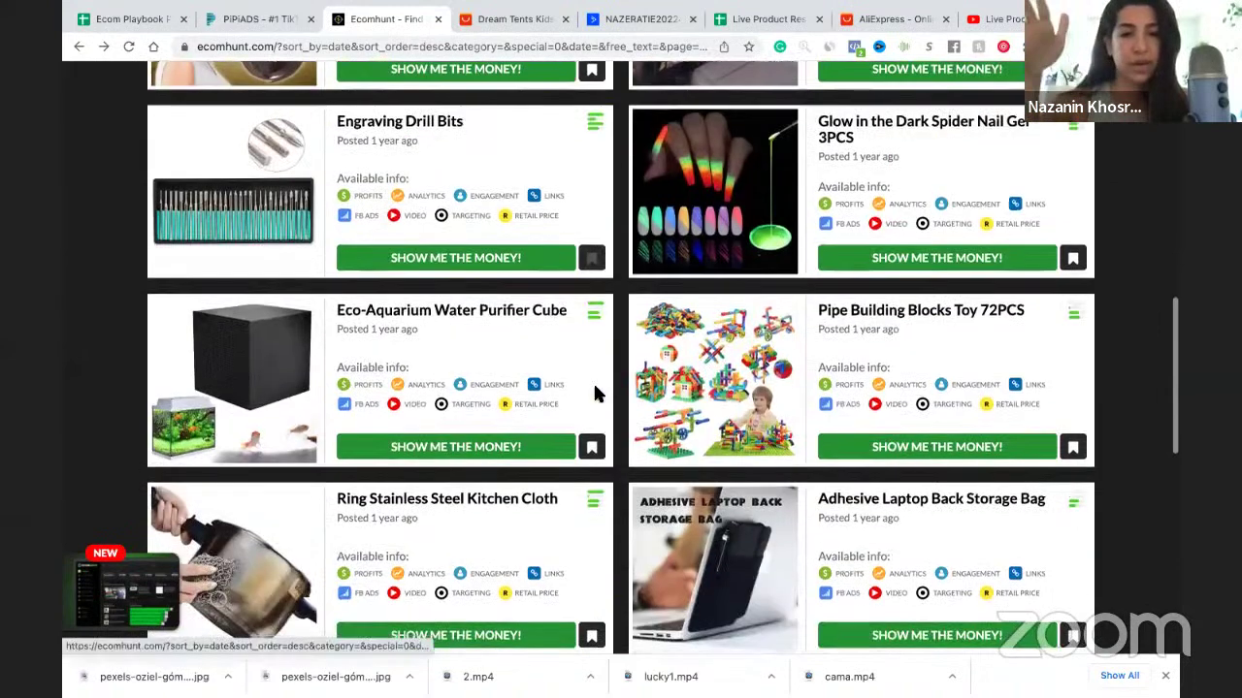
scroll(595, 388, "down", 2)
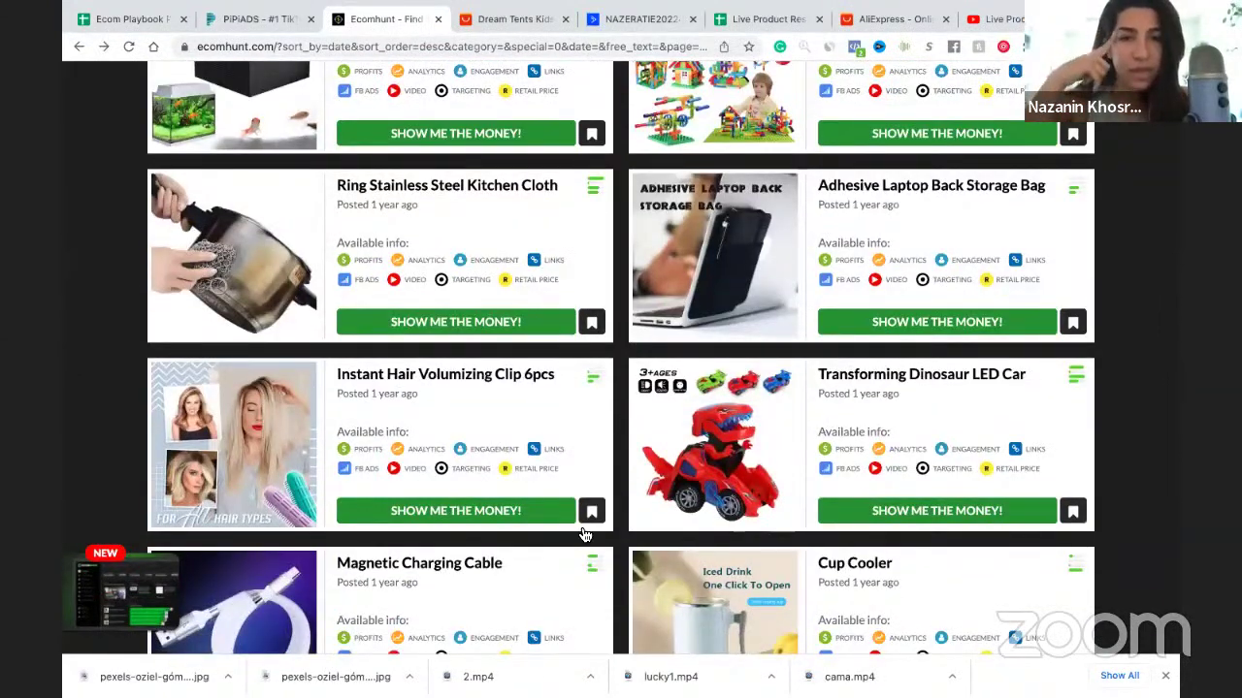
right_click(490, 509)
left_click(505, 514)
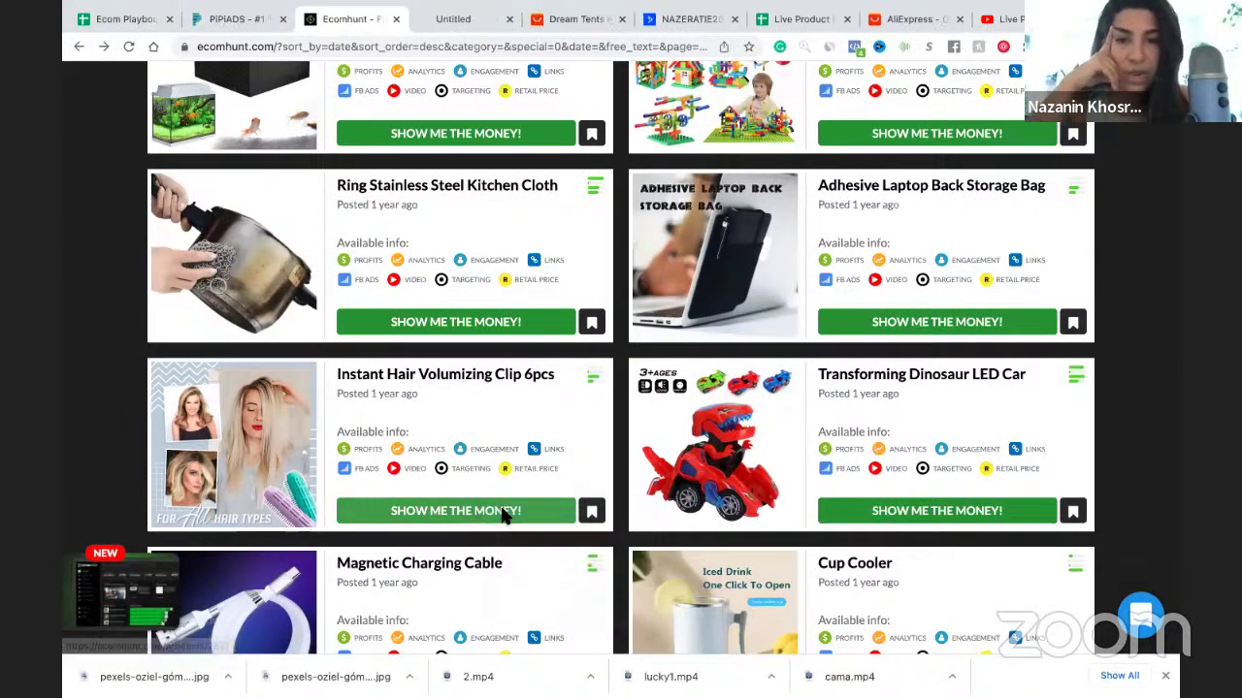
Look through the rest of listing page 62 and open the REVERSIBLE PLUSHIES product in a new tab
scroll(472, 410, "down", 3)
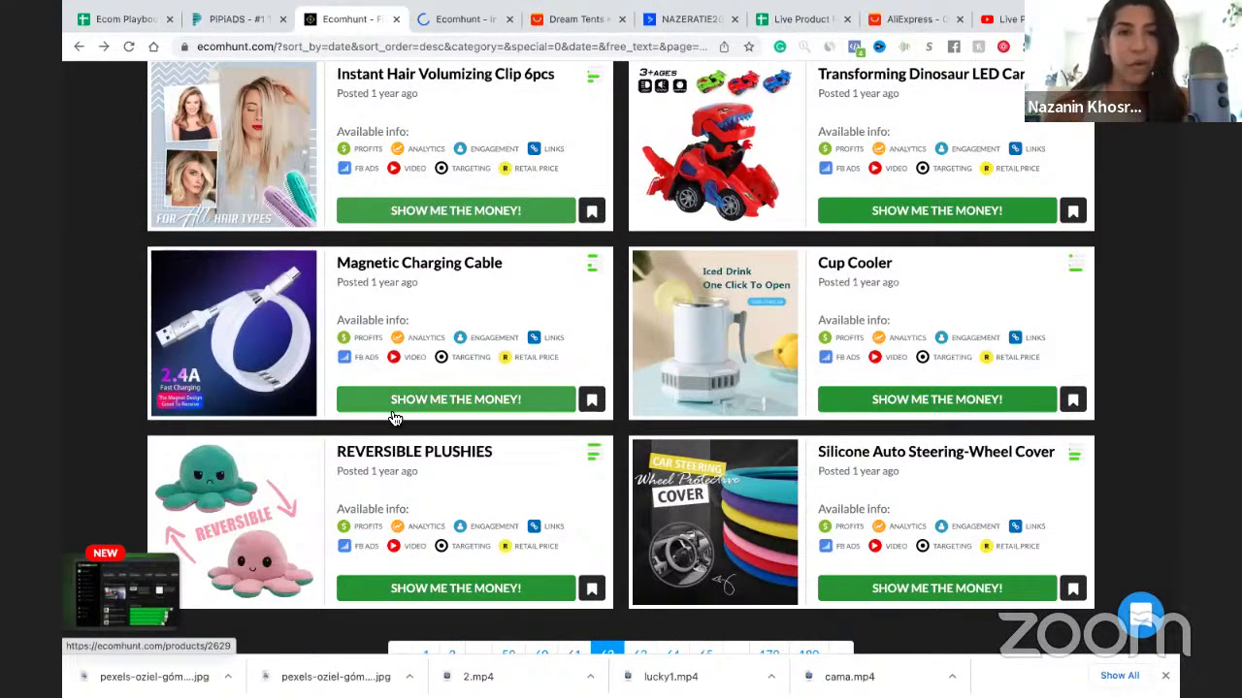
scroll(465, 368, "down", 2)
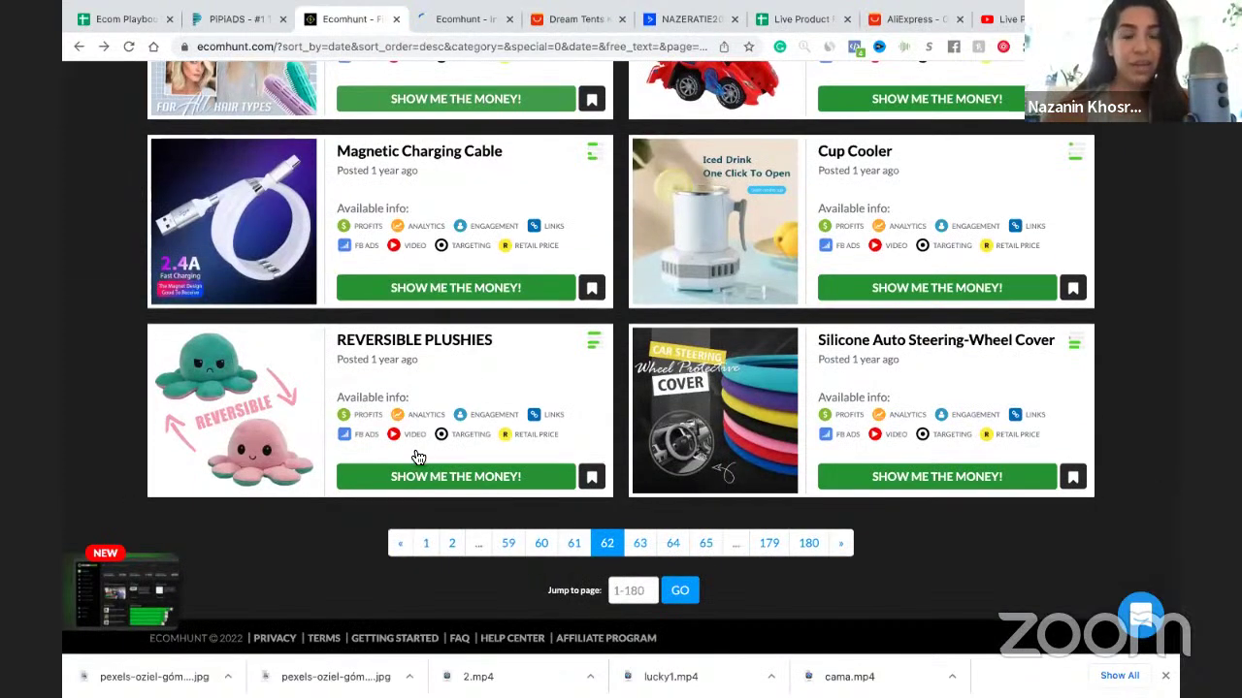
right_click(438, 474)
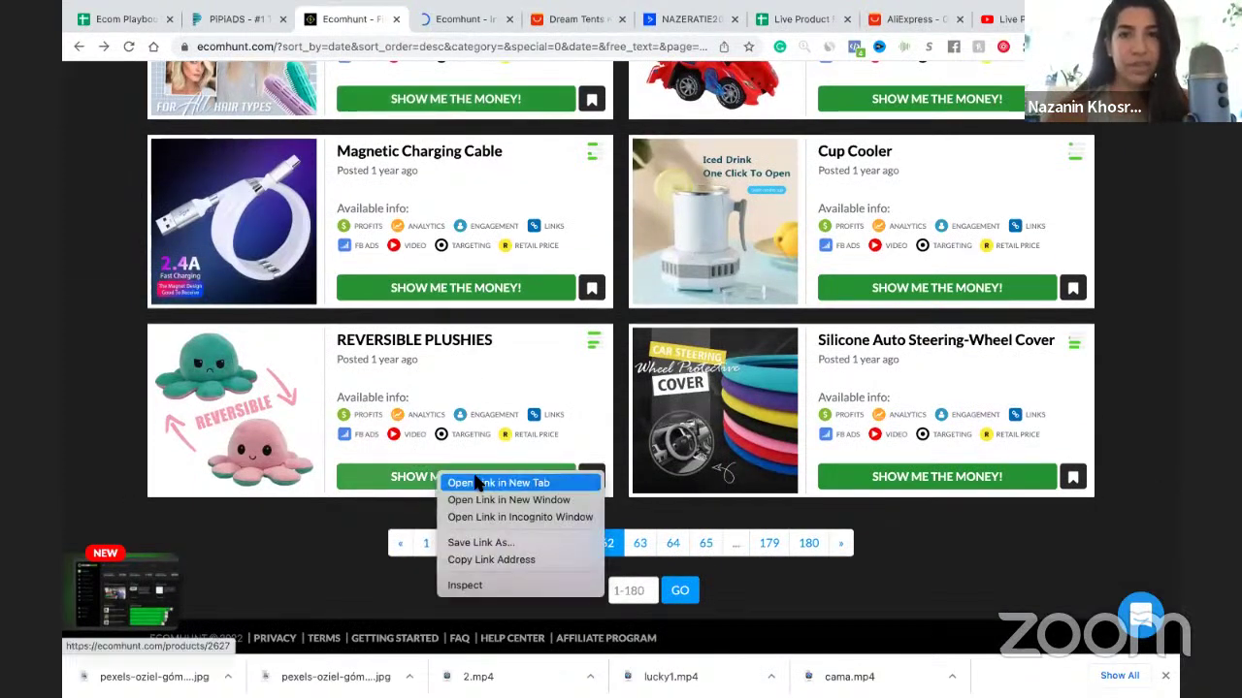
left_click(477, 483)
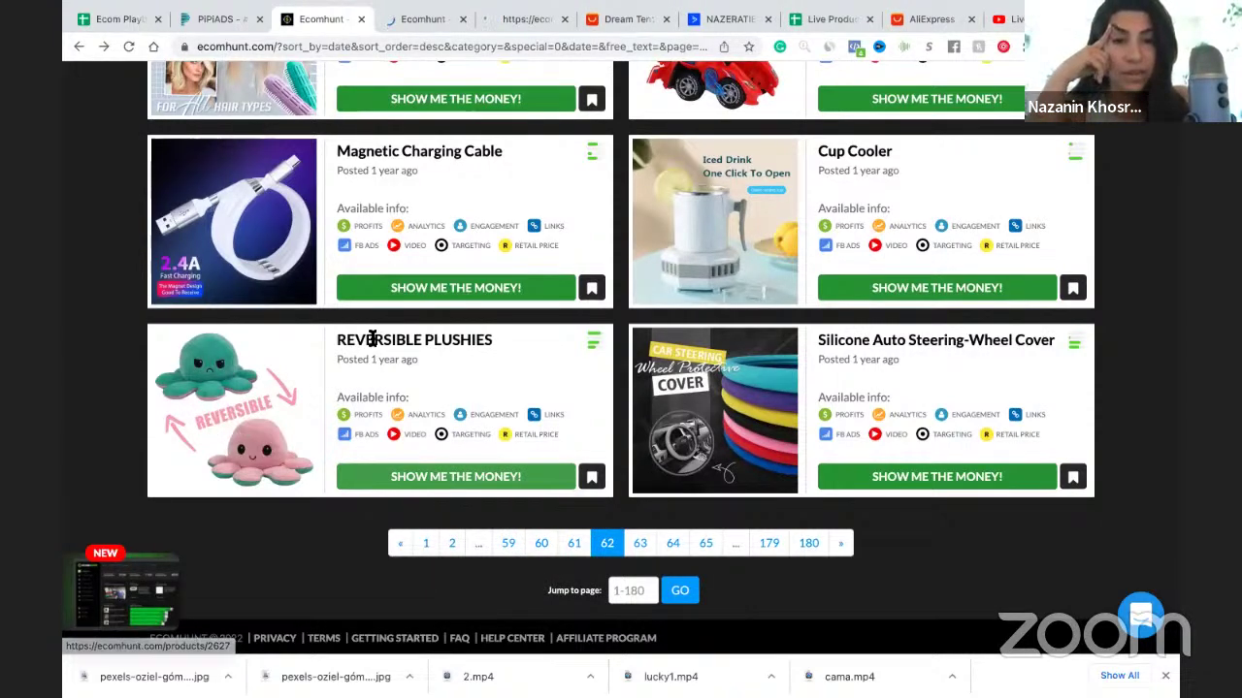
Copy the title "REVERSIBLE PLUSHIES", search PiPiADS TikTok ads for it as ad keyword, and return to the Ecomhunt listings
triple_click(372, 338)
key("ctrl+c")
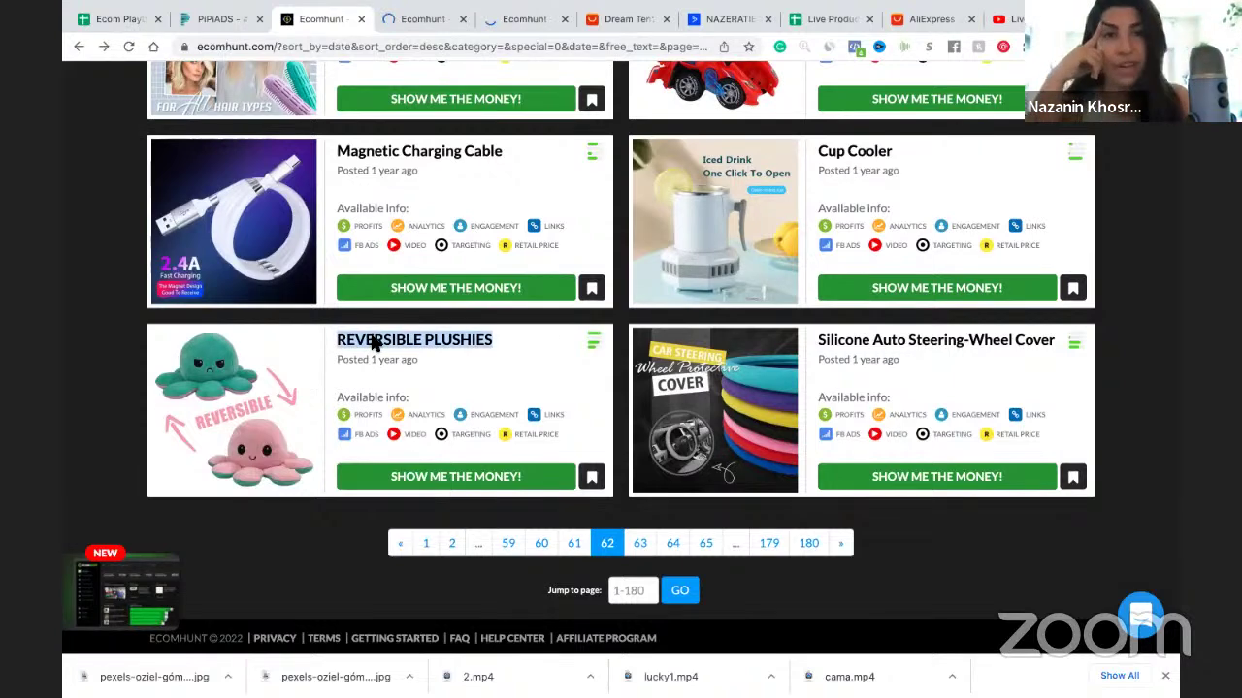
left_click(192, 21)
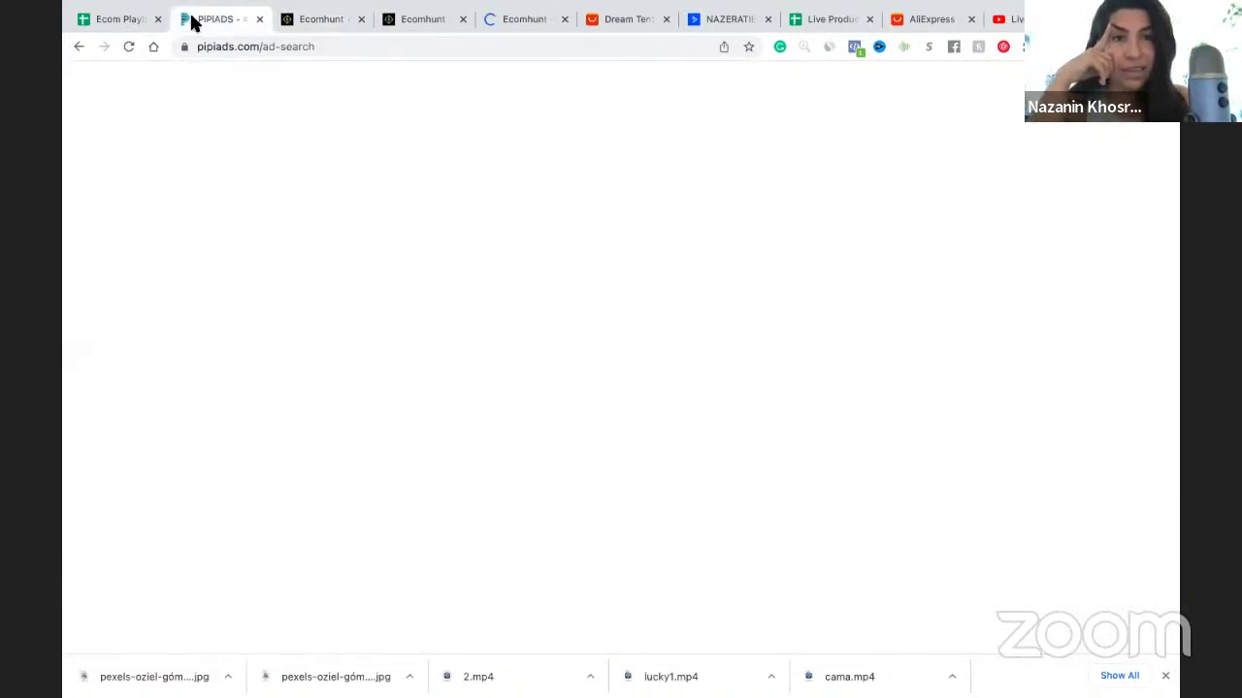
key("ctrl+v")
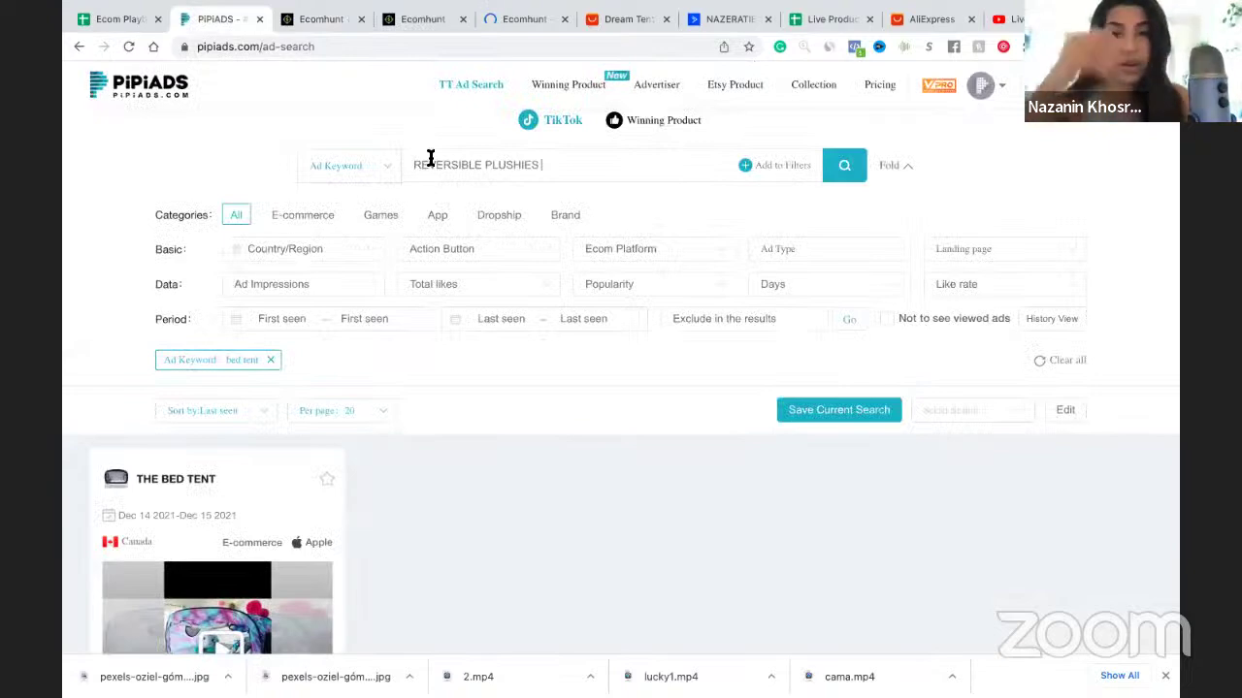
key("Return")
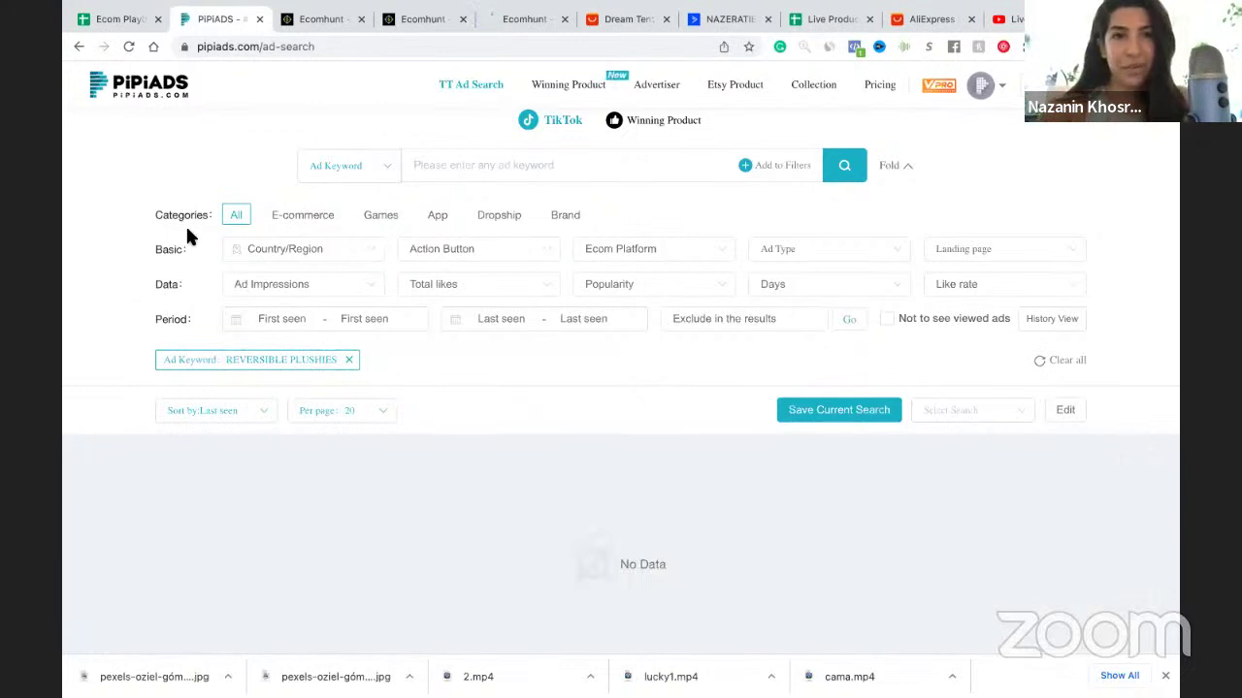
key("ctrl+Tab")
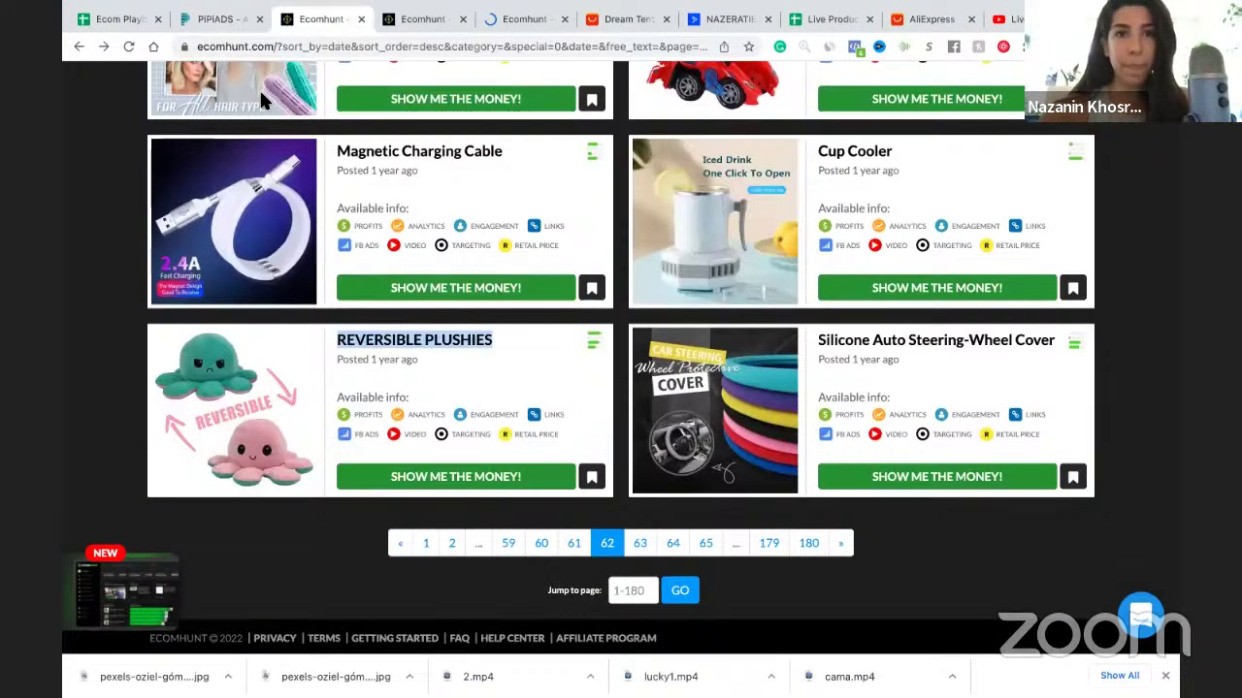
Examine the Instant Hair Volumizing Clip 6pcs product page on Ecomhunt, including its gallery images, profit, engagement, ad and targeting details
left_click(431, 21)
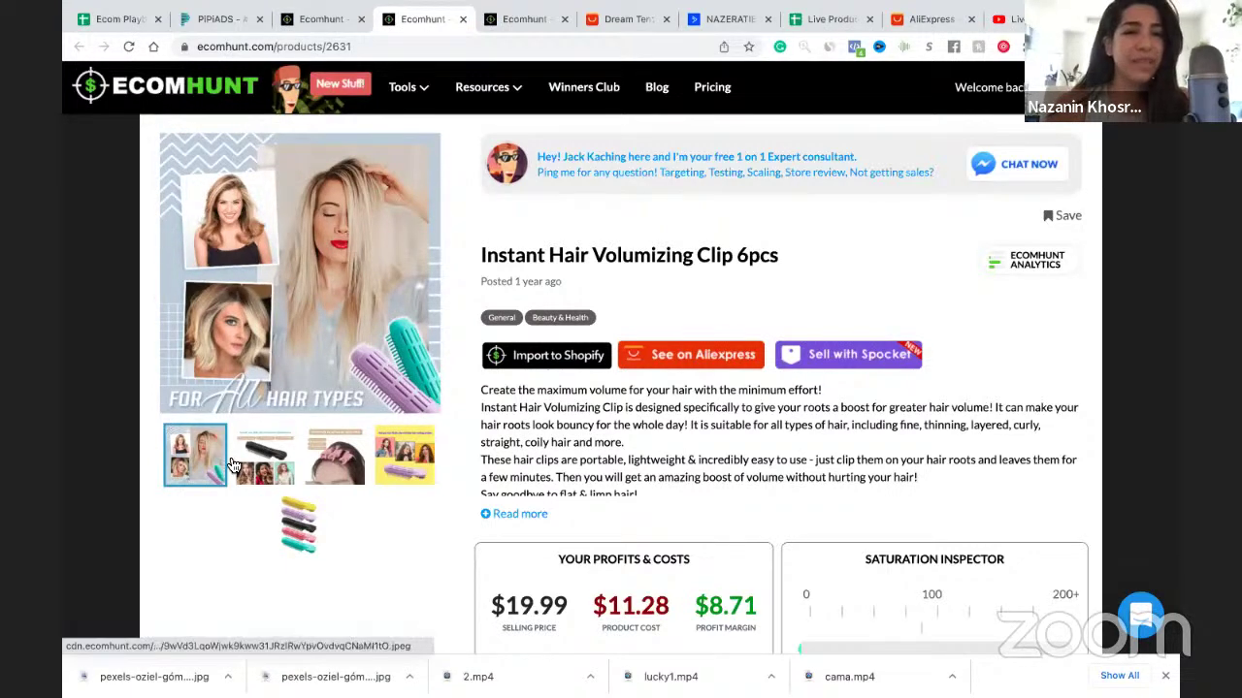
left_click(264, 463)
left_click(349, 458)
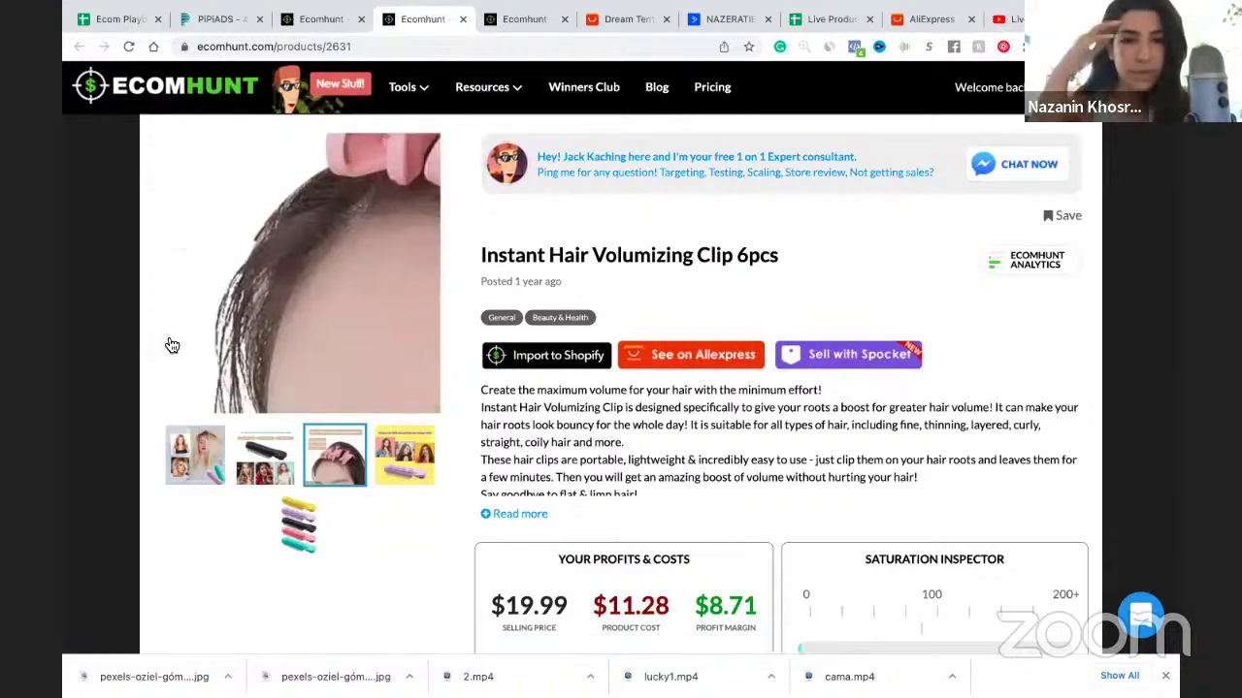
left_click(404, 454)
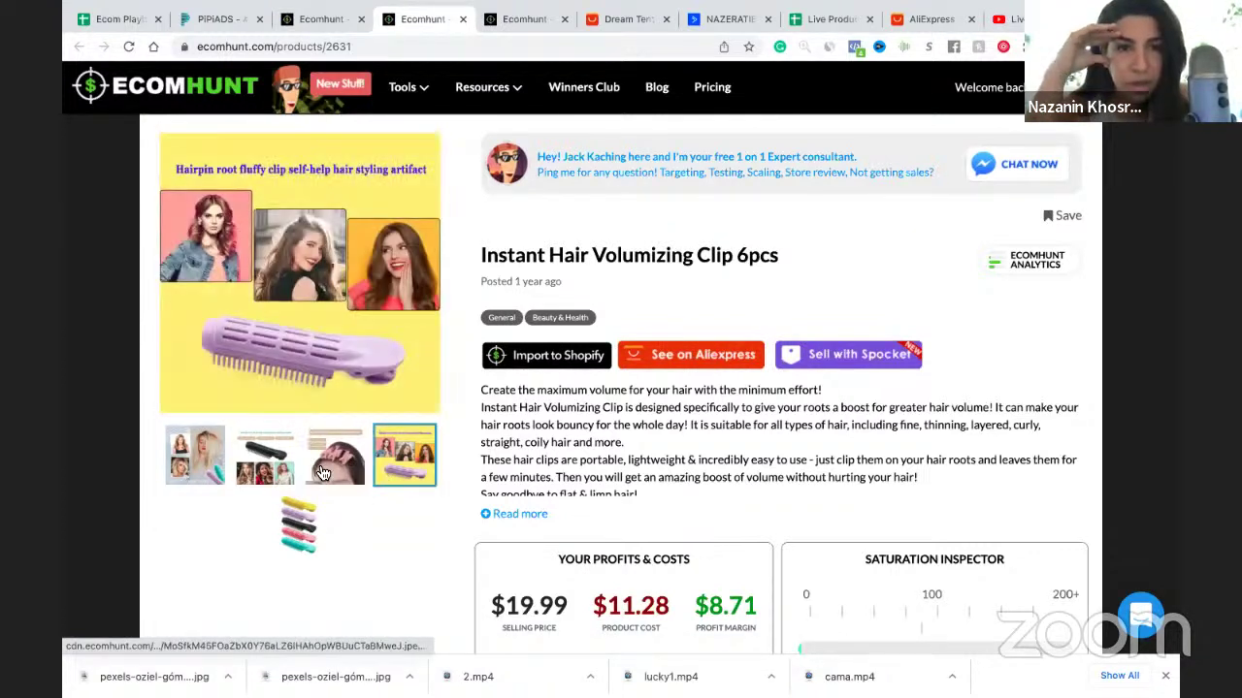
left_click(266, 474)
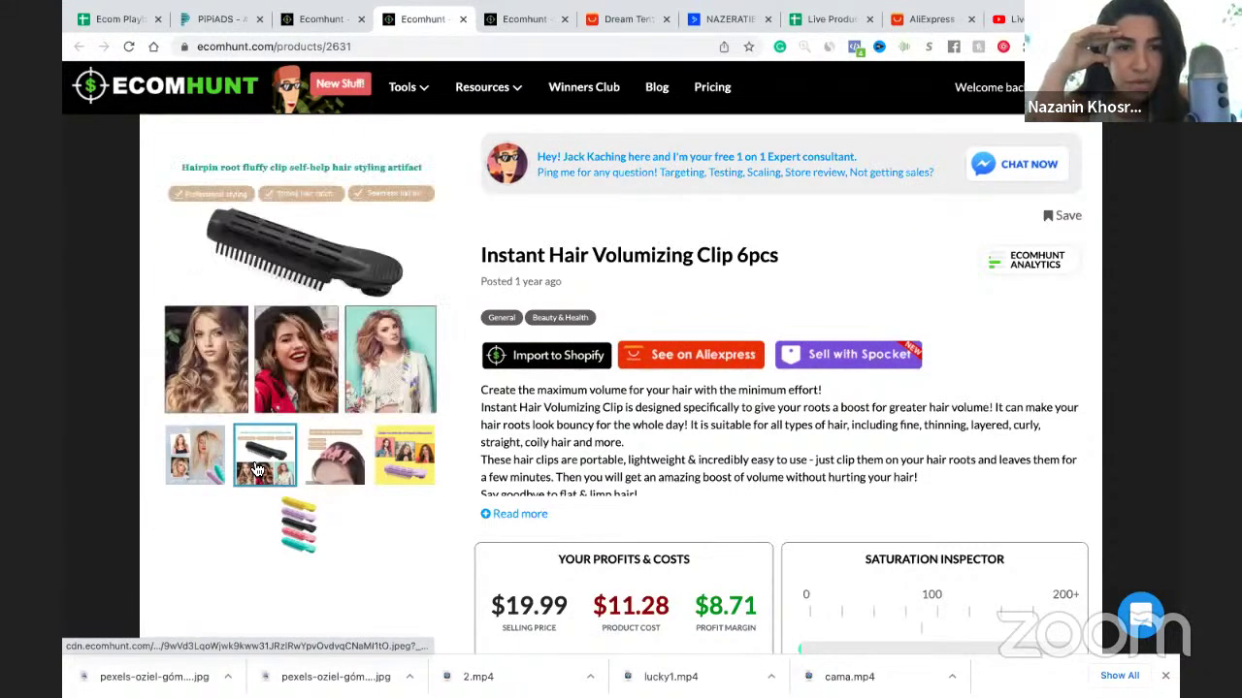
left_click(288, 512)
scroll(451, 587, "down", 1)
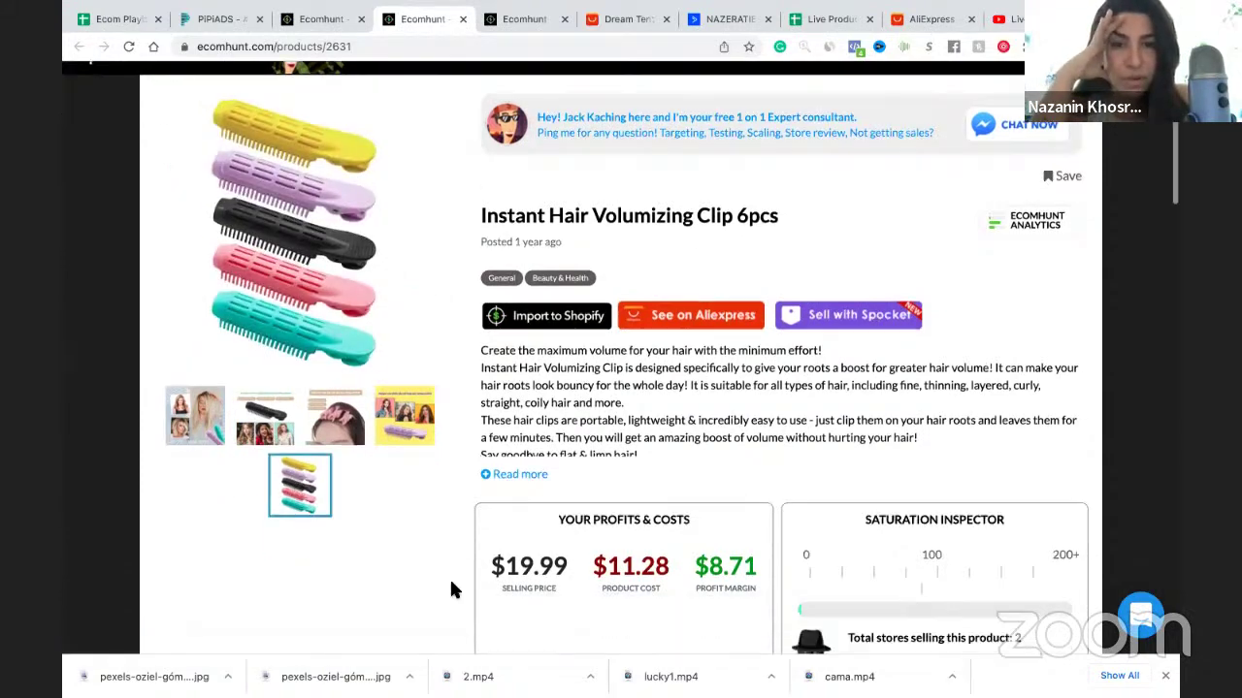
scroll(472, 560, "down", 6)
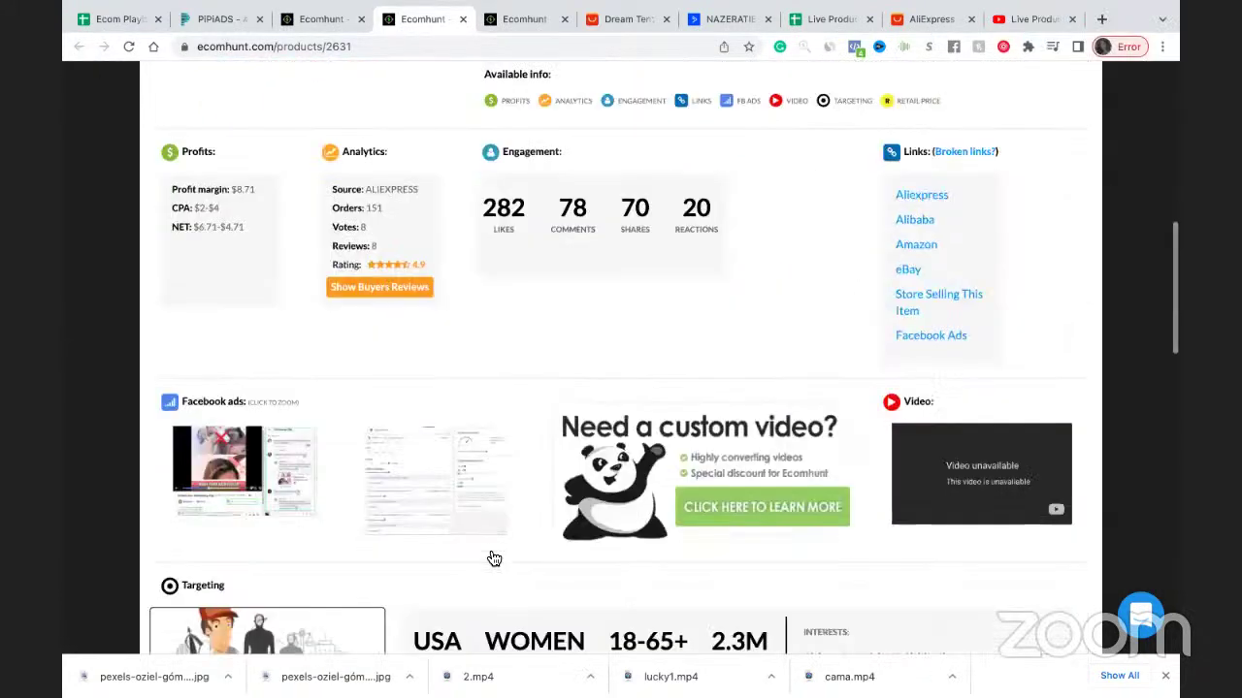
scroll(494, 559, "up", 8)
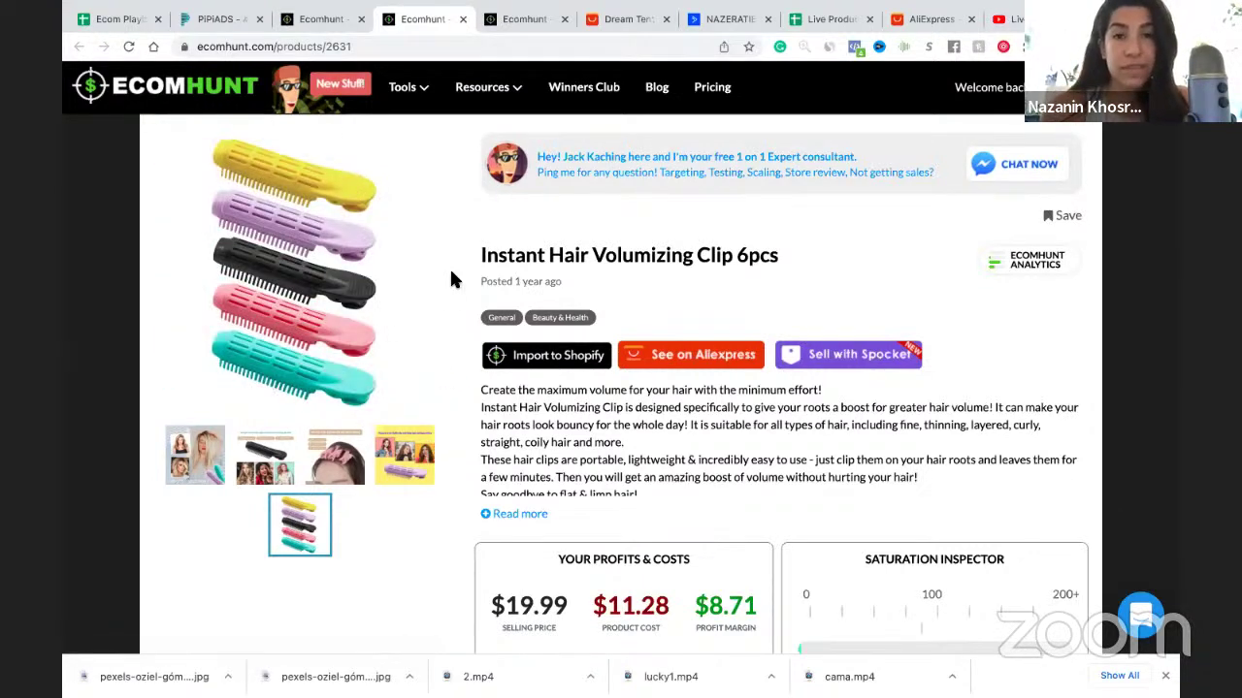
Copy the product title and search PiPiADS TikTok ads for it, shortened to "Instant Hair Volumizing", as ad keyword
triple_click(552, 252)
key("ctrl+c")
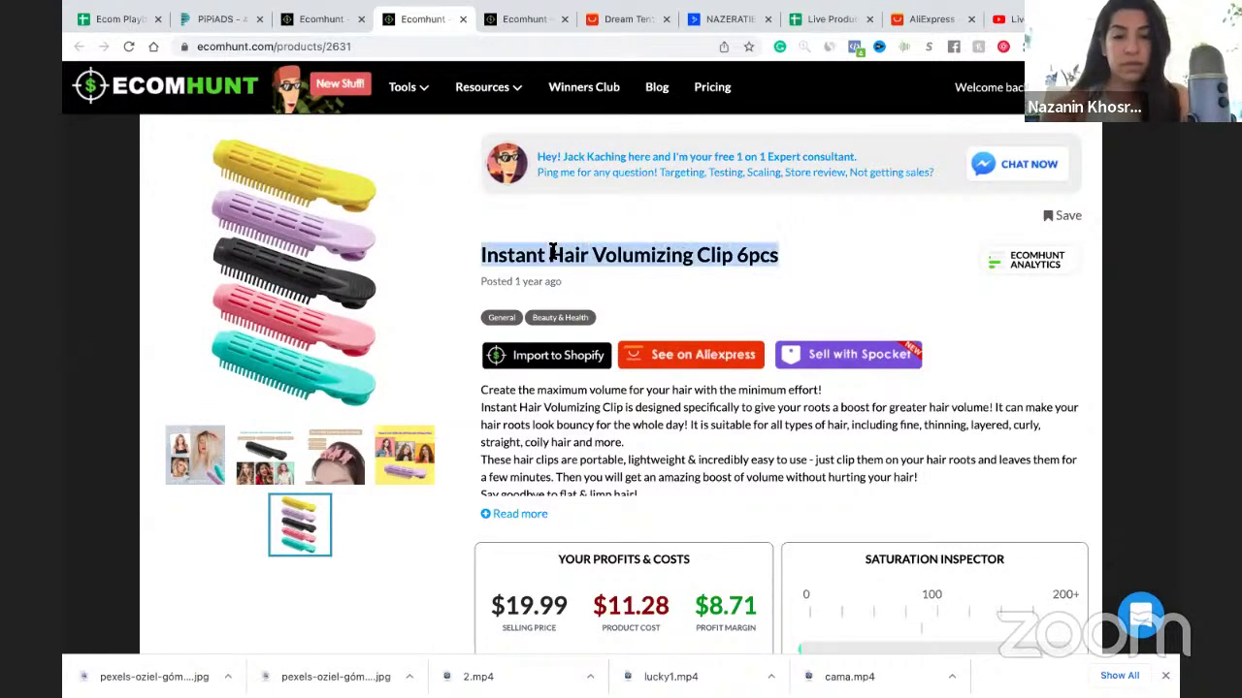
left_click(203, 21)
left_click(449, 169)
key("ctrl+v")
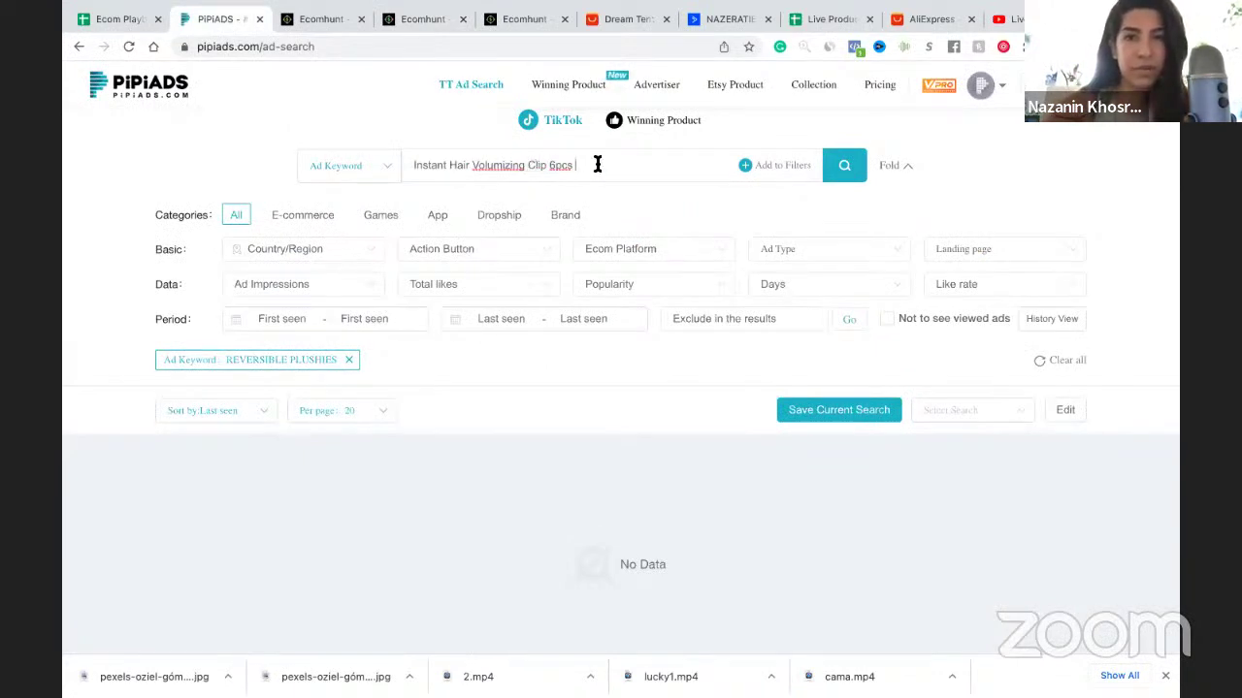
key("BackSpace")
key("BackSpace")
key("BackSpace")
key("BackSpace")
key("BackSpace")
key("BackSpace")
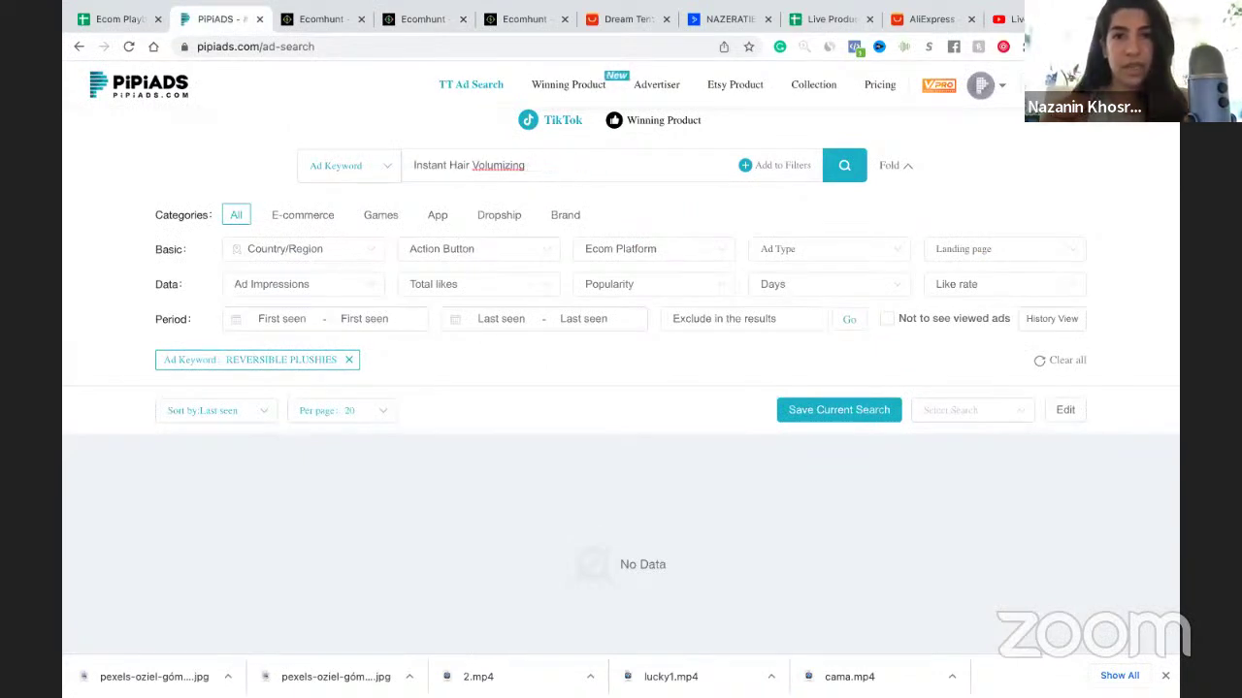
key("Return")
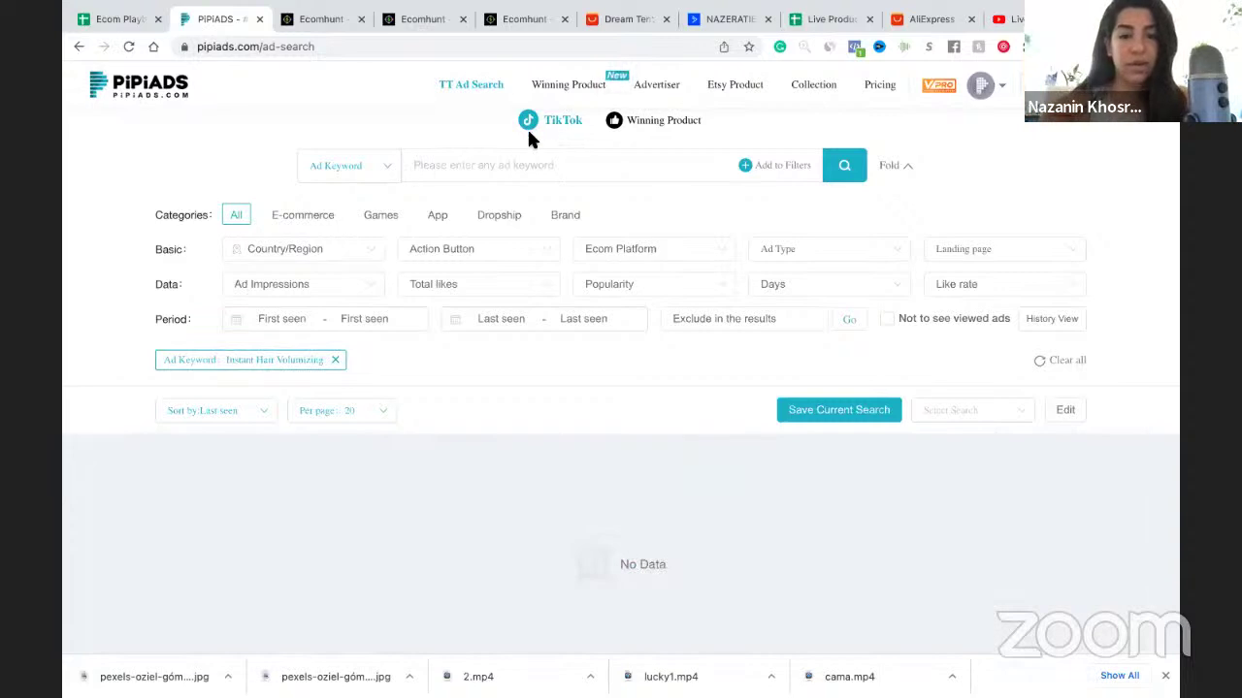
Search the TikTok ads with the copied title trimmed to "Hair Volumizing Clip" as ad keyword
key("ctrl+v")
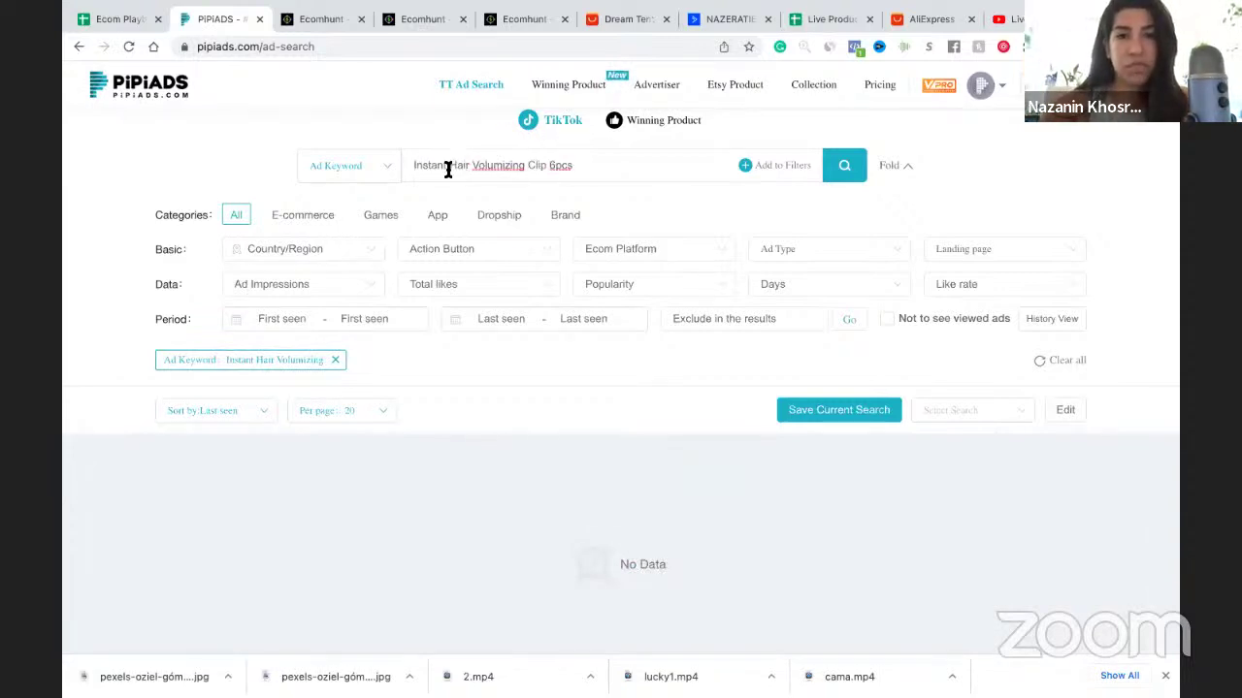
double_click(431, 169)
key("BackSpace")
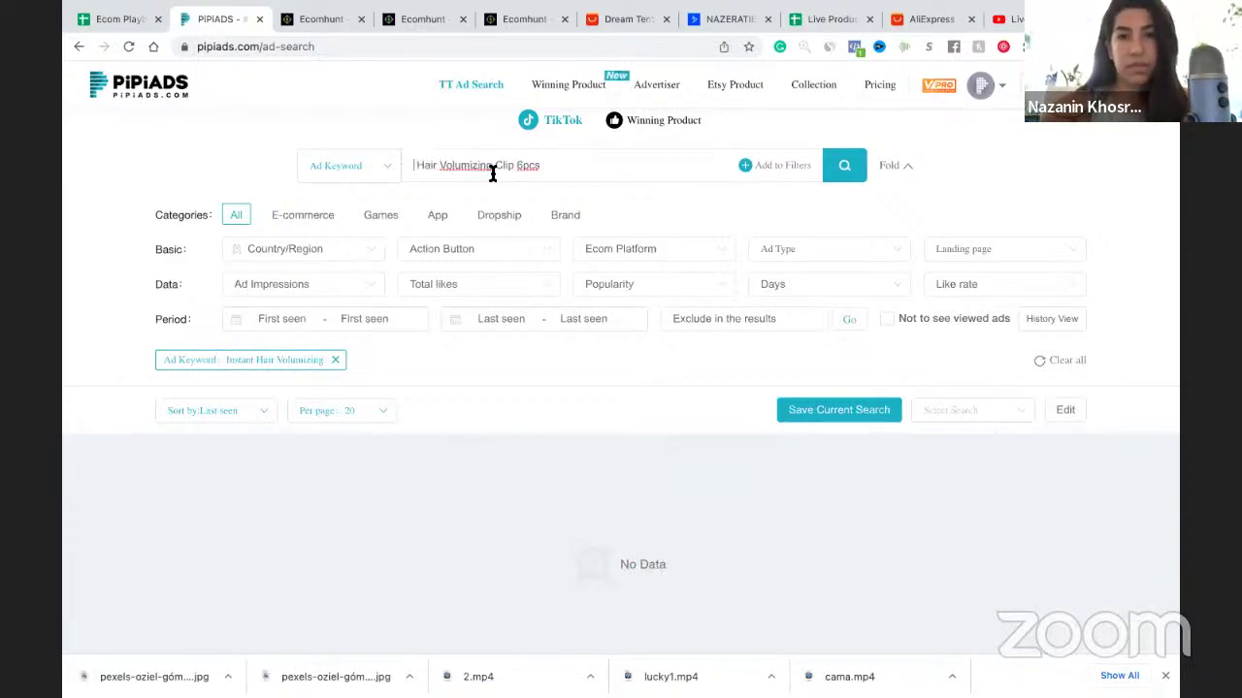
key("Right")
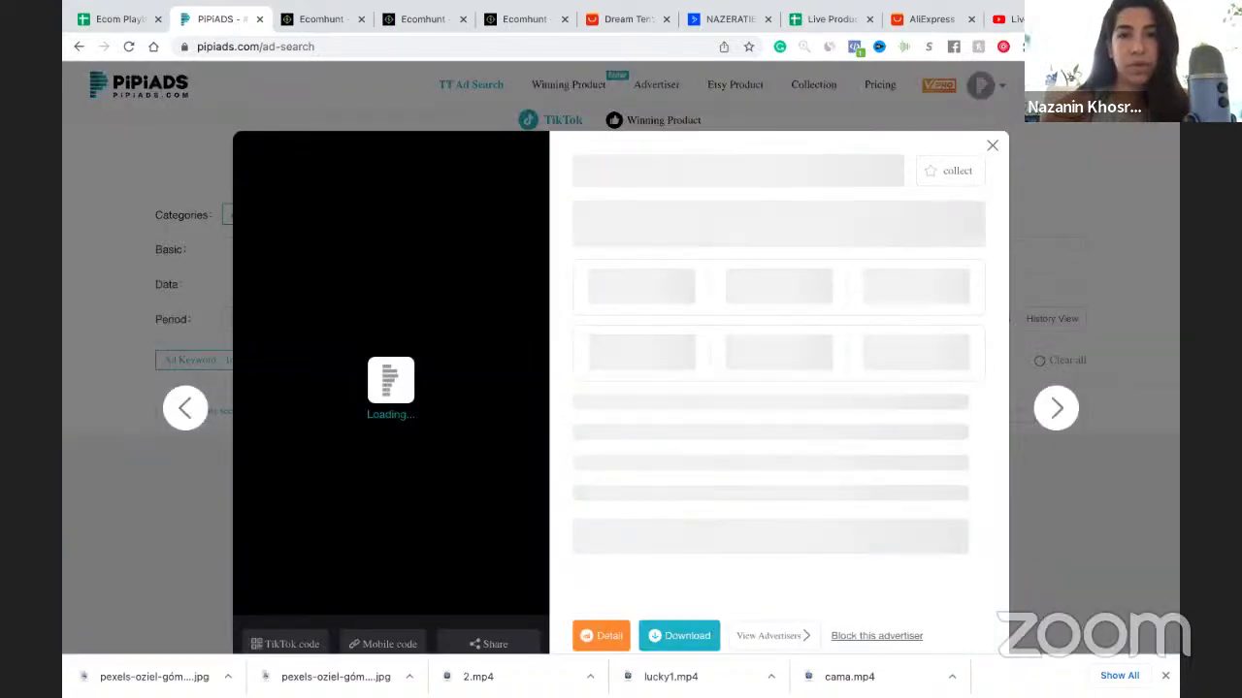
left_click(170, 135)
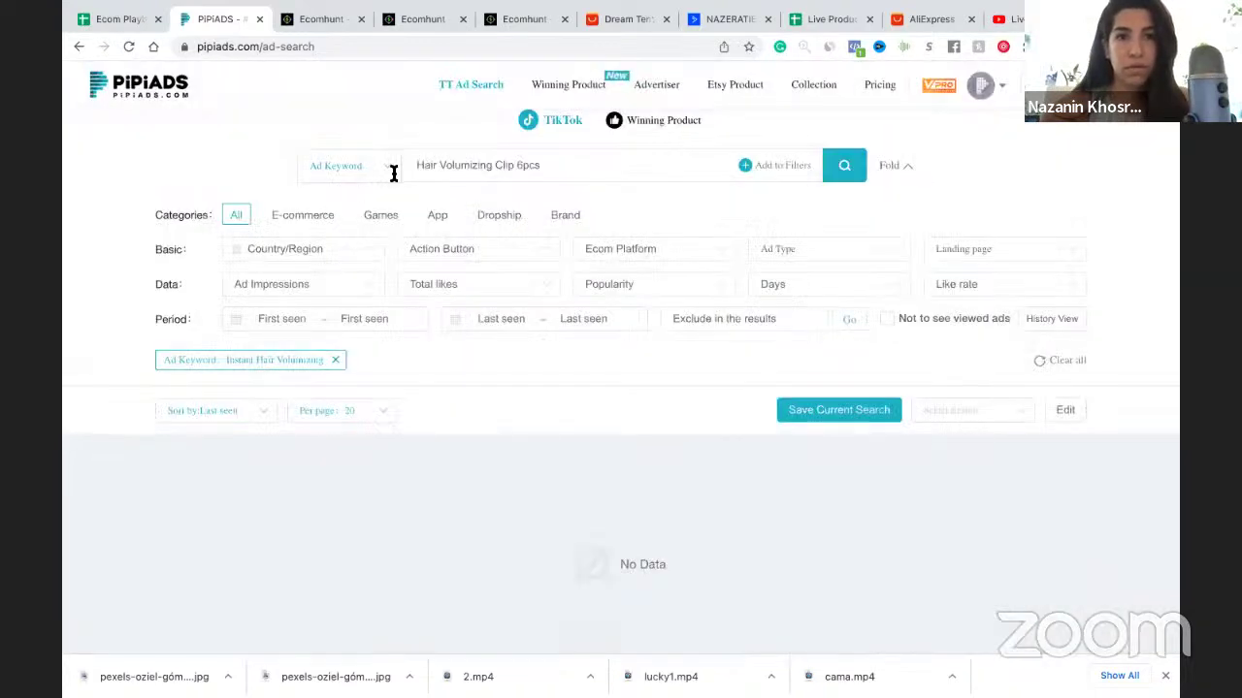
left_click(572, 164)
key("BackSpace")
key("BackSpace")
key("BackSpace")
key("BackSpace")
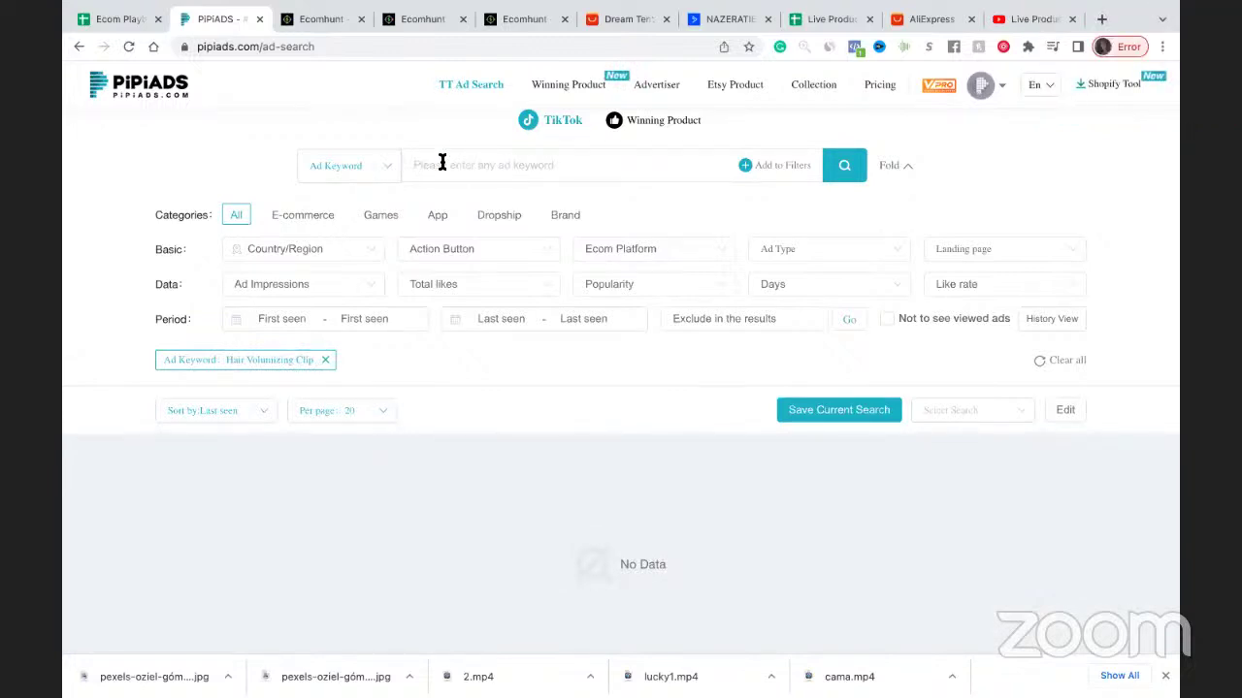
Enter the copied title again as ad keyword, cut it to "Hair Volumizing Clip", and check the spelling of "Volumizing"
key("ctrl+v")
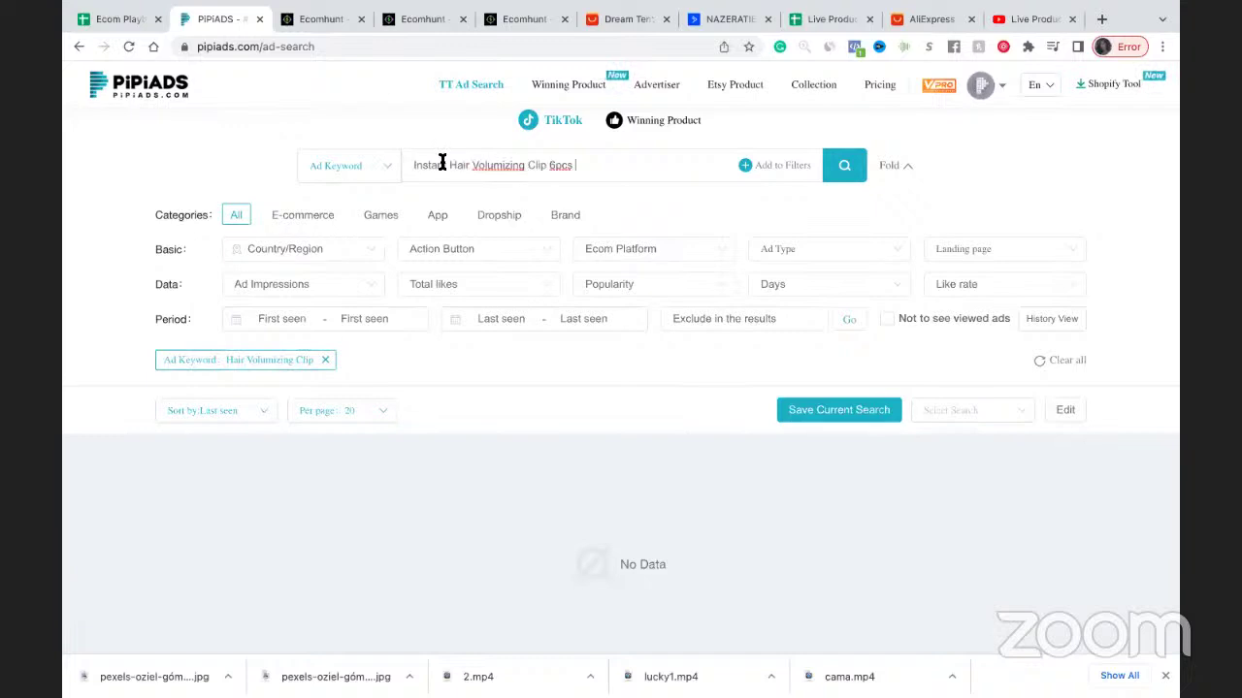
double_click(435, 165)
key("BackSpace")
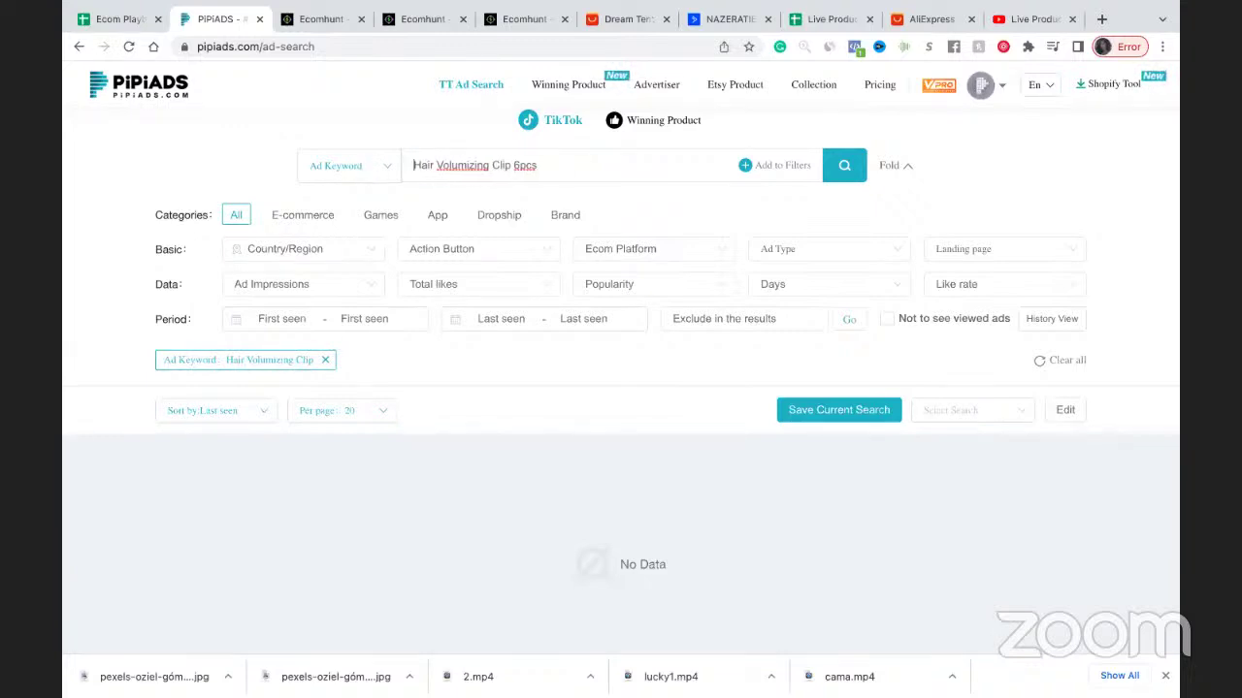
double_click(569, 165)
key("BackSpace")
right_click(461, 165)
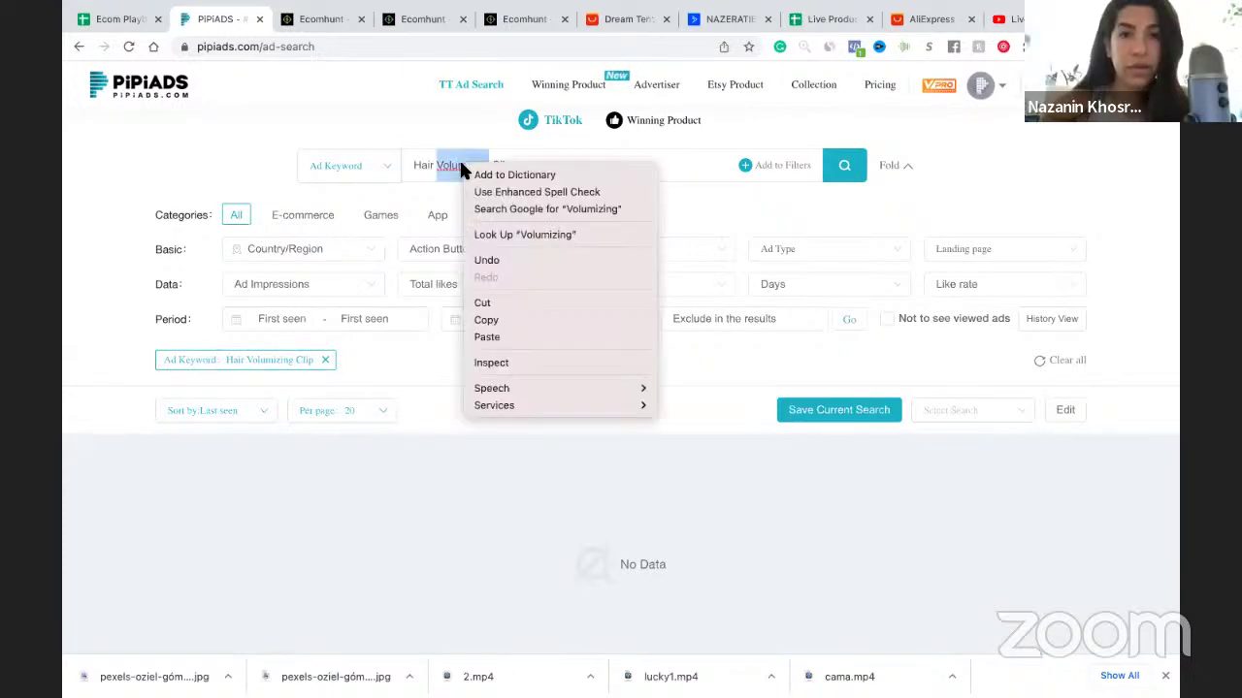
left_click(410, 129)
left_click(411, 129)
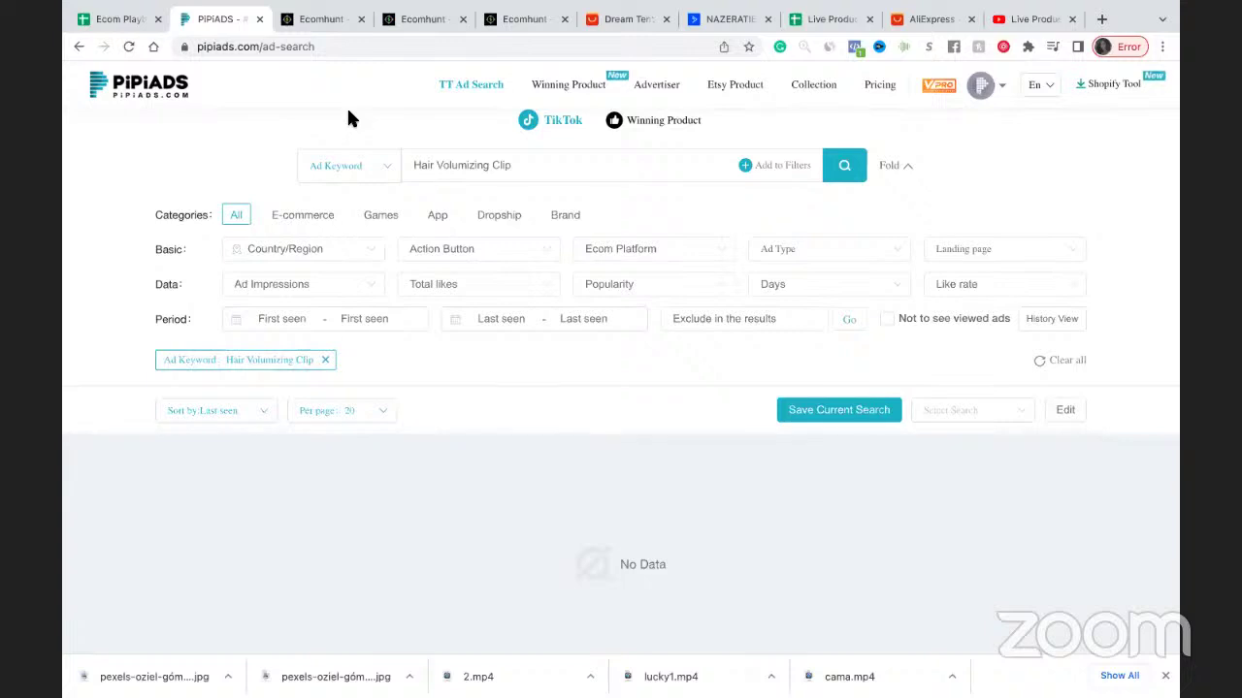
Return to the Instant Hair Volumizing Clip 6pcs page on Ecomhunt, open its AliExpress listing, and select the listing's address
left_click(321, 22)
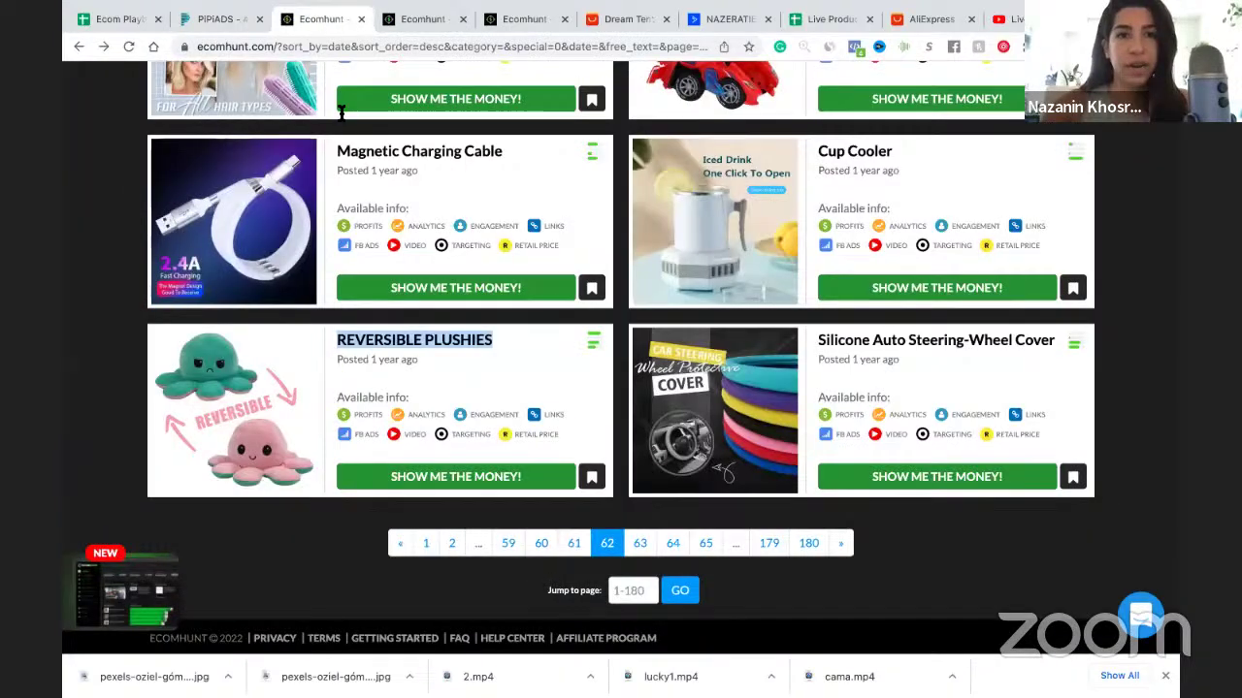
scroll(368, 97, "up", 1)
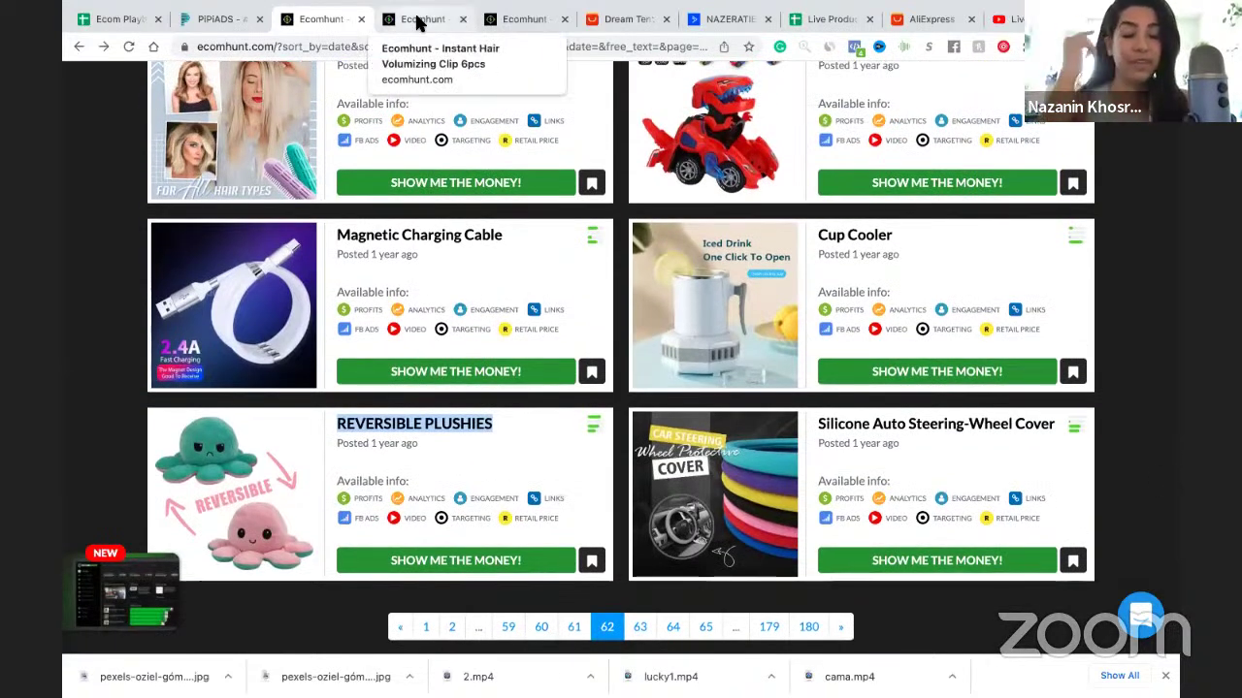
left_click(419, 22)
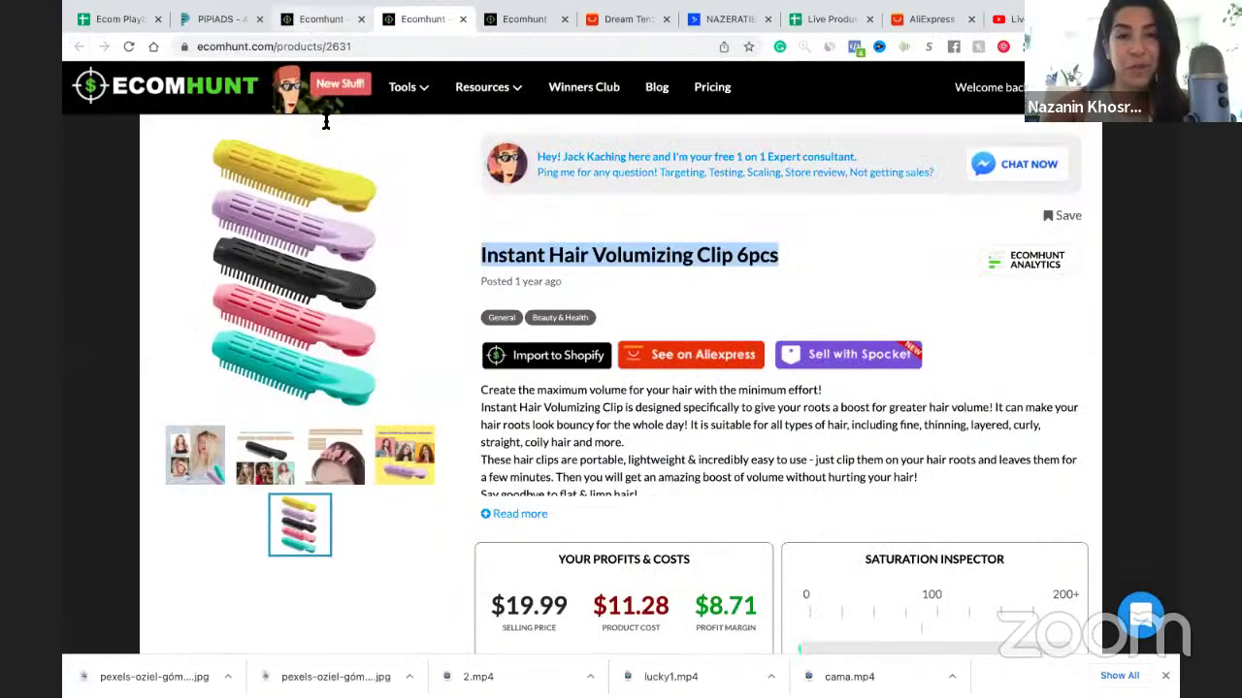
scroll(789, 286, "down", 1)
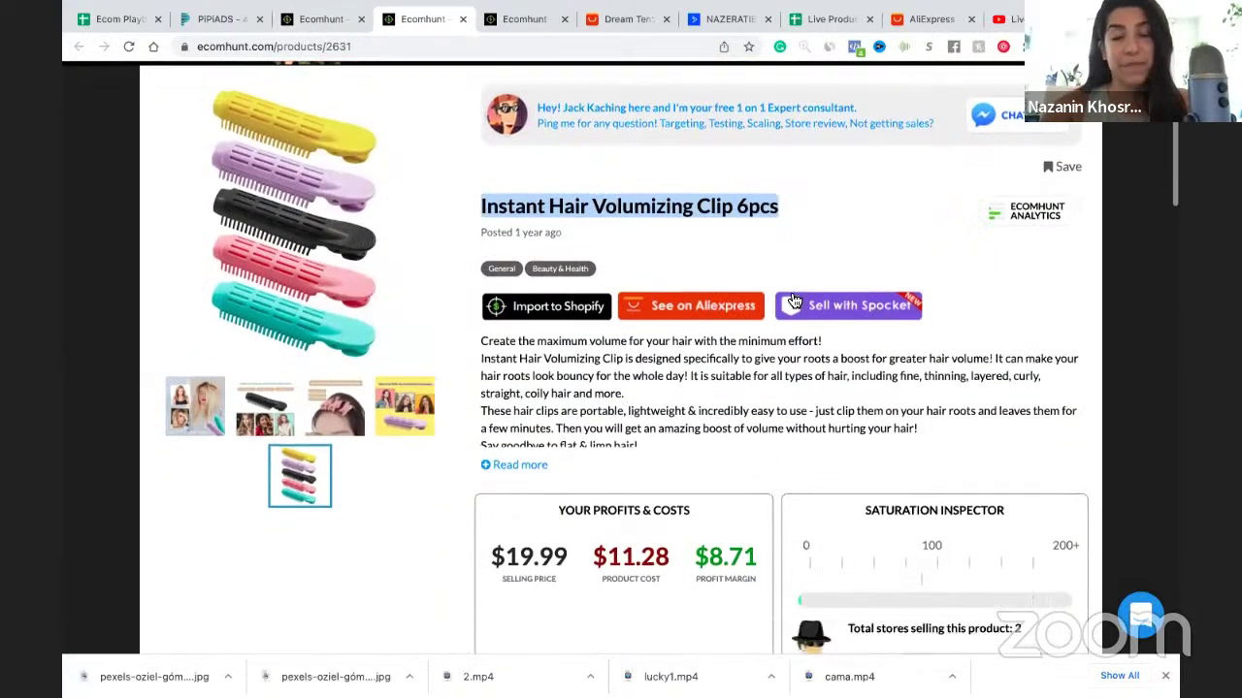
scroll(753, 330, "down", 1)
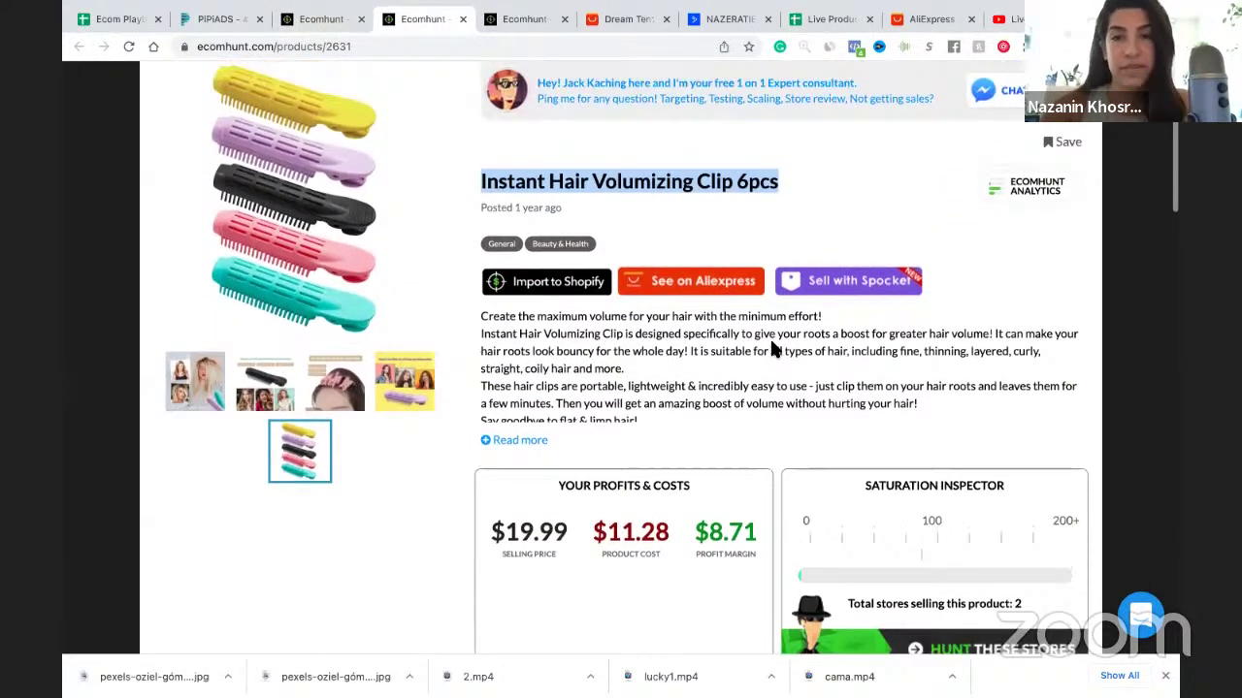
left_click(669, 296)
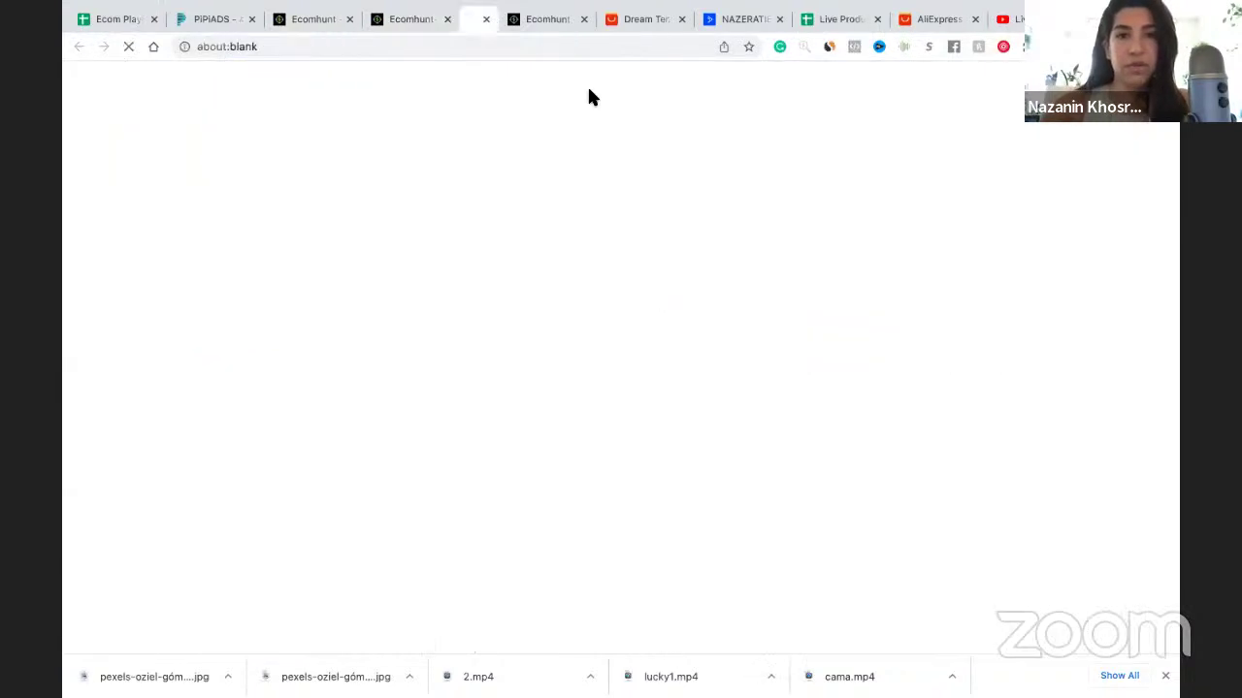
left_click(343, 55)
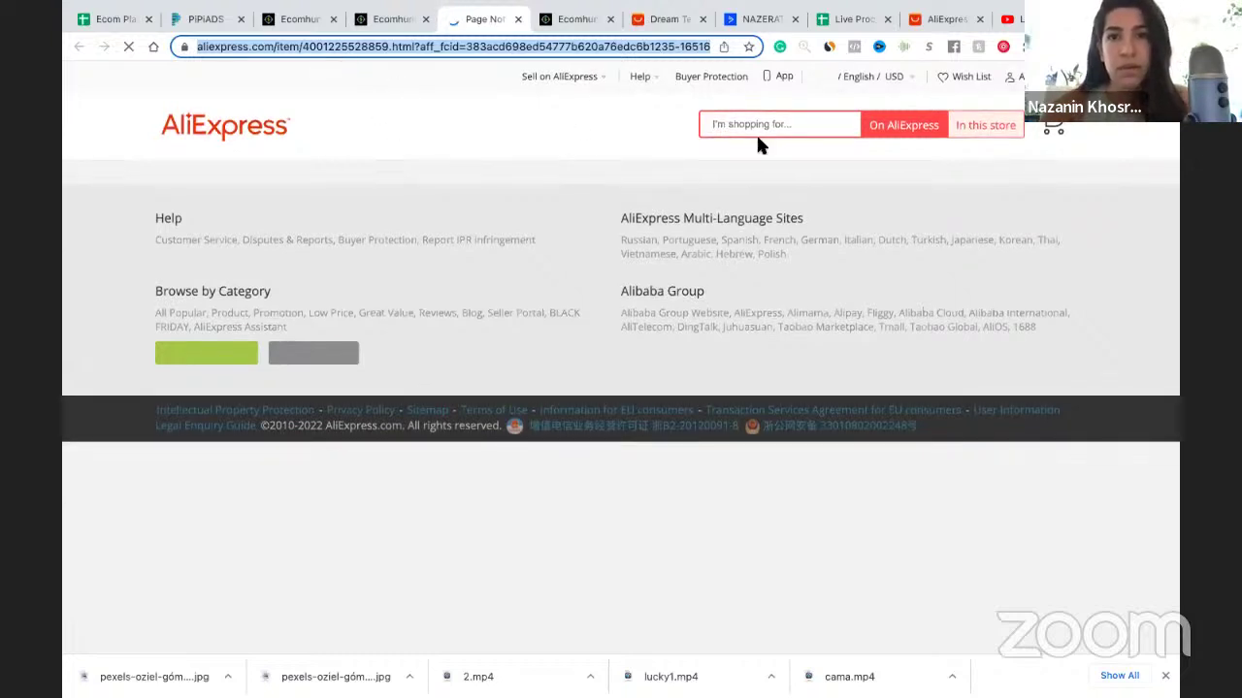
Search AliExpress for "volumizing hair clip" and look through the results for a matching hair root clip
left_click(725, 124)
type("volumizi")
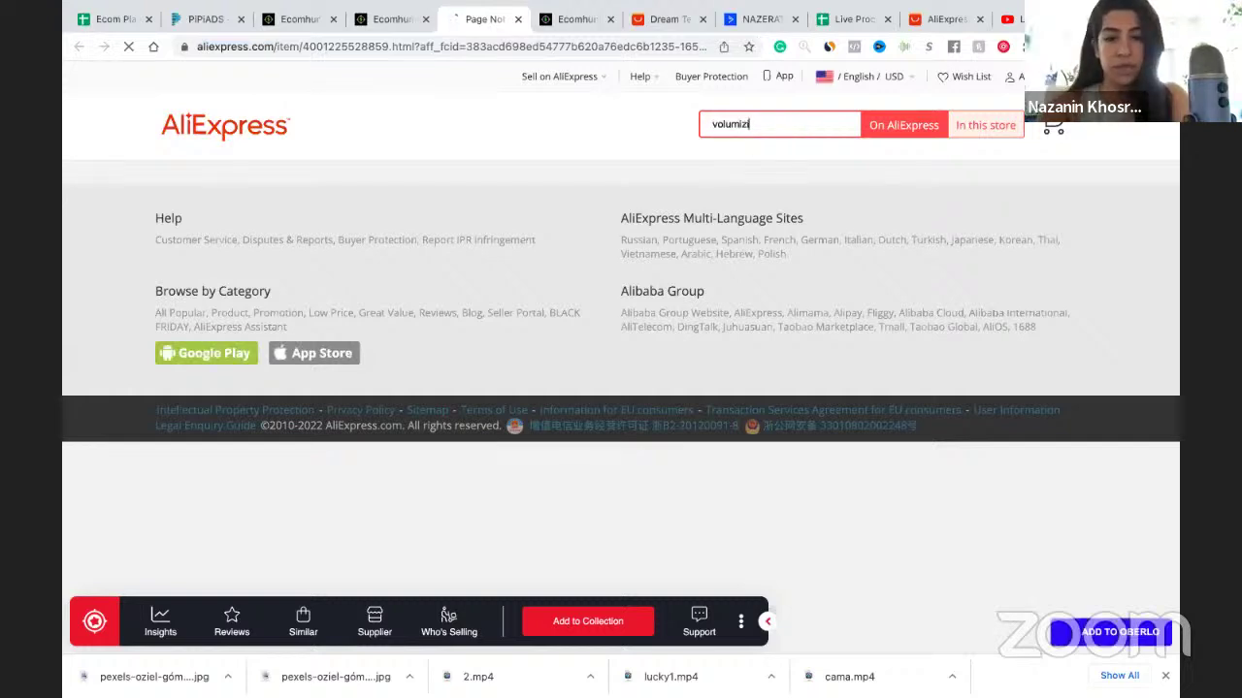
type("ng hair ")
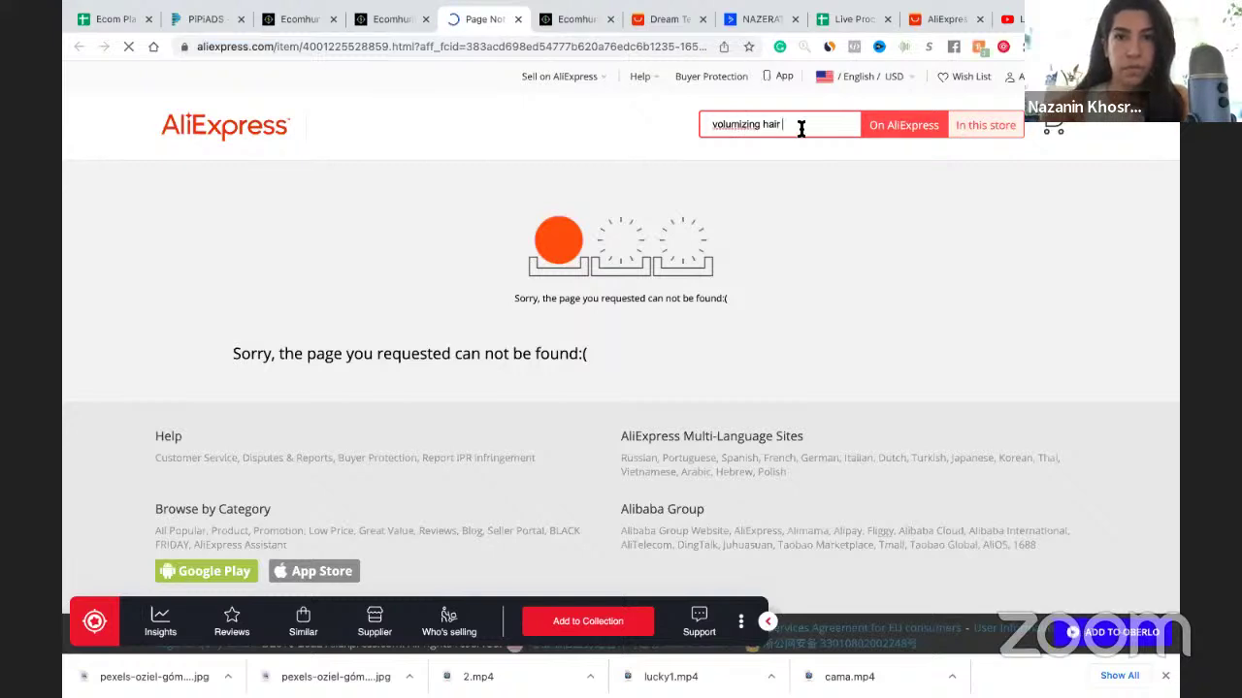
type("clip")
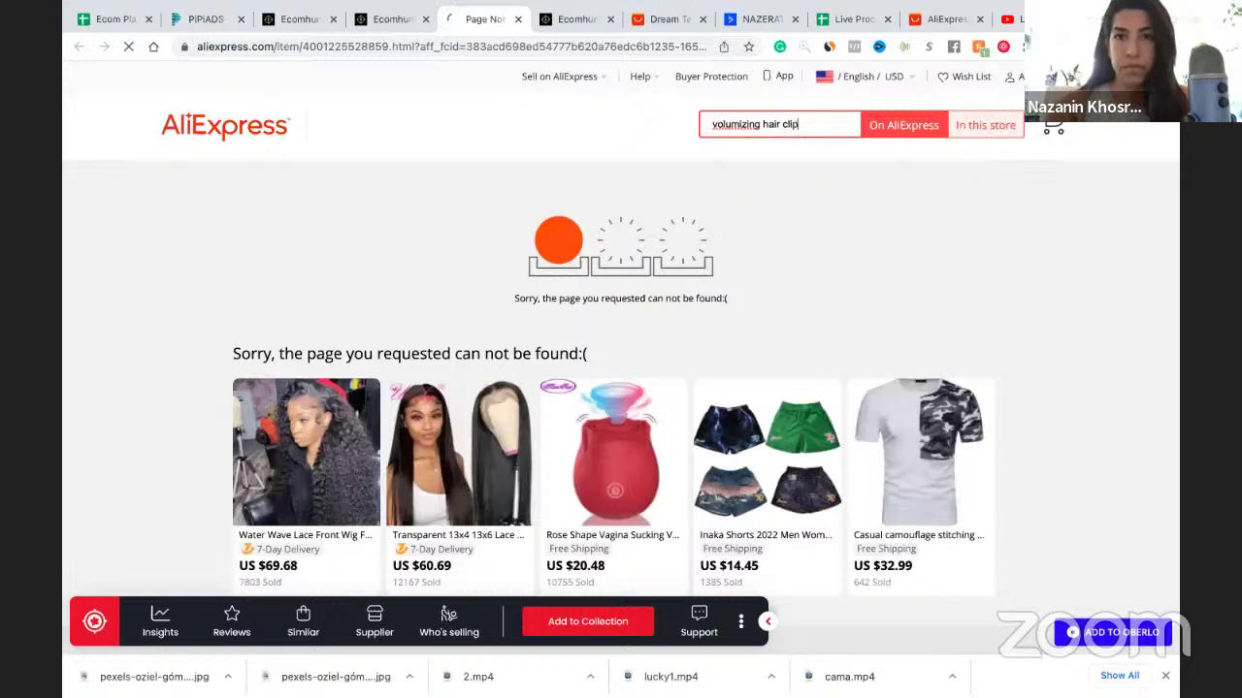
key("Return")
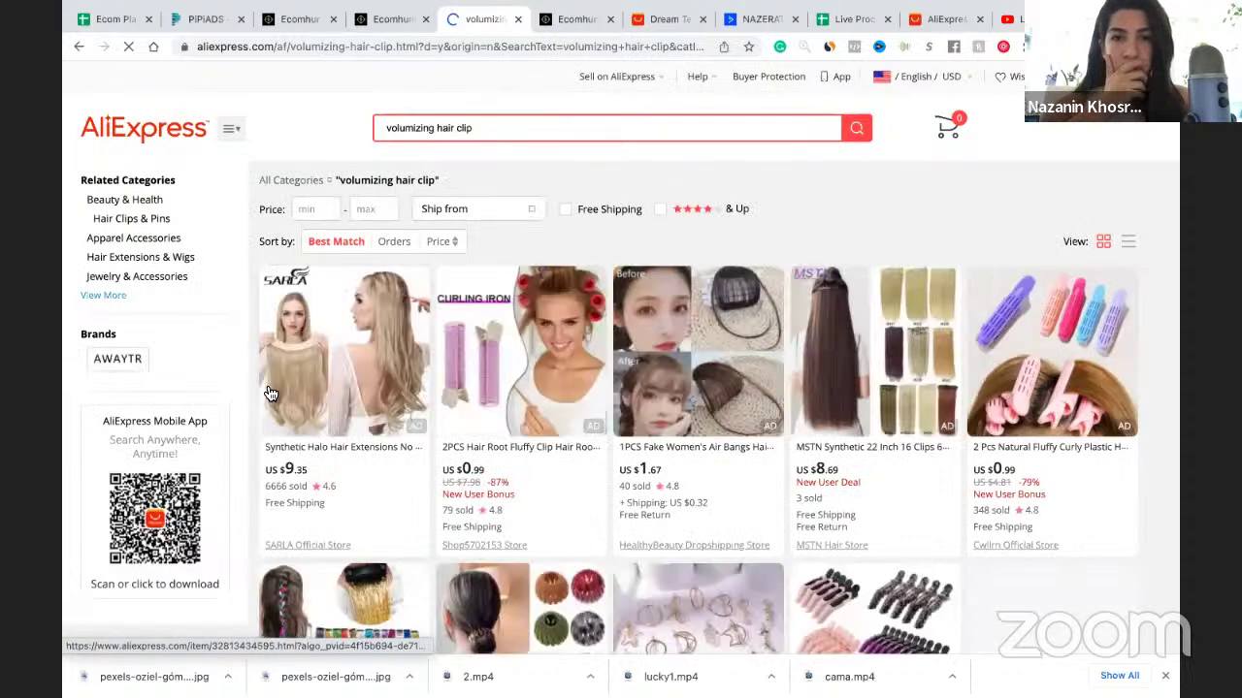
scroll(271, 393, "down", 3)
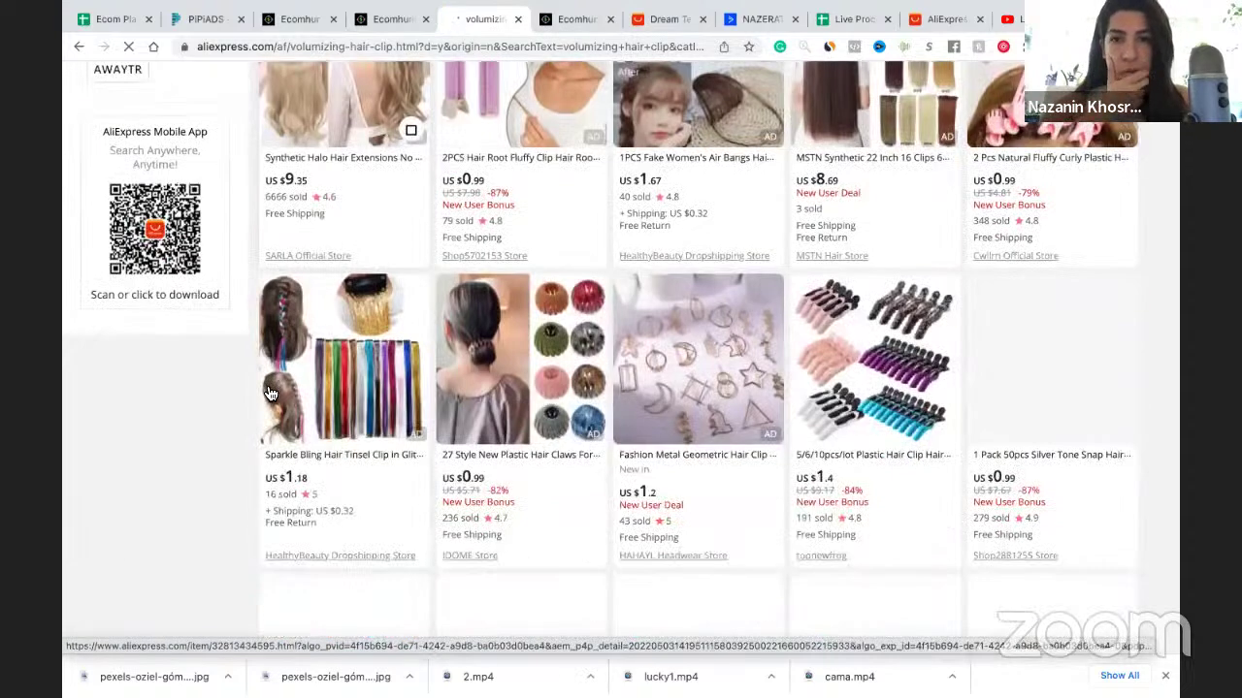
scroll(263, 376, "down", 3)
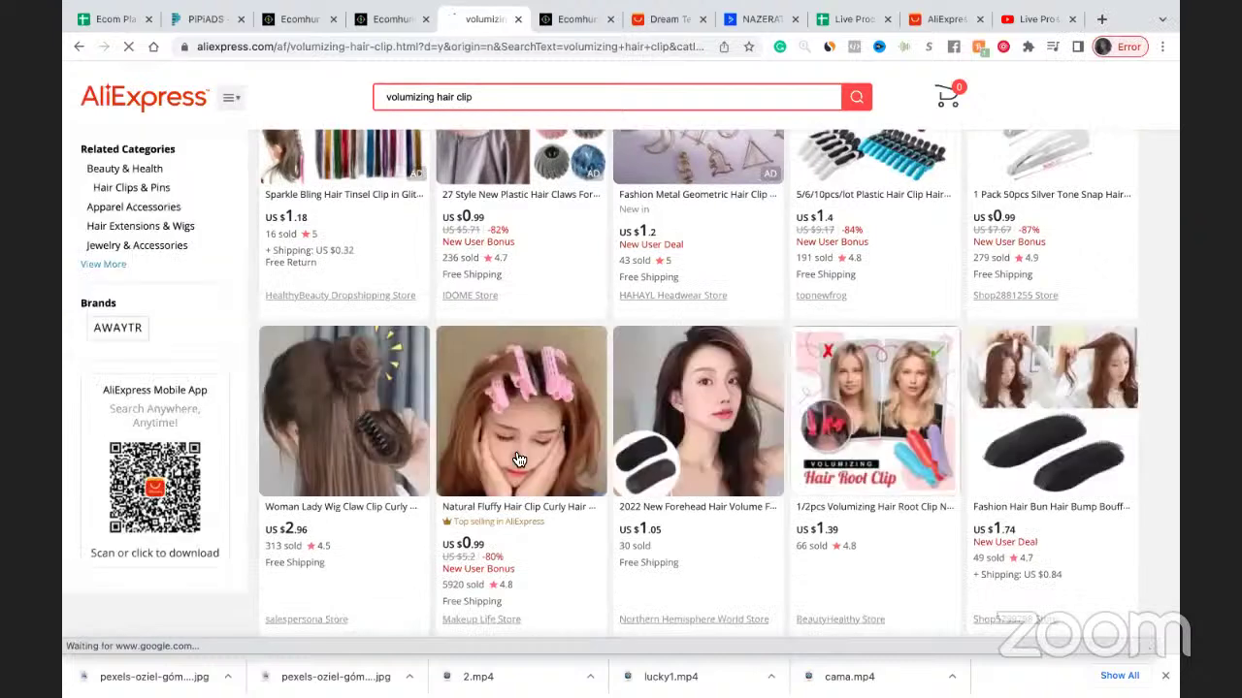
scroll(354, 417, "up", 3)
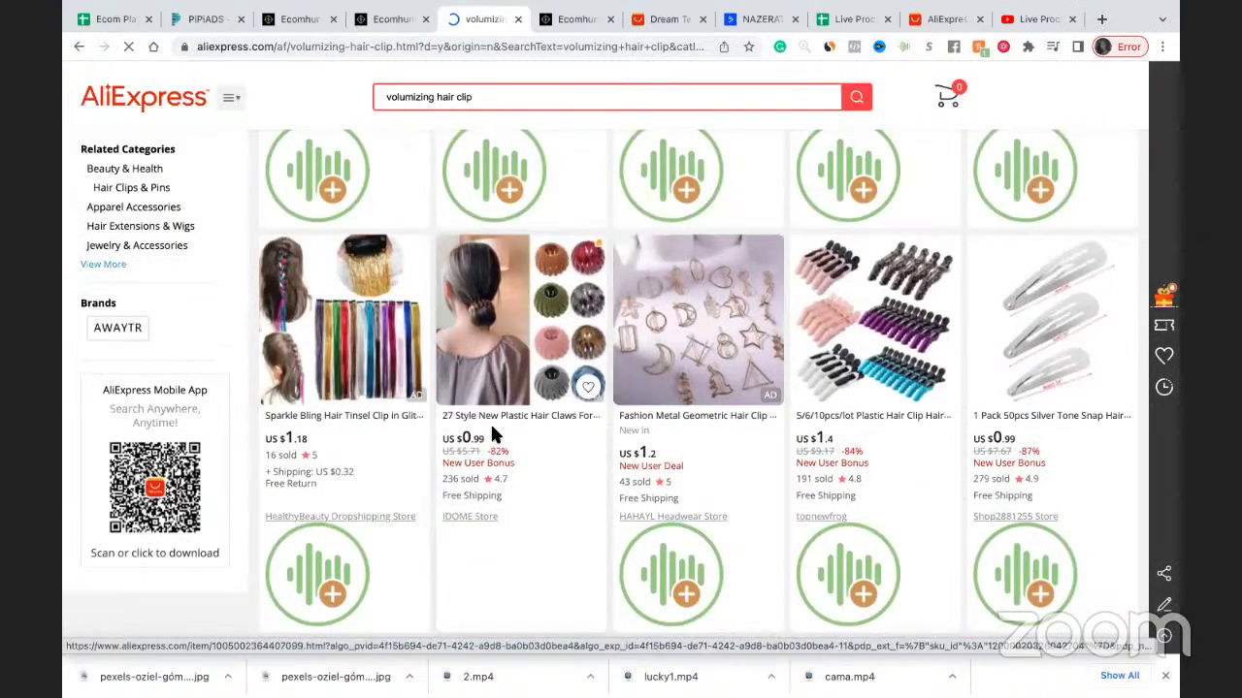
scroll(492, 434, "down", 3)
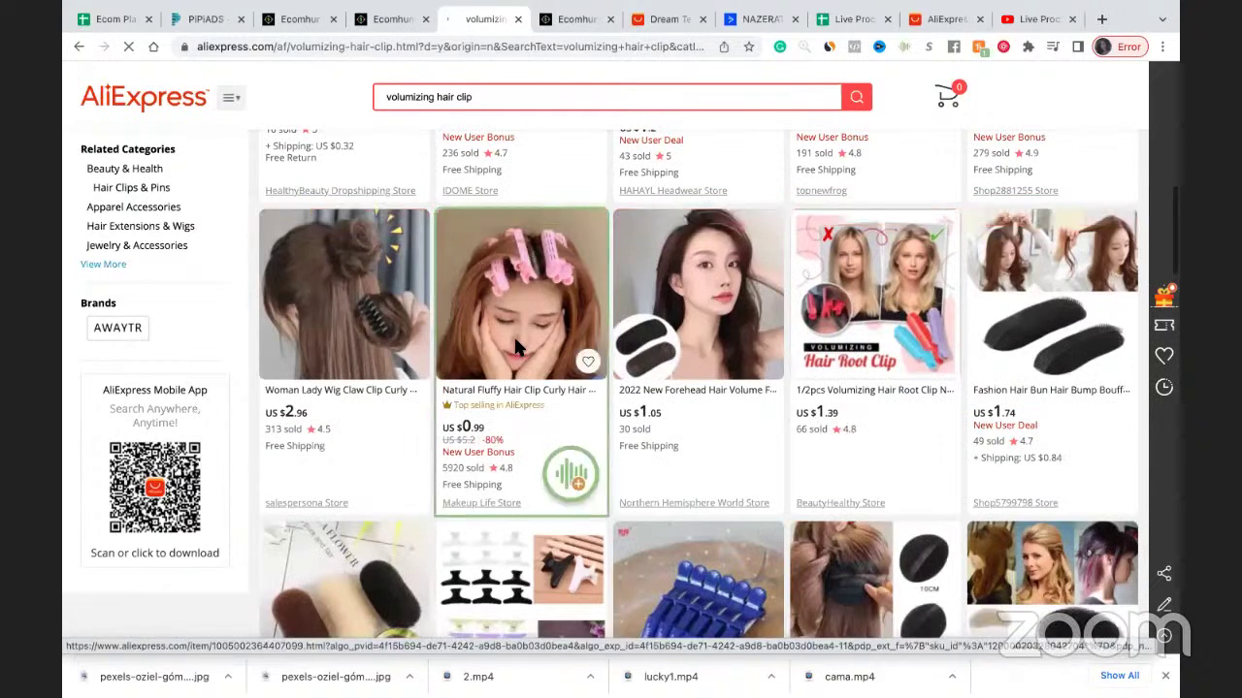
Open the Natural Fluffy Hair Clip listing on AliExpress and paste its address into cell B3 of the Live Product Research sheet in Google Sheets
left_click(519, 351)
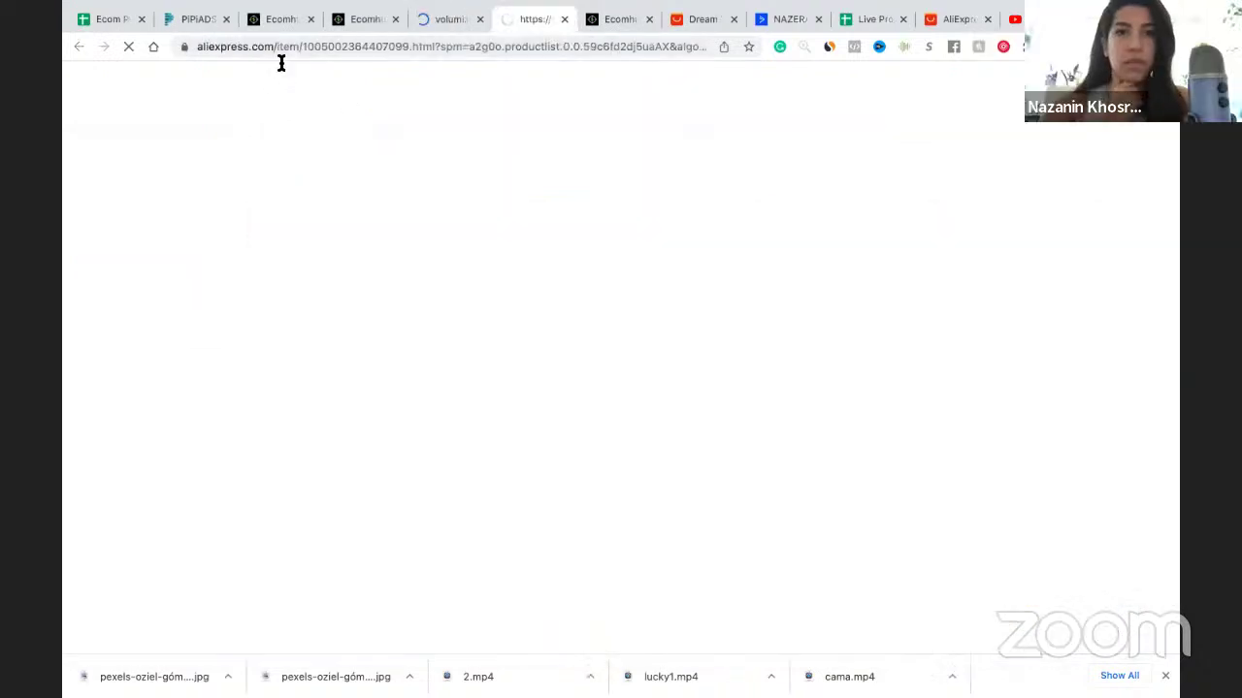
left_click(255, 54)
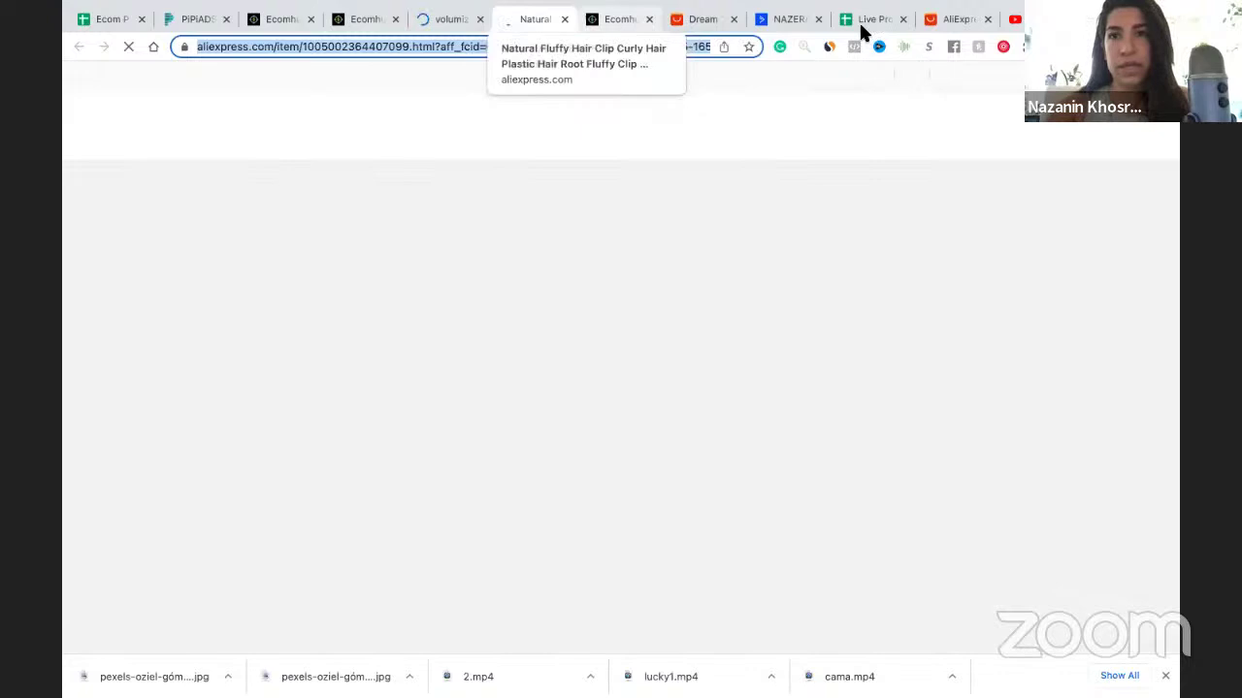
left_click(867, 24)
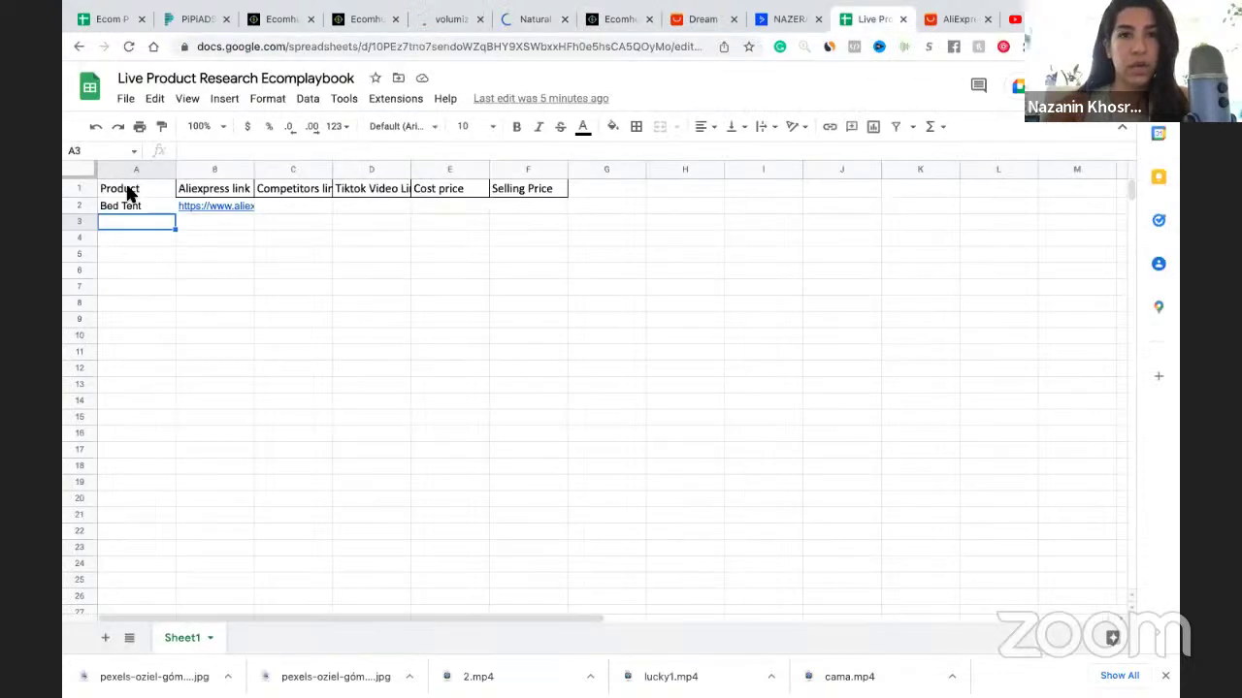
left_click(206, 224)
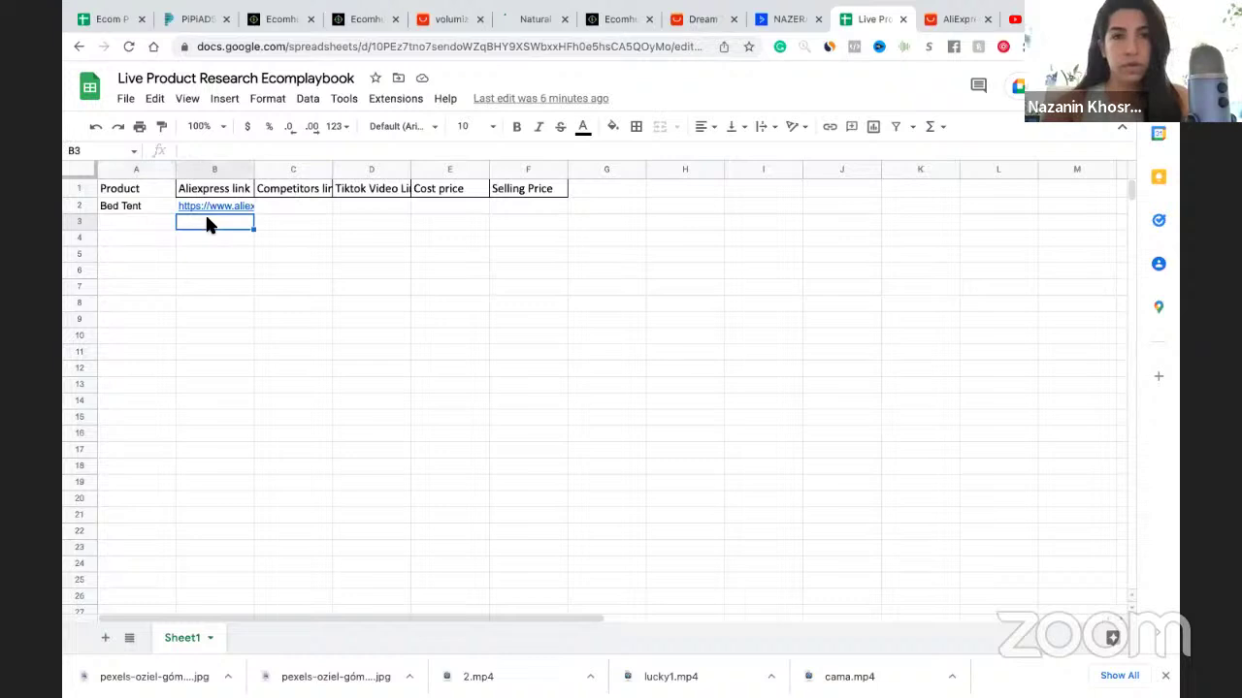
key("ctrl+v")
Enter "Hair volumizing" as the product name in cell A3, beside its AliExpress link
left_click(156, 219)
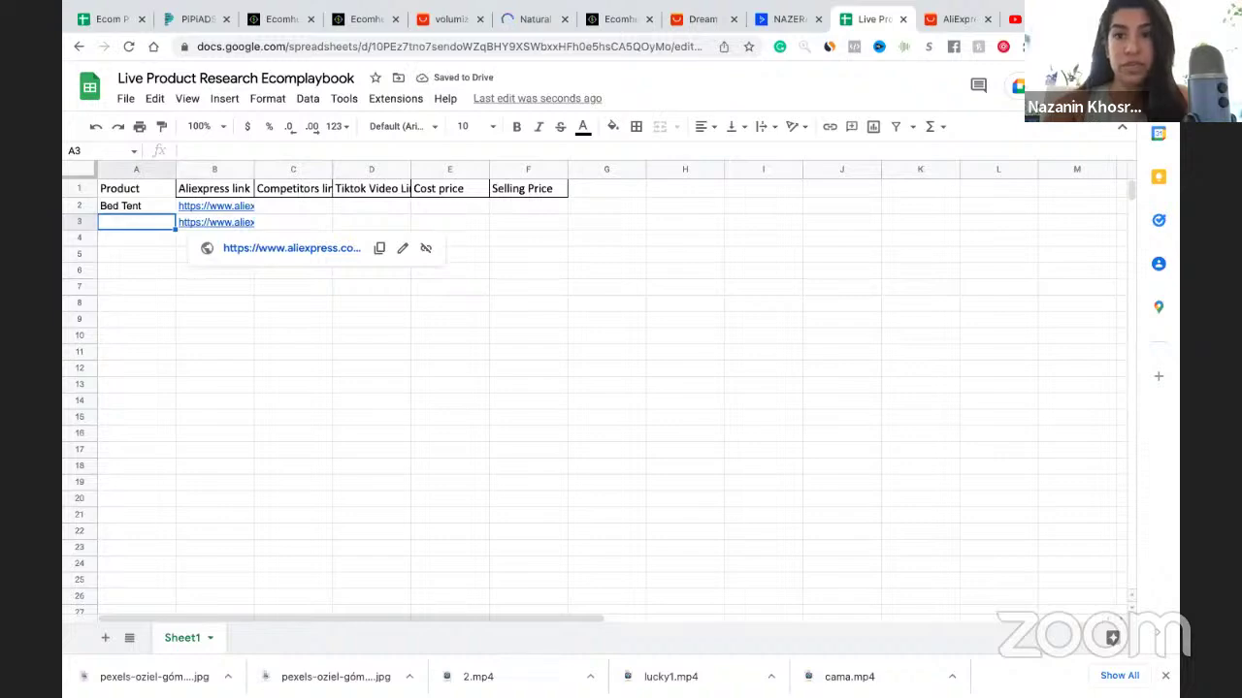
left_click(1090, 86)
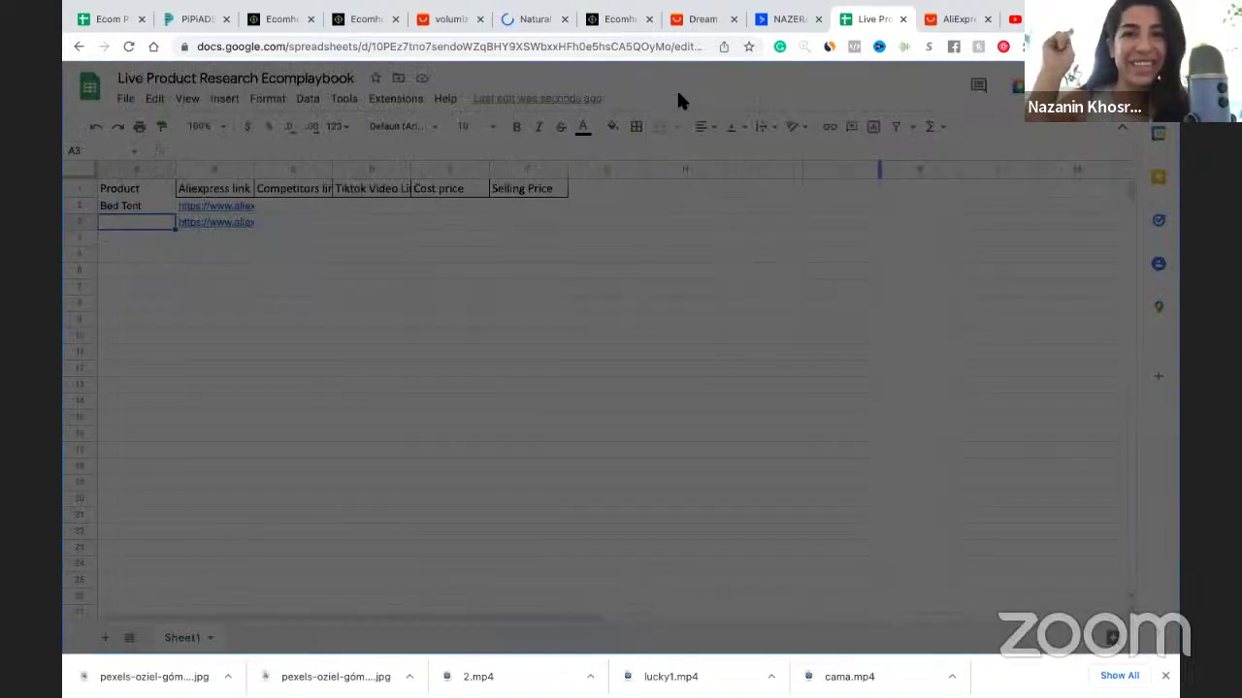
key("Escape")
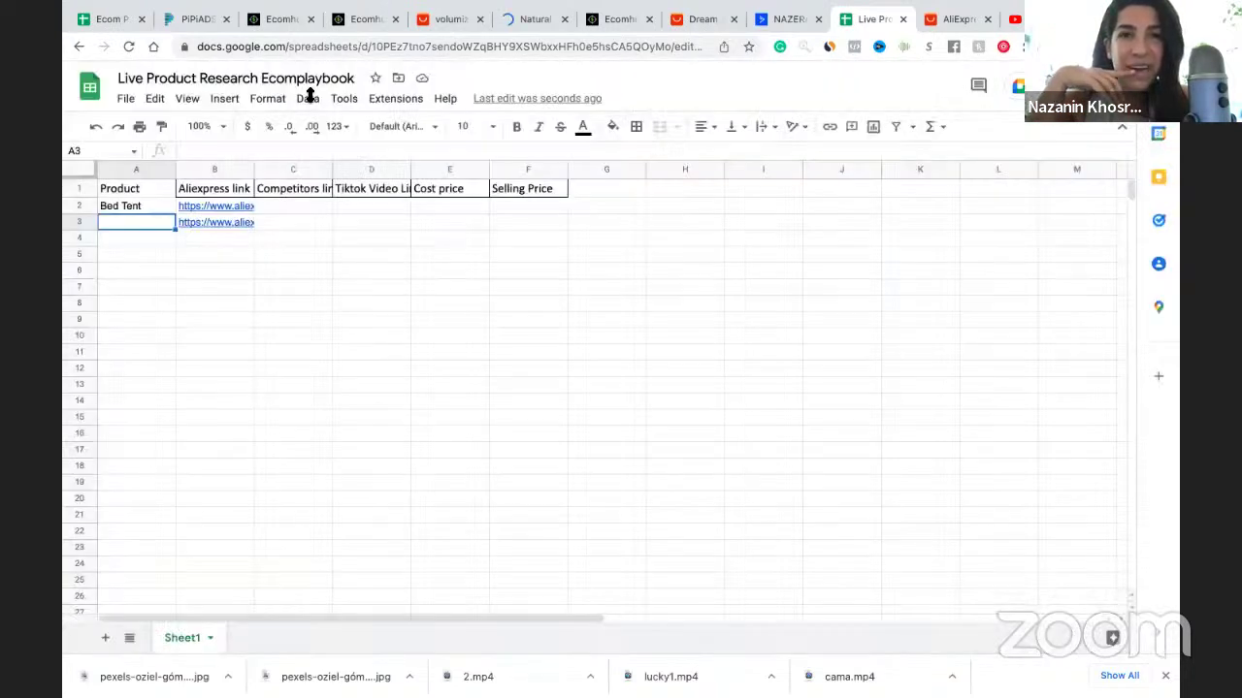
type("Hair volumi")
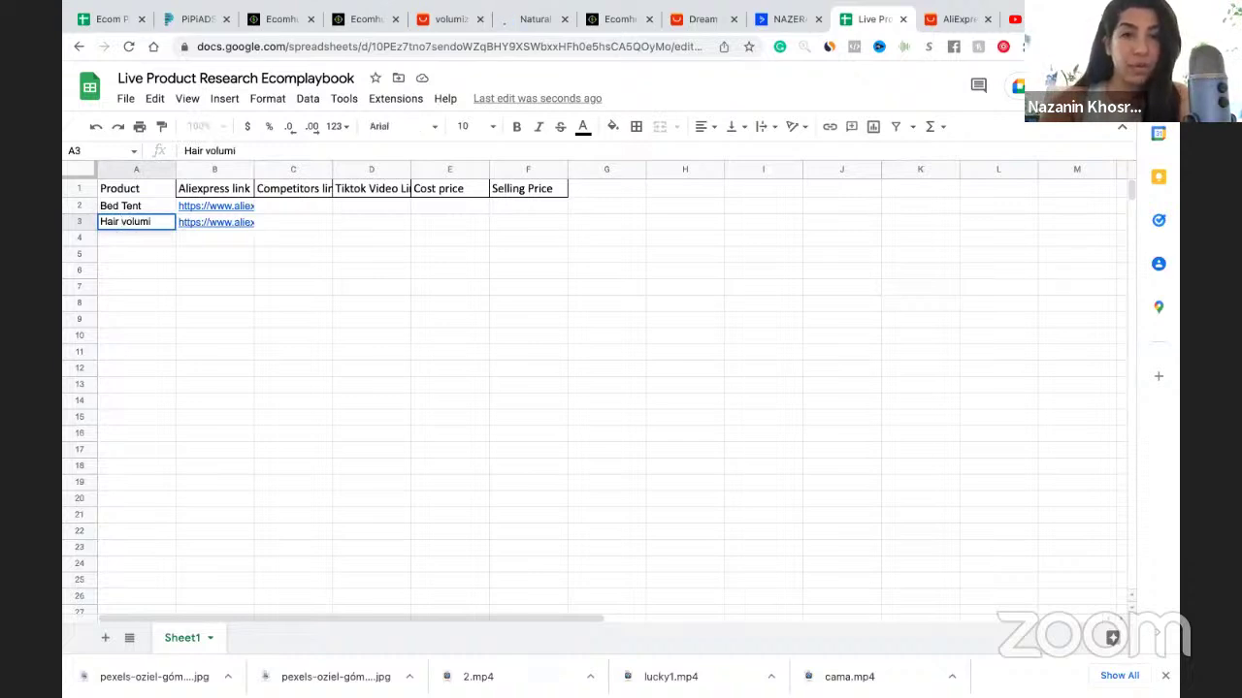
type("zing")
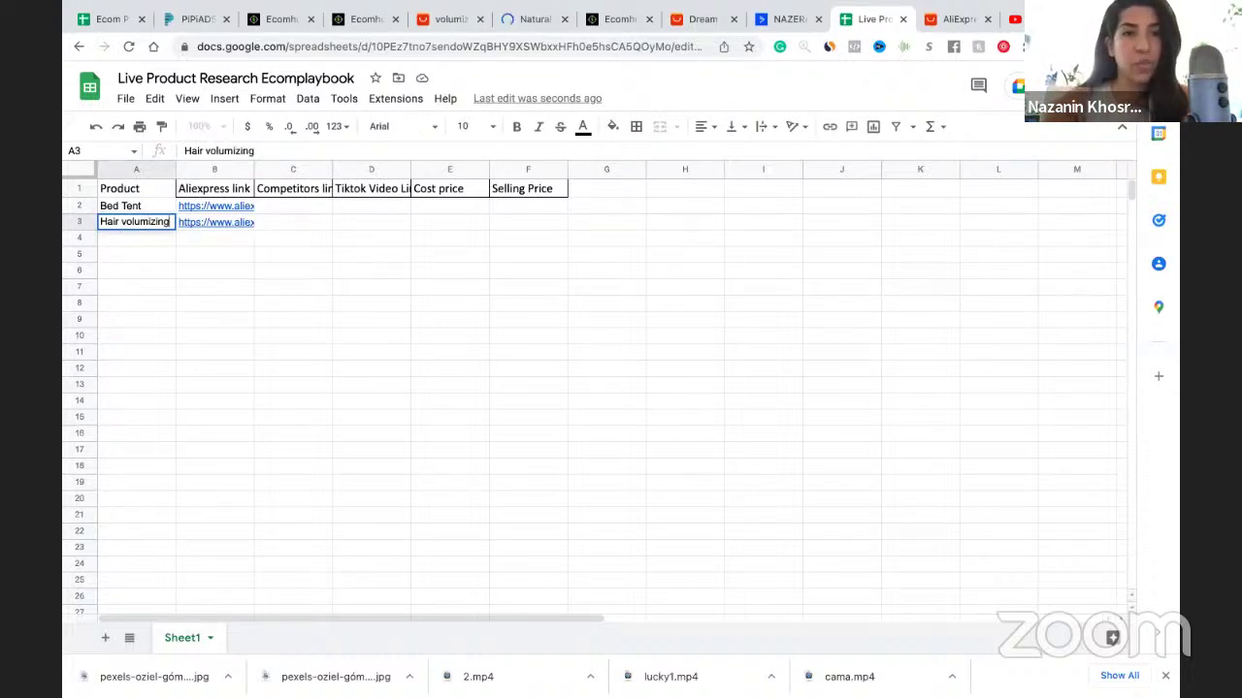
key("Return")
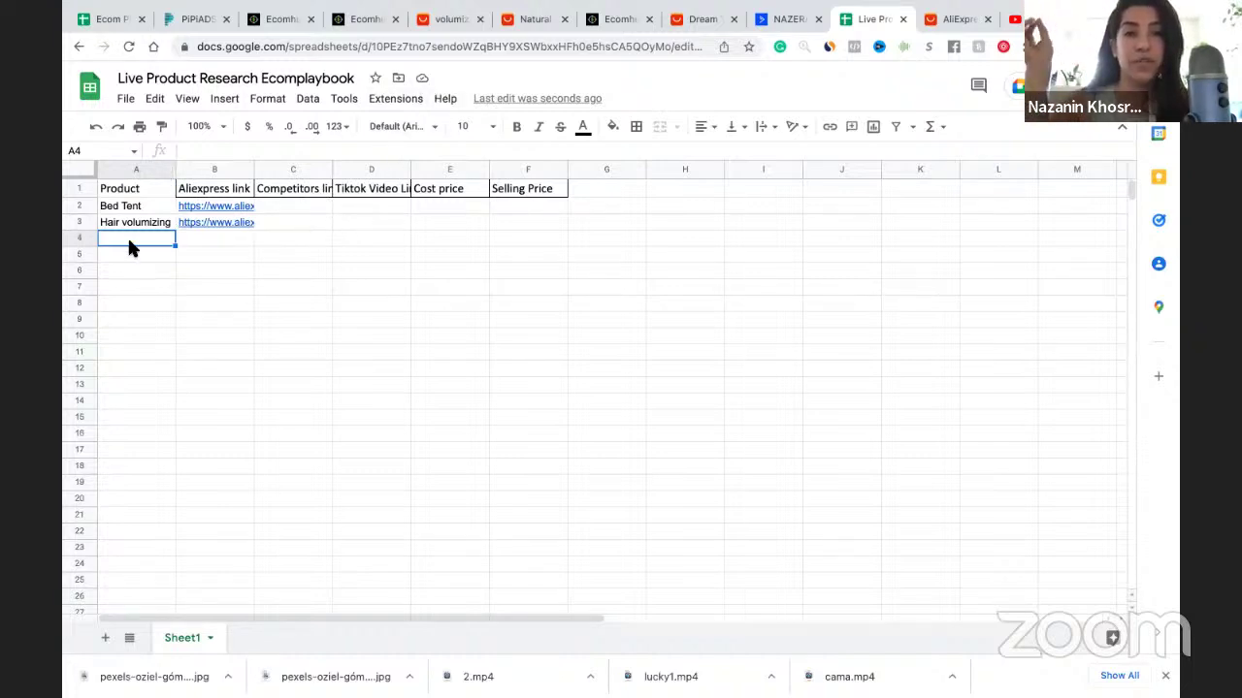
mouse_move(184, 219)
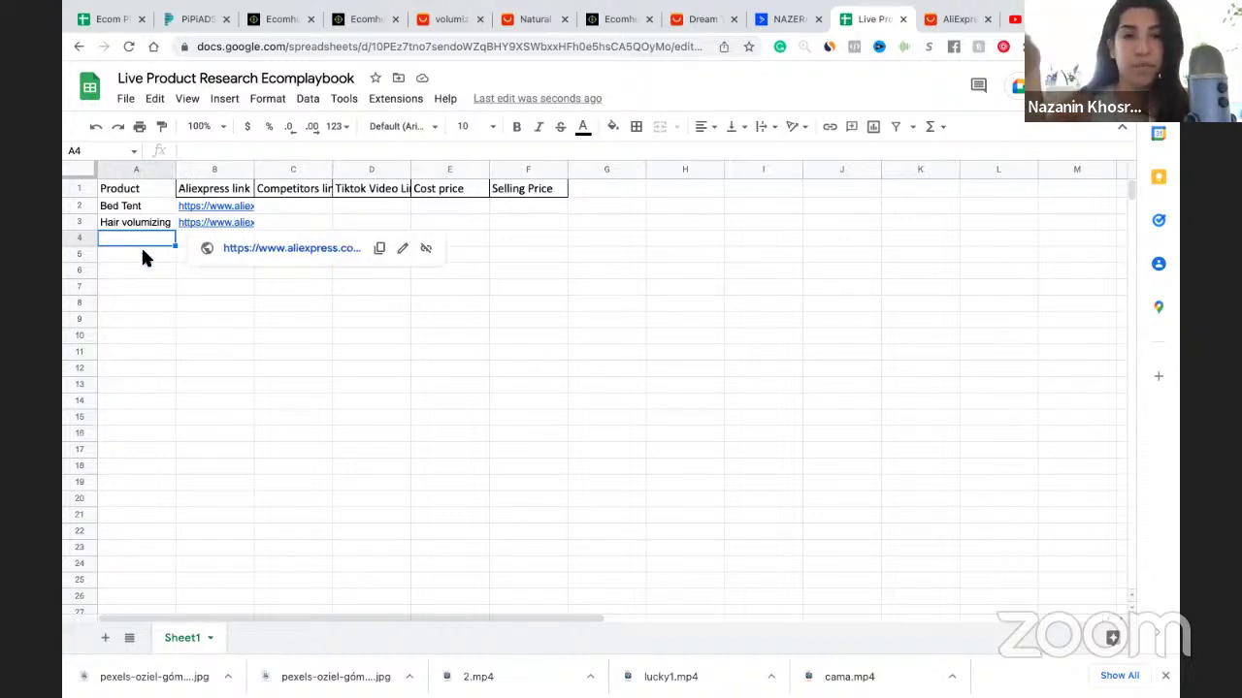
left_click(142, 252)
left_click(138, 241)
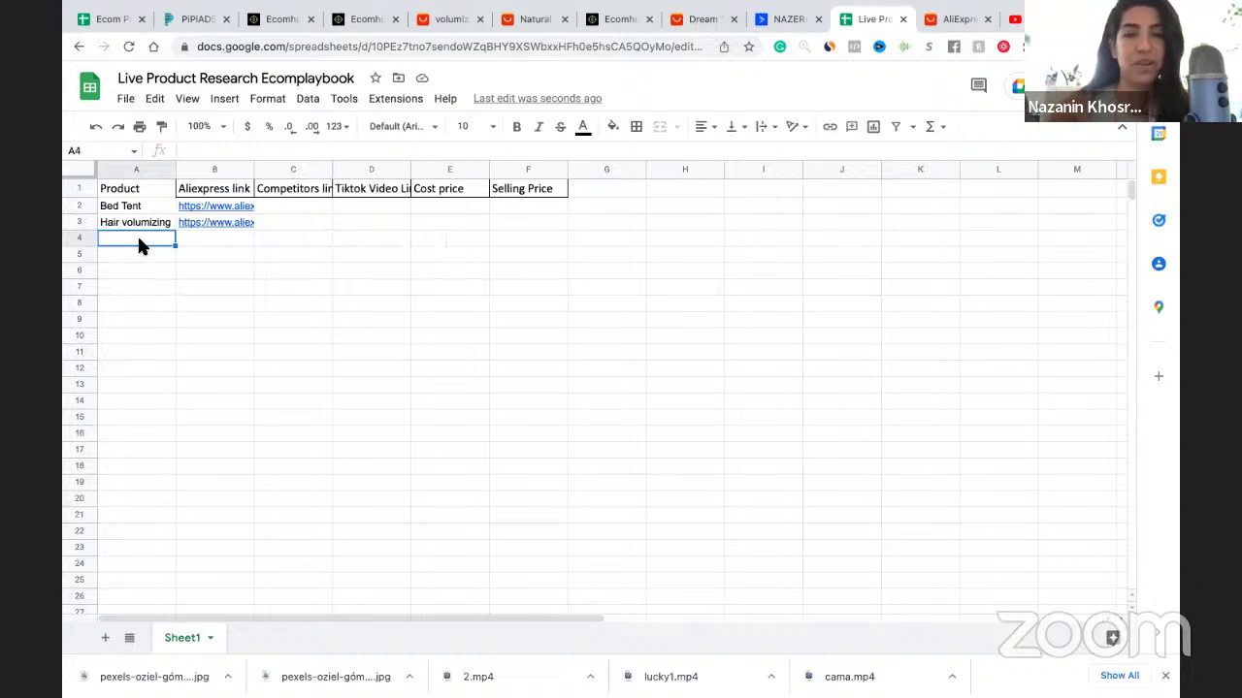
Return to Ecomhunt, close the Instant Hair Volumizing Clip page, and bring up the Reversible Plushies product page
mouse_move(340, 22)
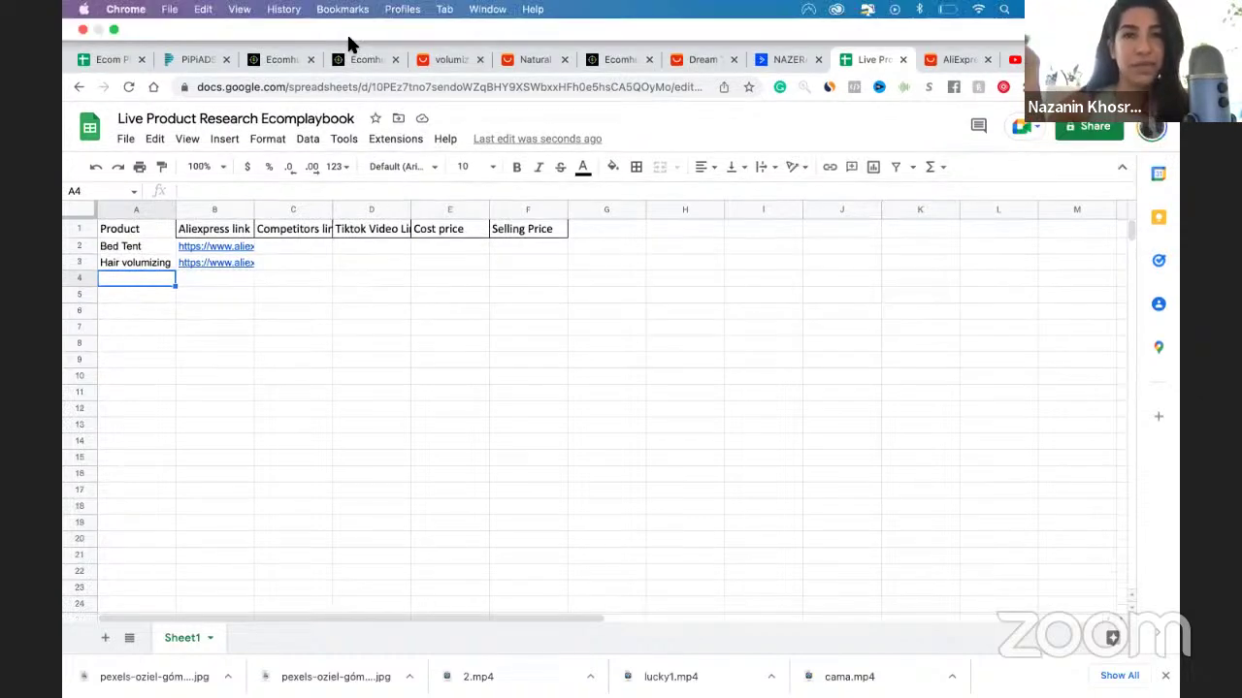
left_click(364, 62)
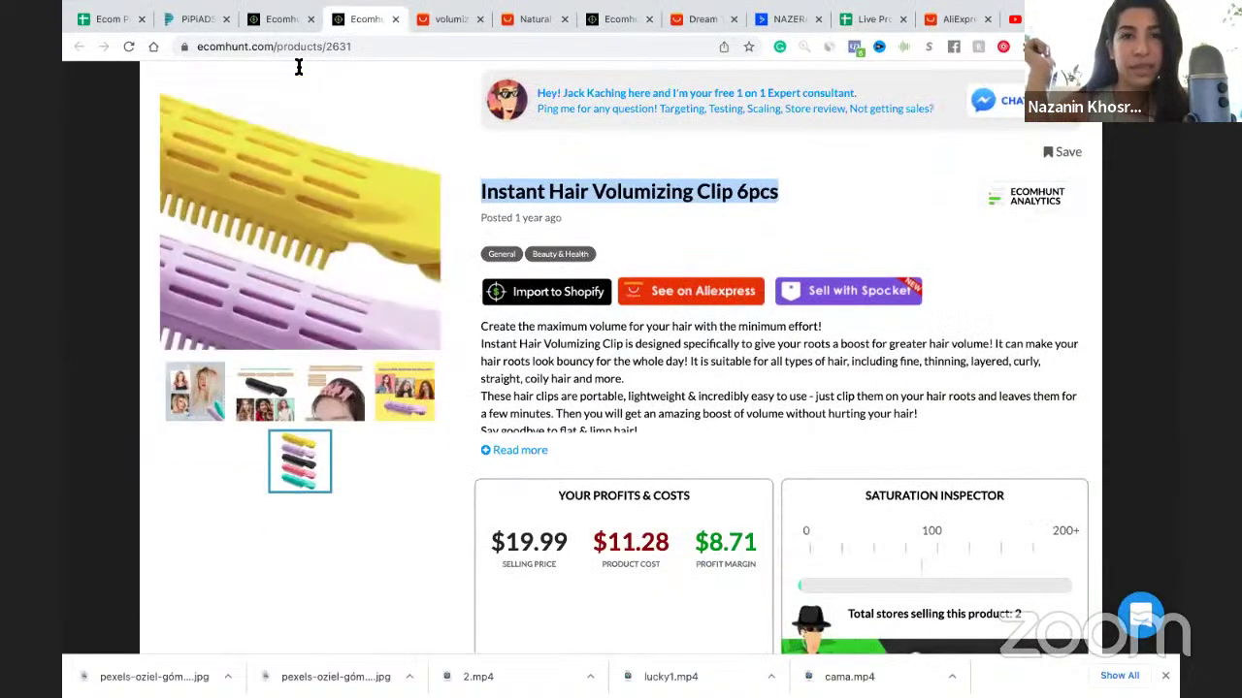
left_click(394, 19)
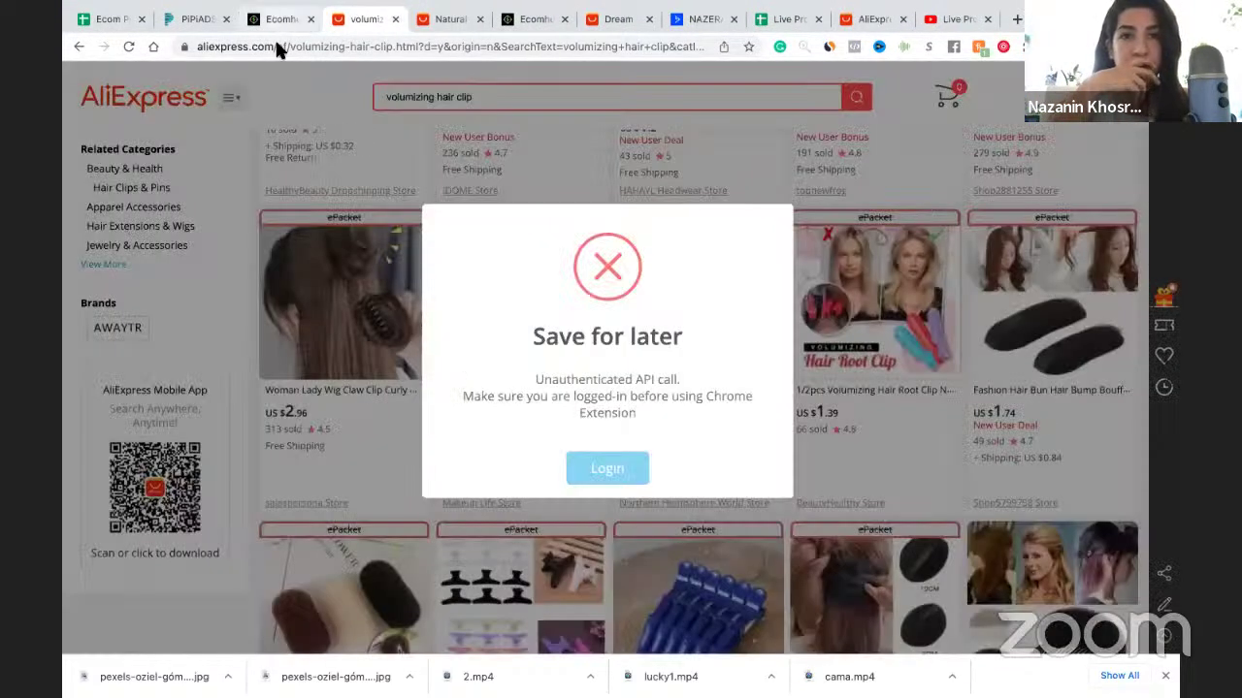
left_click(278, 20)
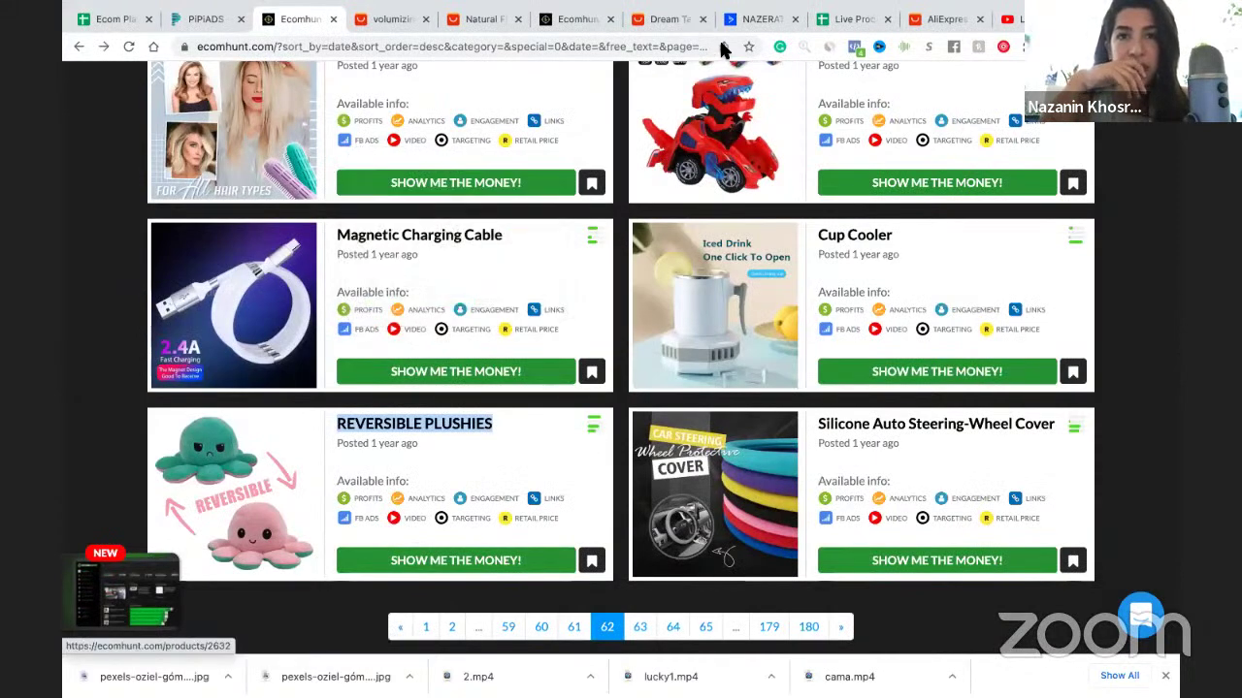
left_click(573, 20)
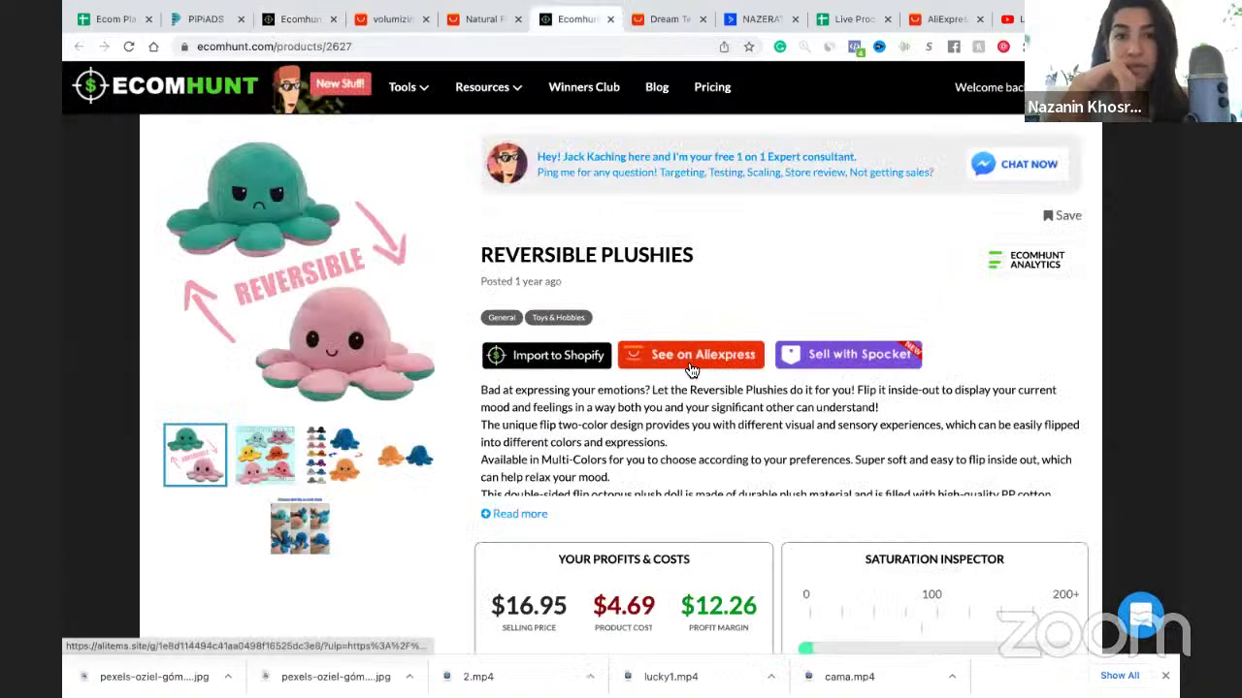
Copy the "REVERSIBLE PLUSHIES" title and search the TikTok ads on PiPiADS with it as ad keyword
triple_click(549, 244)
key("ctrl+c")
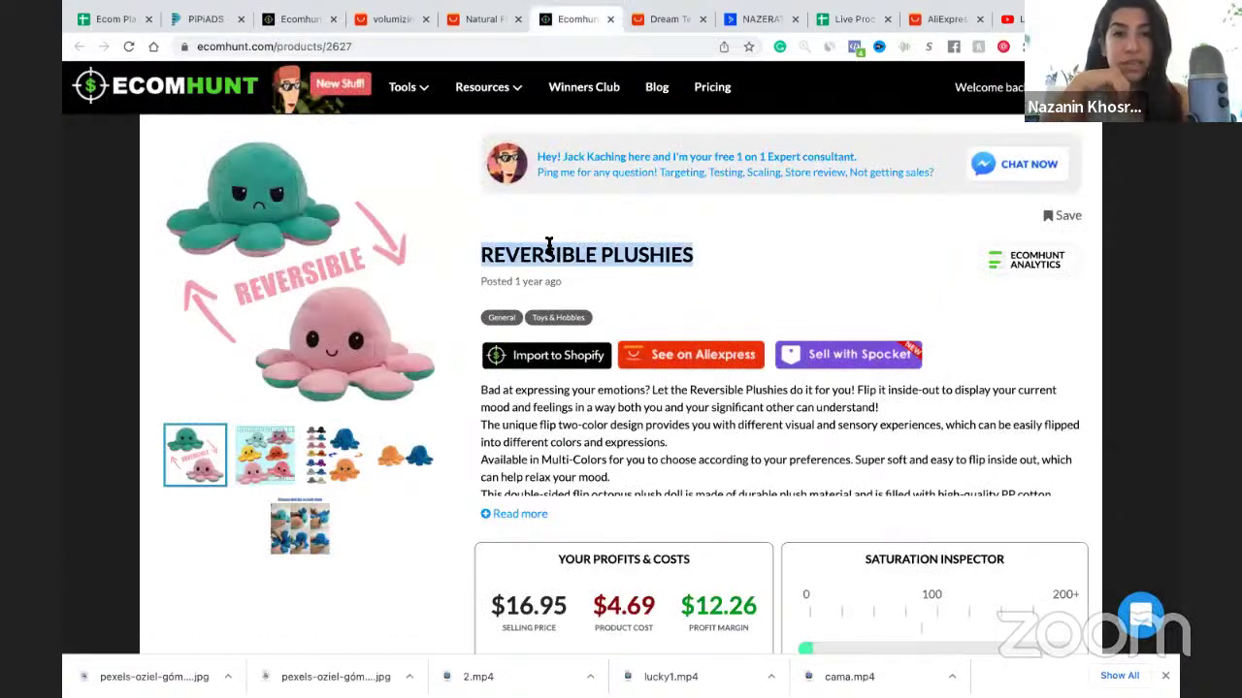
left_click(203, 27)
left_click_drag(510, 165, 426, 165)
key("ctrl+v")
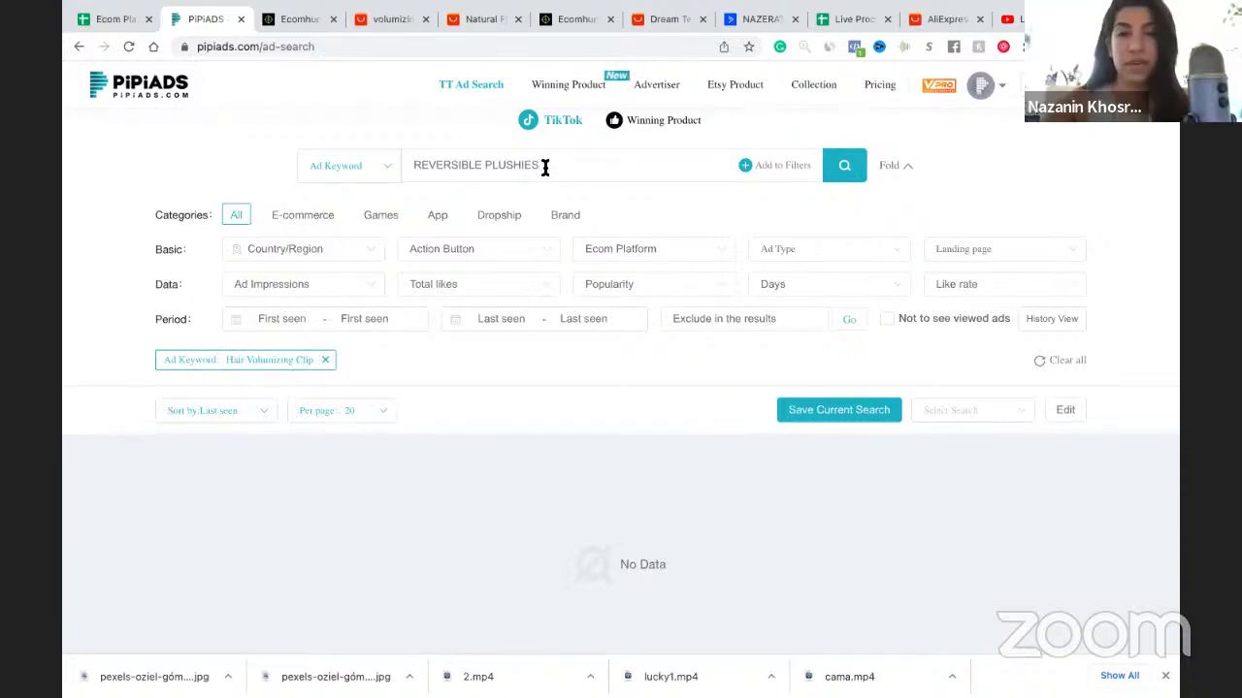
left_click(842, 166)
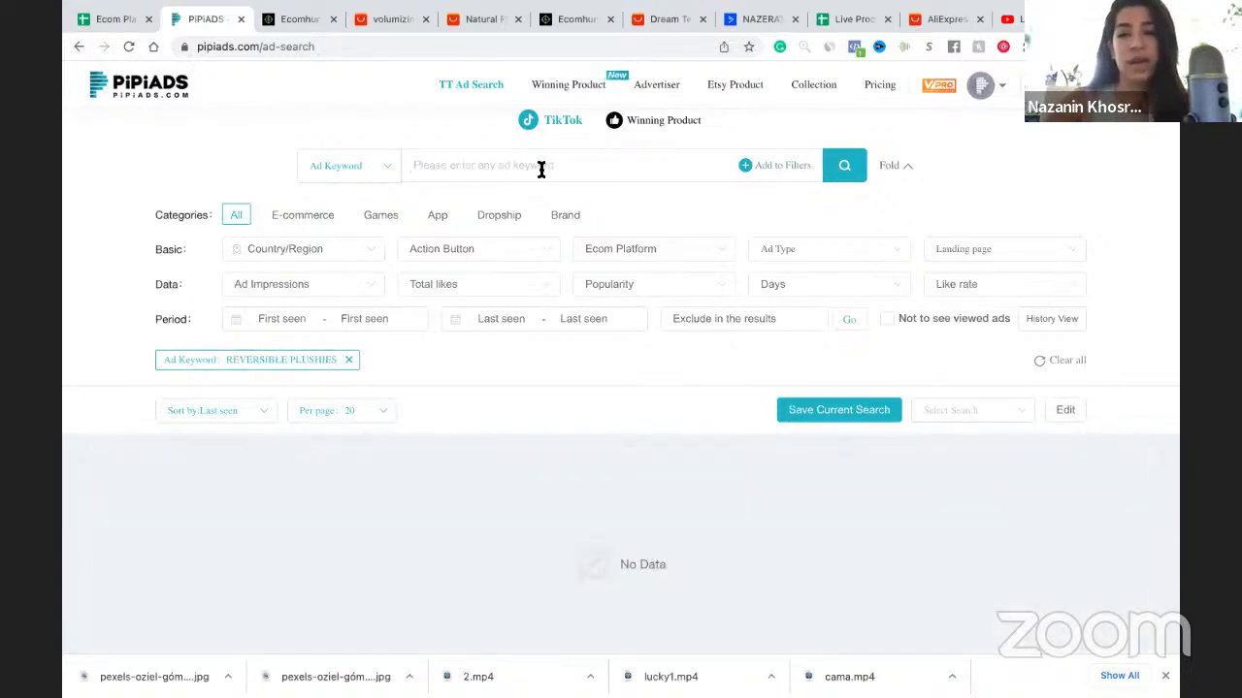
Search the TikTok ads again with the copied title shortened to "PLUSHIES" as ad keyword
key("super+v")
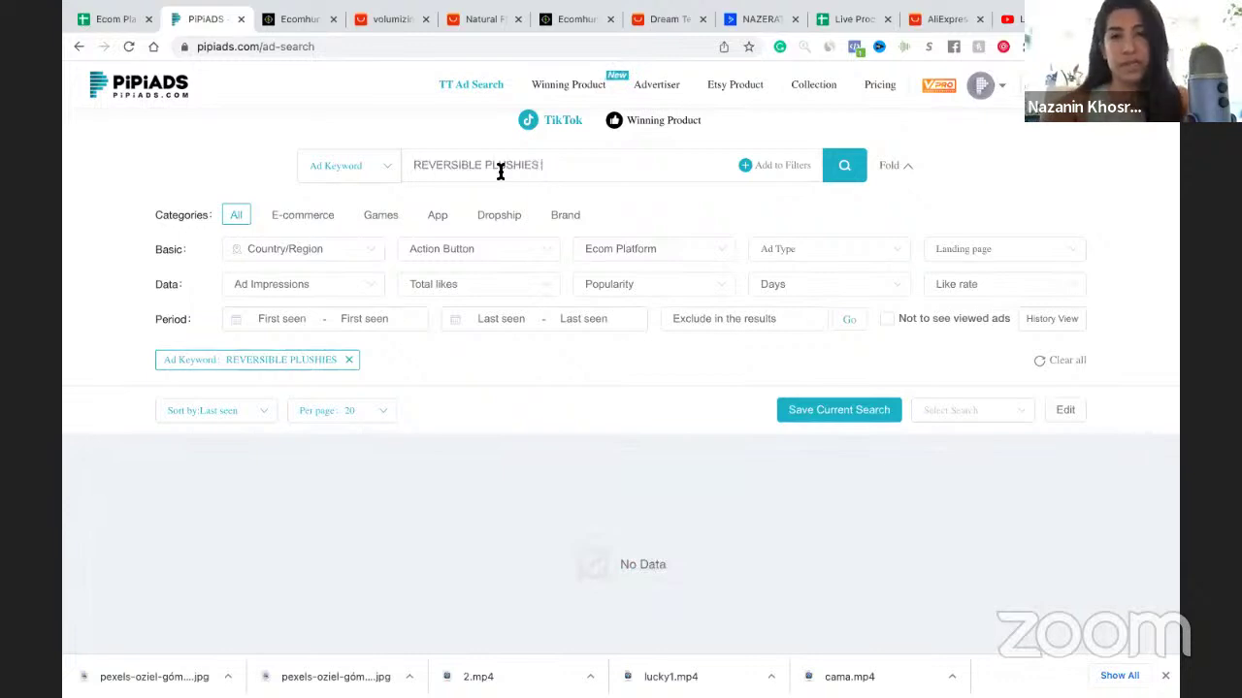
left_click_drag(484, 163, 411, 165)
key("BackSpace")
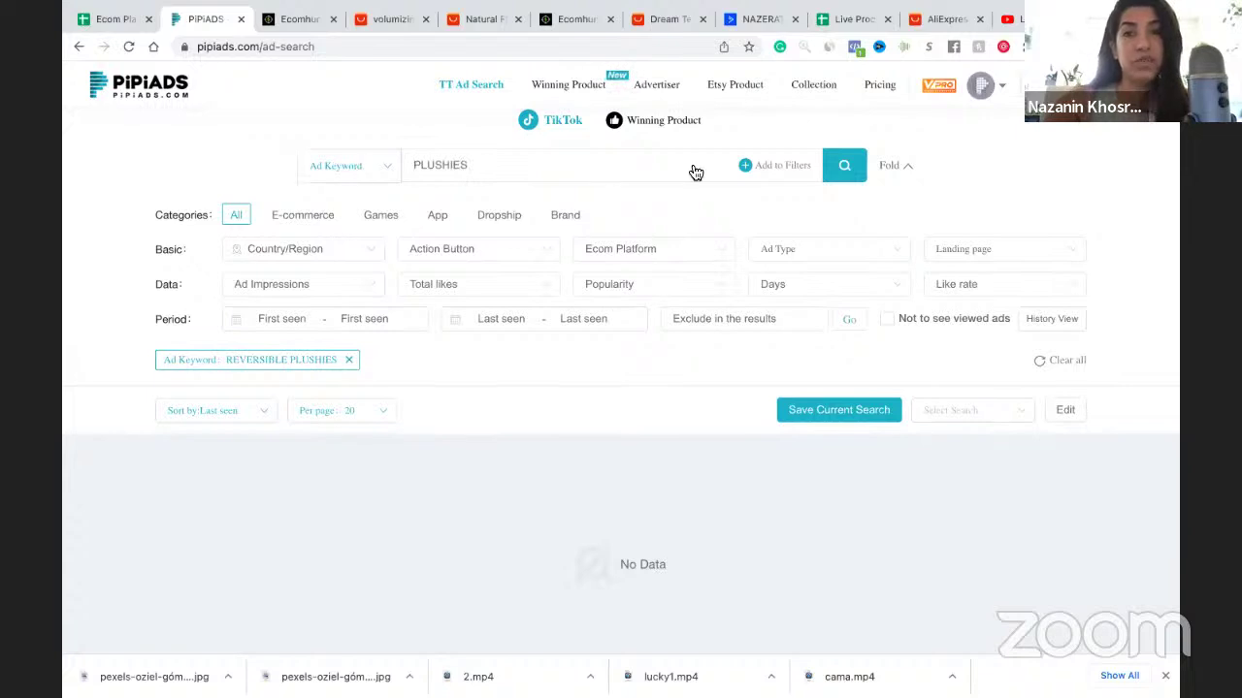
left_click(843, 169)
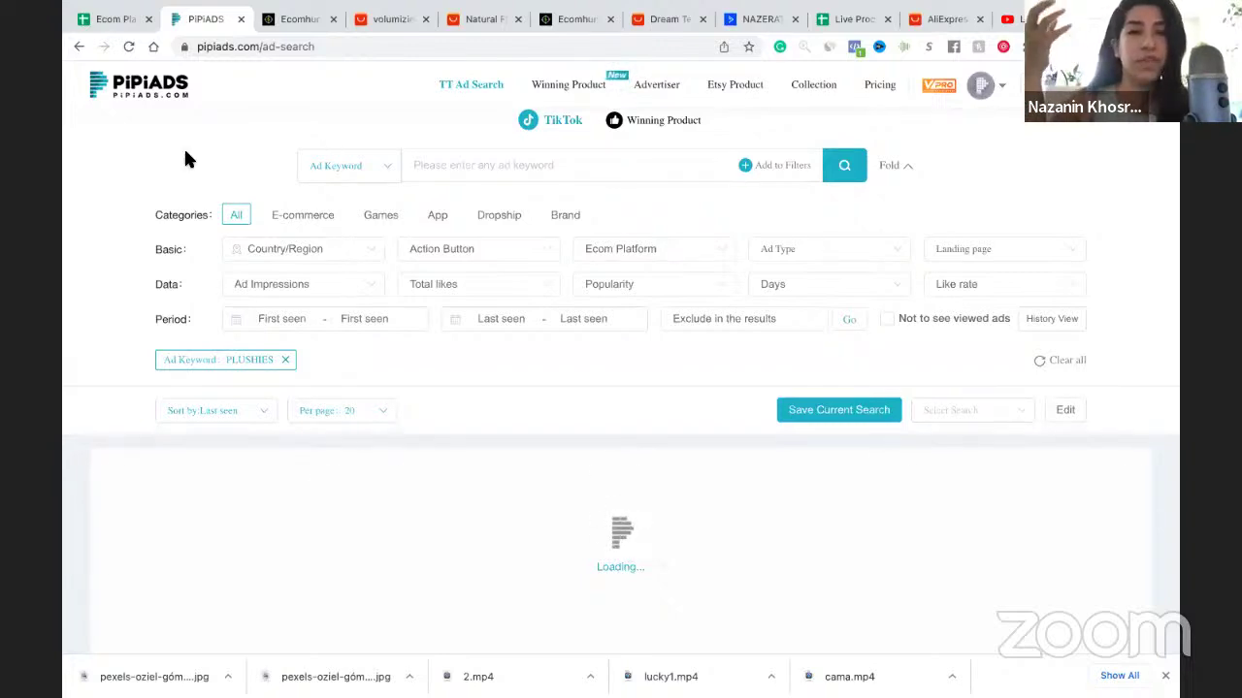
Look through the first page of plushies ads, checking products, impressions, running days and popularity
scroll(116, 221, "down", 6)
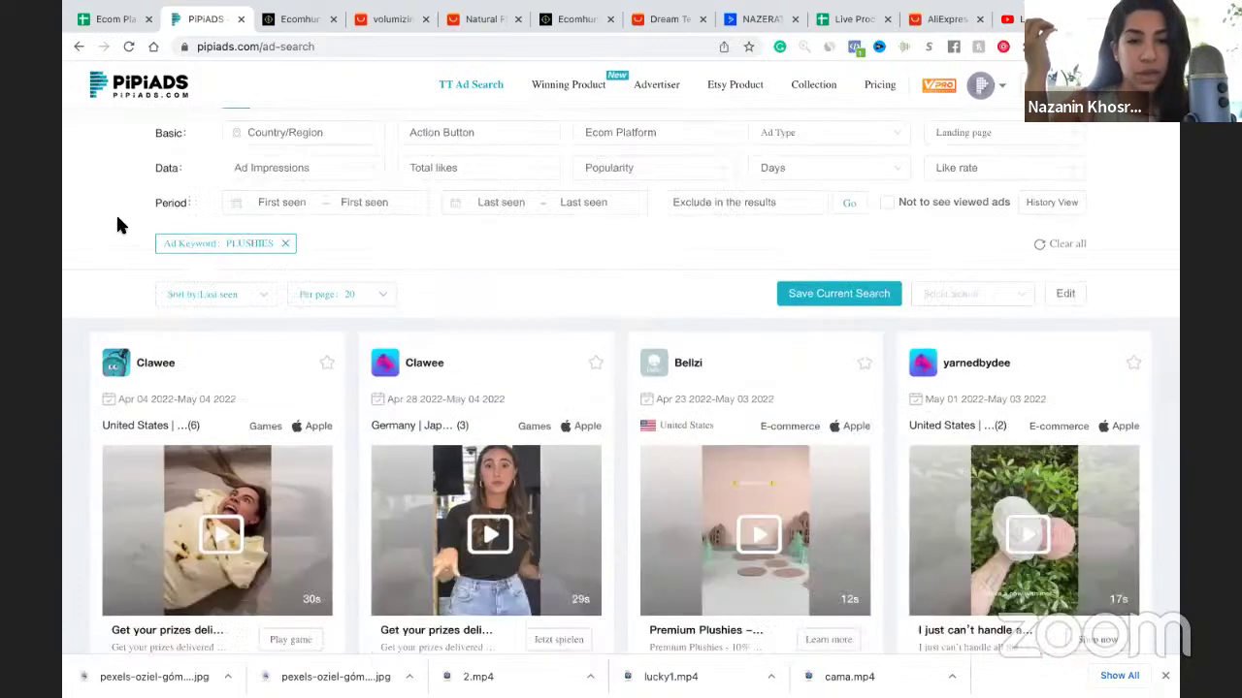
scroll(465, 456, "down", 1)
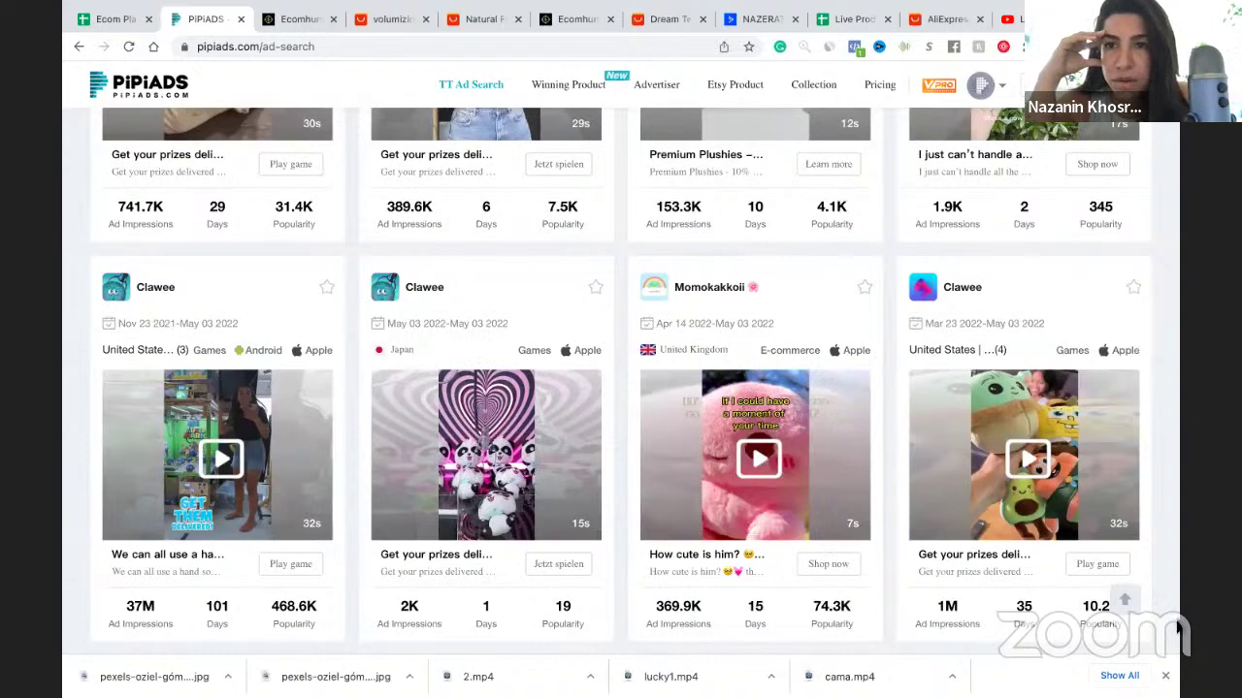
scroll(881, 373, "up", 2)
scroll(882, 372, "down", 4)
scroll(631, 354, "down", 4)
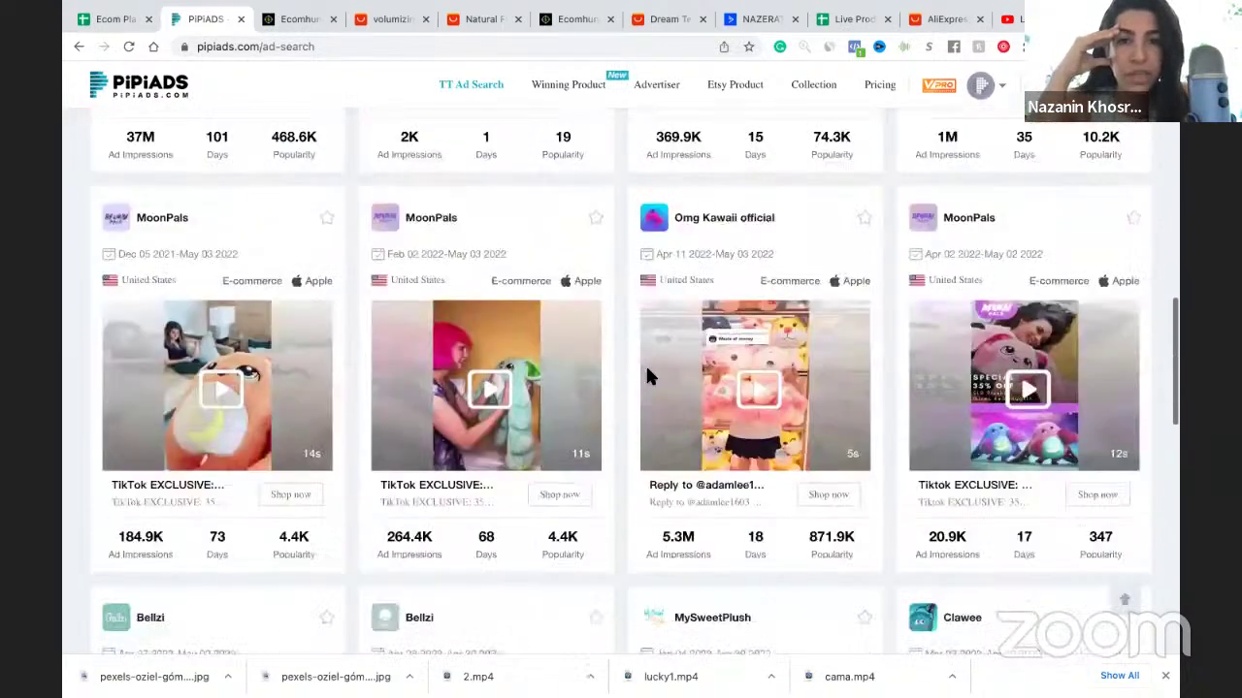
scroll(630, 378, "down", 5)
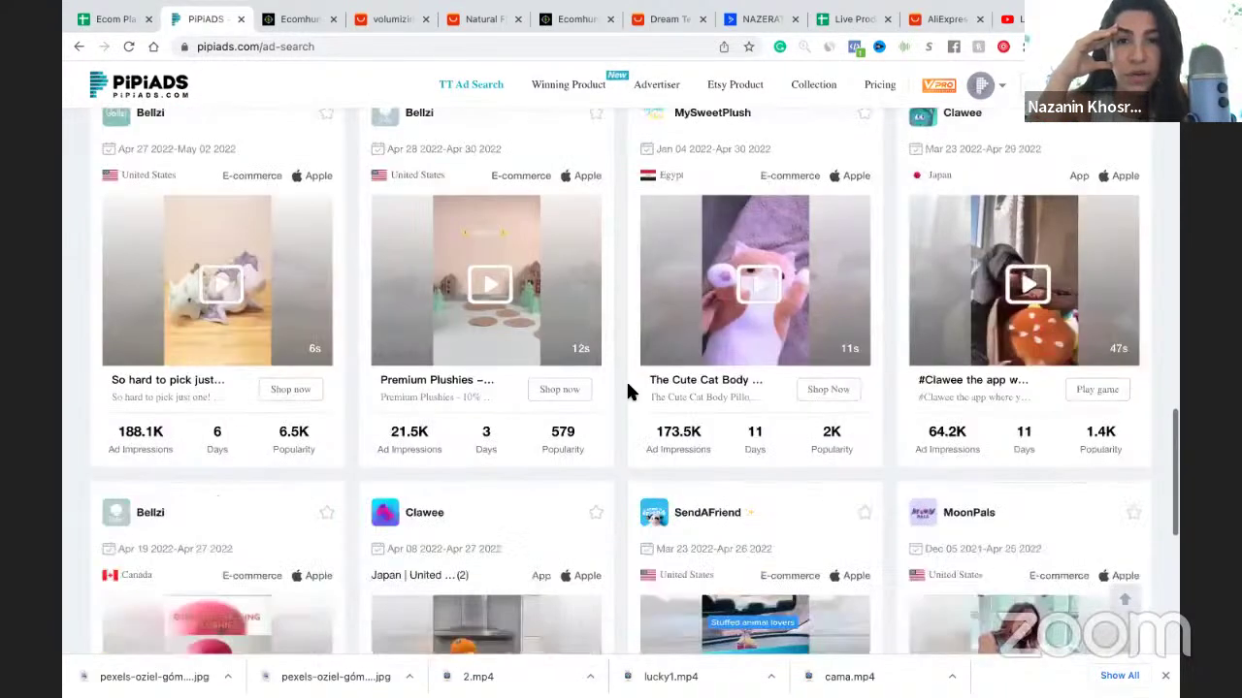
mouse_move(662, 298)
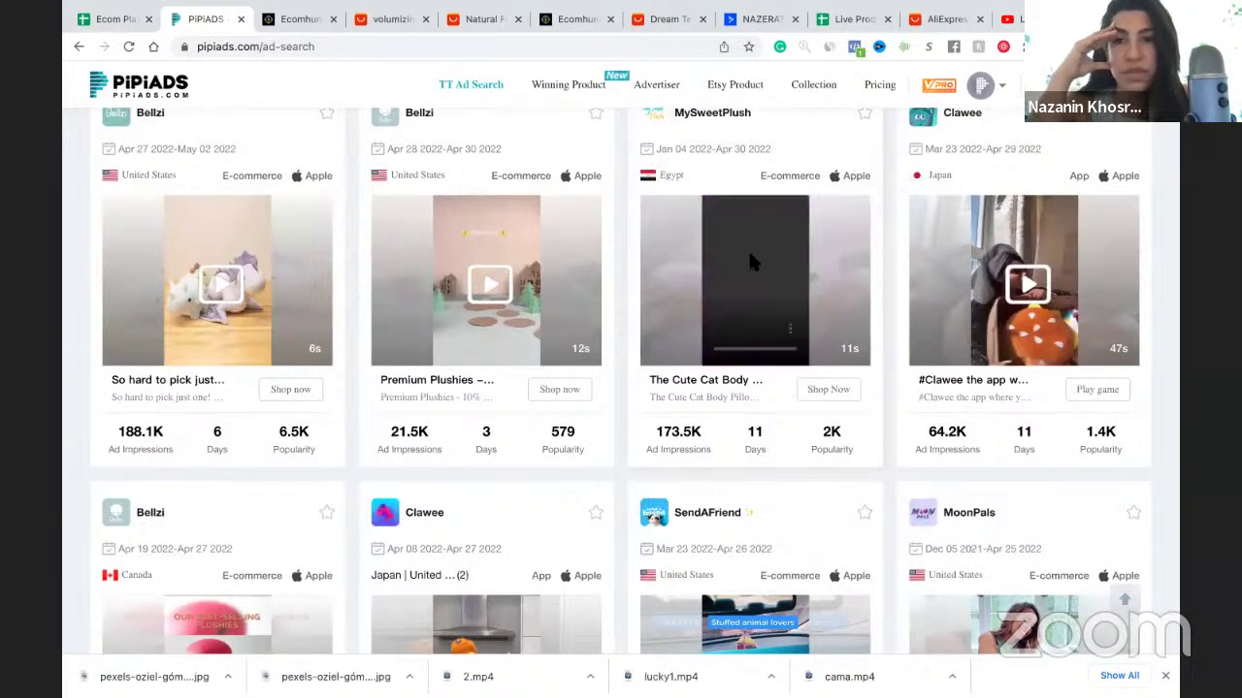
scroll(748, 248, "down", 3)
scroll(679, 294, "down", 2)
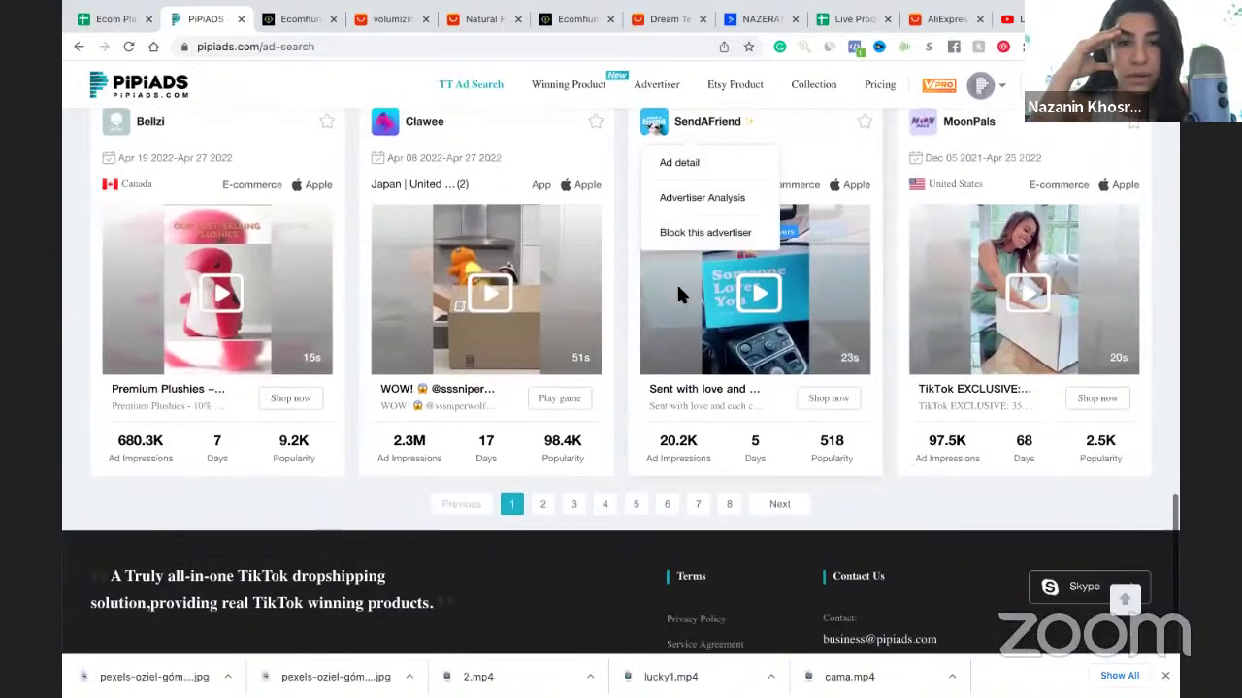
Open the MySweetPlush cat body pillow ad, play and pause its video to check the product, and close the details
scroll(679, 294, "up", 4)
scroll(679, 294, "up", 1)
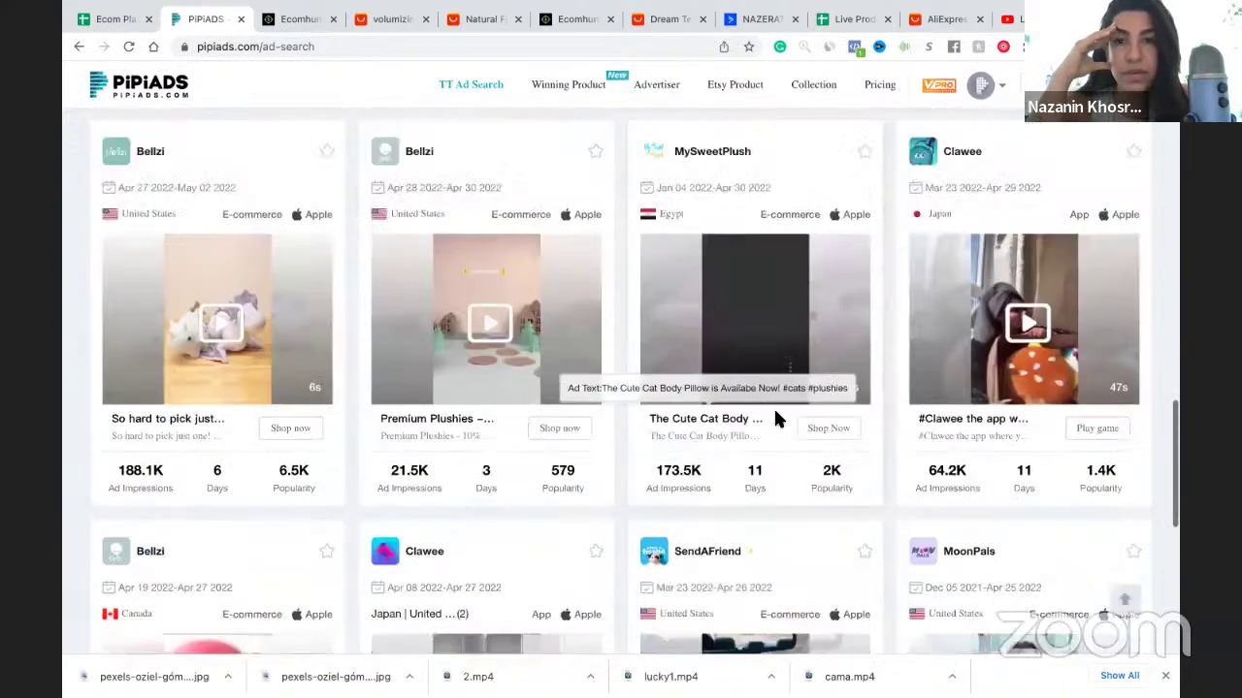
left_click(737, 419)
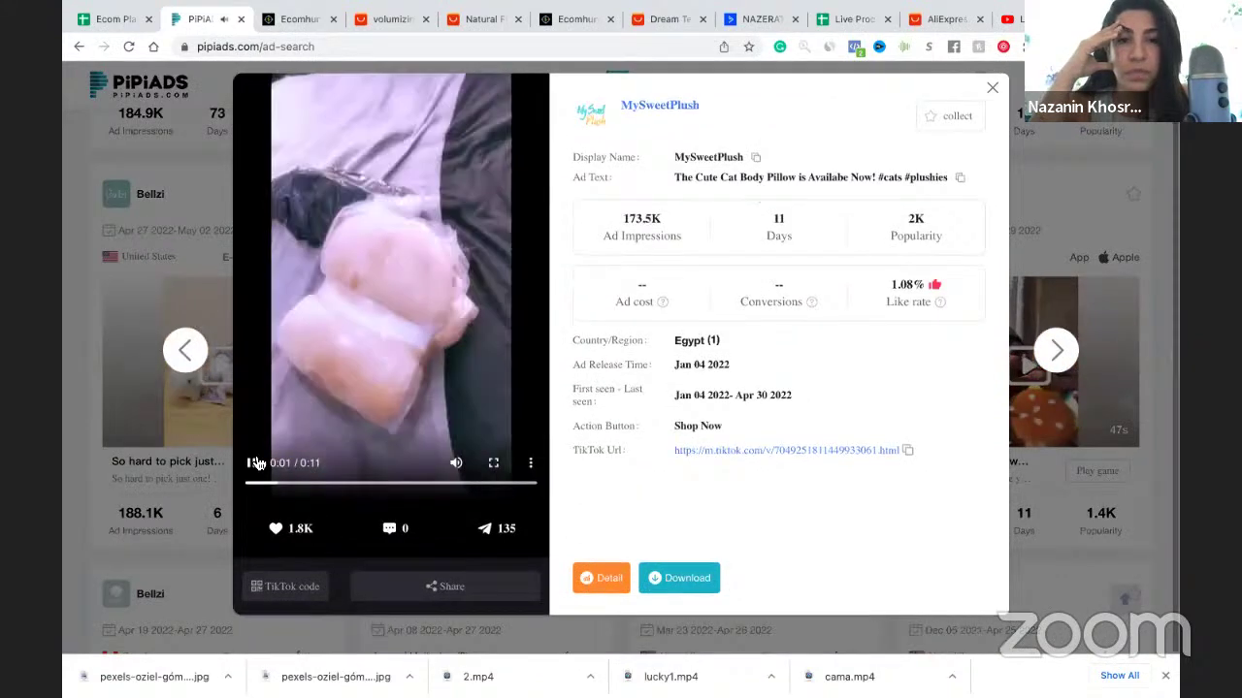
left_click(251, 463)
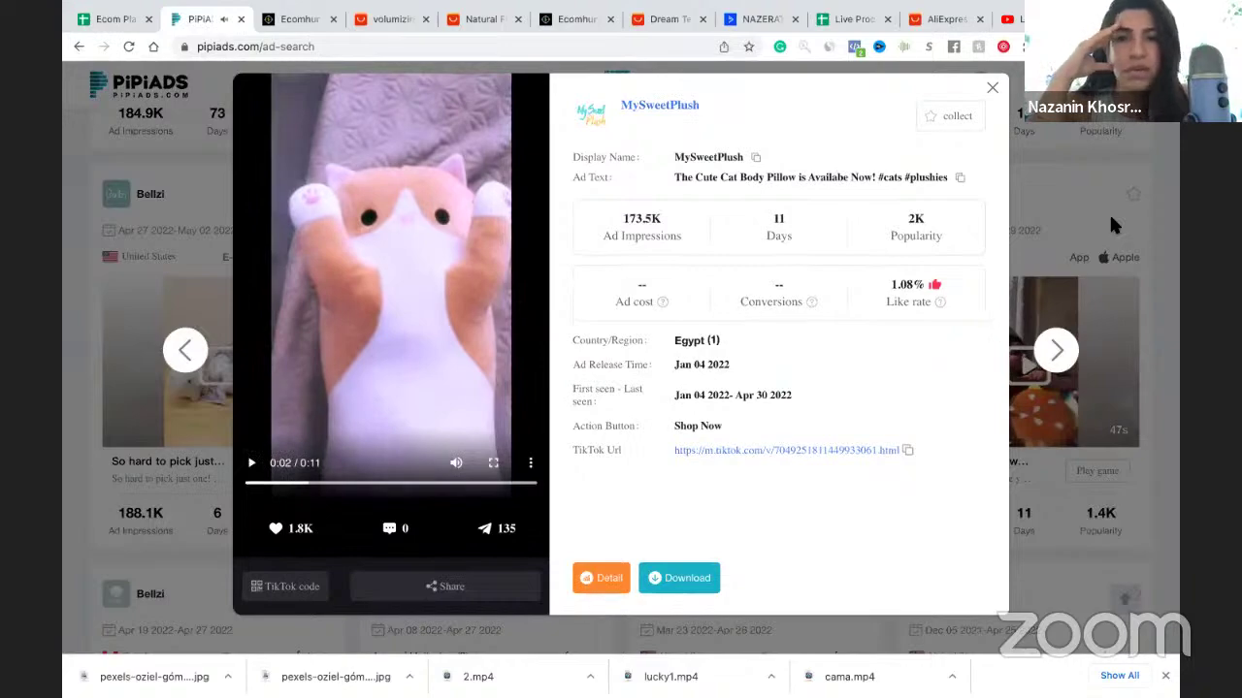
key("Escape")
Go to page 2 of the plushies ads and return to the beginning of its results
scroll(313, 252, "down", 10)
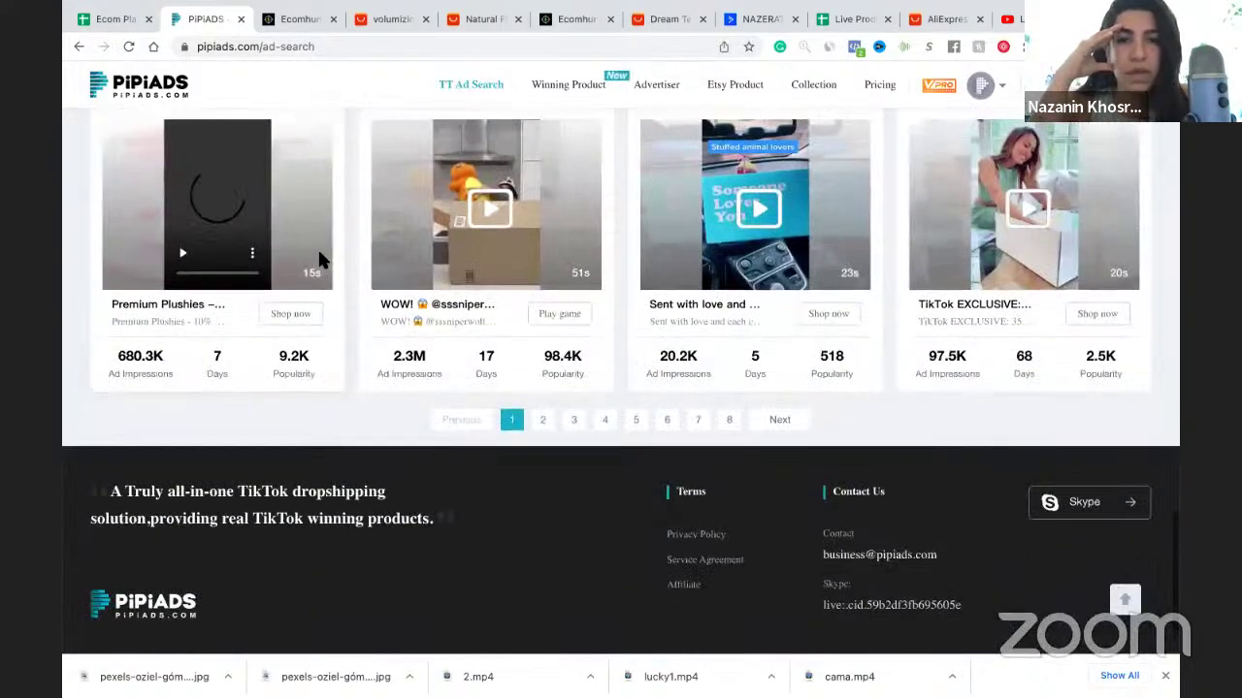
left_click(542, 419)
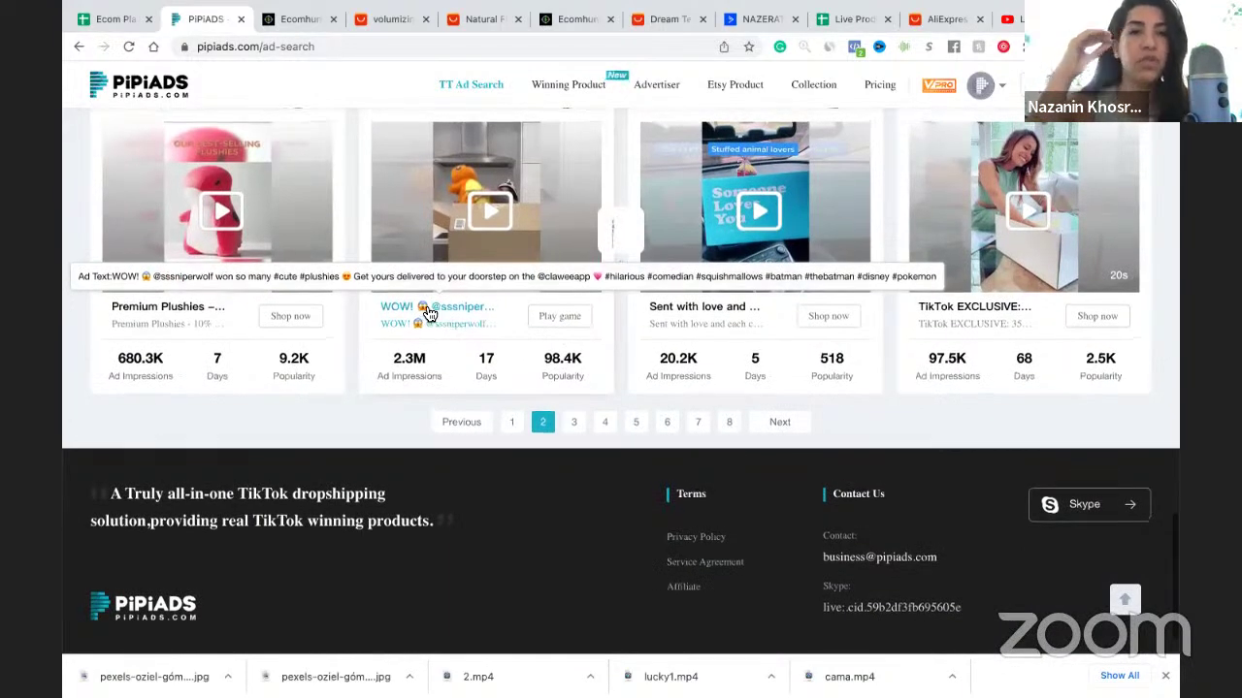
scroll(429, 313, "up", 2)
scroll(430, 313, "up", 2)
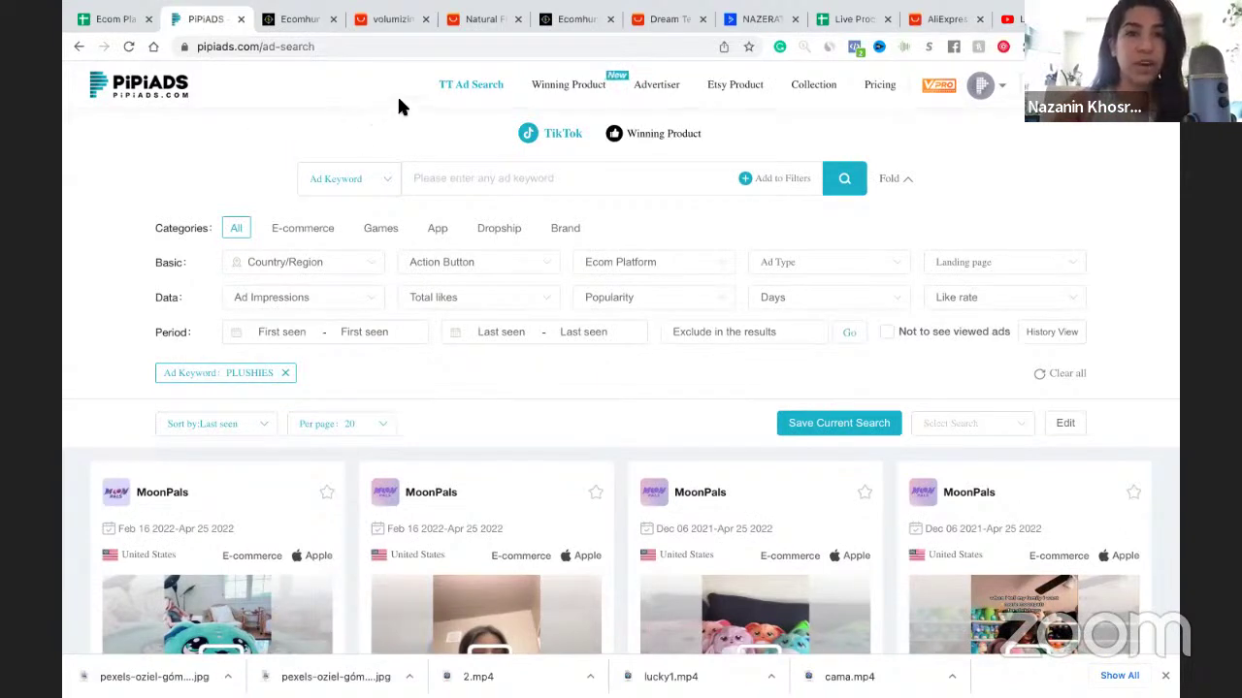
Open the AliExpress listing of Ecomhunt's reversible plushies product and search AliExpress for "REVERSIBLE PLUSHIES"
left_click(548, 20)
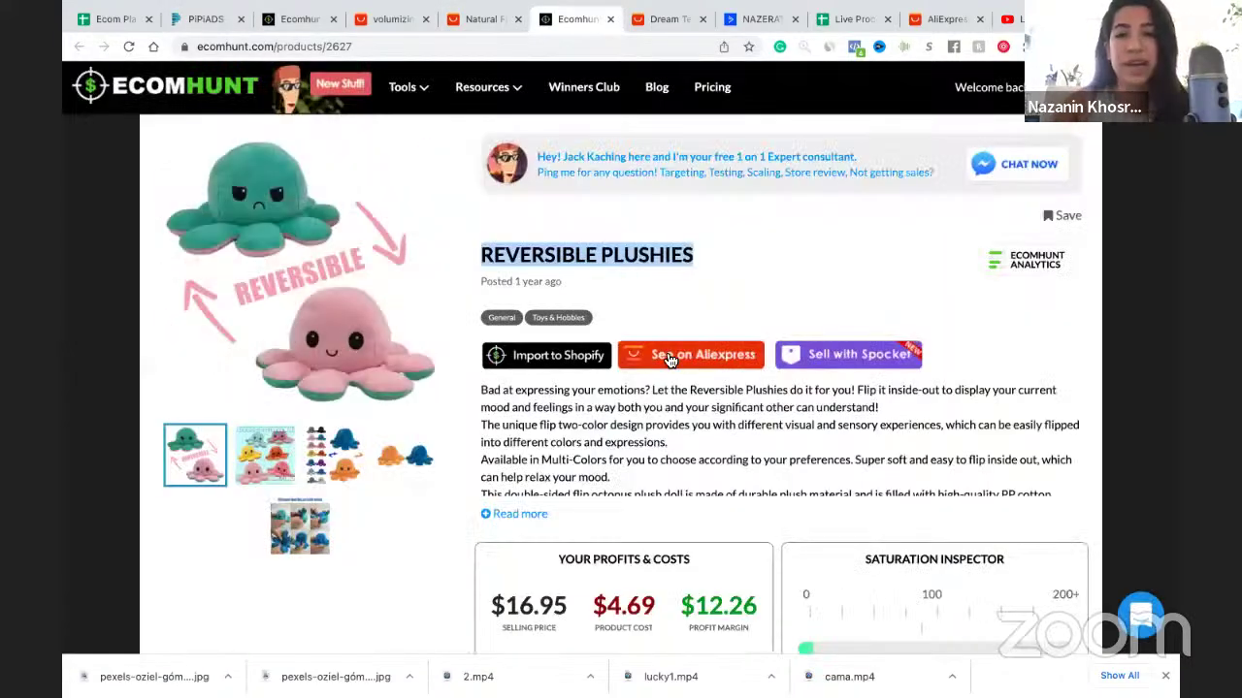
left_click(682, 356)
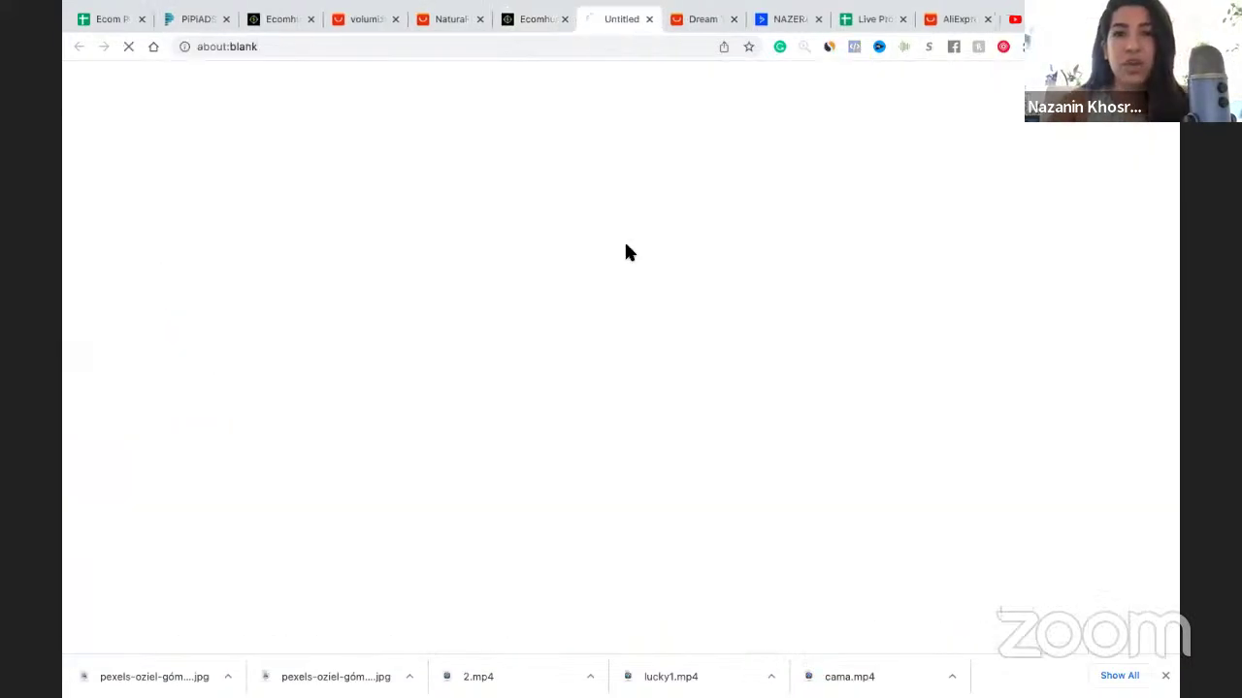
left_click(317, 53)
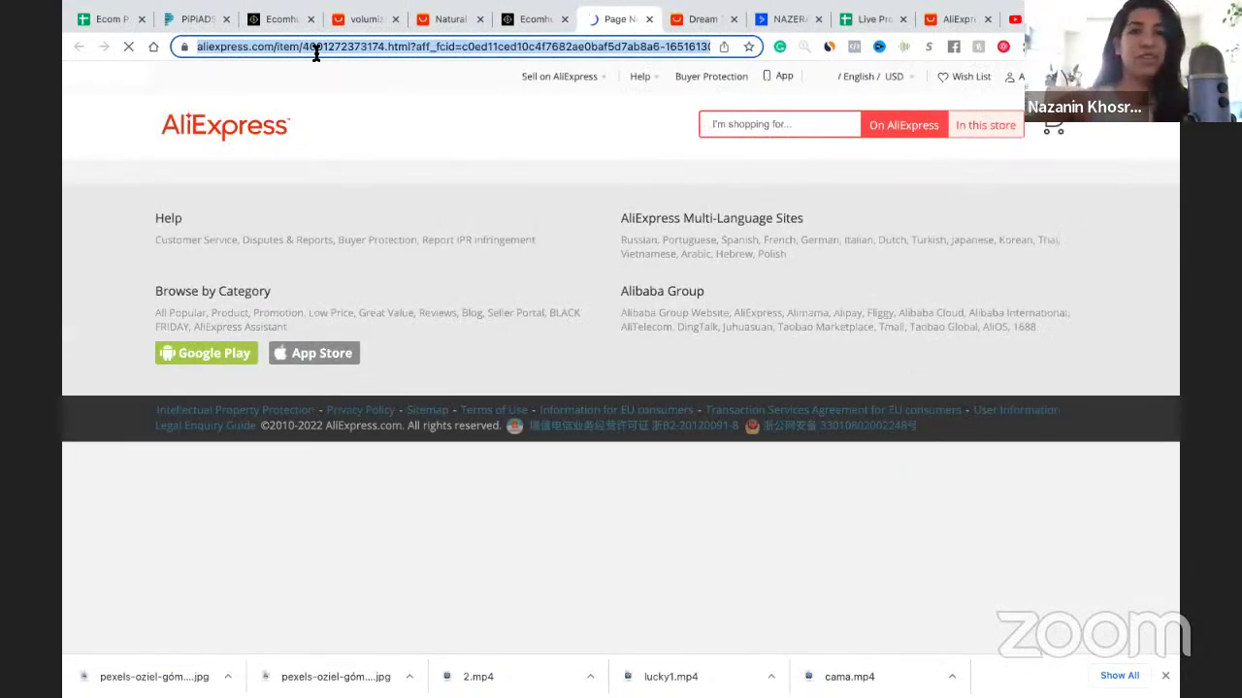
left_click(725, 124)
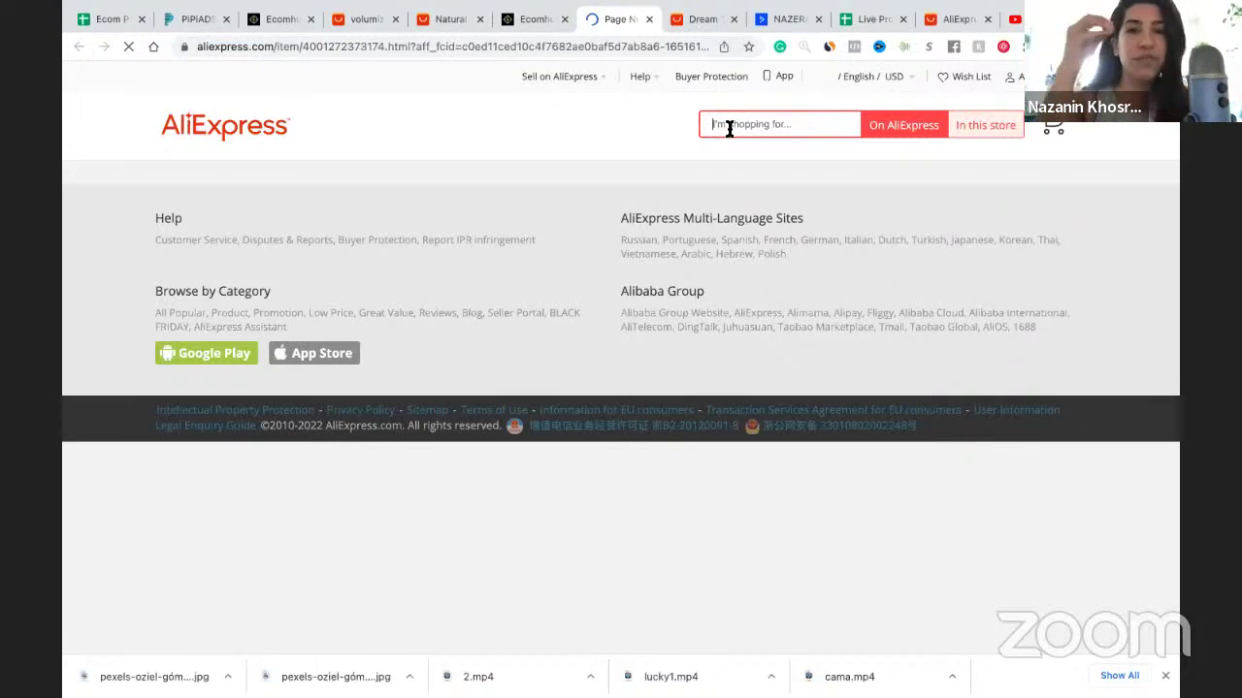
type("REVERSIBLE PLUSHIES")
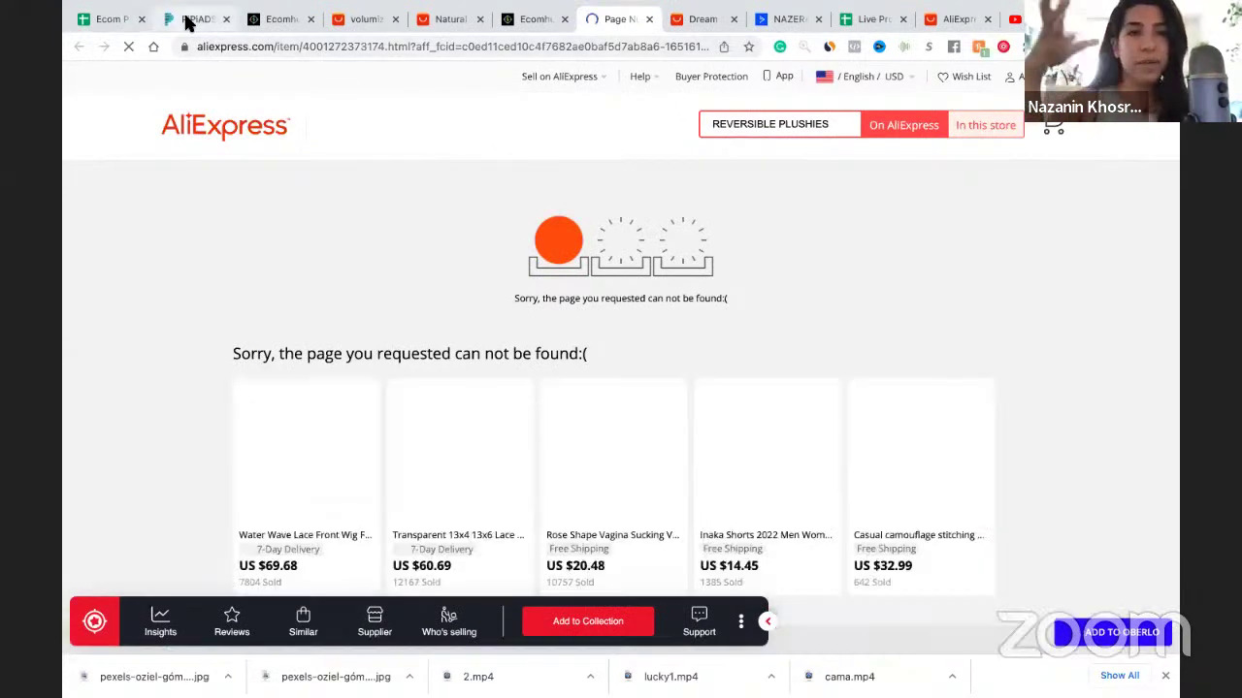
Return to PiPiADS and search the TikTok ads with "plushies" in lowercase as ad keyword
left_click(186, 19)
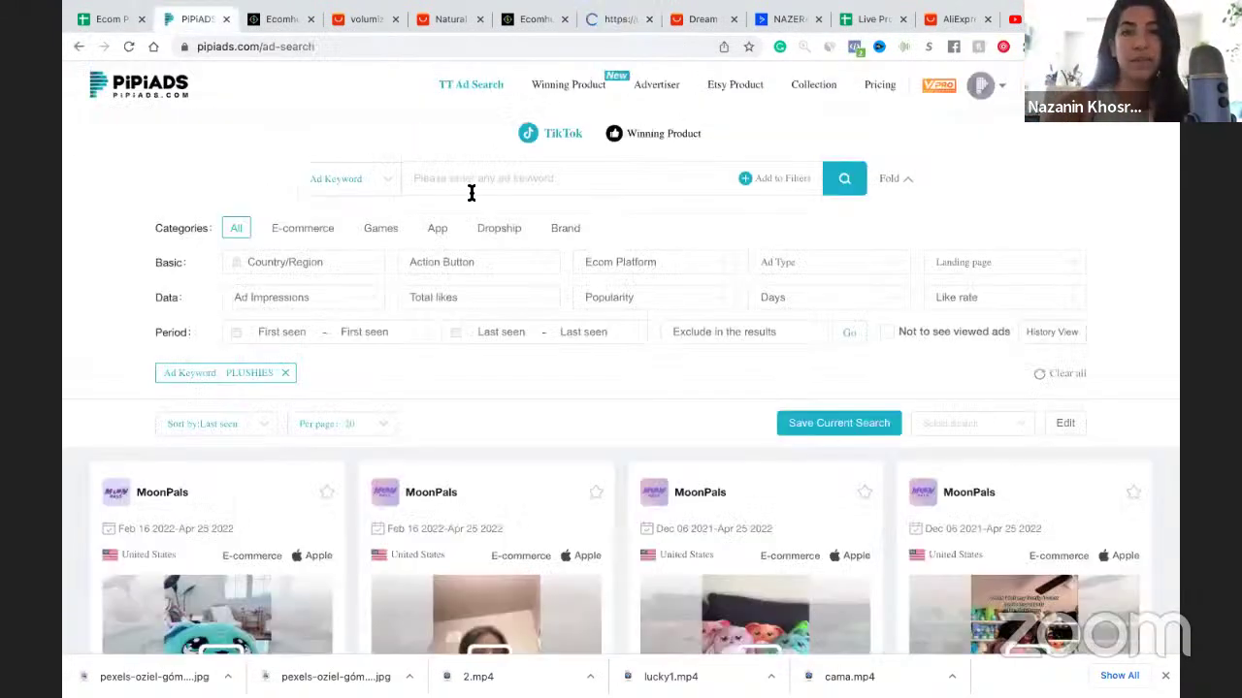
type("plis")
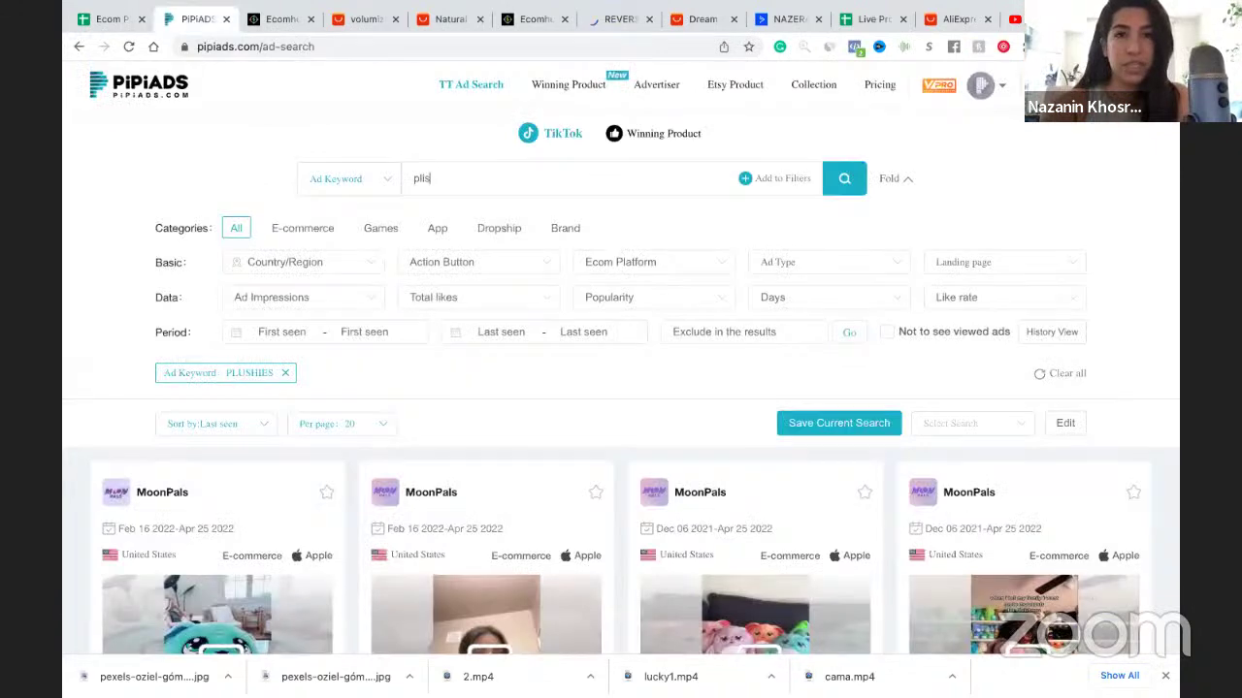
key("BackSpace")
key("BackSpace")
type("ushies")
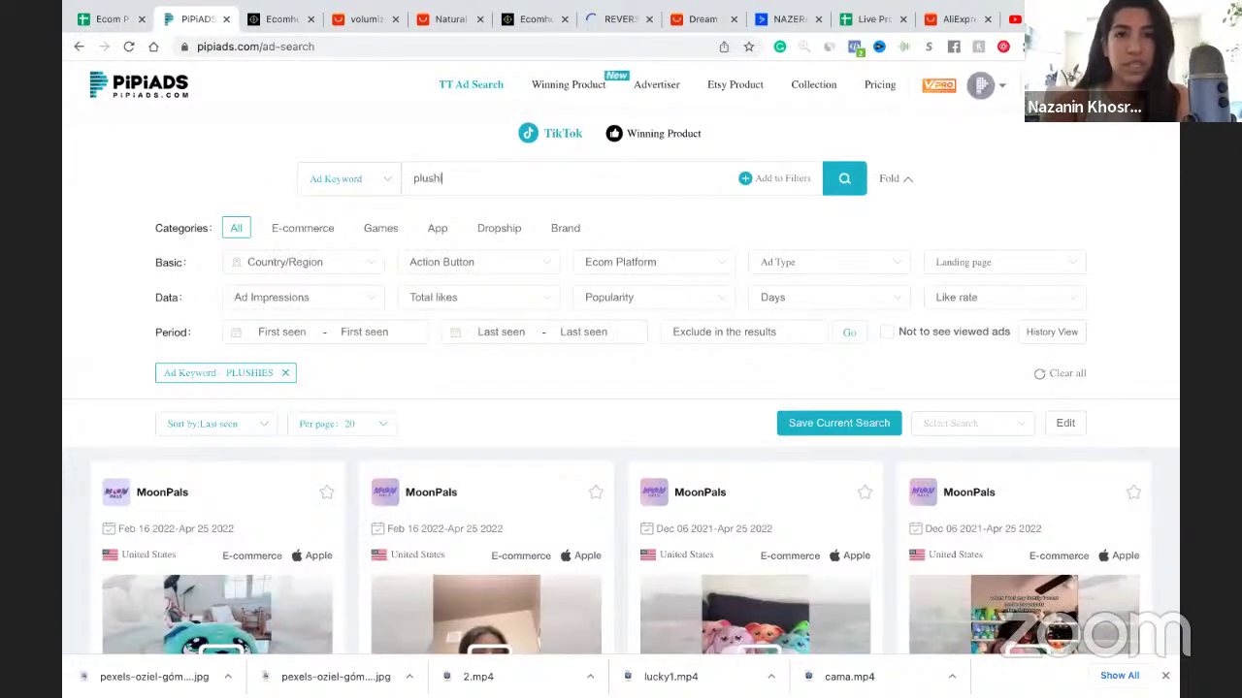
key("Return")
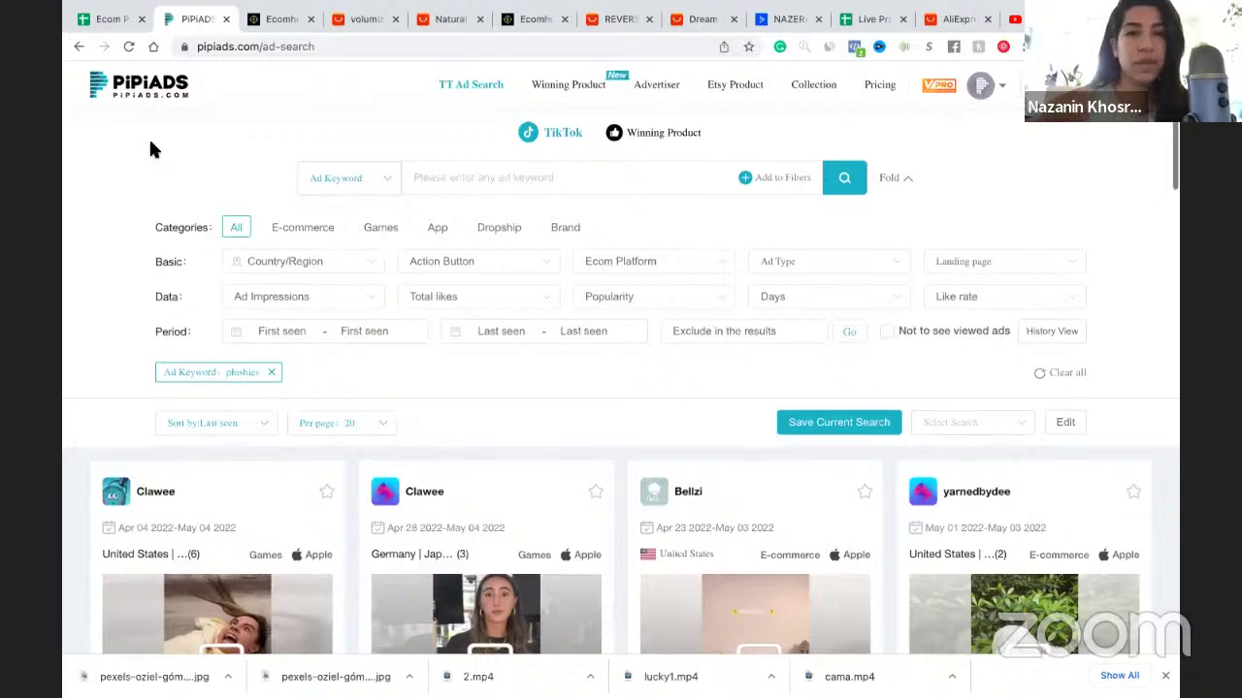
Look through the first page of the new plushies ad results, checking products, impressions, running days and popularity
scroll(104, 189, "down", 5)
scroll(91, 204, "down", 6)
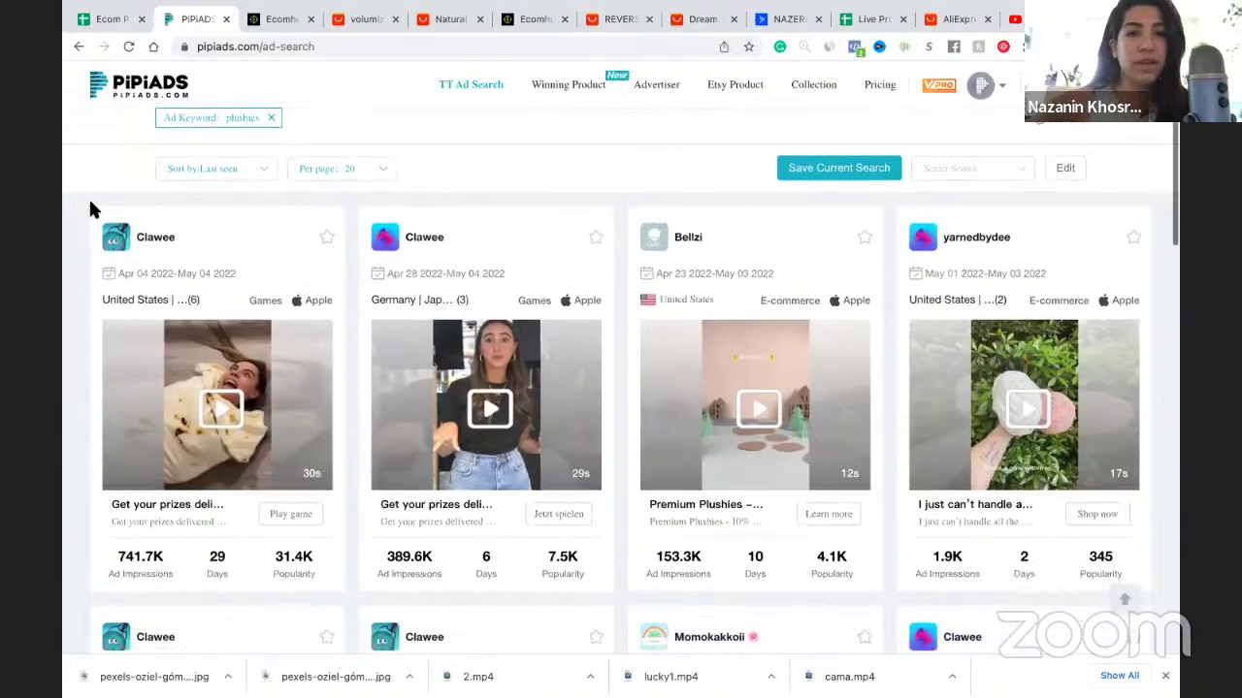
scroll(91, 208, "down", 10)
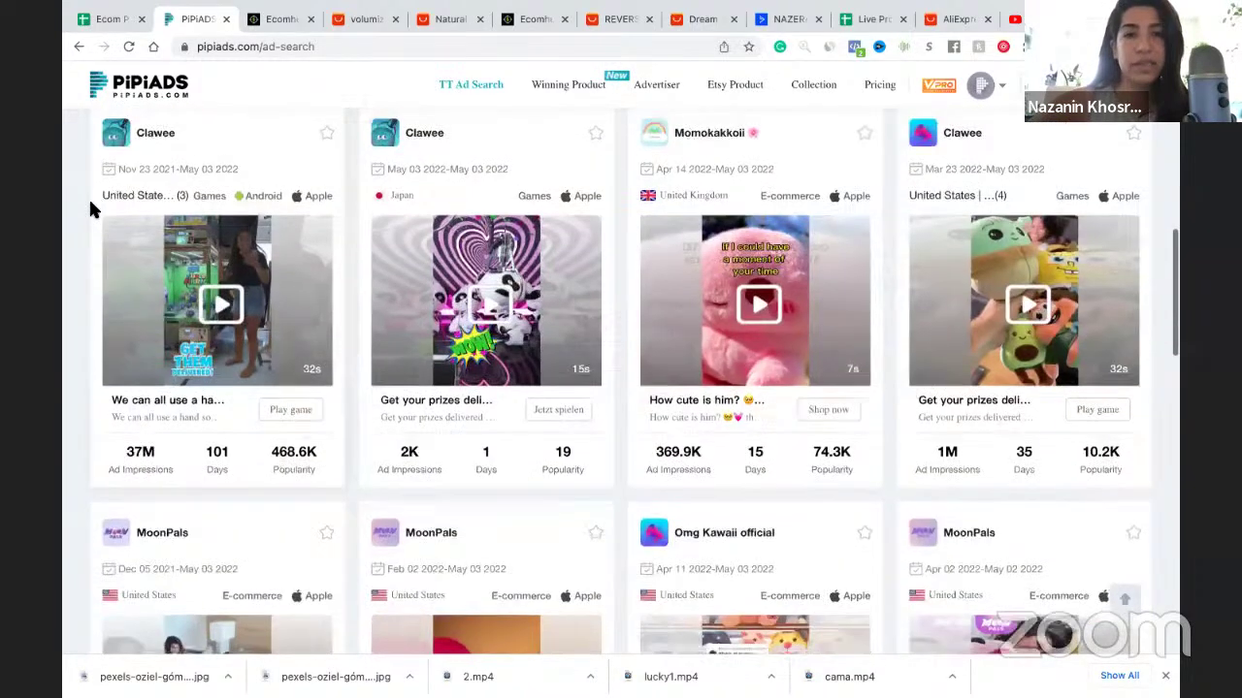
scroll(90, 206, "down", 9)
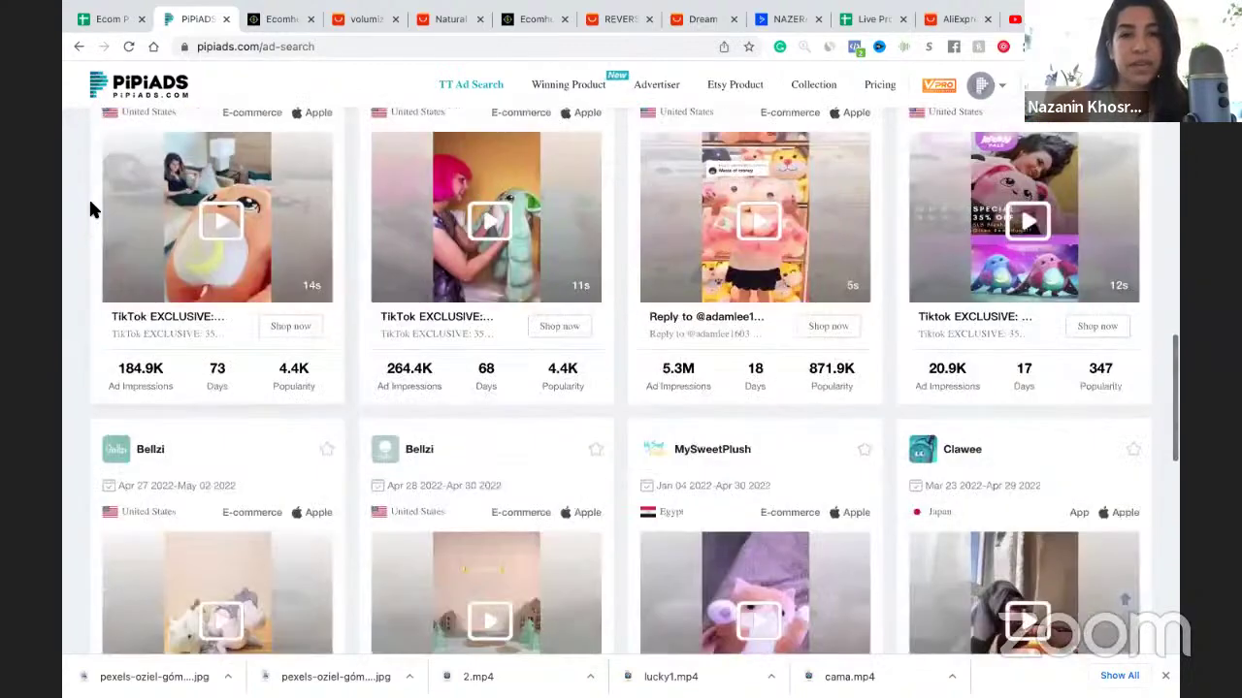
scroll(91, 209, "down", 6)
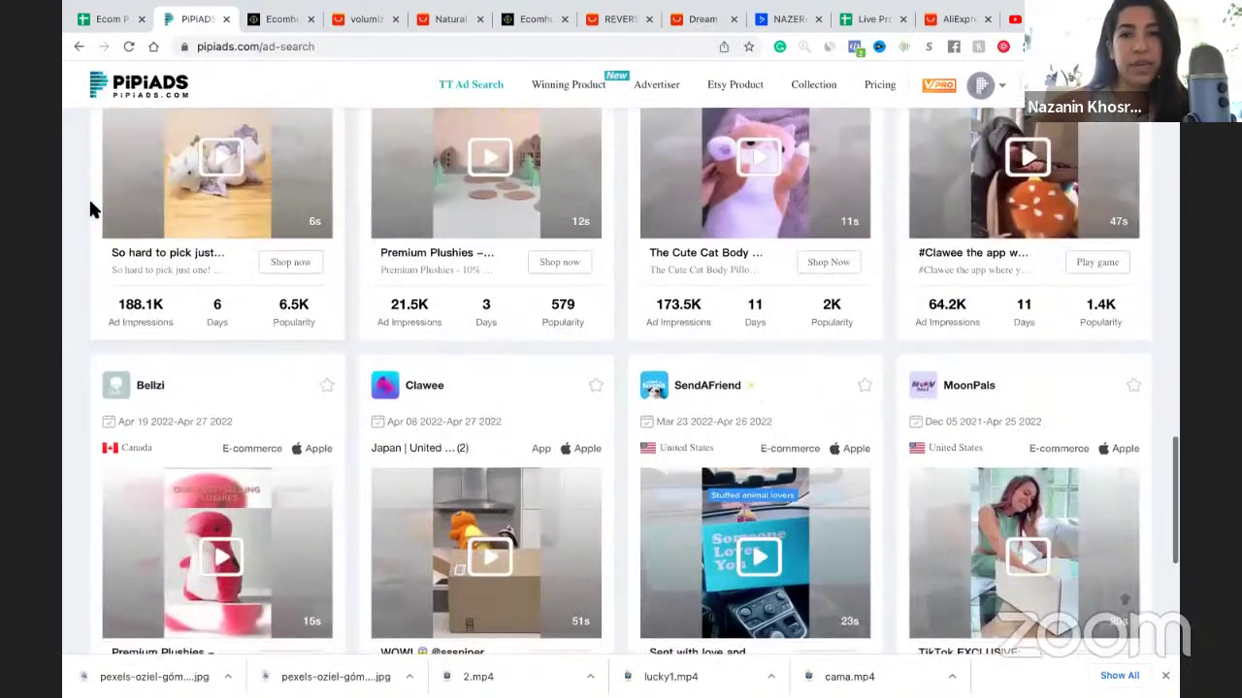
scroll(90, 209, "up", 5)
scroll(88, 197, "down", 7)
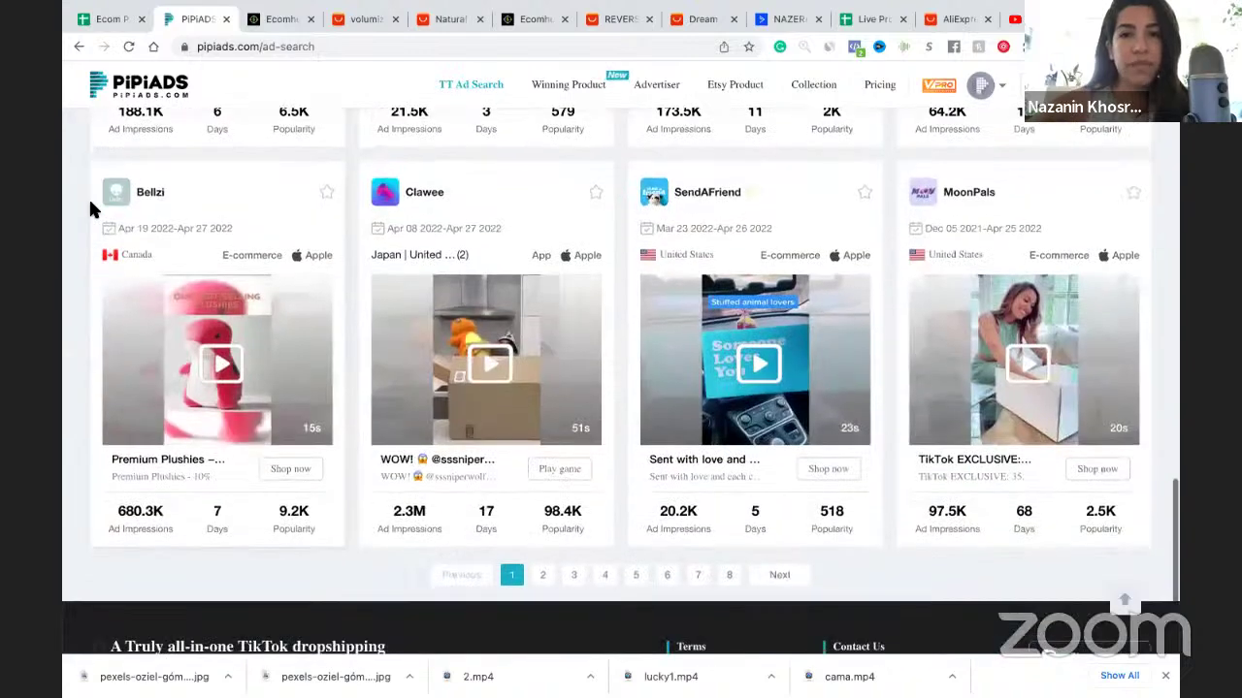
scroll(88, 197, "down", 1)
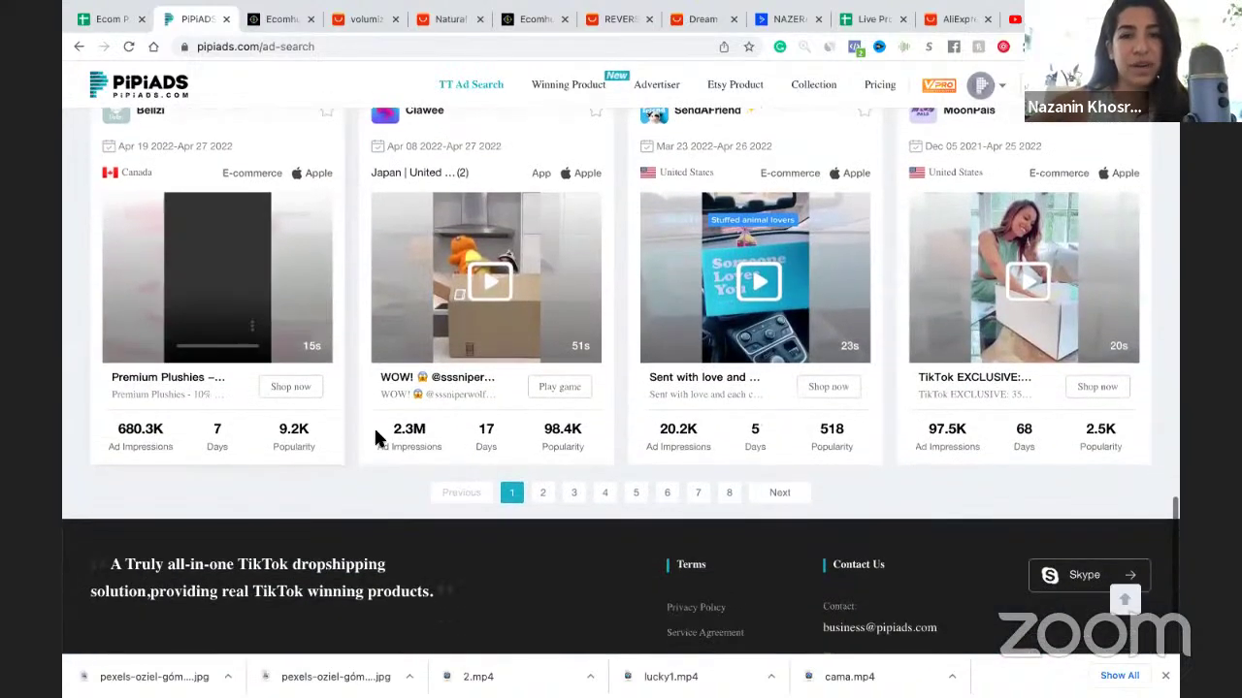
Go to page 2 of the plushies ads and check its advertisers, products, impressions and running days
left_click(543, 492)
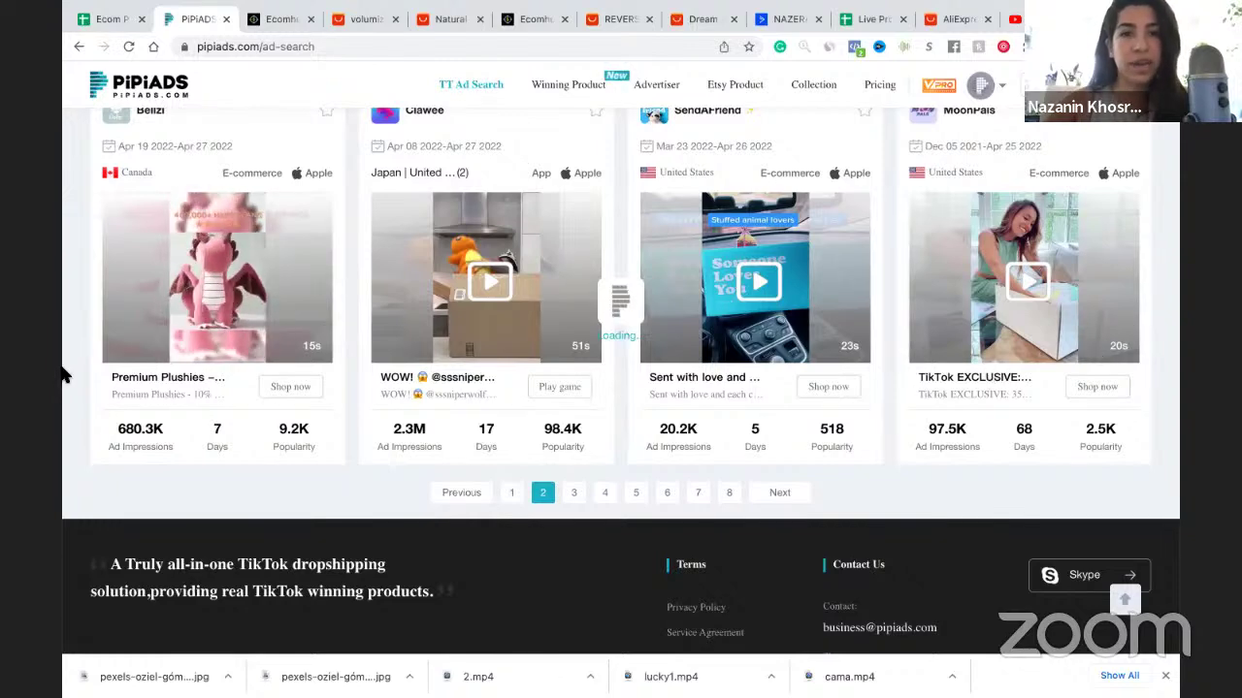
scroll(104, 381, "down", 1)
scroll(102, 375, "down", 6)
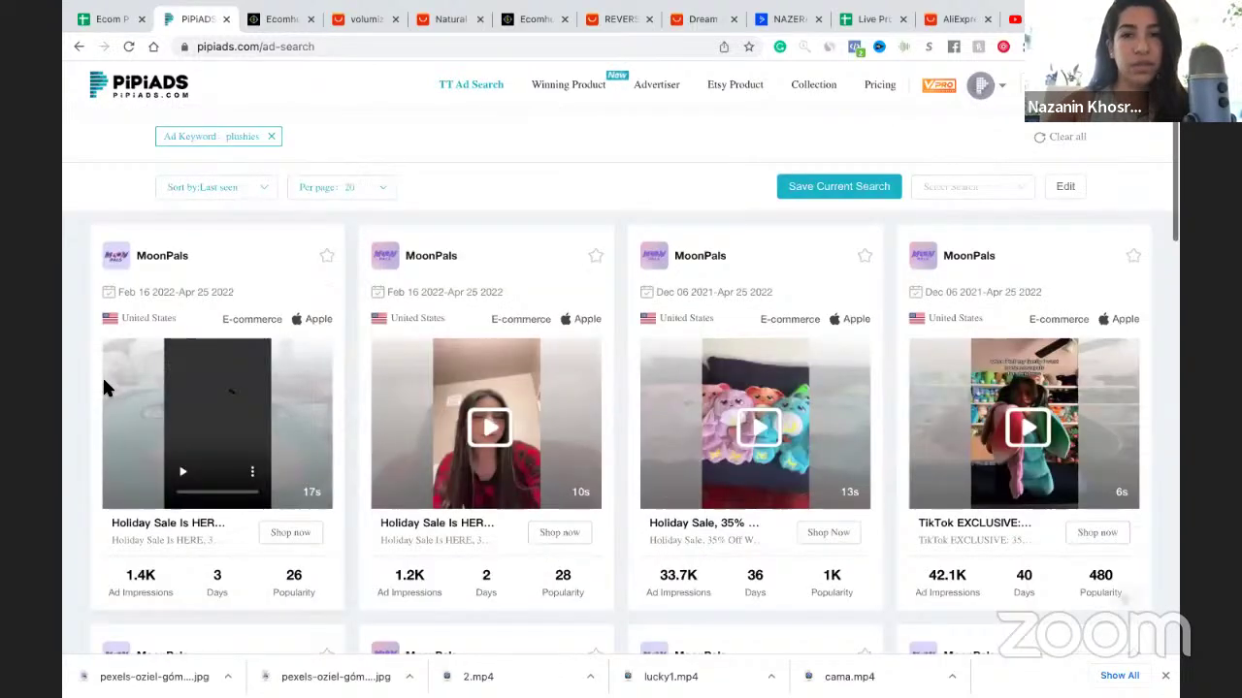
scroll(80, 403, "down", 6)
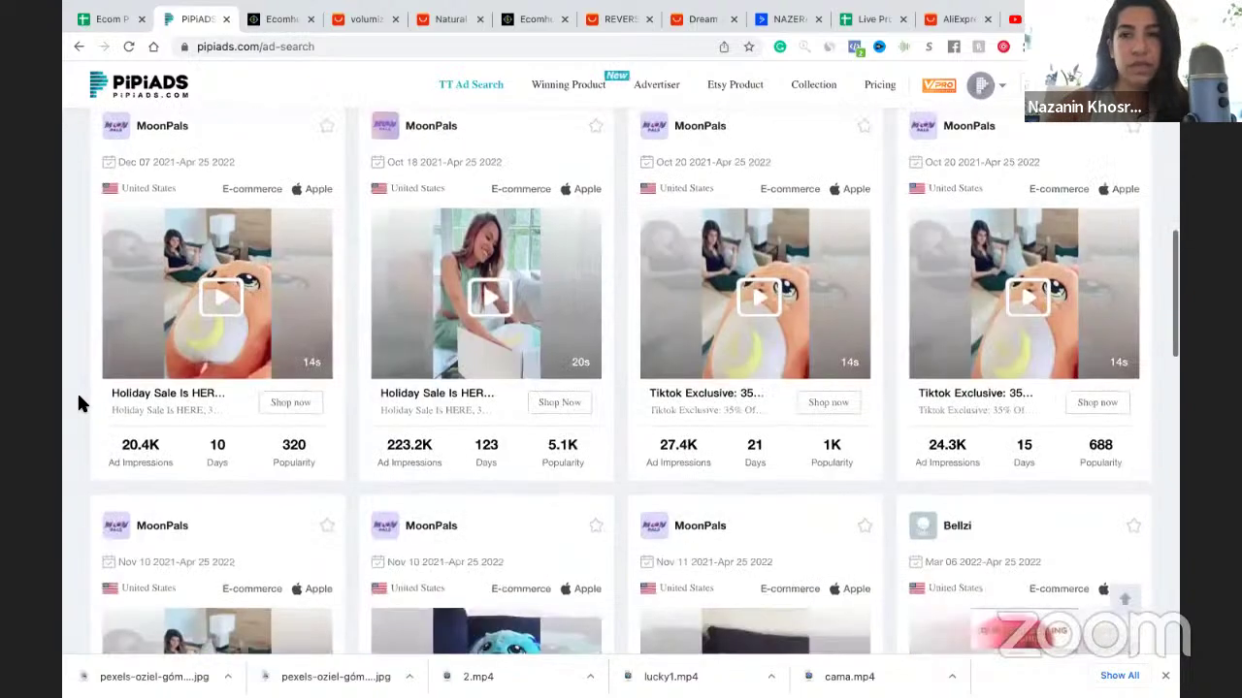
scroll(79, 403, "down", 7)
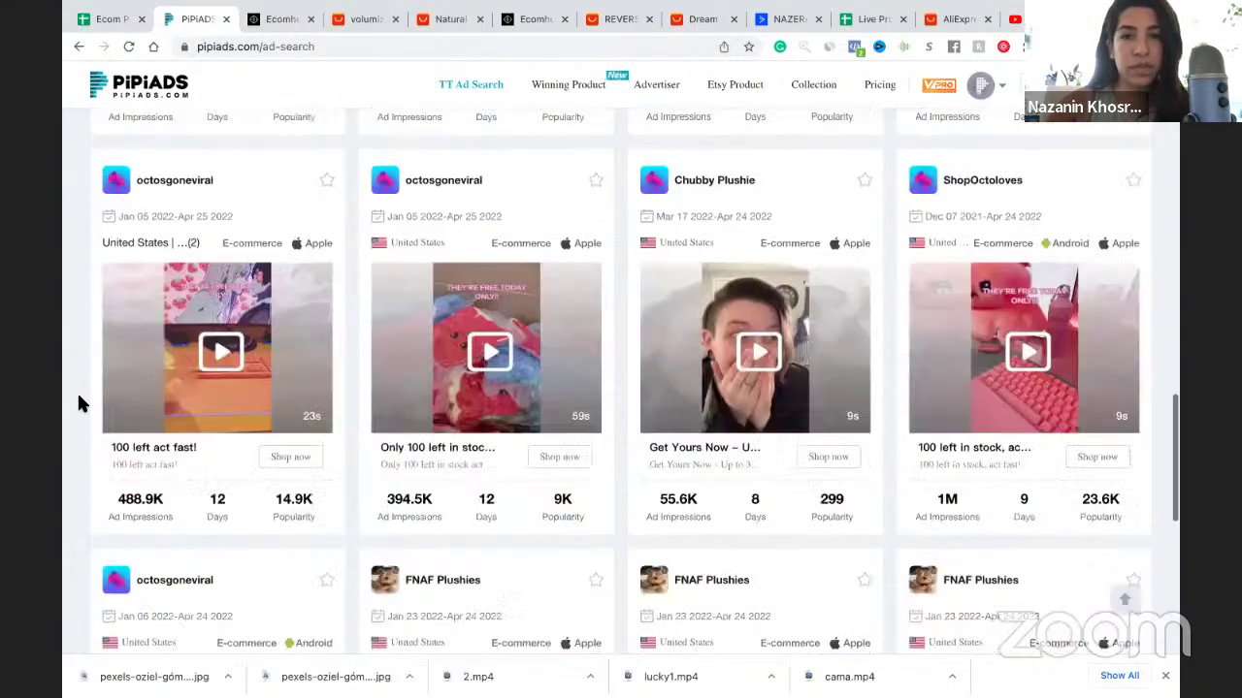
scroll(80, 398, "down", 2)
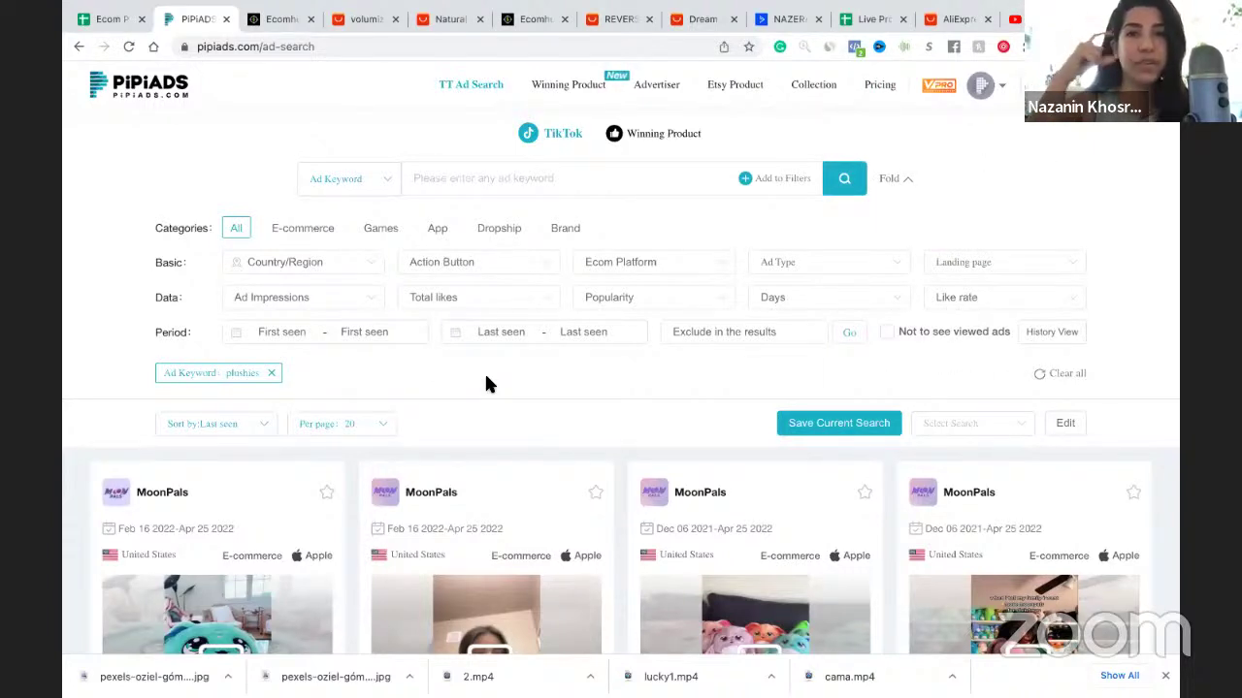
Review the reversible plushies page on Ecomhunt, checking its images, profits and costs, and saturation inspector
left_click(521, 20)
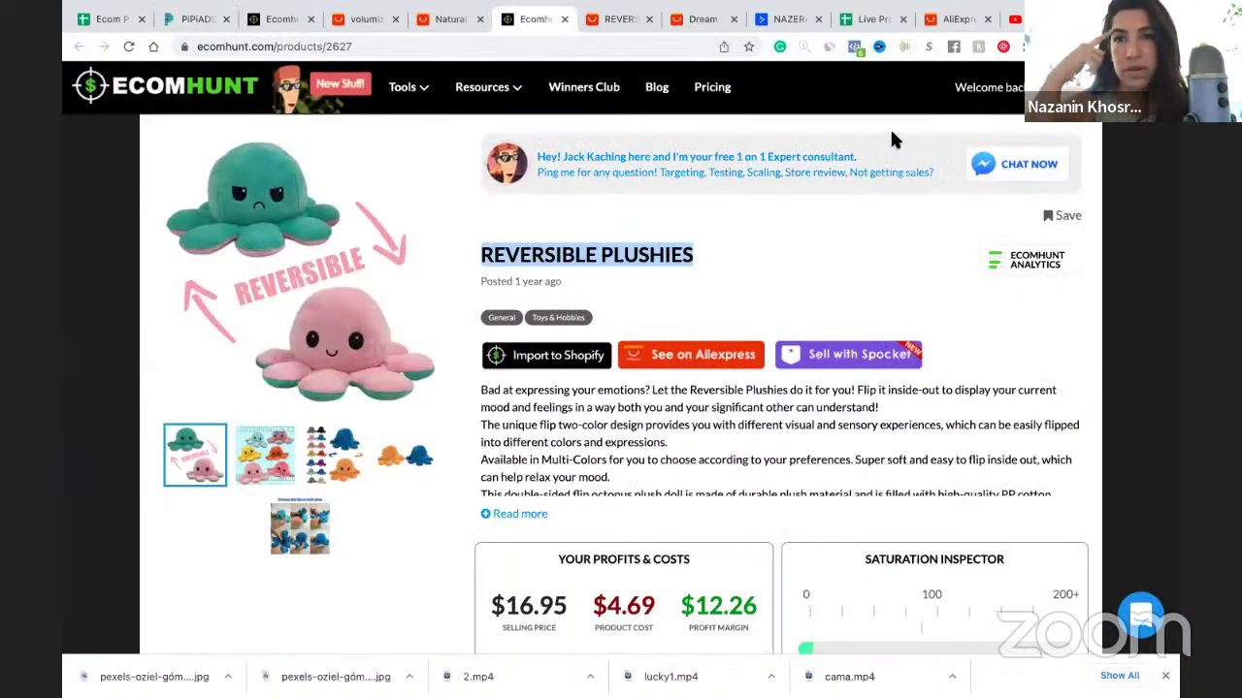
scroll(769, 357, "down", 5)
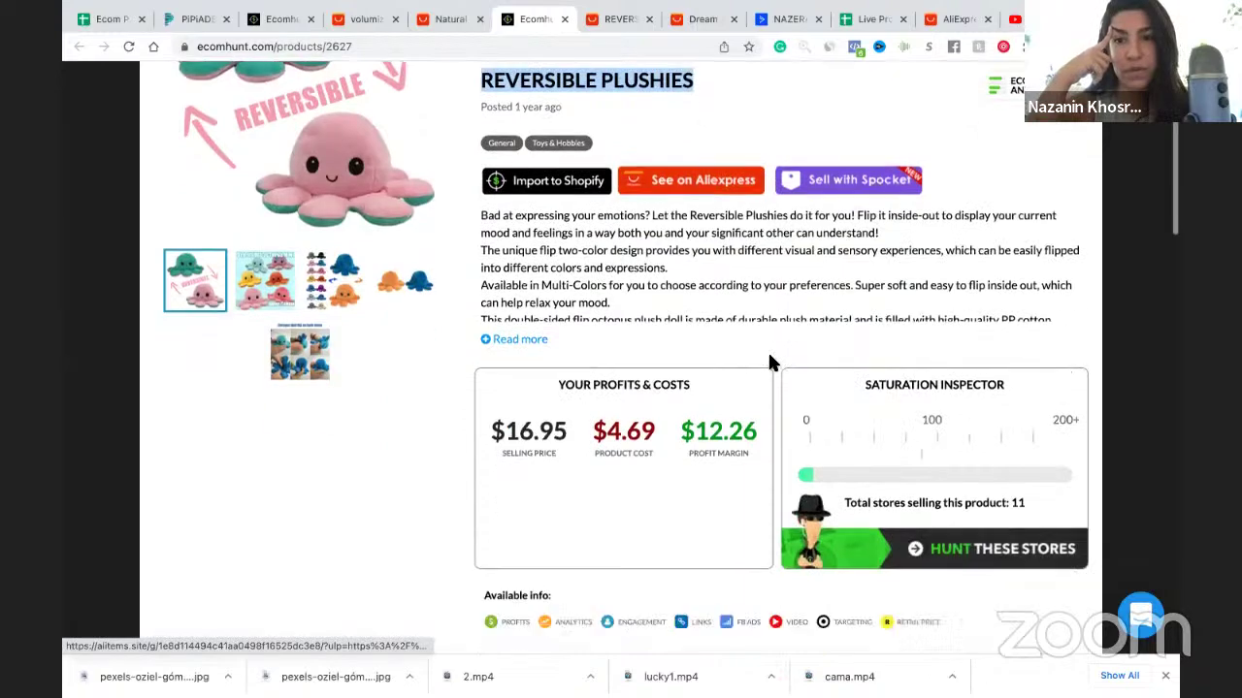
scroll(329, 276, "up", 4)
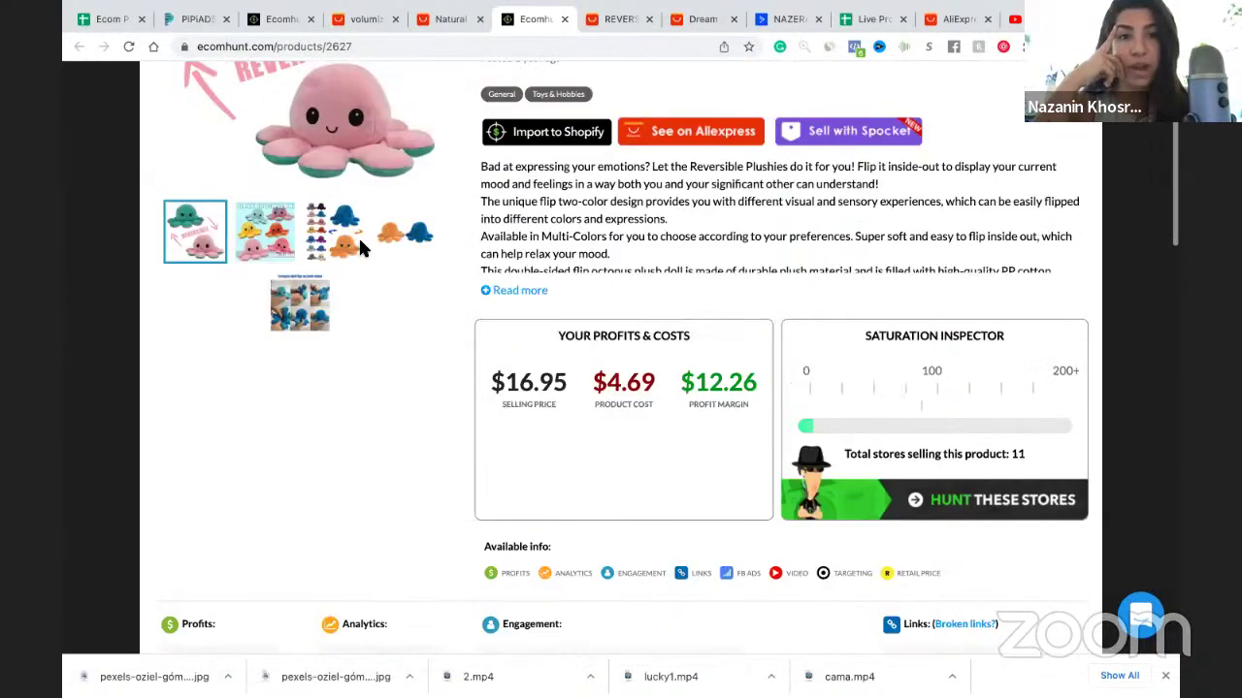
scroll(459, 302, "up", 1)
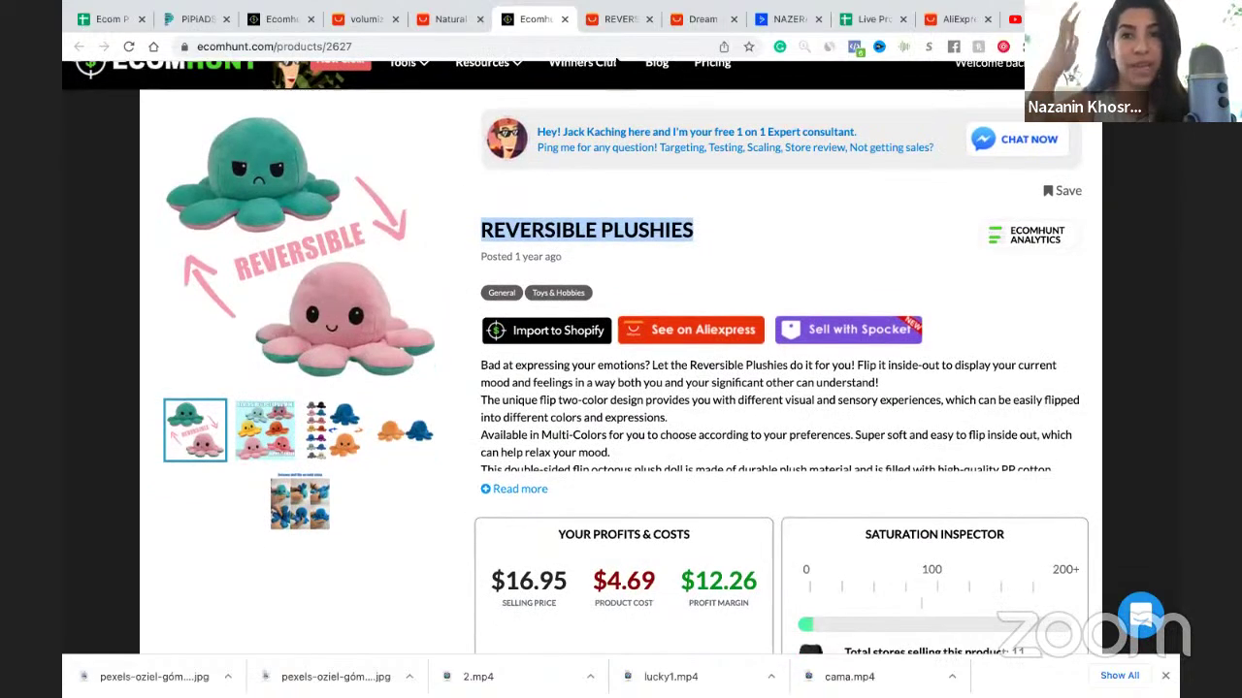
Look through the AliExpress results for reversible plushies, comparing designs, prices, units sold, ratings and shipping
left_click(617, 23)
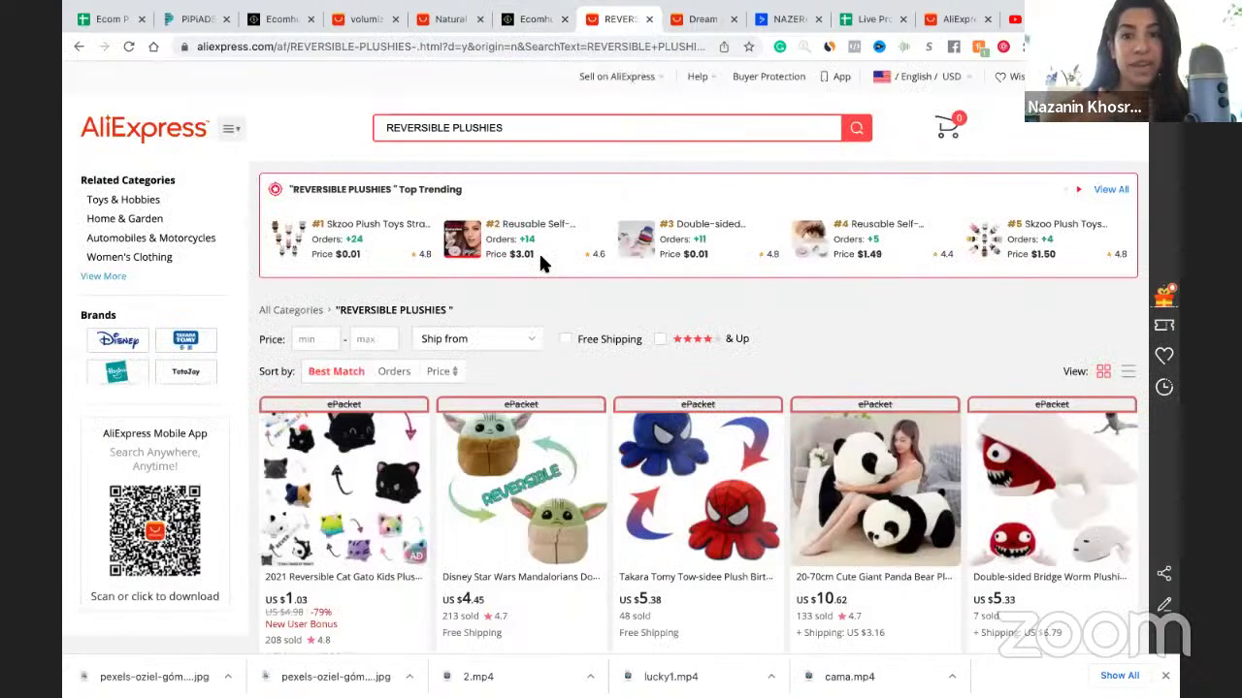
scroll(541, 257, "down", 3)
scroll(547, 265, "down", 3)
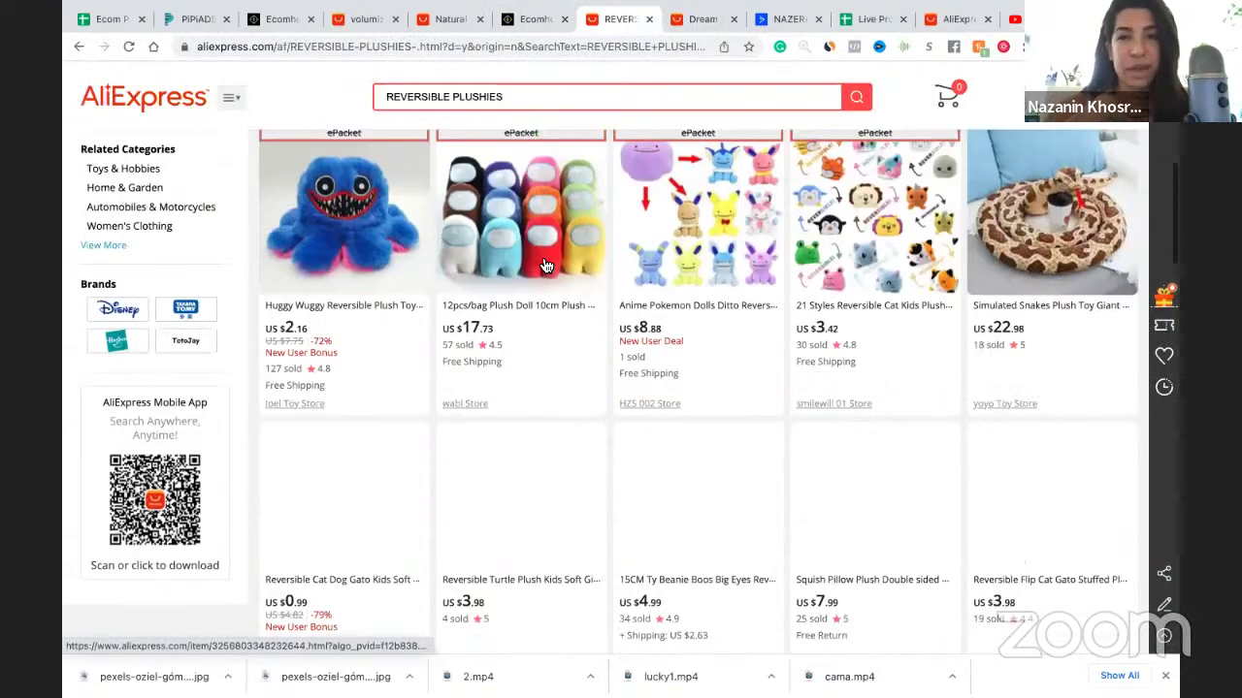
scroll(609, 438, "down", 7)
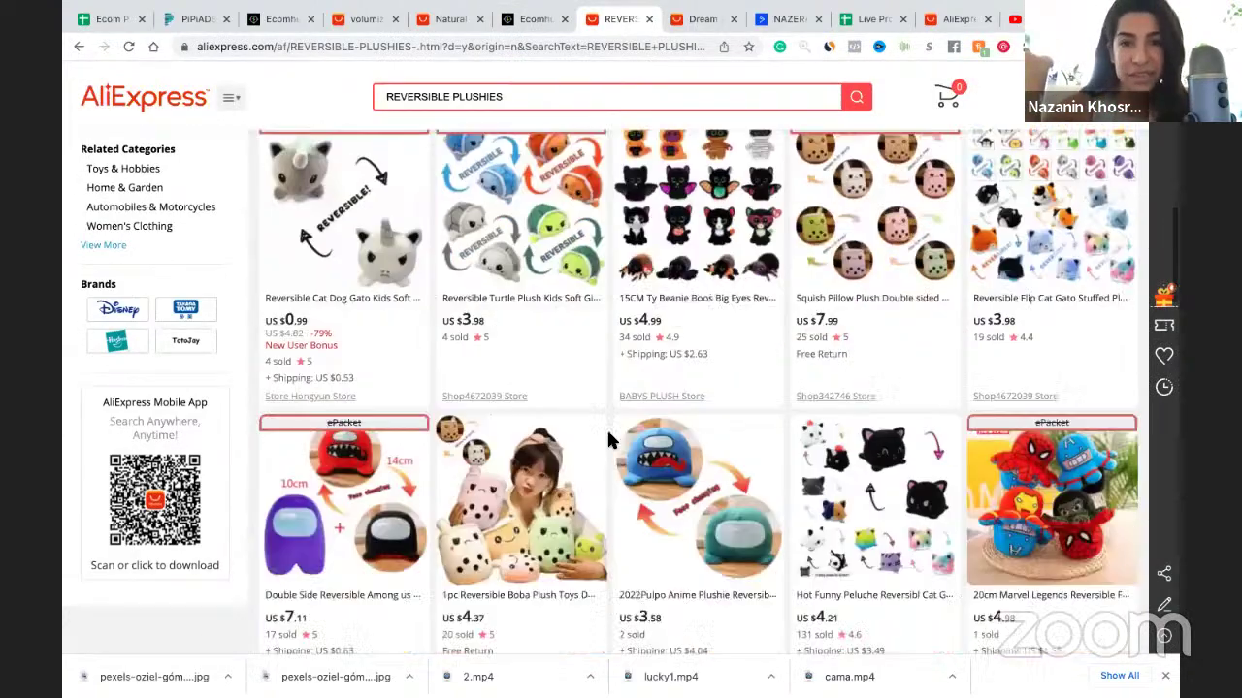
scroll(609, 438, "down", 2)
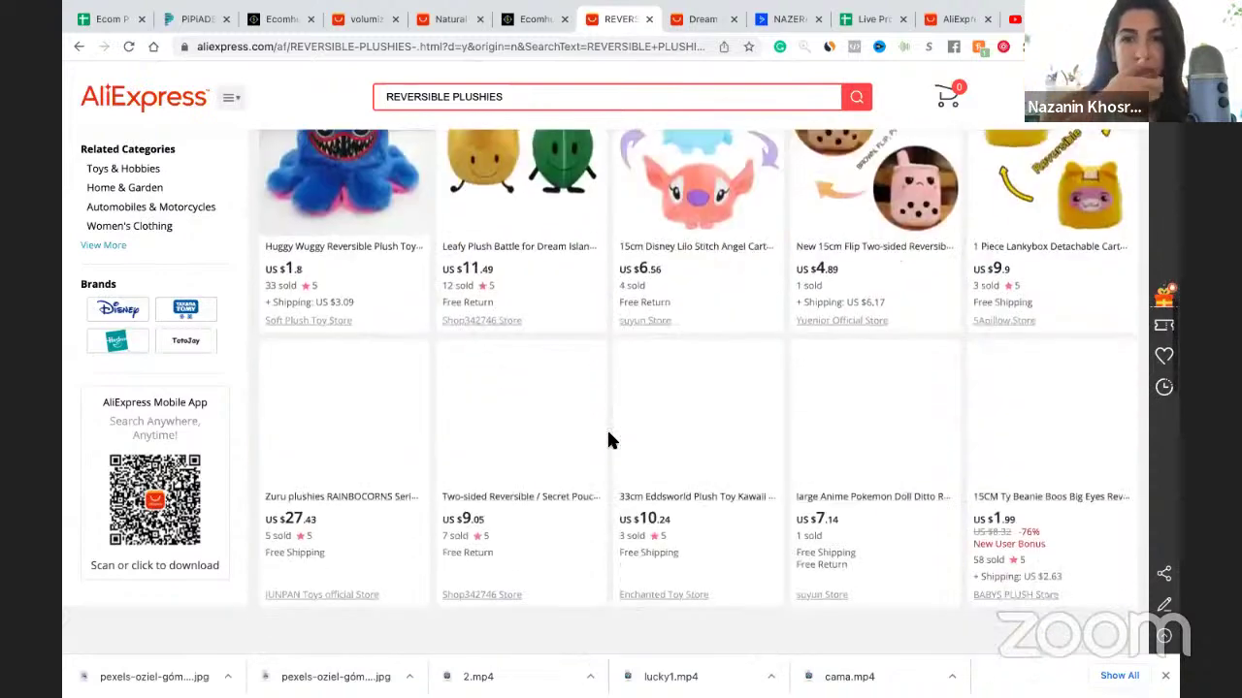
scroll(609, 439, "down", 4)
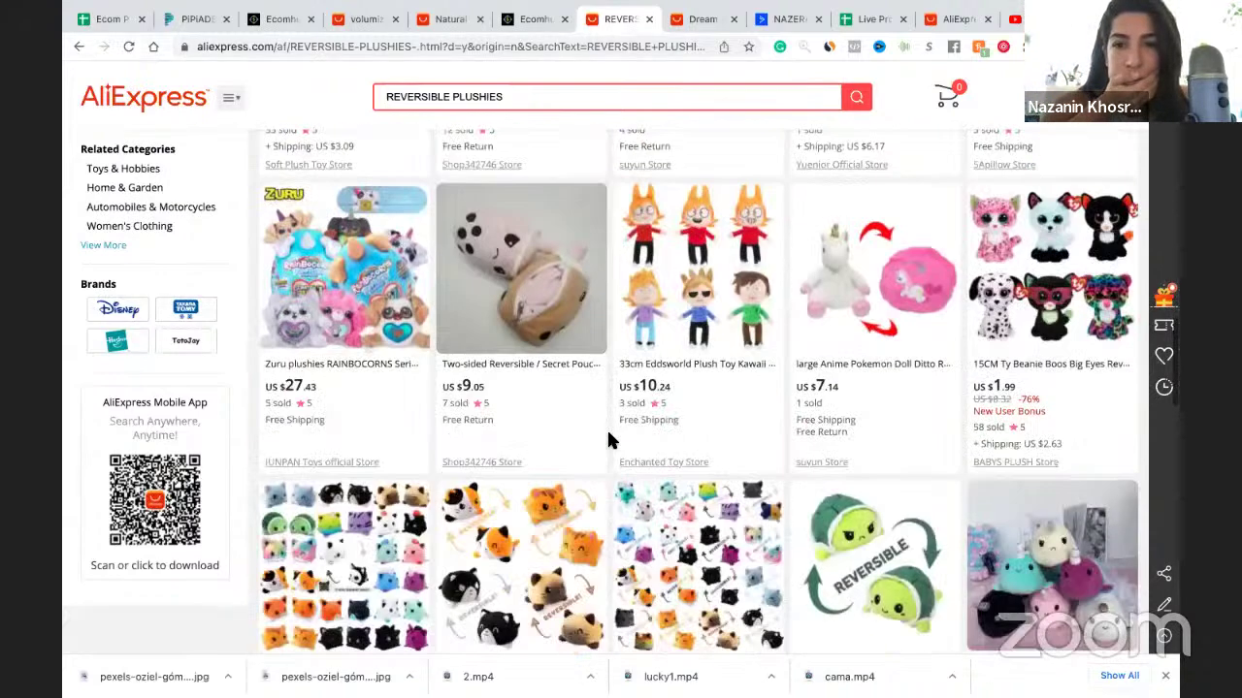
scroll(609, 439, "down", 1)
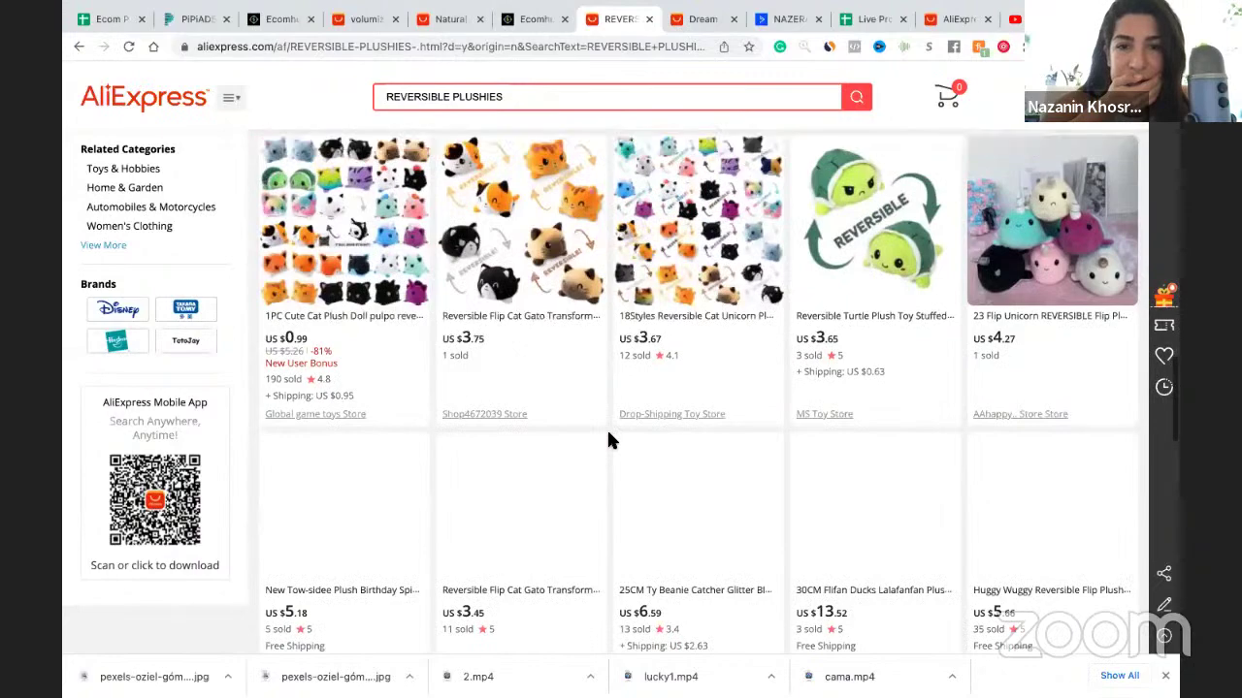
scroll(609, 439, "down", 3)
scroll(679, 451, "up", 2)
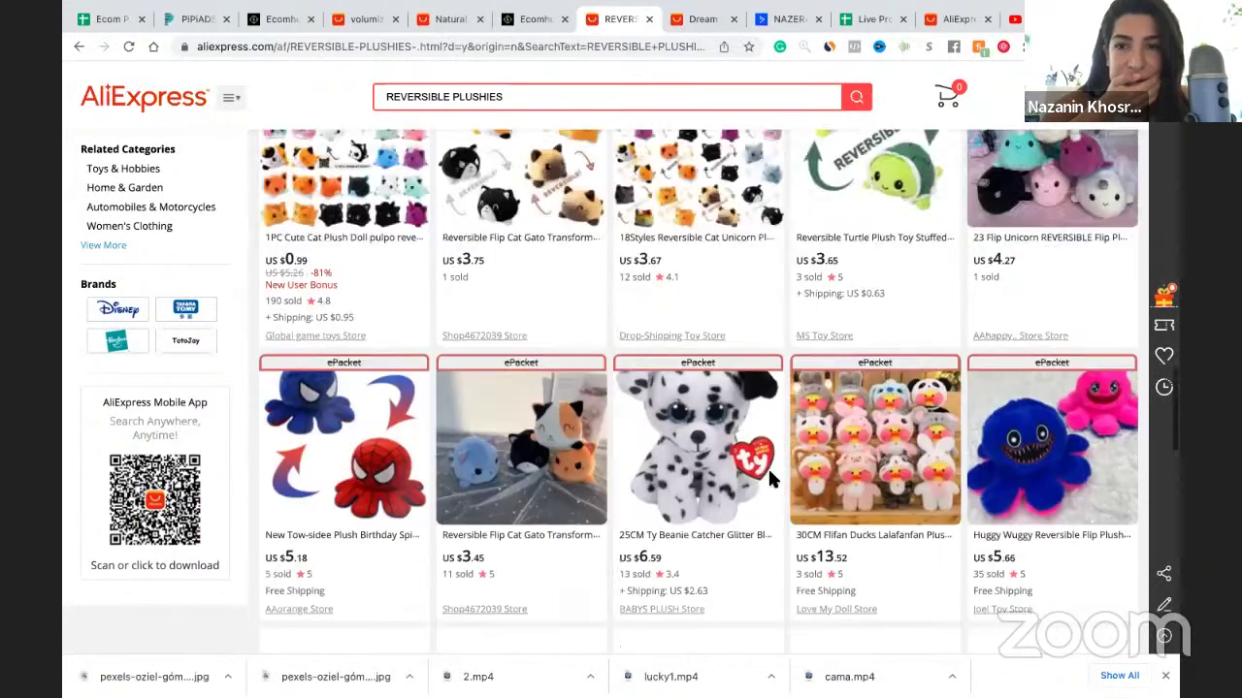
scroll(1025, 507, "up", 1)
scroll(654, 443, "down", 3)
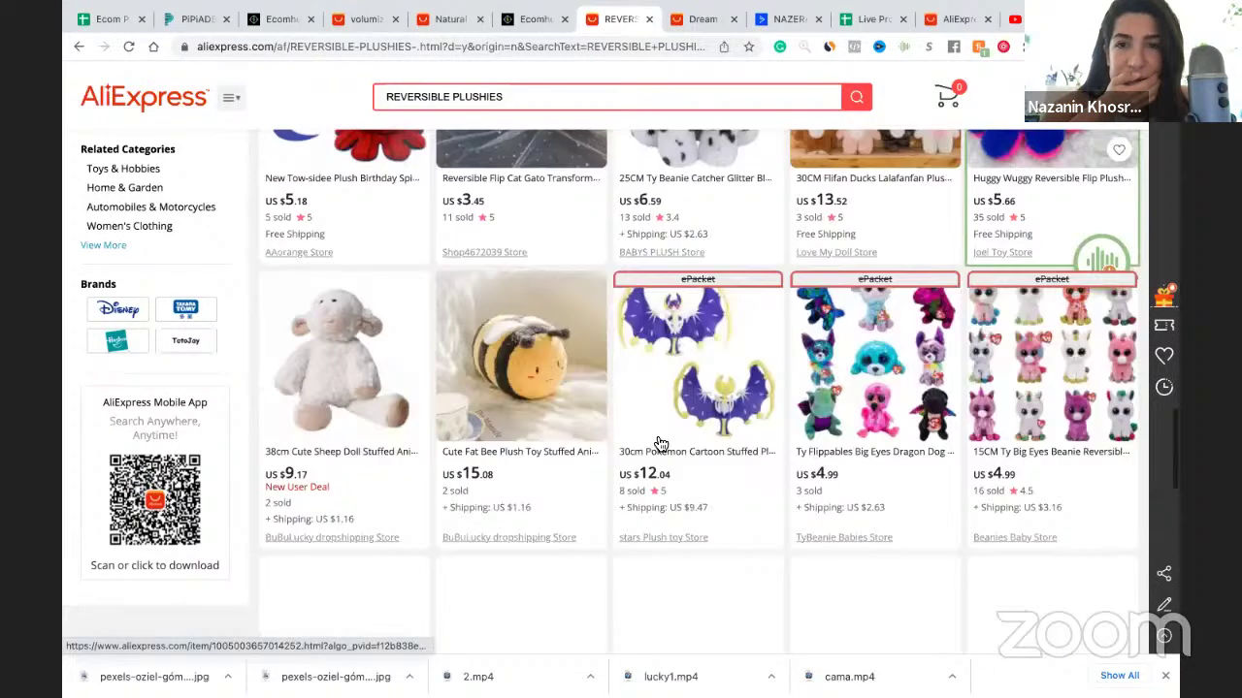
scroll(595, 431, "down", 3)
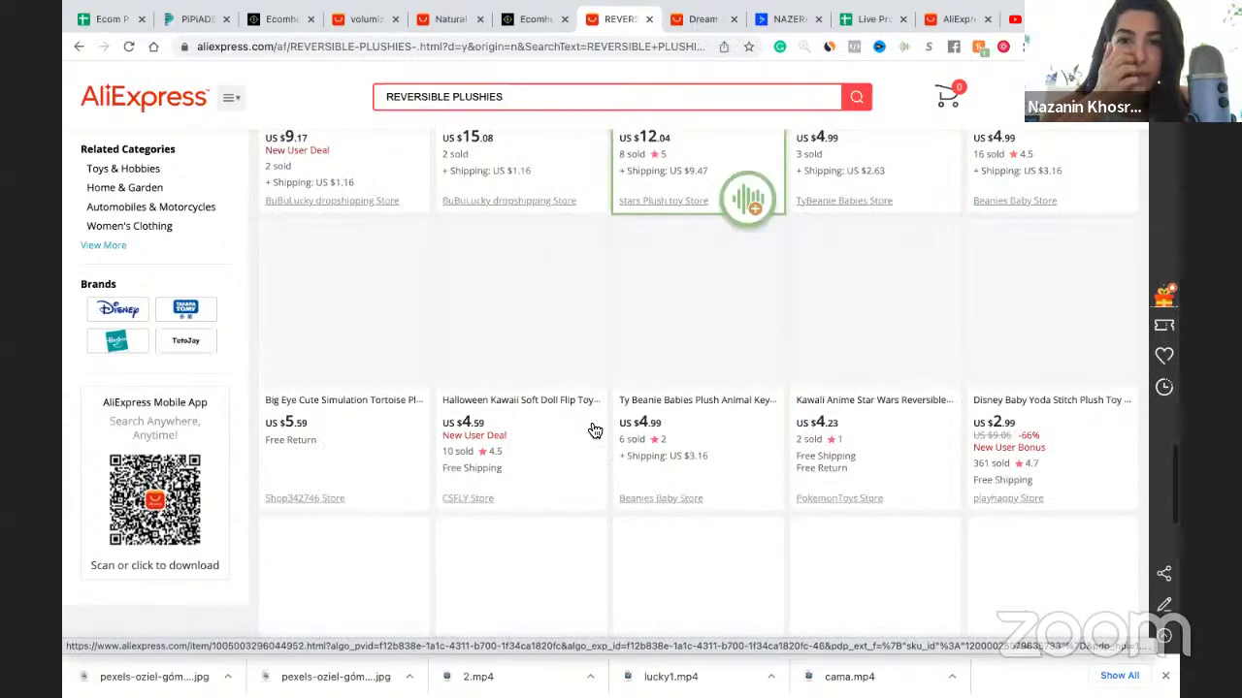
scroll(602, 451, "down", 3)
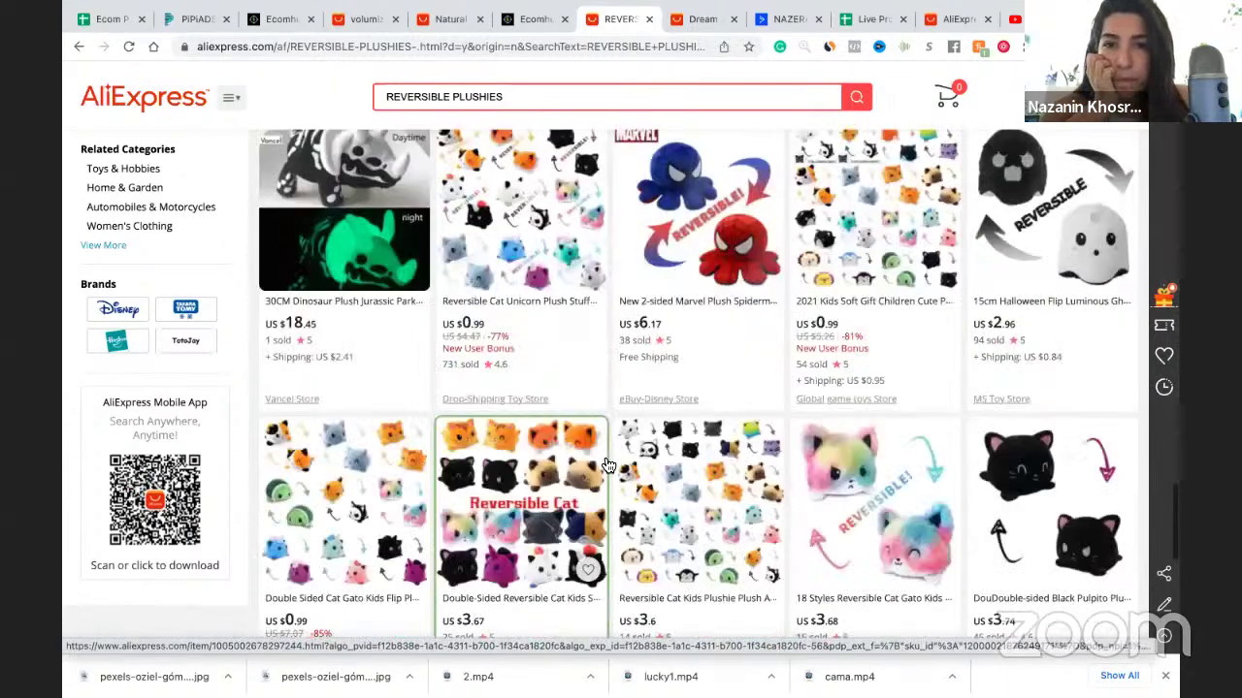
scroll(607, 466, "up", 1)
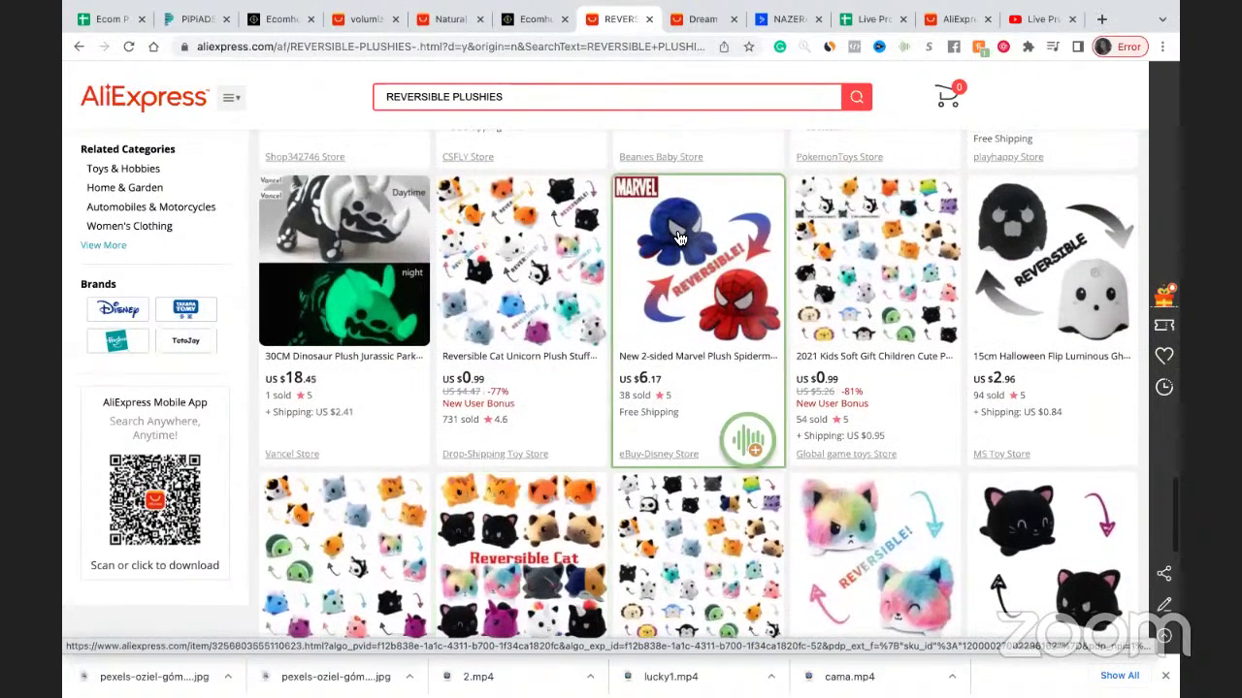
Open the two-sided Marvel Spiderman plush listing and paste its link into cell B4 of the Live Product Research Ecomplaybook spreadsheet
left_click(679, 237)
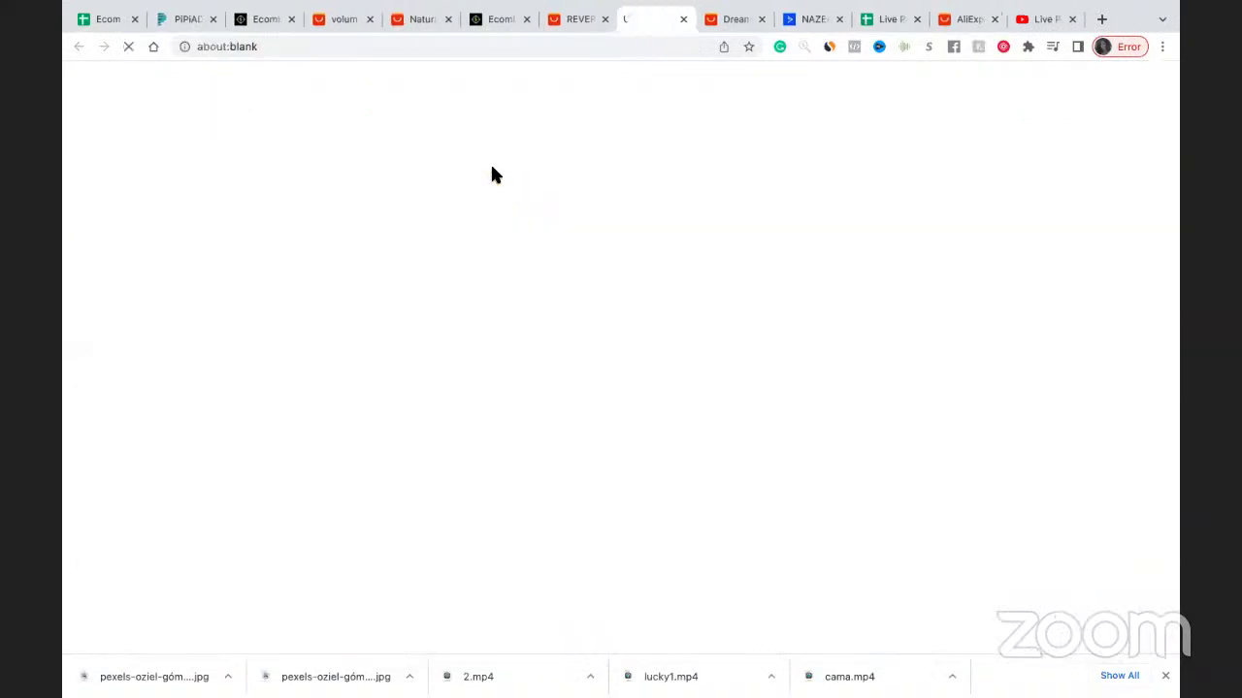
left_click(372, 53)
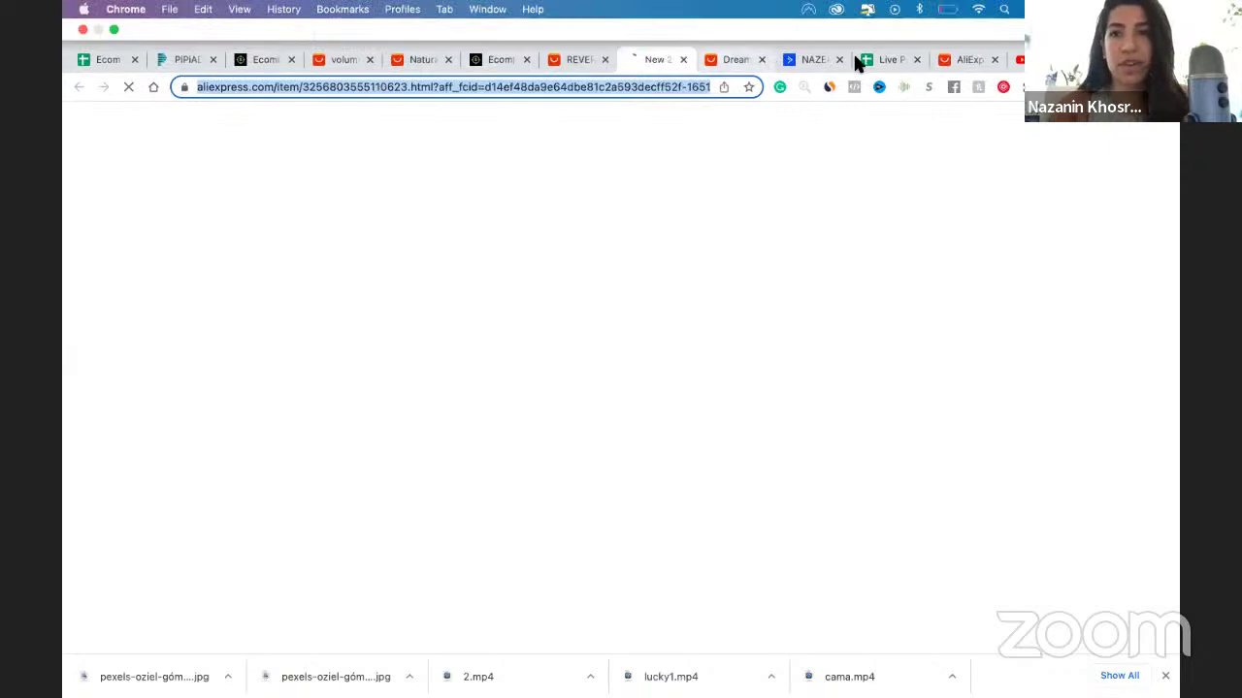
left_click(882, 60)
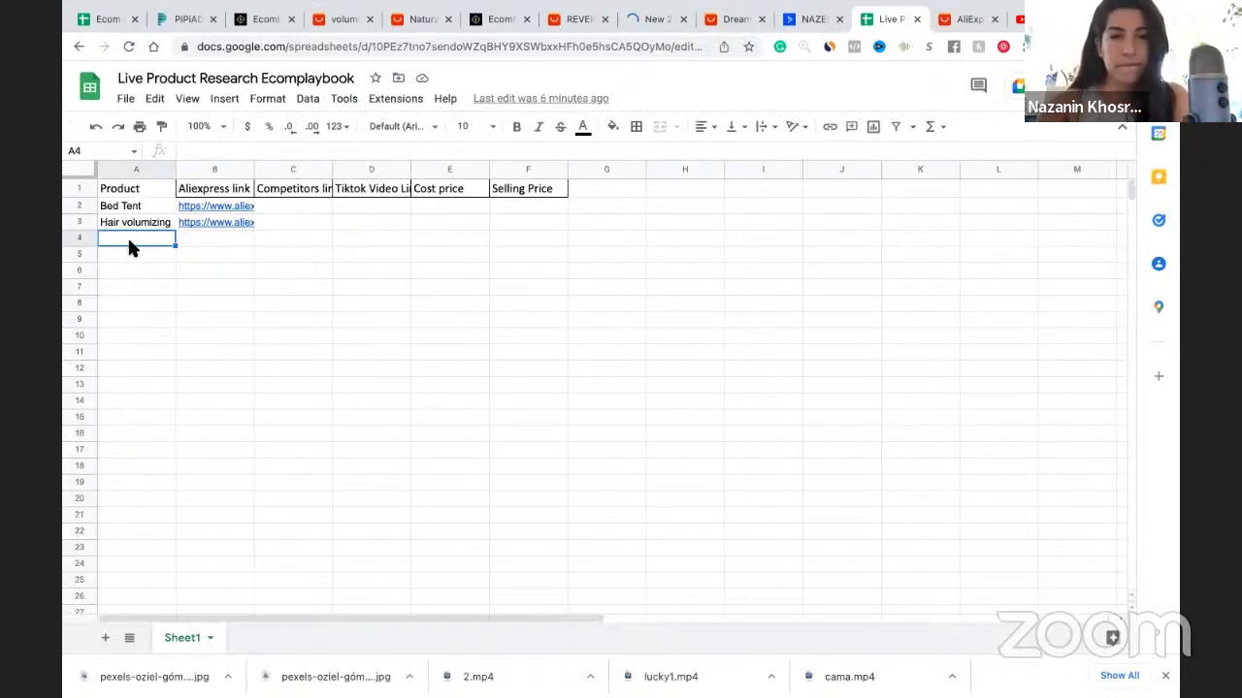
left_click(219, 244)
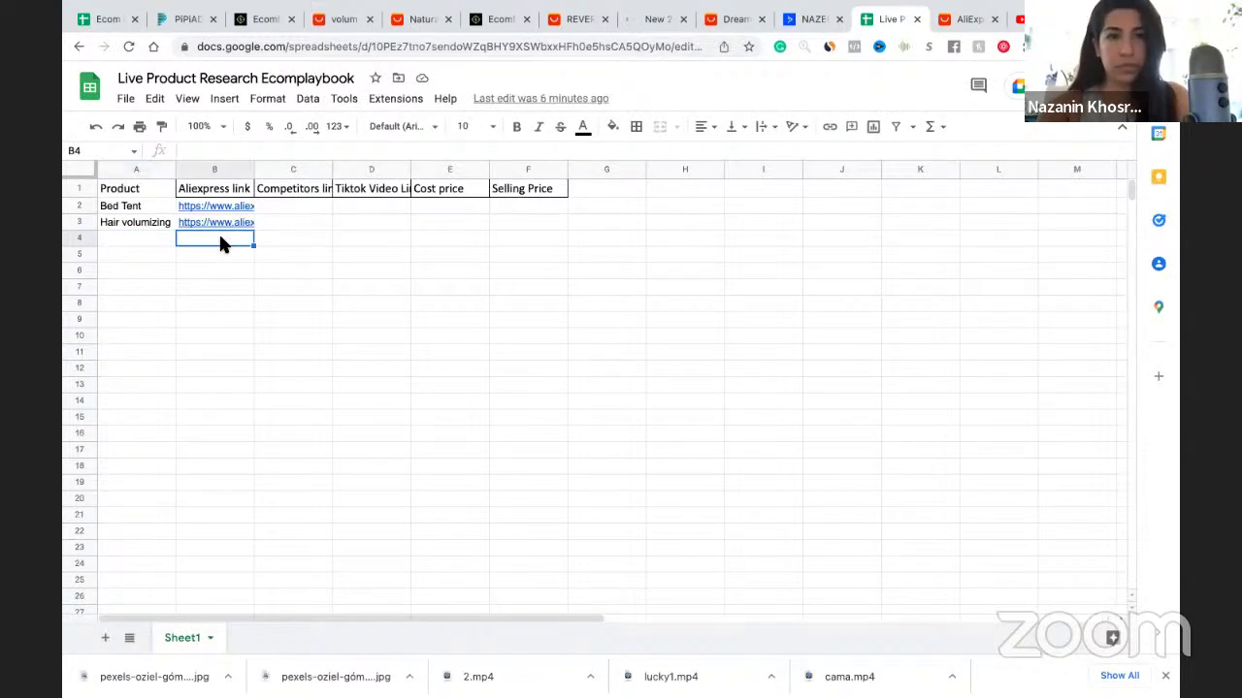
key("ctrl+v")
key("Tab")
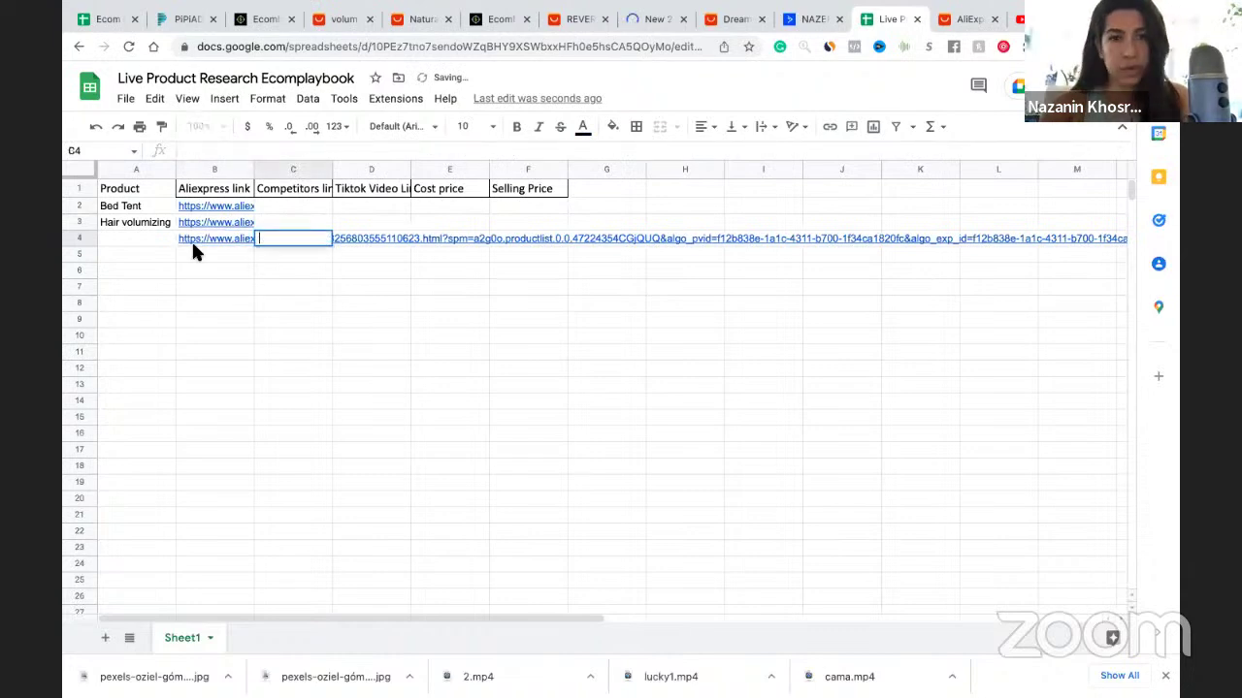
Enter "reversible Plushies" as the product name in cell A4
left_click(141, 244)
type("revi")
key("BackSpace")
type("ersible ")
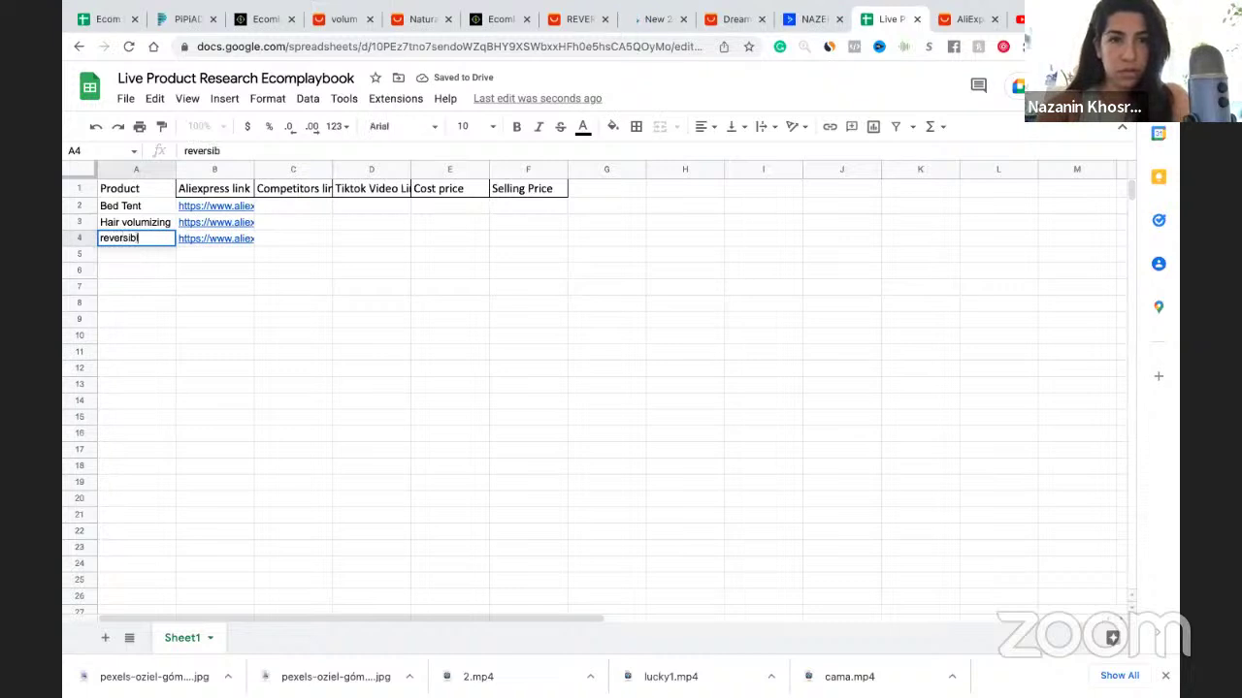
type("Plushies")
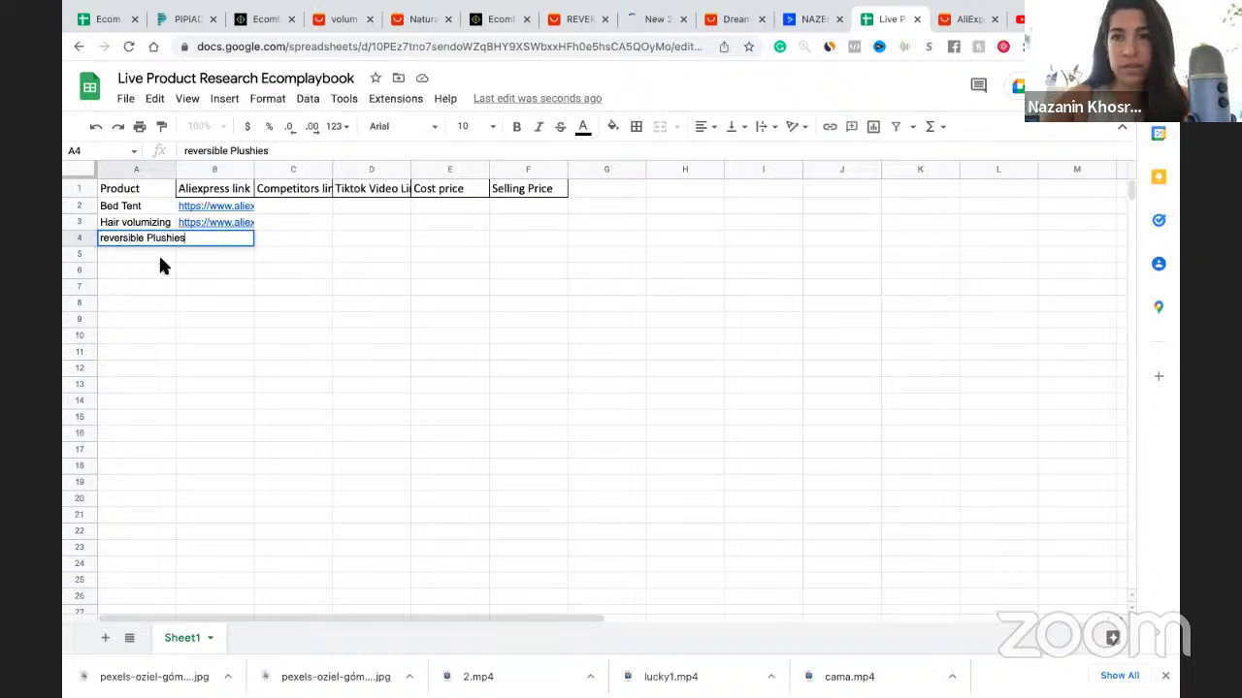
key("Return")
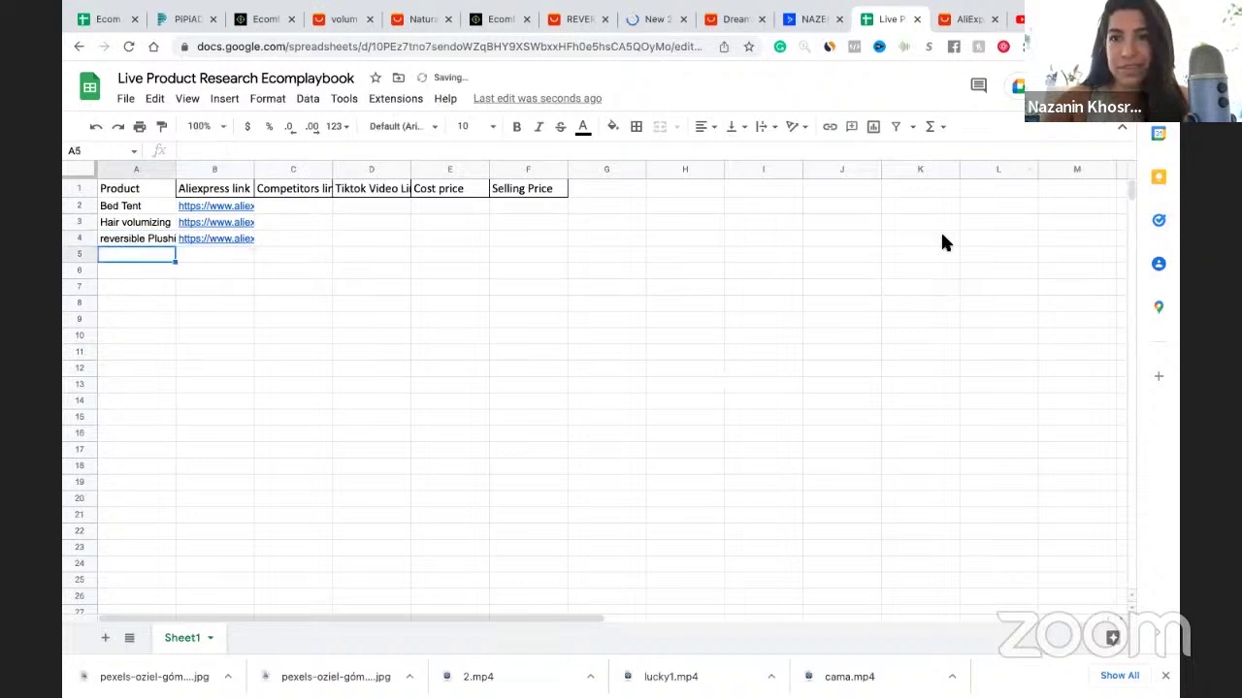
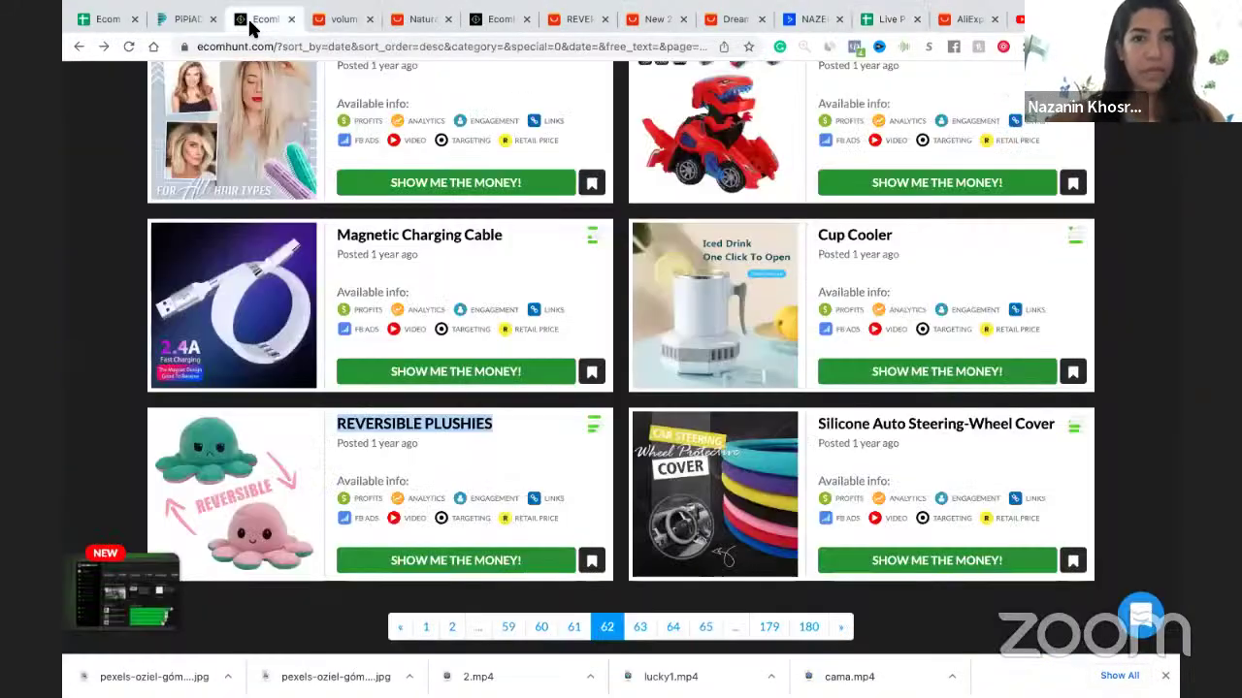
Return to the Ecomhunt product list, go to page 61 and open the Crystal Glass Pen product in a new tab
left_click(249, 23)
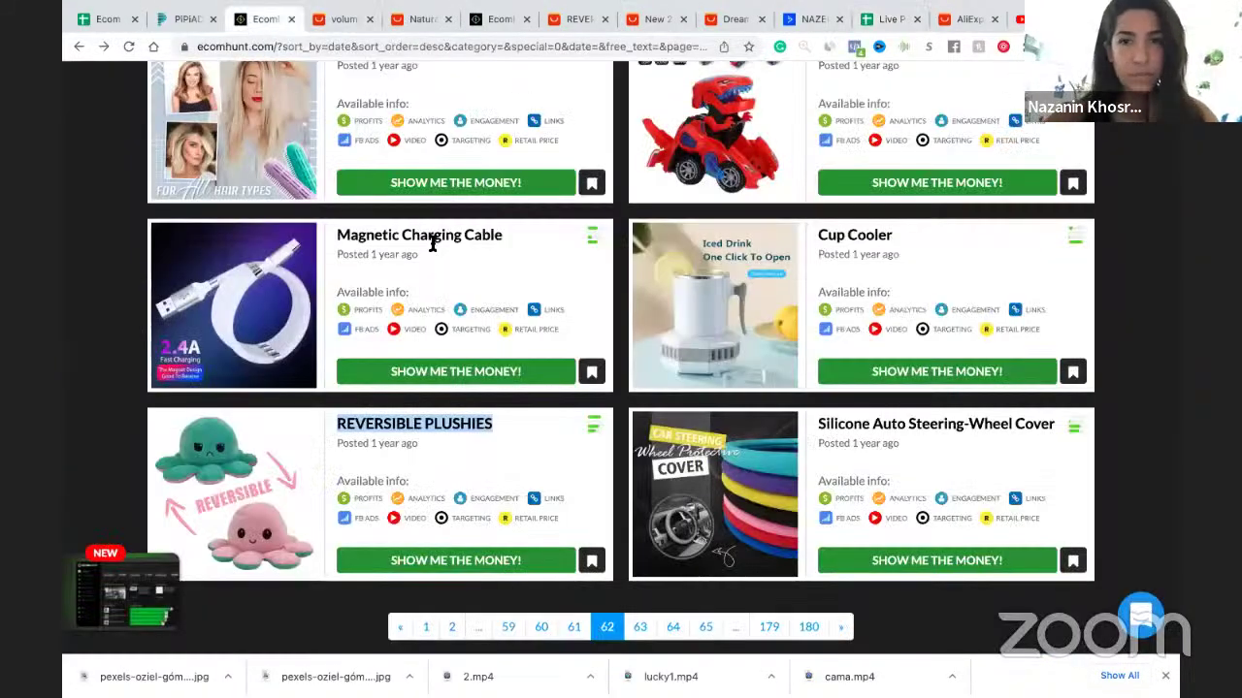
left_click(573, 628)
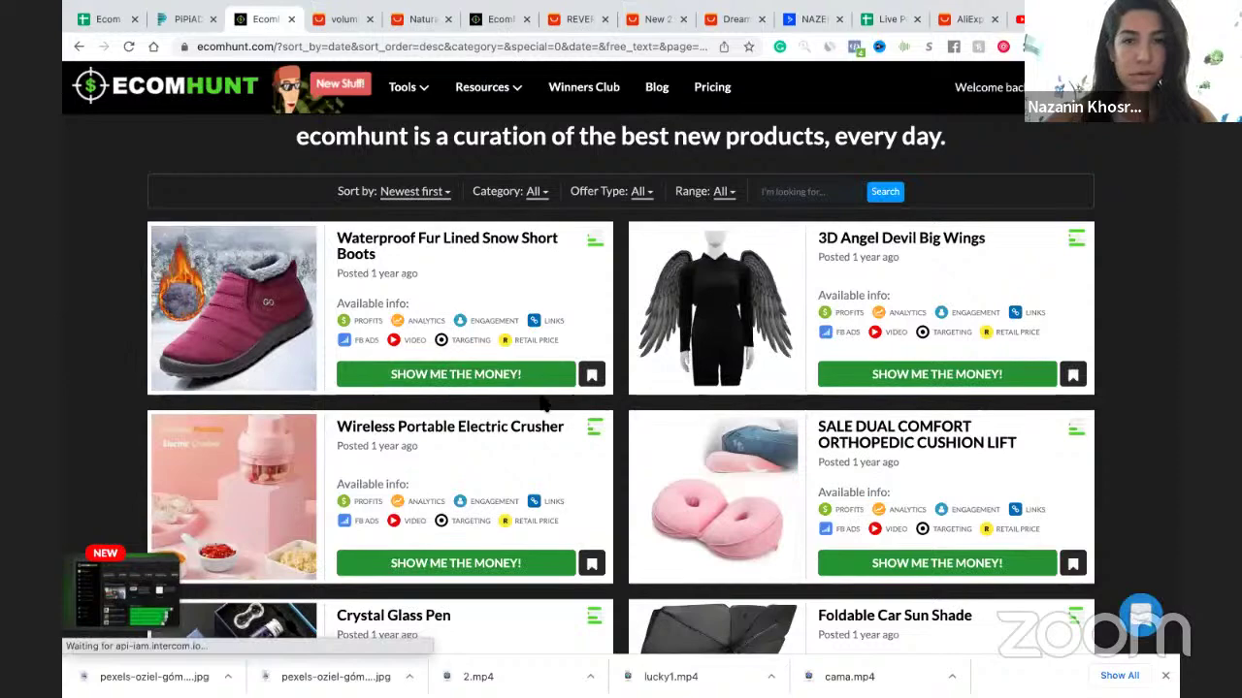
scroll(592, 388, "down", 2)
scroll(620, 439, "down", 3)
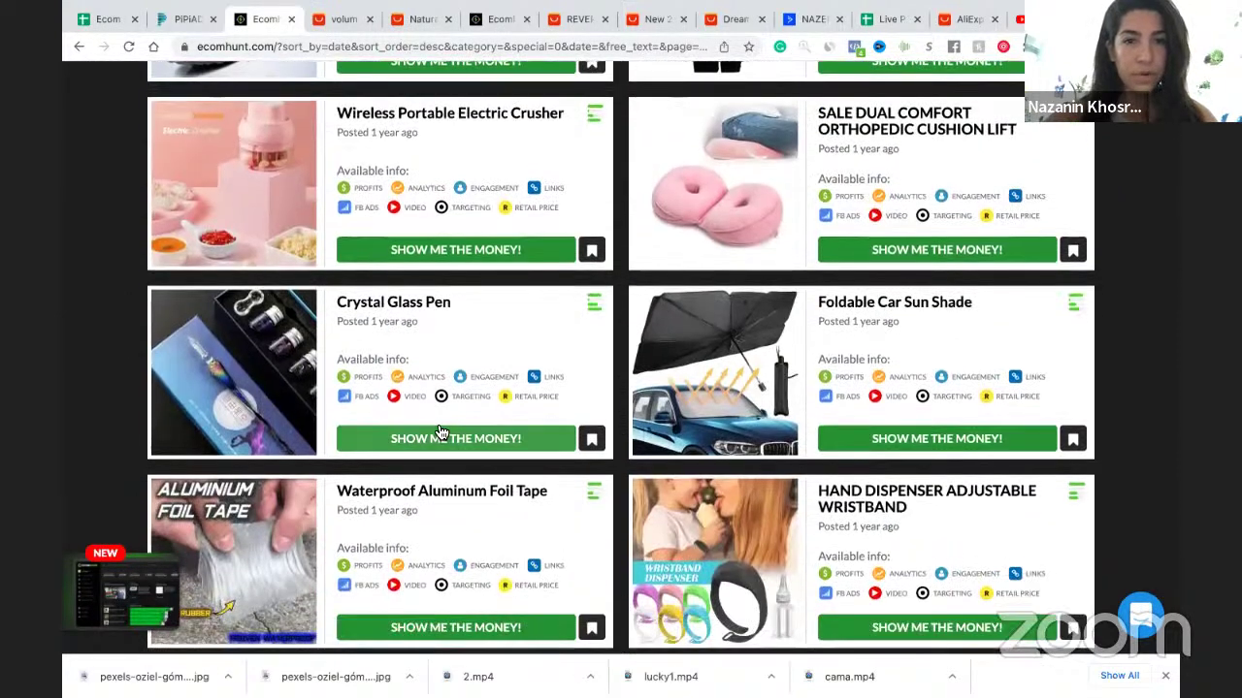
right_click(439, 432)
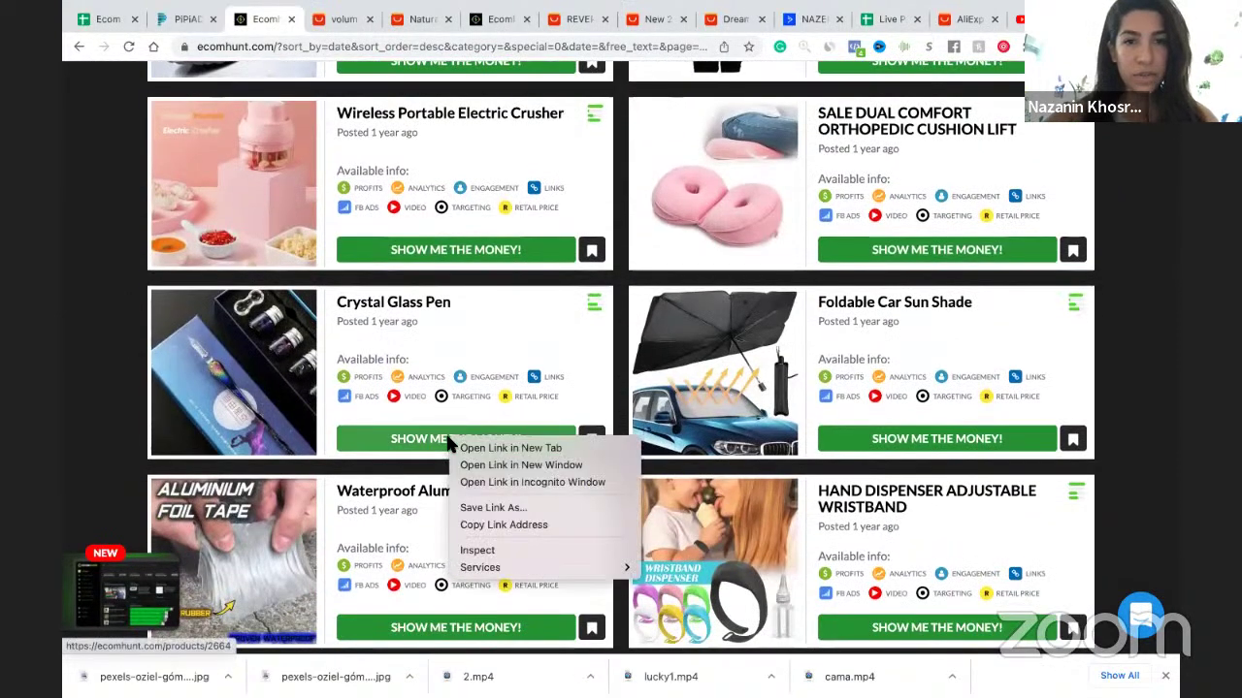
left_click(466, 445)
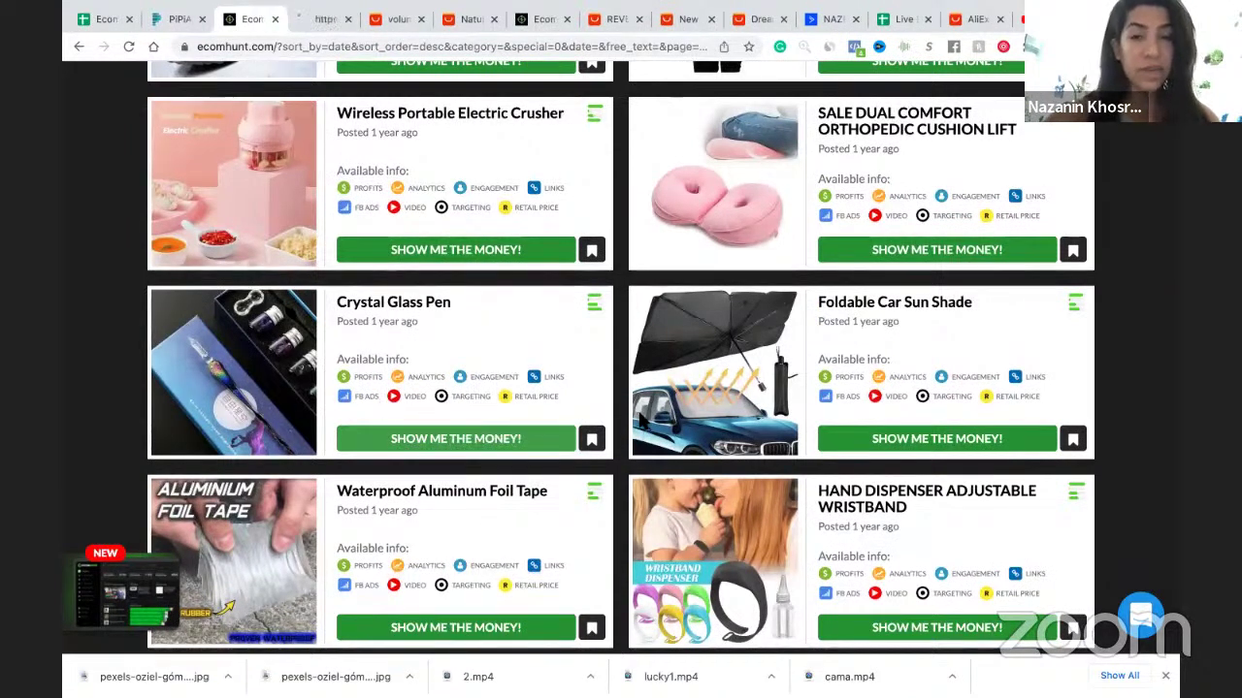
Look through the remaining products on page 61 of the Ecomhunt list for further candidates
scroll(626, 473, "down", 2)
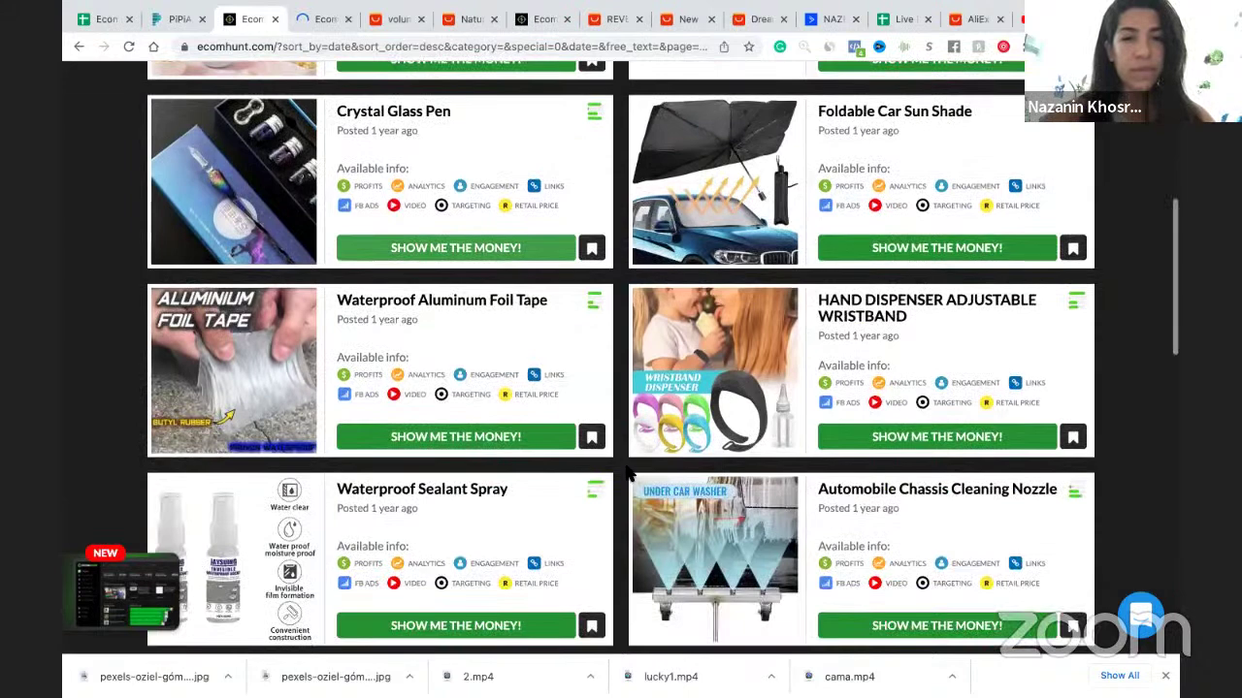
scroll(626, 472, "down", 4)
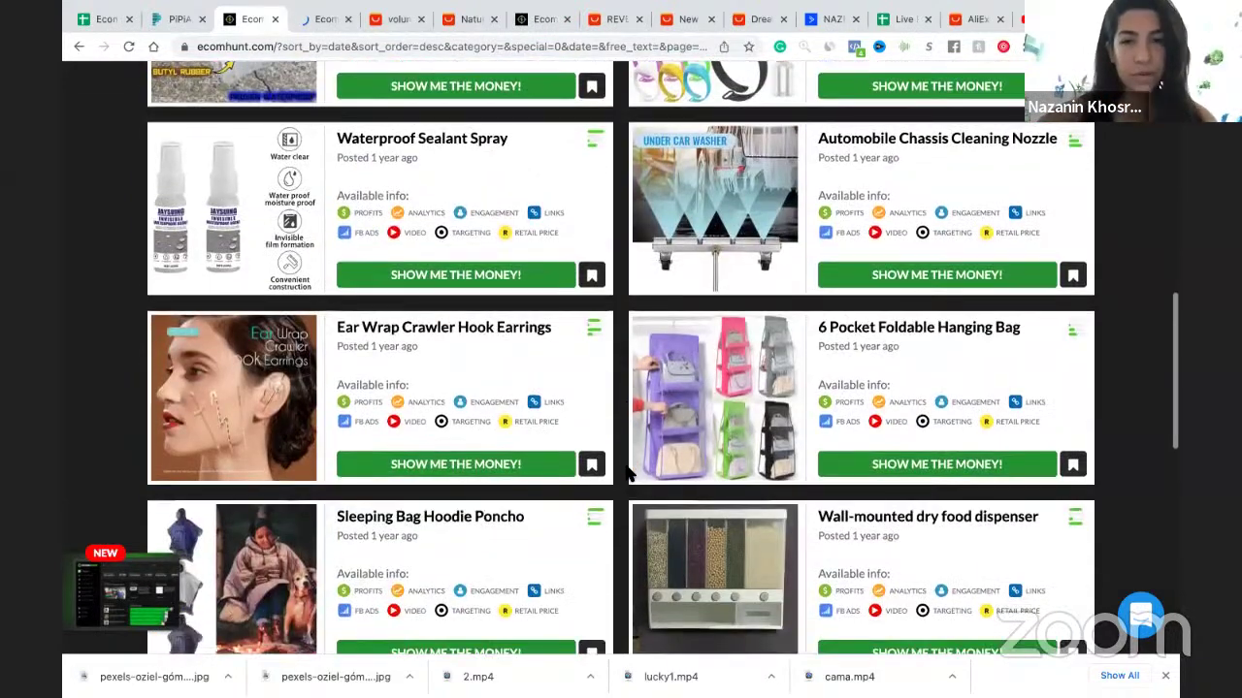
scroll(625, 472, "down", 2)
scroll(626, 473, "down", 2)
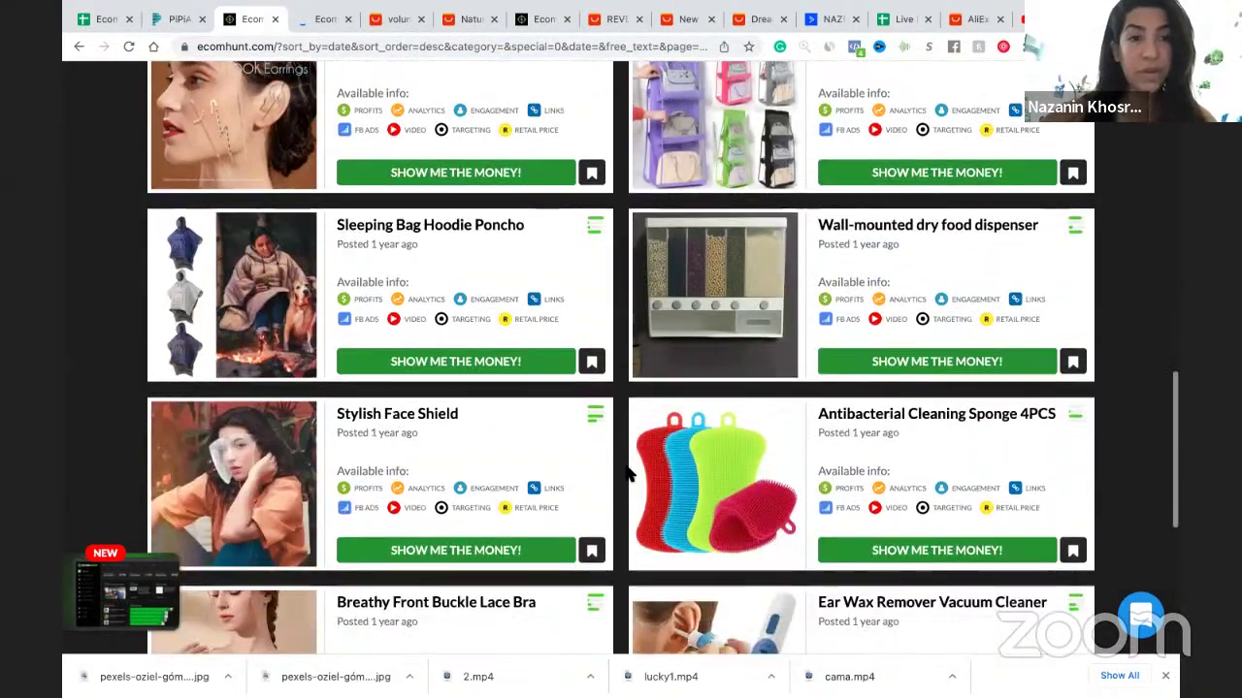
scroll(627, 473, "down", 3)
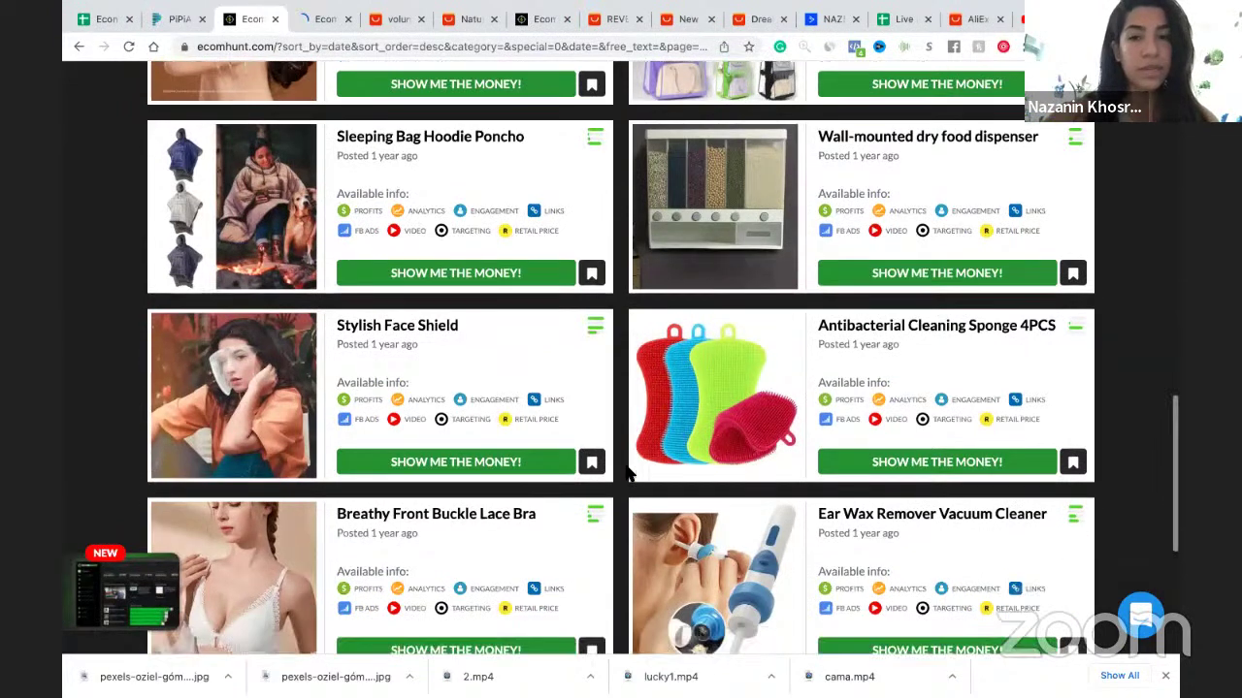
scroll(627, 472, "down", 2)
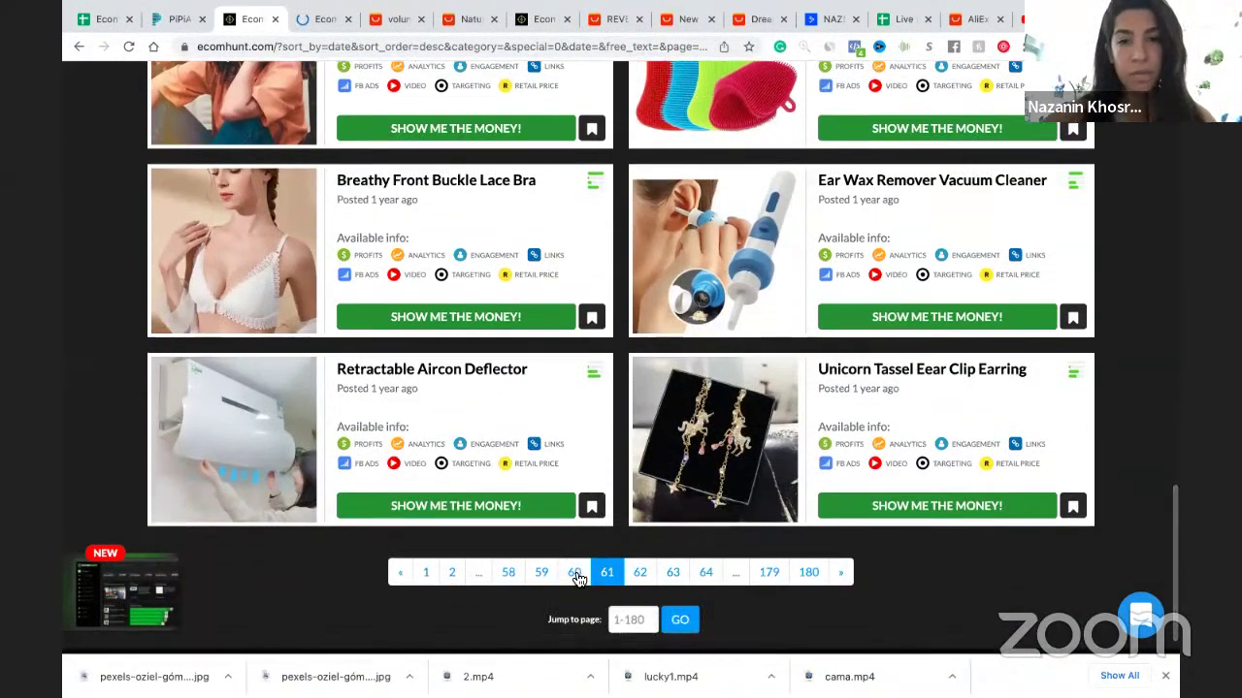
Go to page 60 and open Magical Sticks and Balls 63pcs and Super Soft Home Slippers in new tabs
left_click(574, 573)
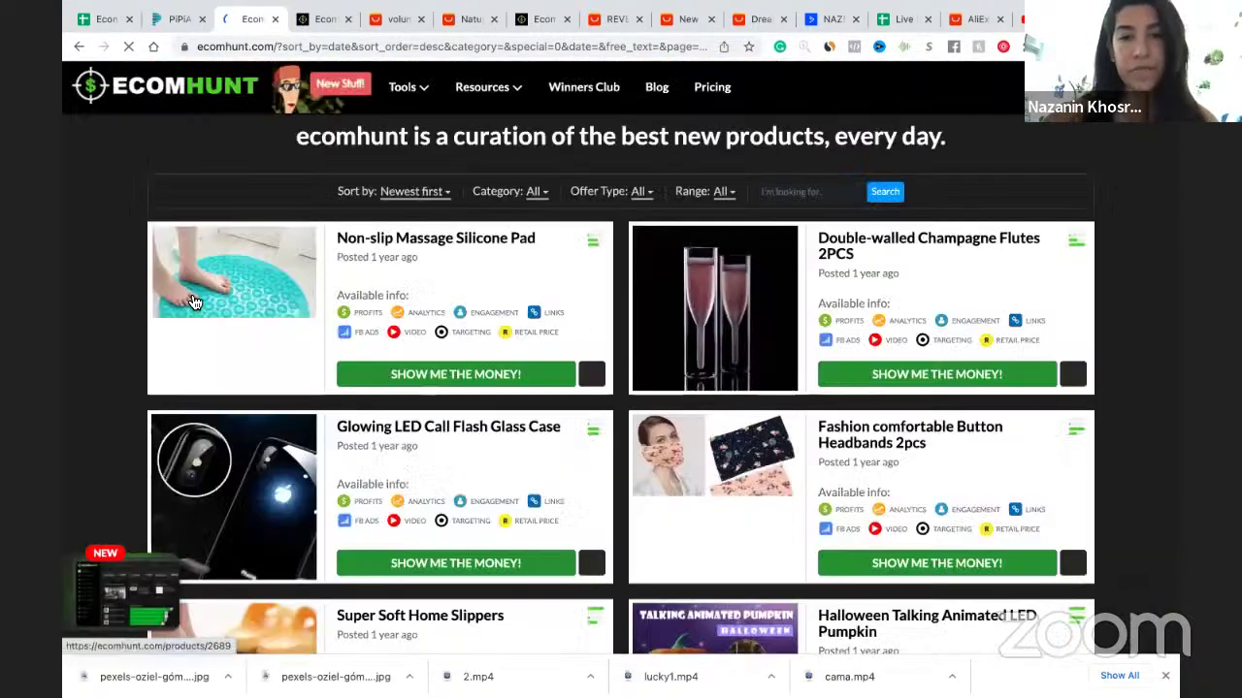
scroll(195, 285, "down", 1)
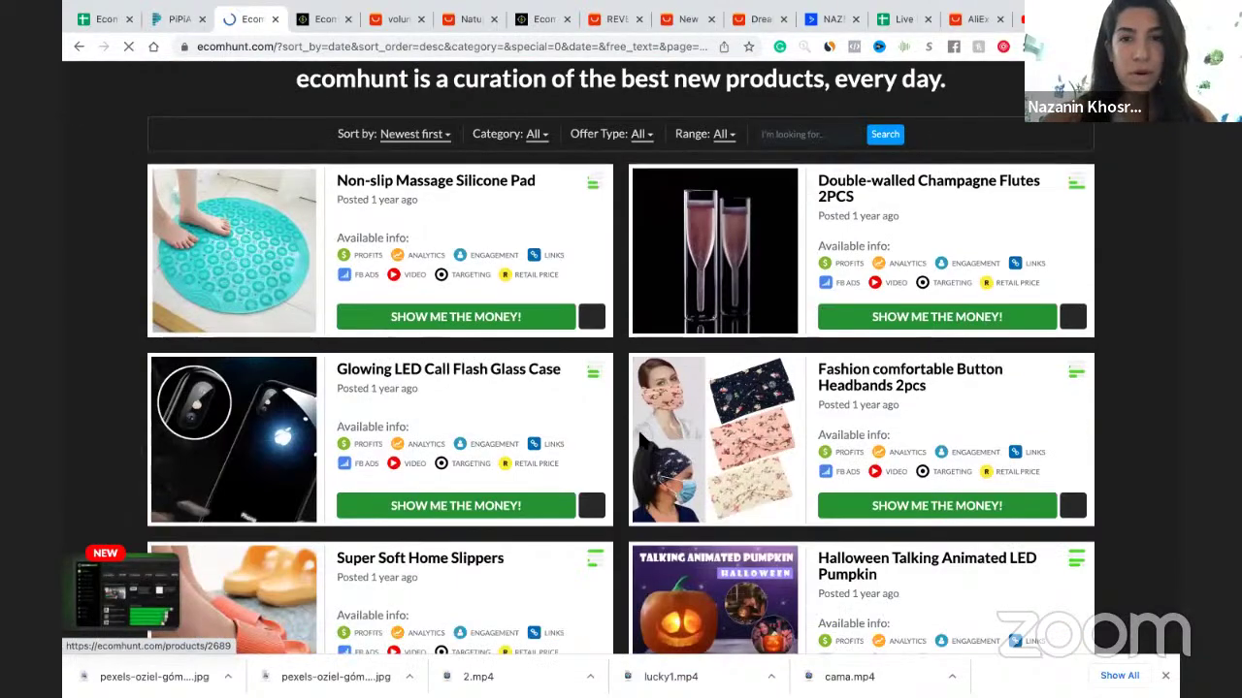
scroll(624, 456, "down", 1)
scroll(625, 456, "down", 1)
scroll(625, 456, "up", 2)
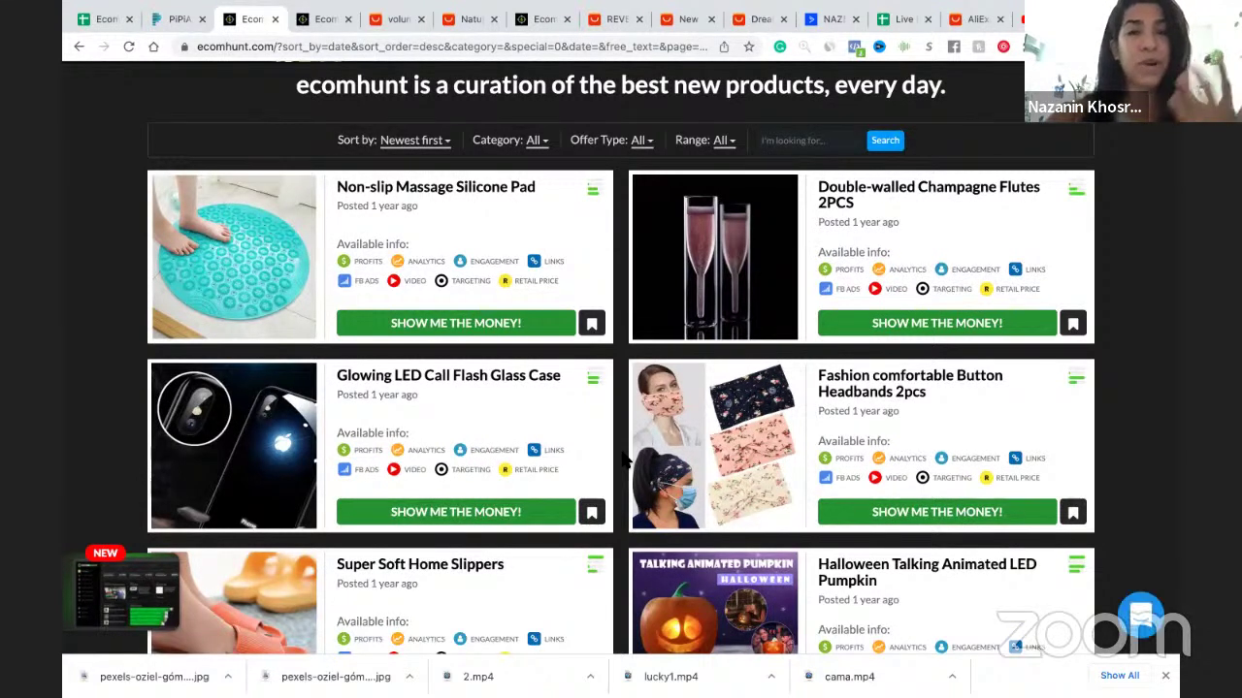
scroll(625, 462, "down", 3)
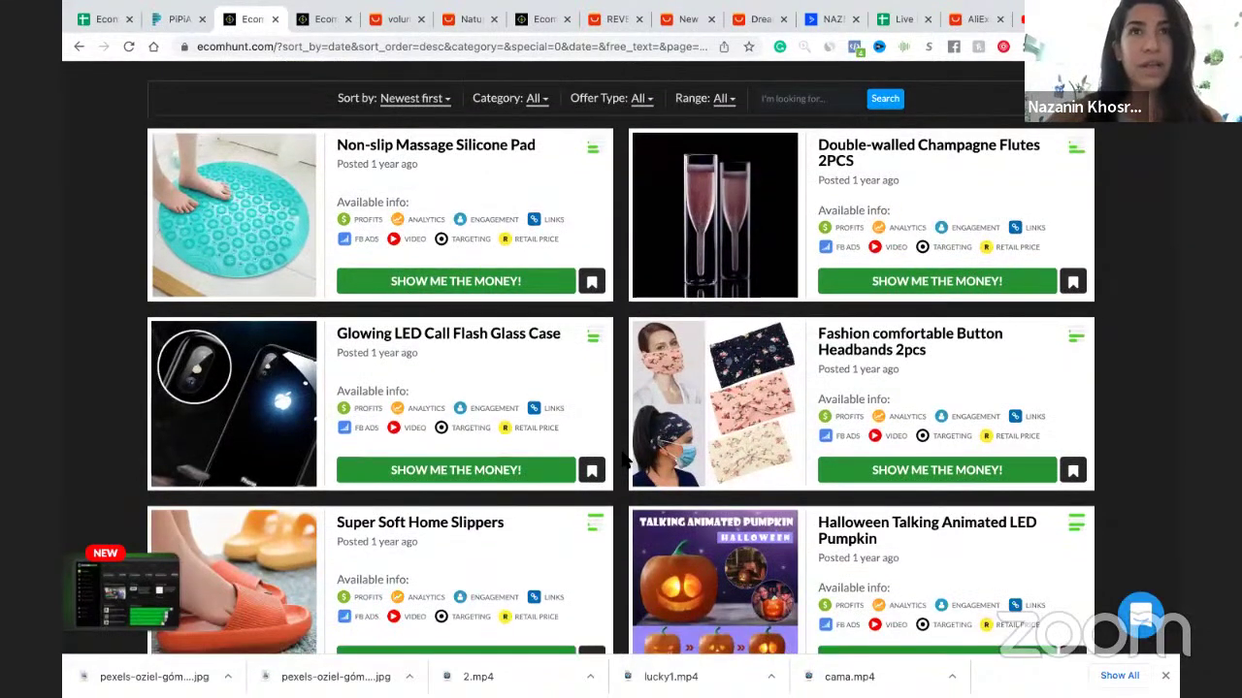
scroll(626, 462, "down", 5)
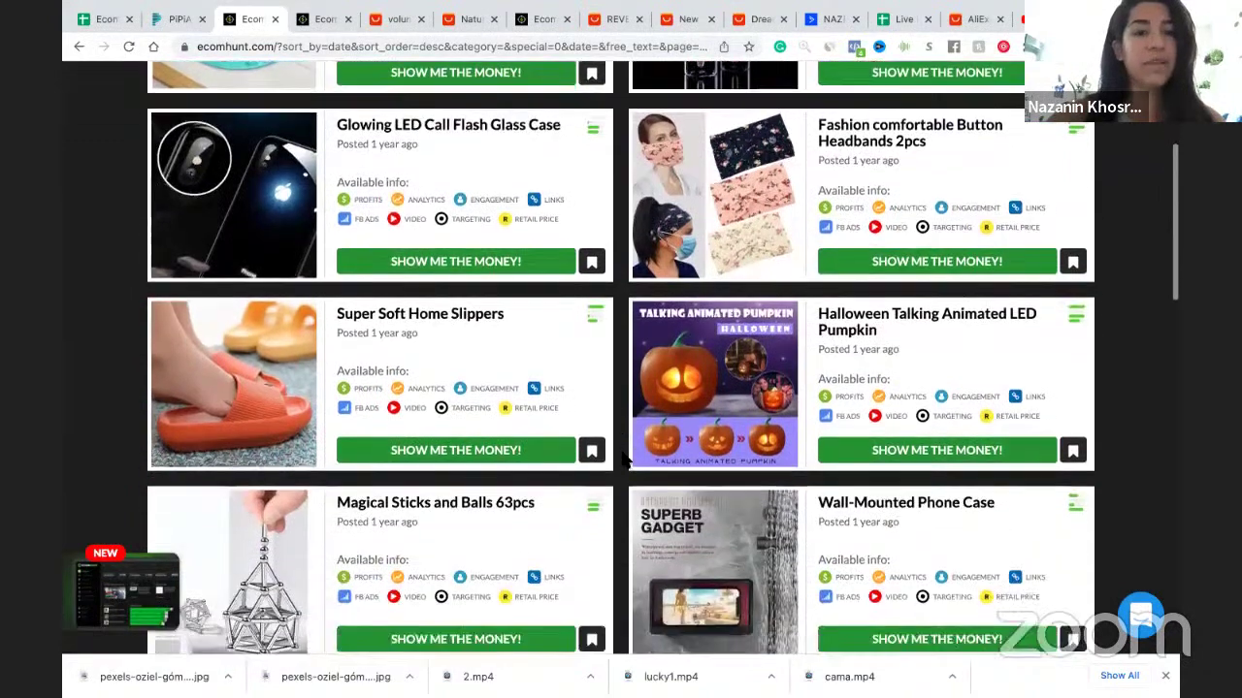
scroll(625, 462, "down", 3)
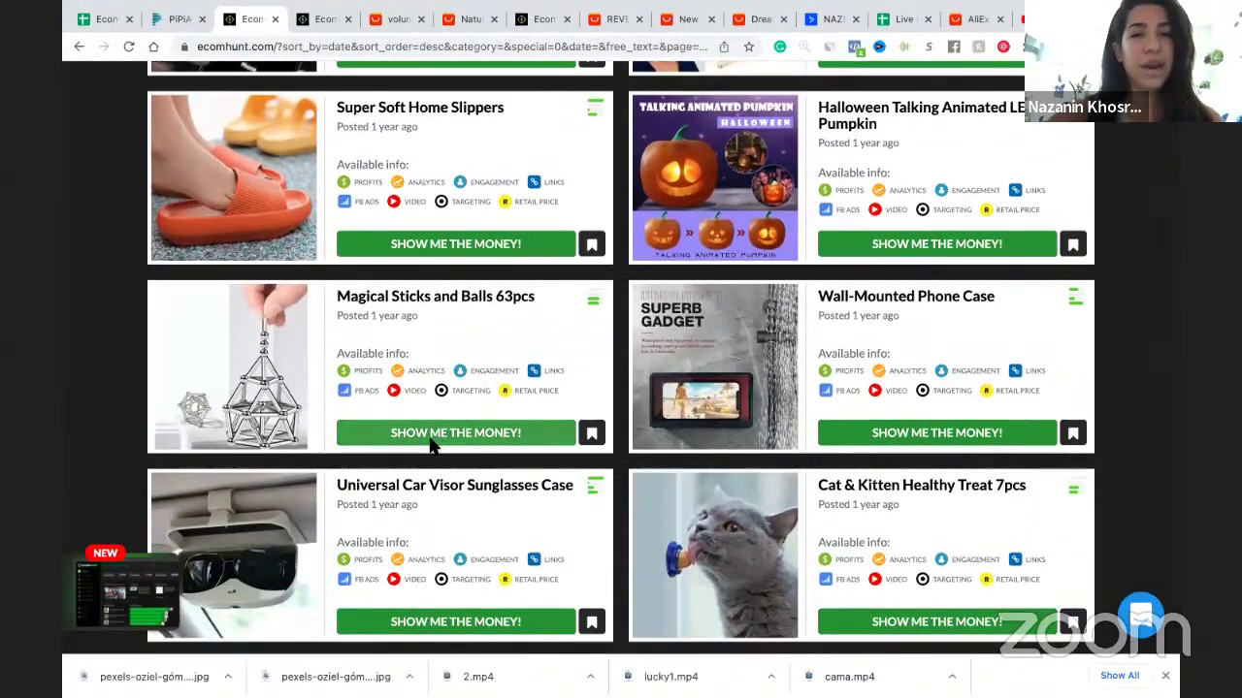
right_click(431, 444)
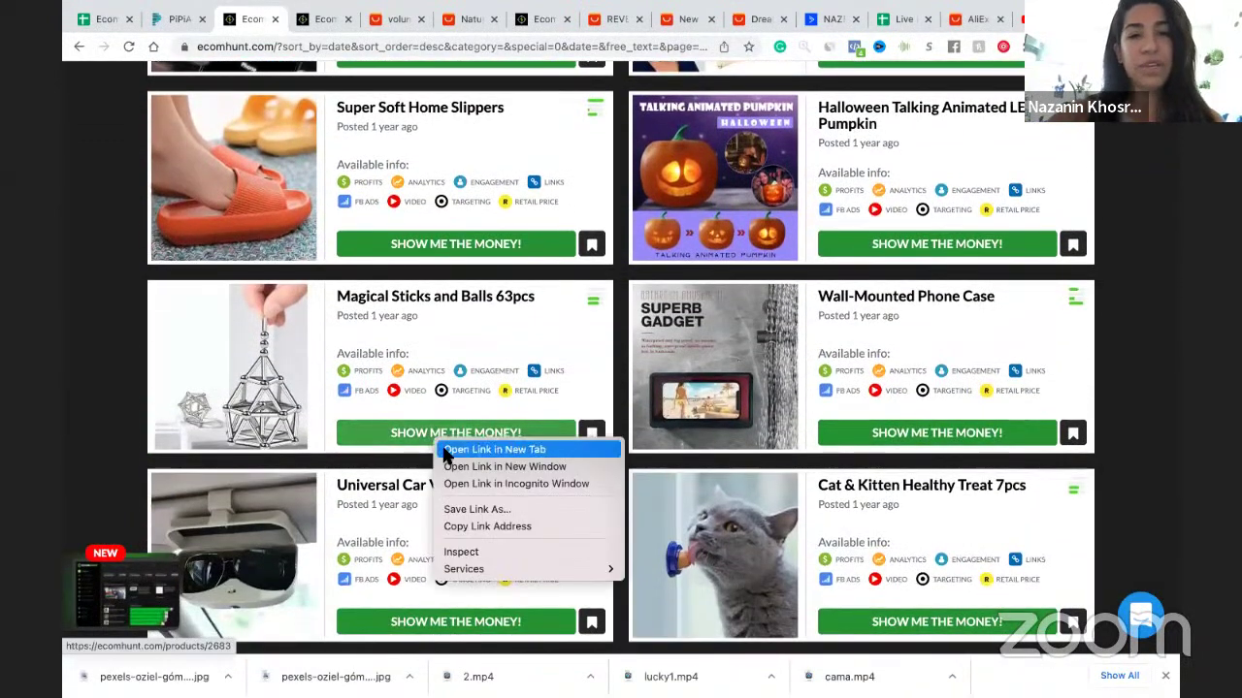
left_click(442, 450)
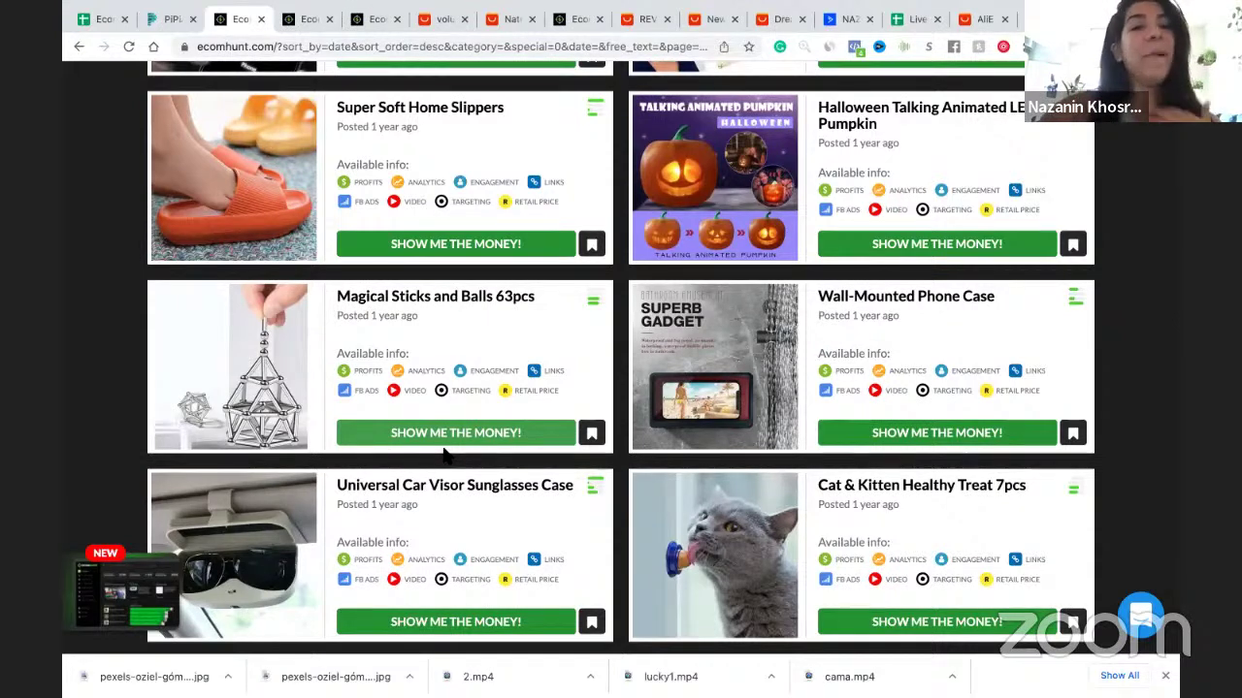
right_click(434, 242)
left_click(470, 255)
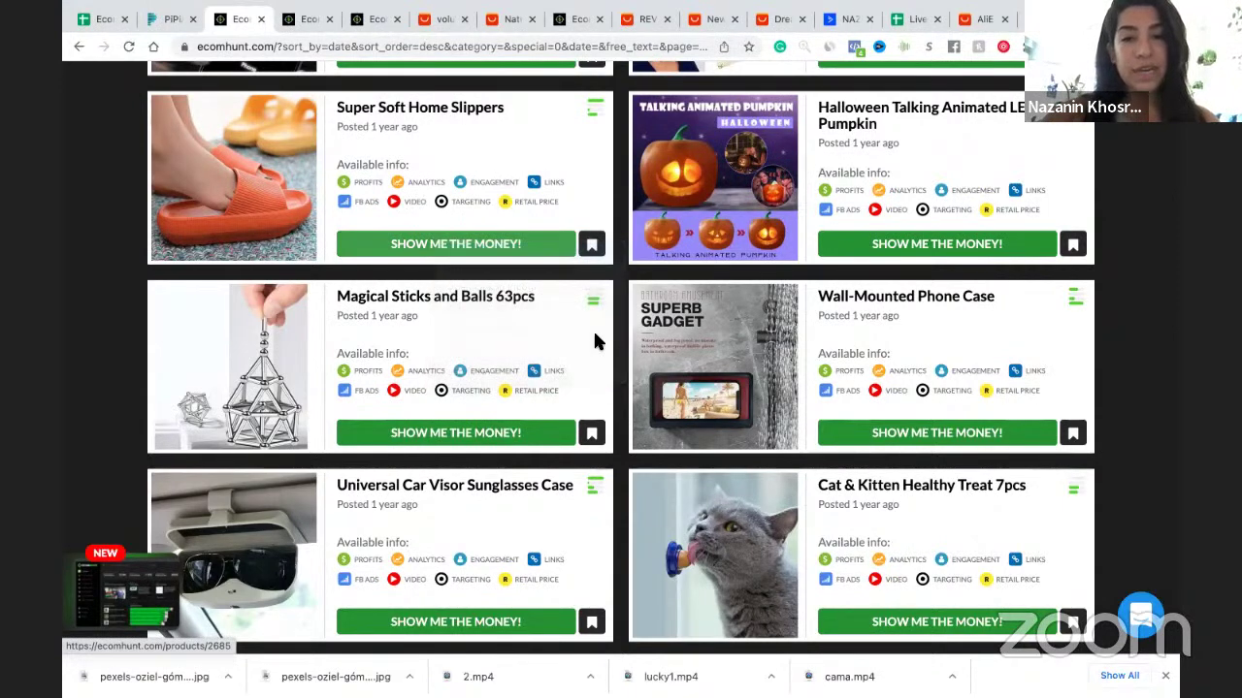
Look through the rest of the products on page 60 for further candidates
scroll(592, 339, "down", 3)
scroll(624, 436, "down", 3)
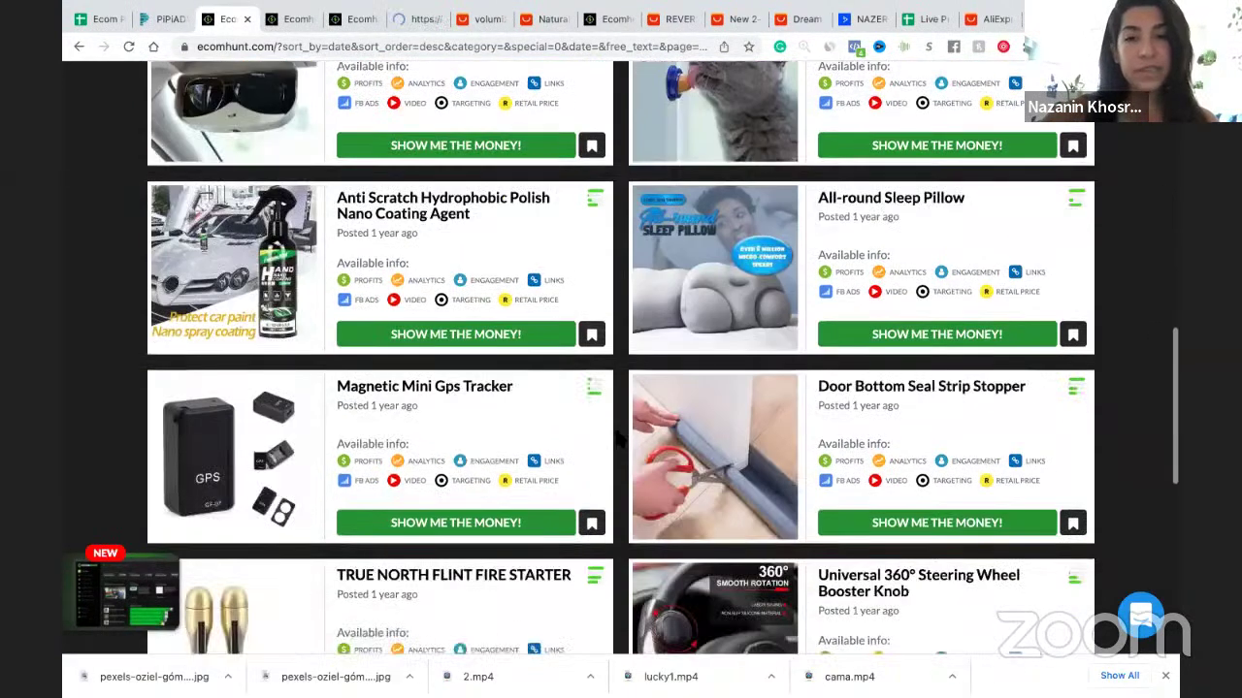
scroll(620, 456, "down", 1)
scroll(625, 482, "down", 5)
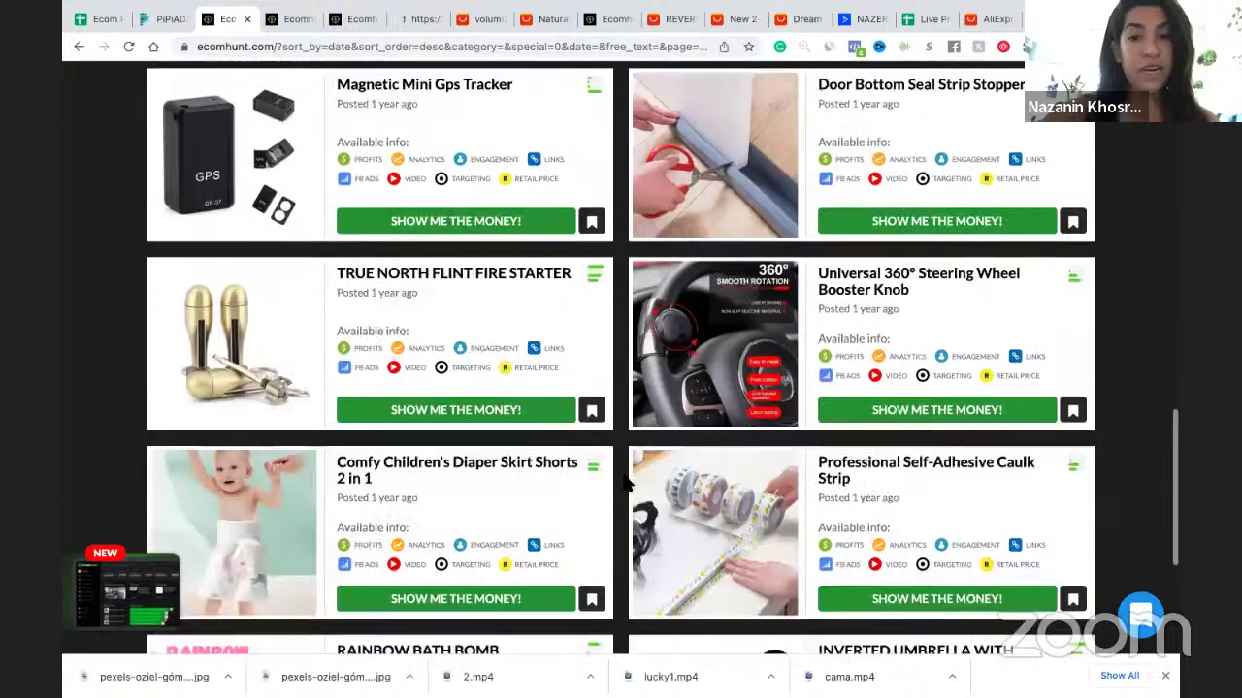
scroll(626, 483, "down", 1)
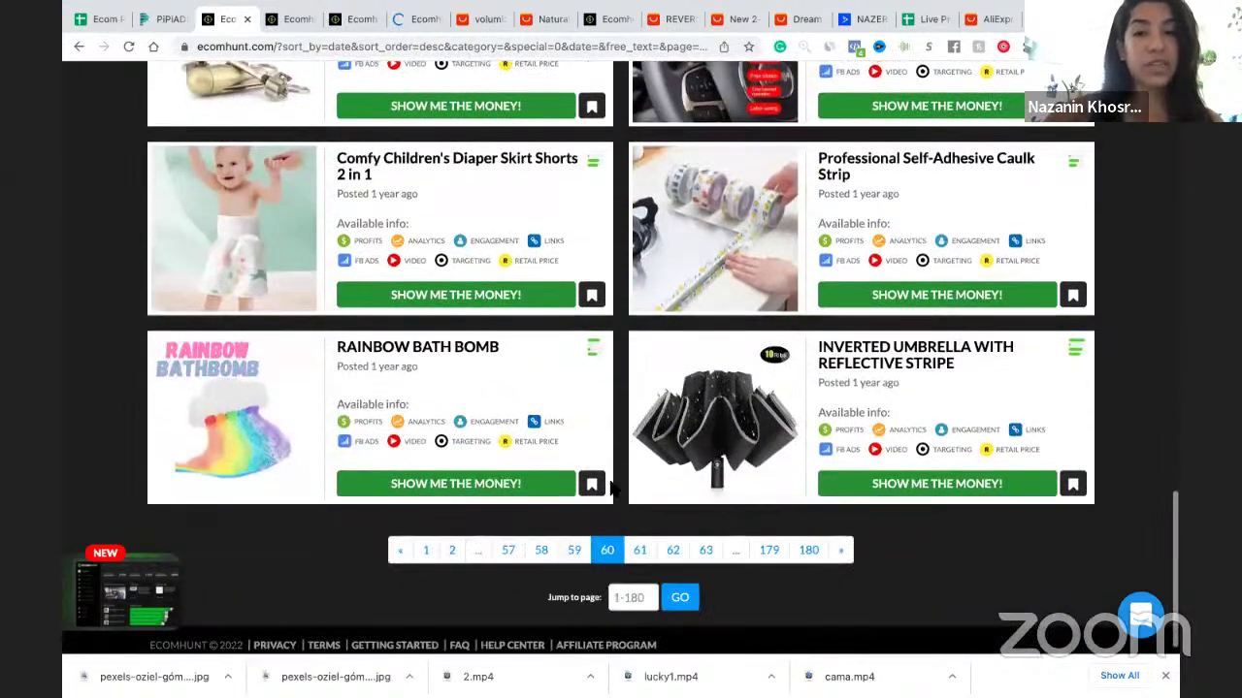
Go to page 59 of the Ecomhunt product list and look through its products for further candidates
left_click(575, 550)
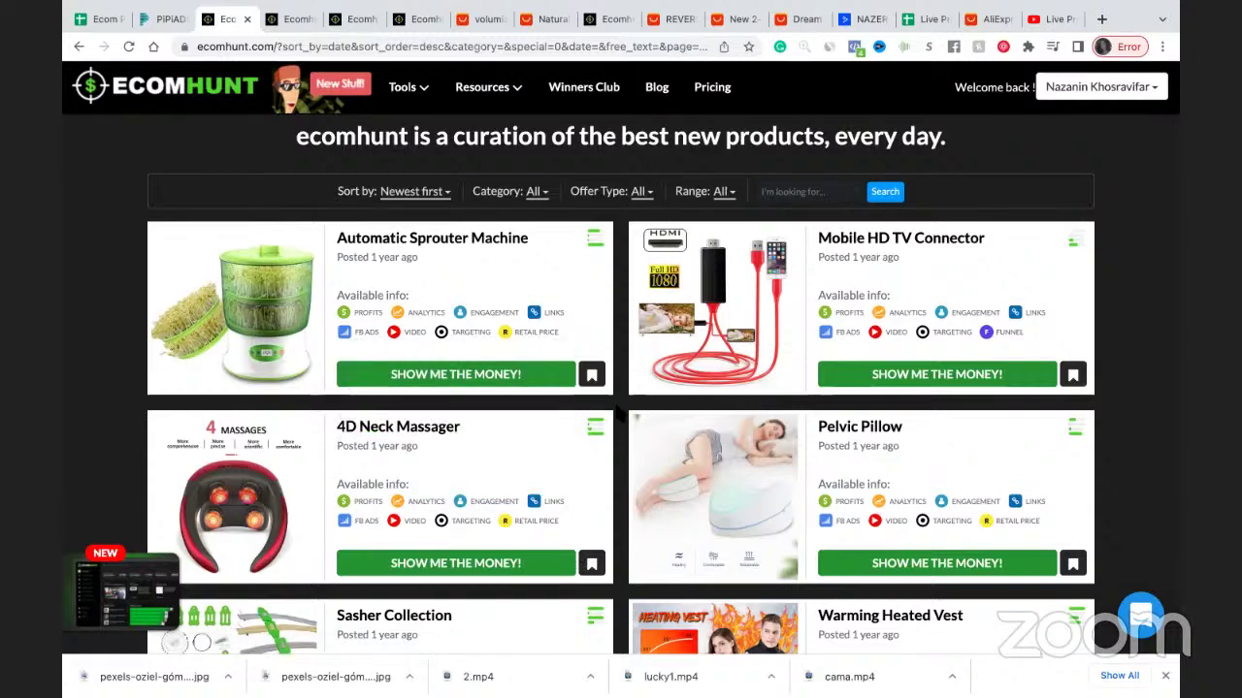
scroll(617, 414, "down", 3)
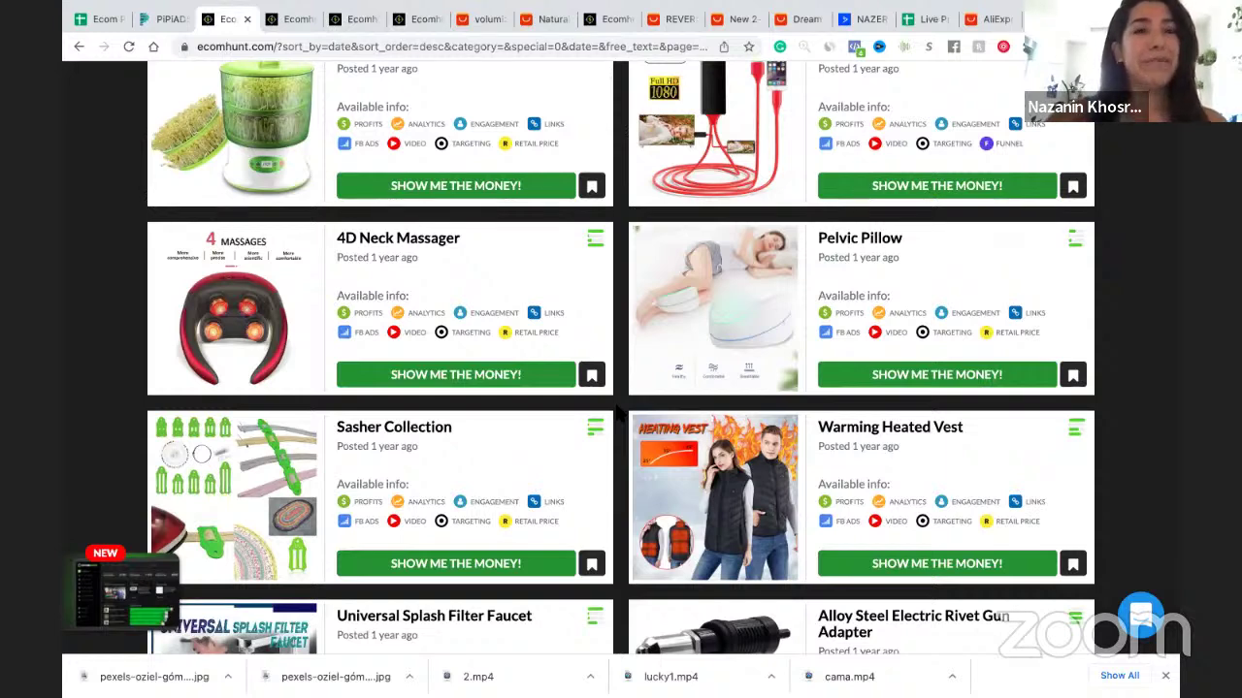
scroll(617, 413, "down", 1)
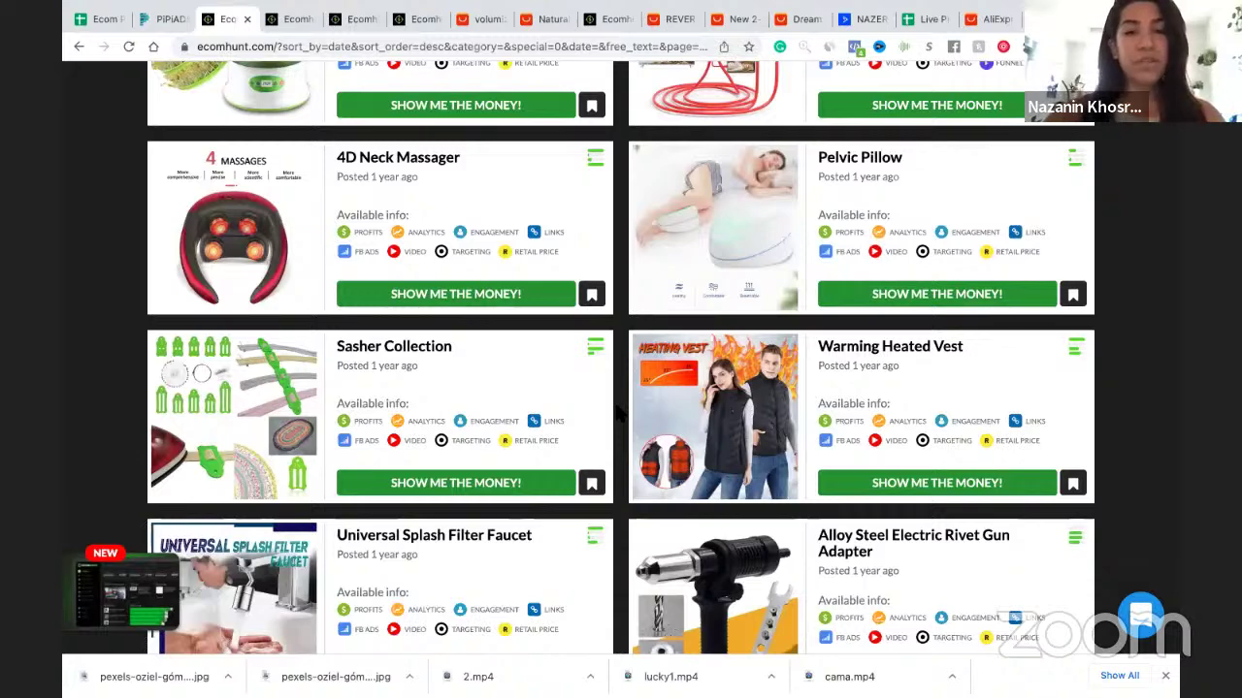
scroll(617, 413, "down", 2)
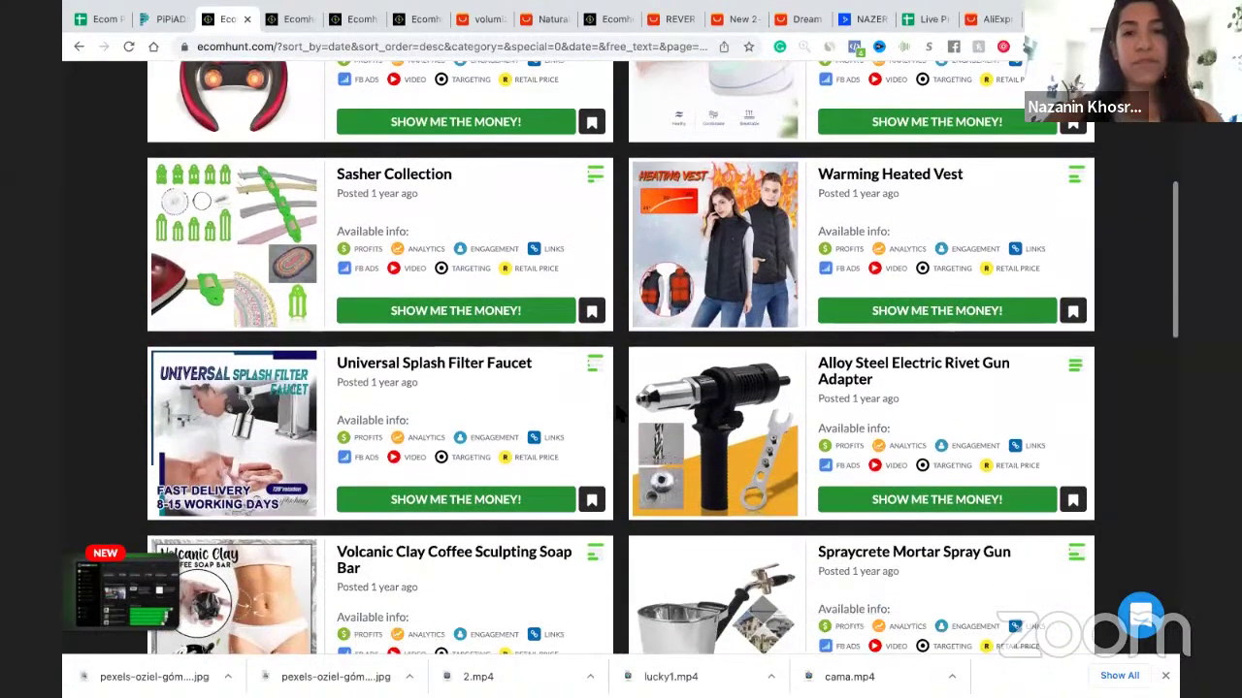
scroll(617, 414, "down", 1)
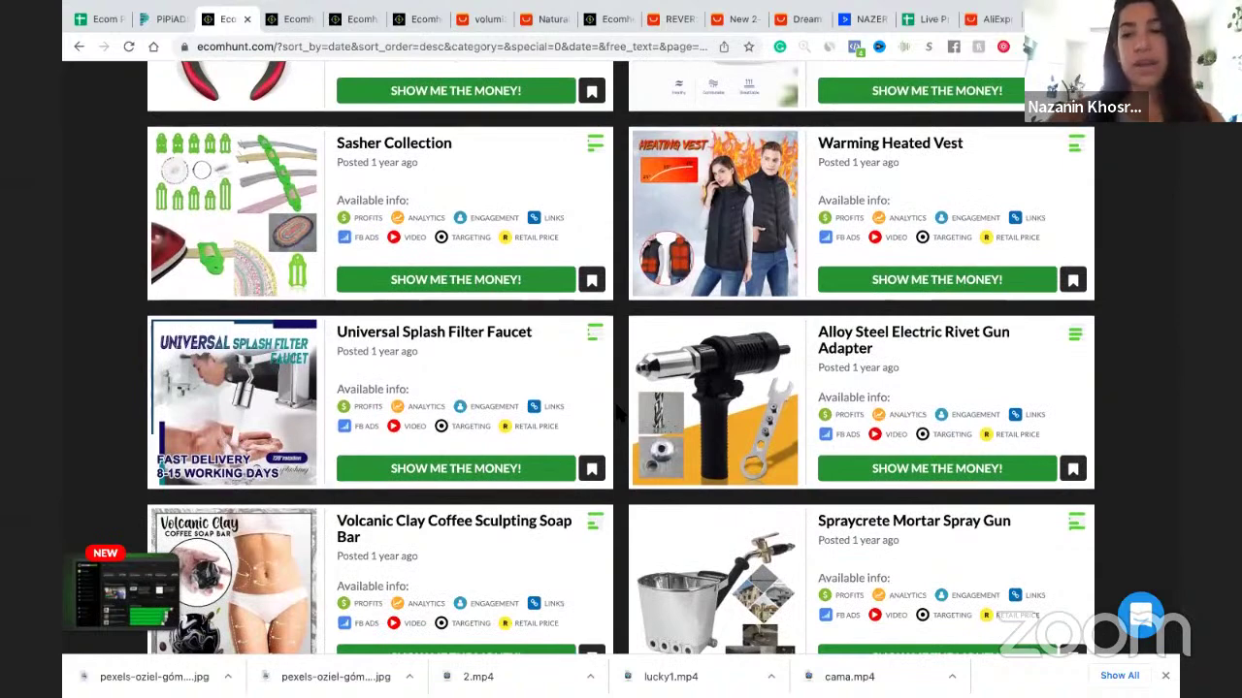
scroll(617, 411, "down", 1)
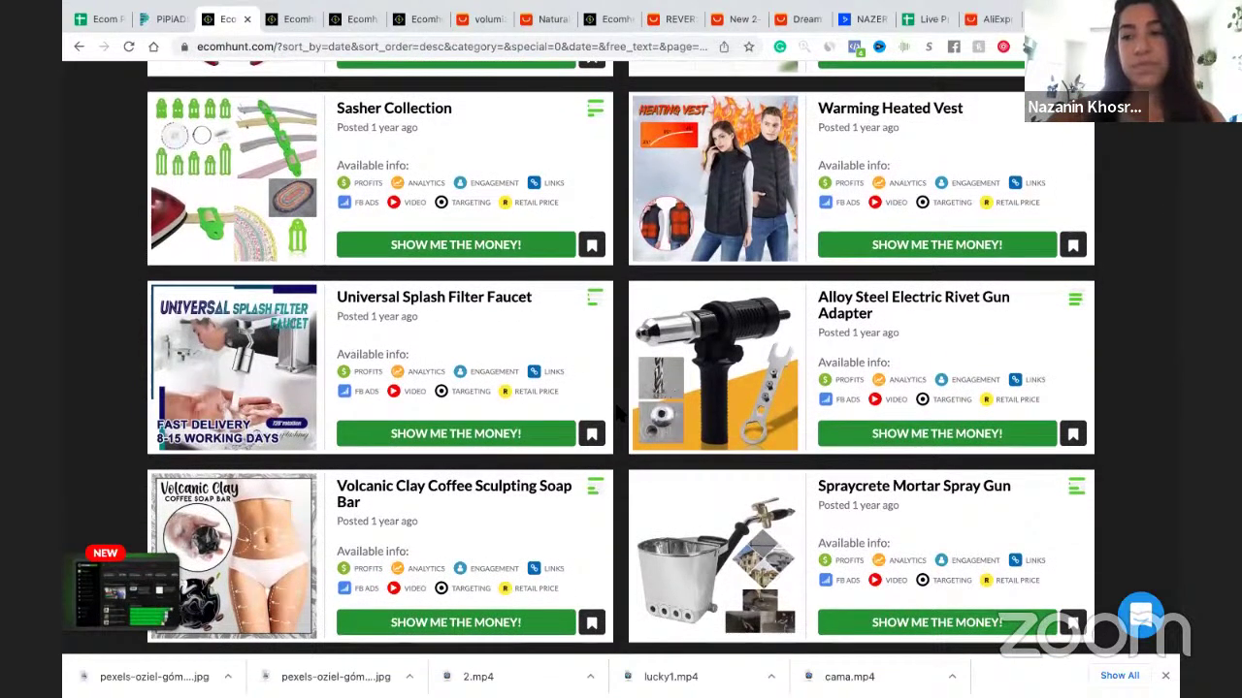
scroll(618, 411, "down", 1)
scroll(618, 412, "down", 2)
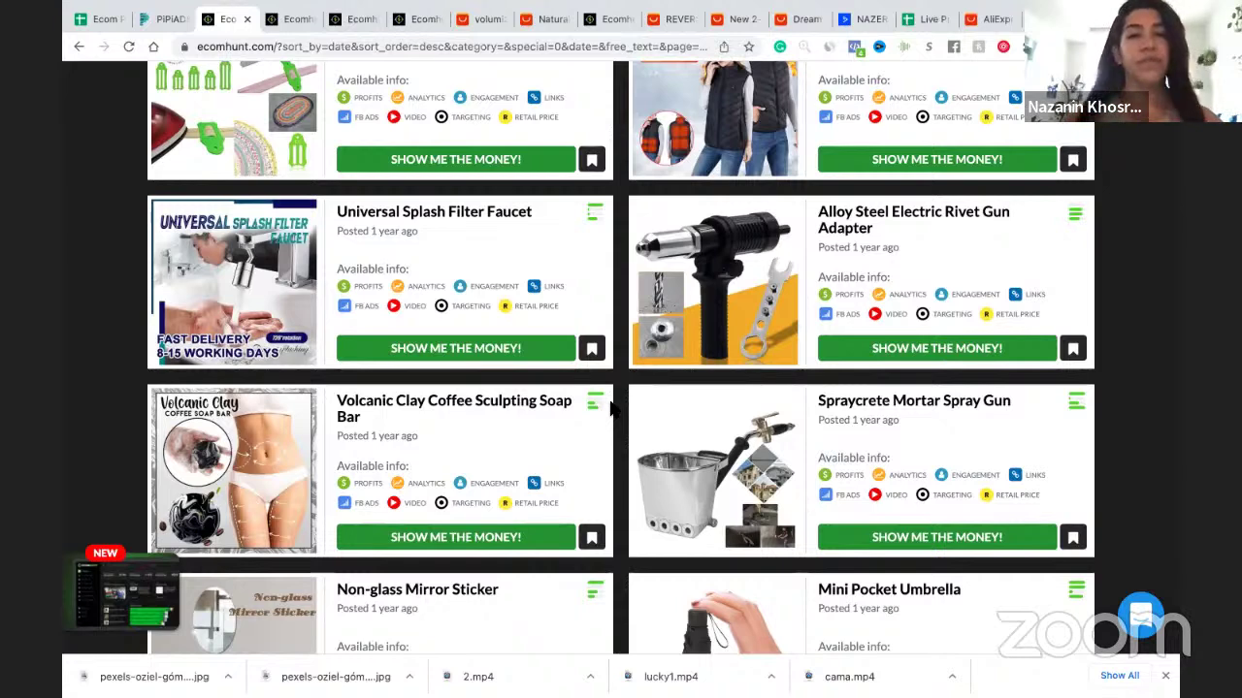
scroll(611, 411, "down", 1)
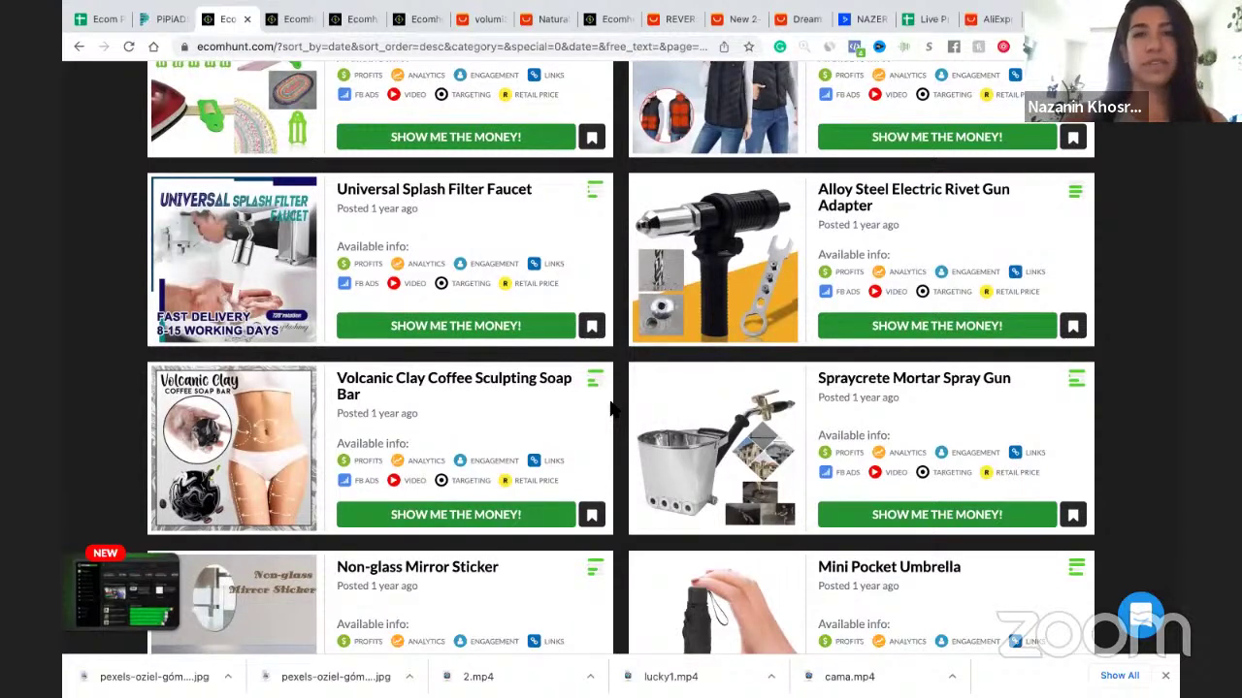
scroll(611, 411, "down", 1)
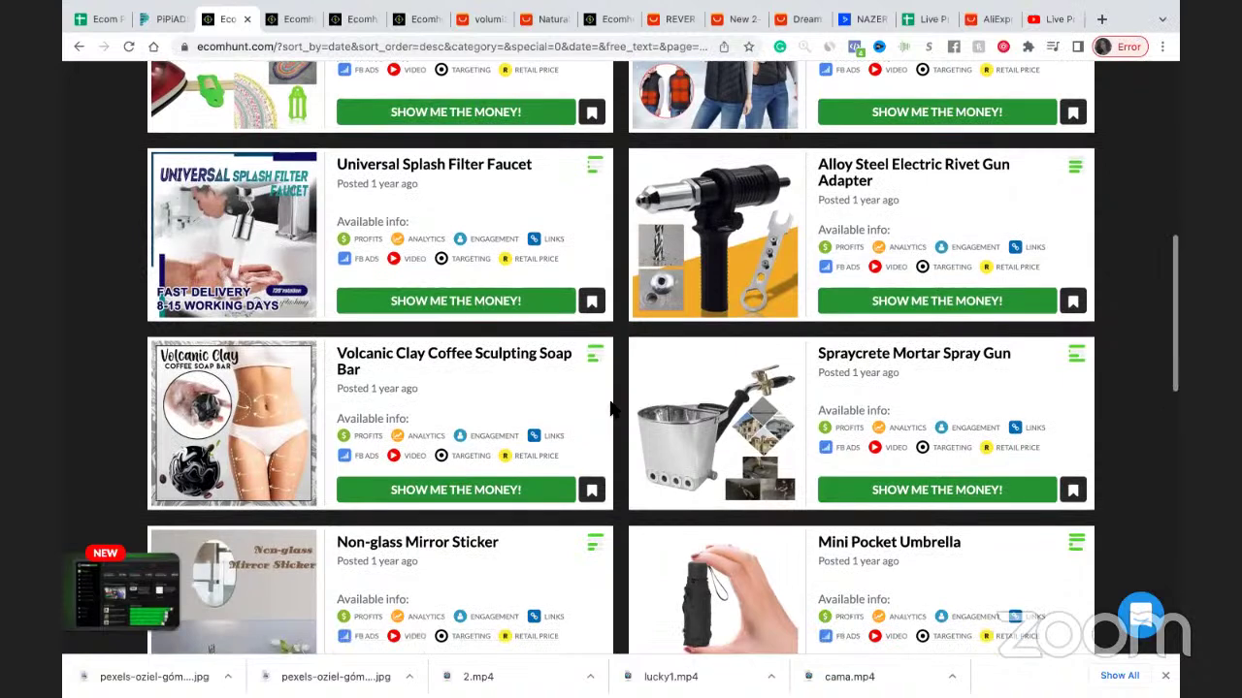
right_click(617, 414)
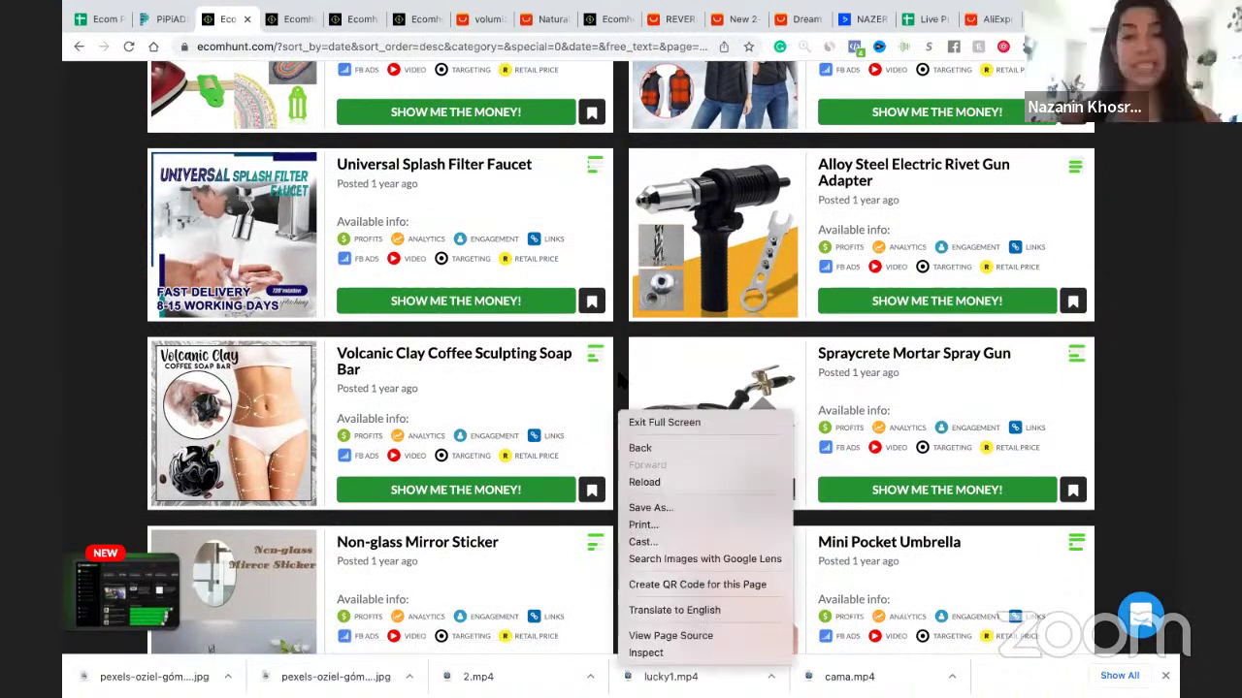
left_click(620, 383)
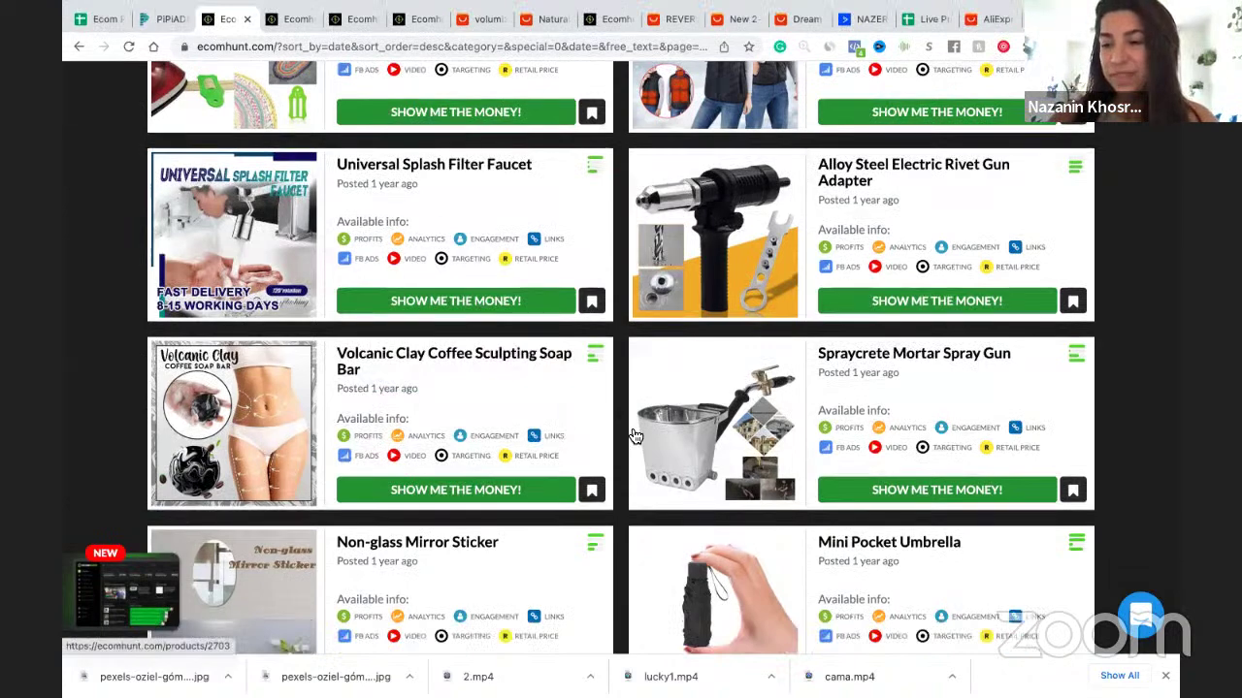
scroll(664, 504, "down", 5)
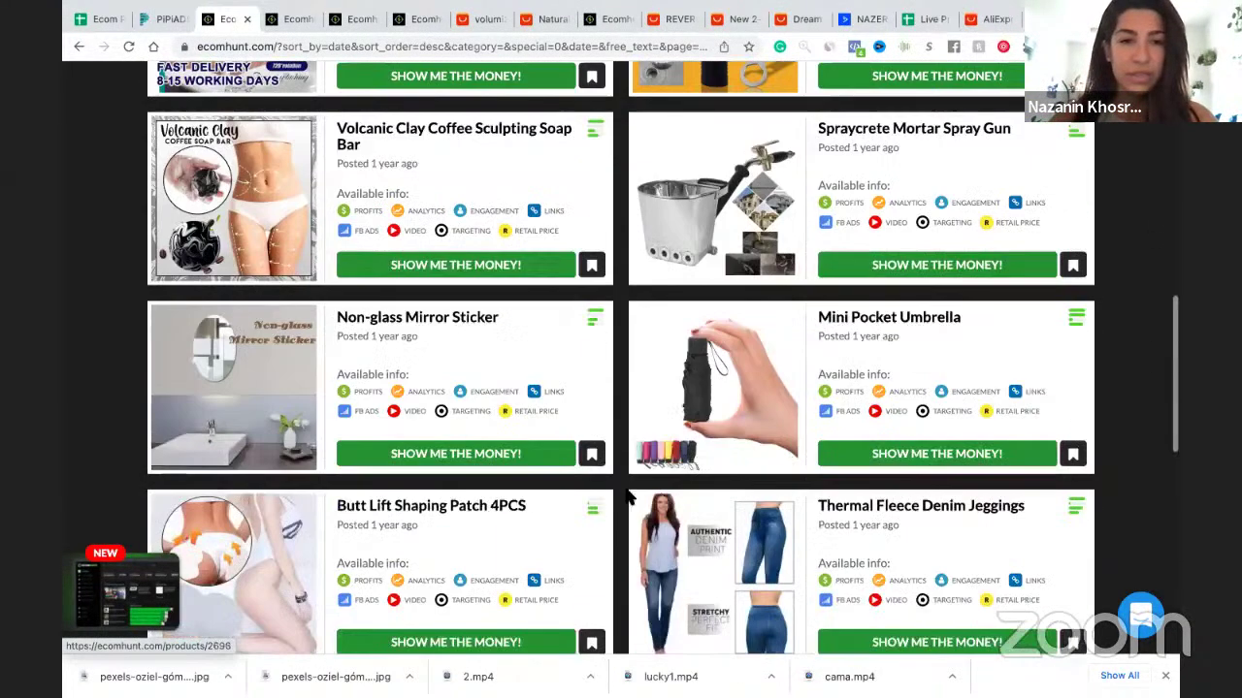
scroll(626, 497, "down", 1)
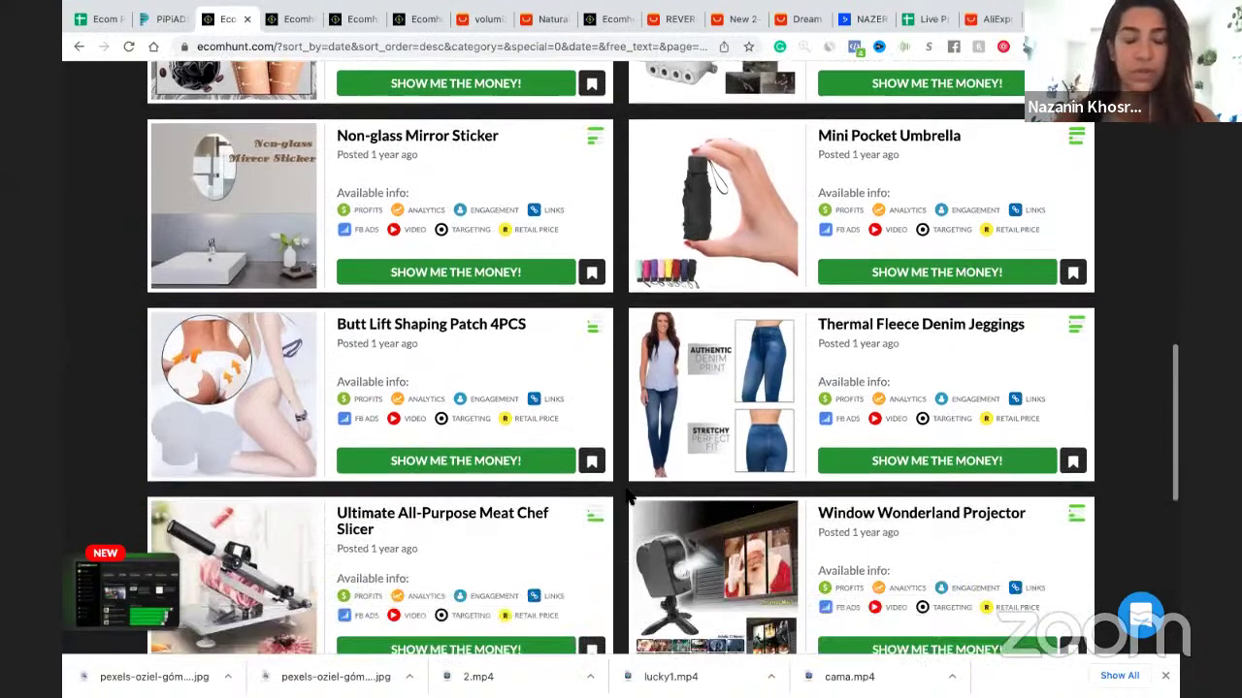
scroll(625, 496, "down", 5)
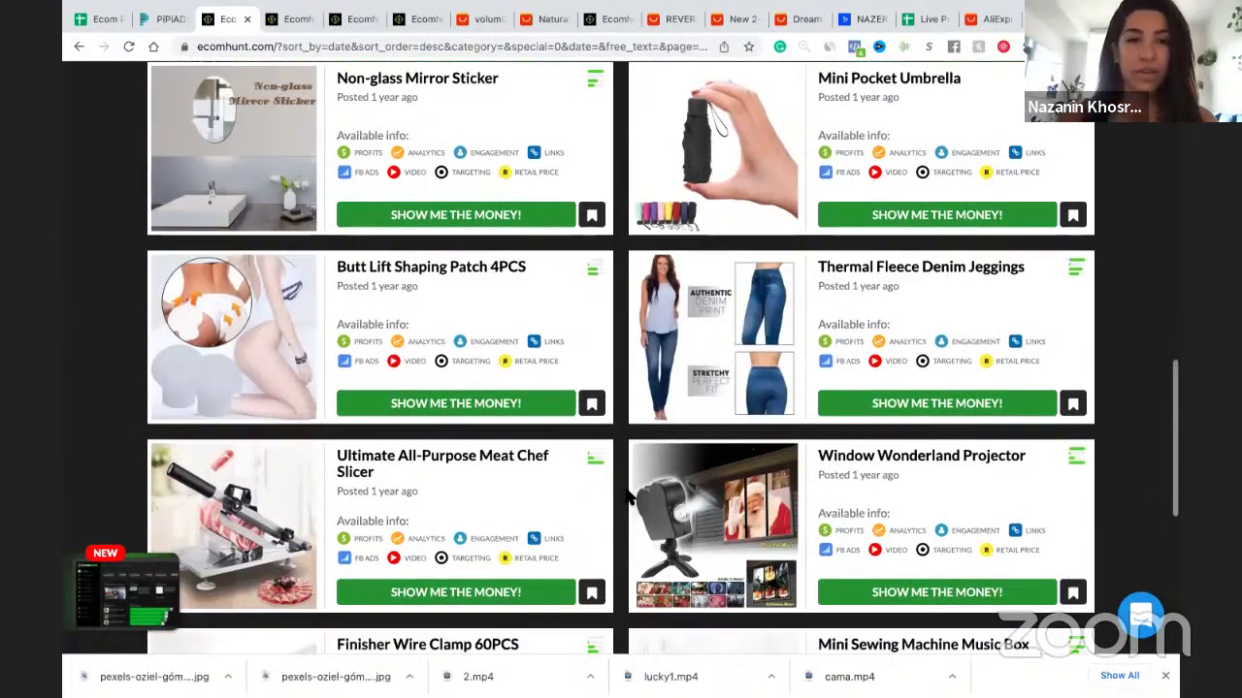
scroll(630, 504, "down", 3)
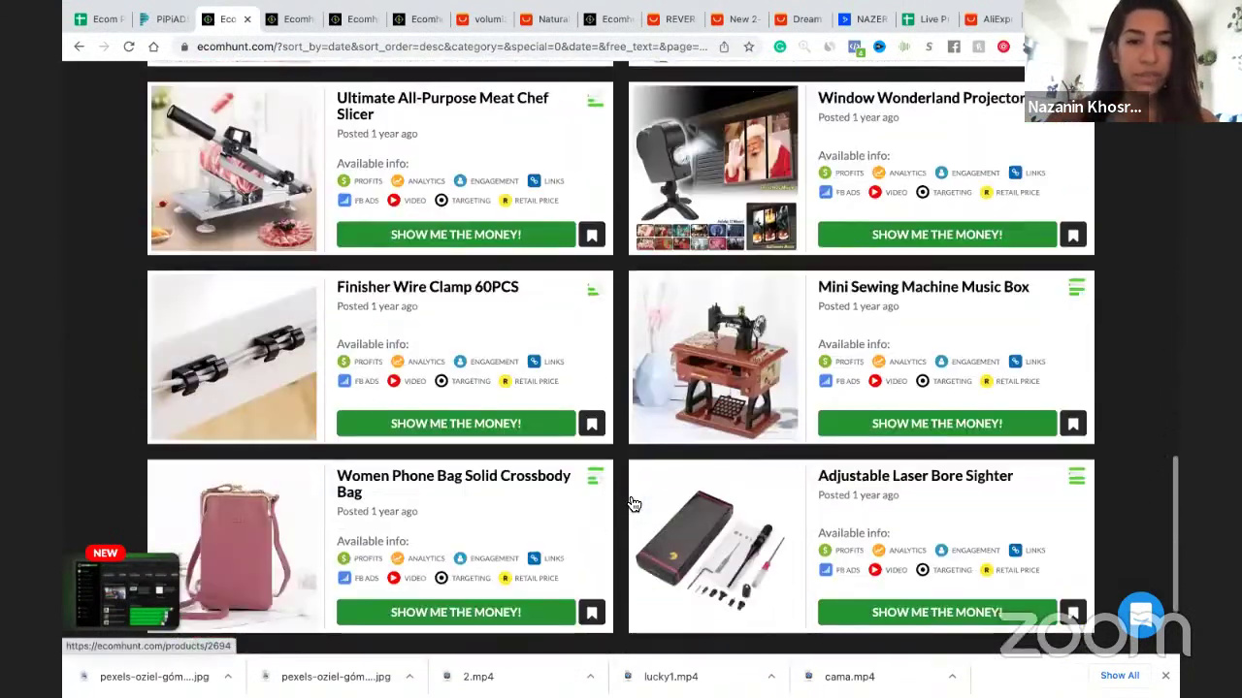
Go to the preceding page of the product list, open Mini Bluetooth Thermal Printer- ThermoPrint and view its AliExpress listing
left_click(576, 568)
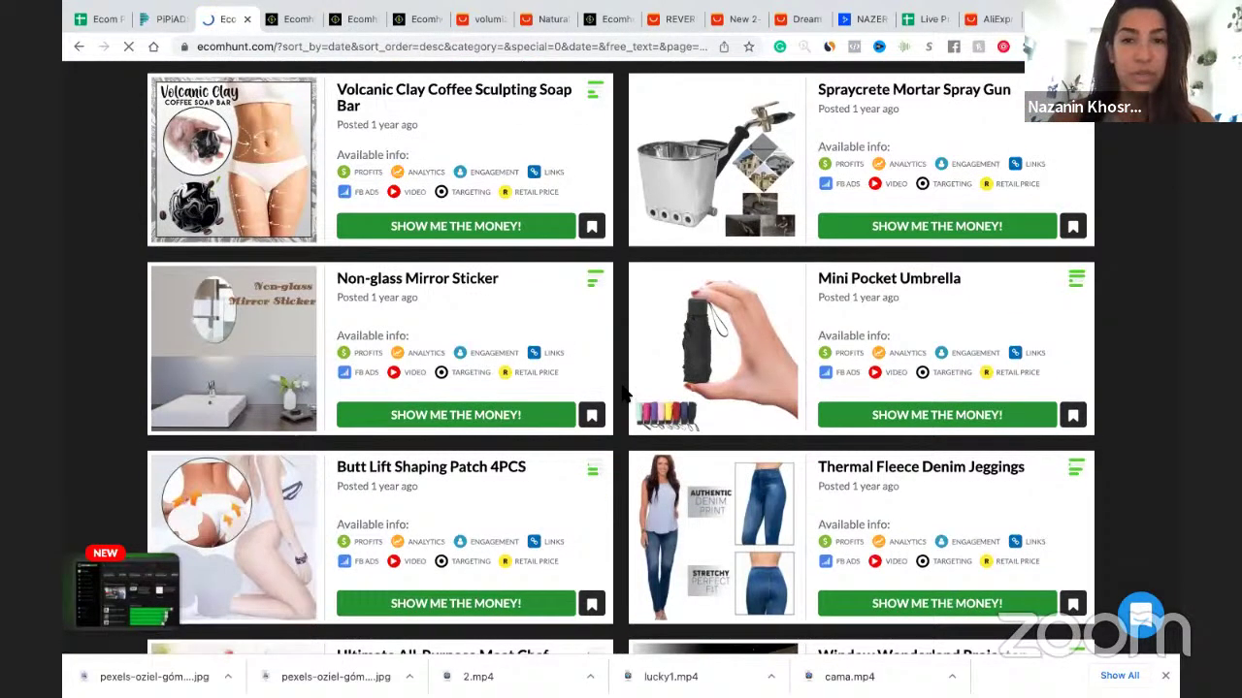
scroll(624, 394, "down", 1)
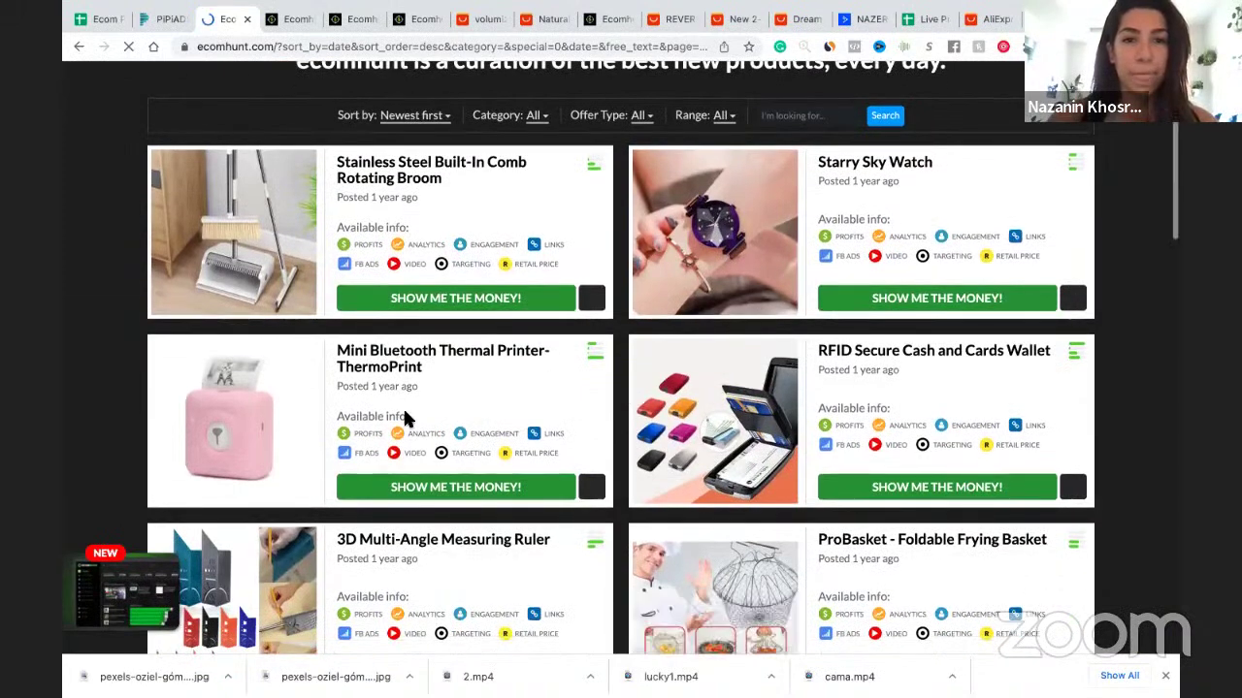
left_click(442, 489)
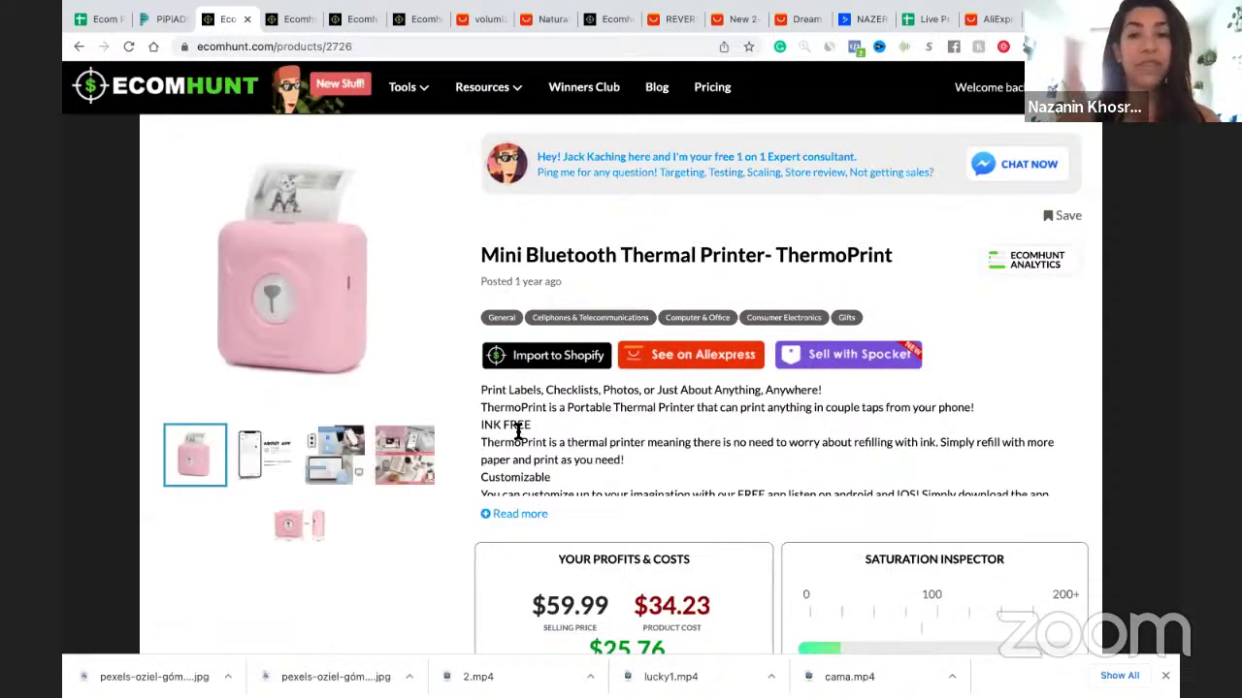
left_click(684, 357)
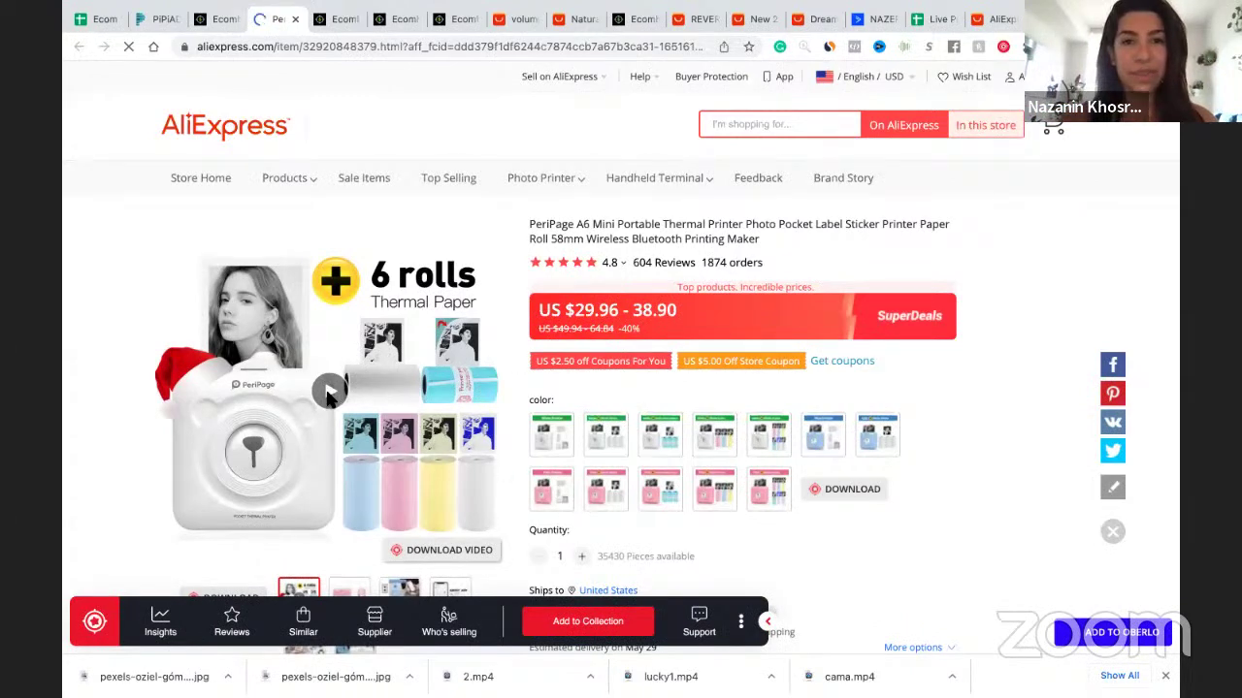
Copy "Mini Bluetooth Thermal Printer" from the Ecomhunt product page, search PiPiADS for it as an ad keyword and re-enter the keyword
left_click(223, 20)
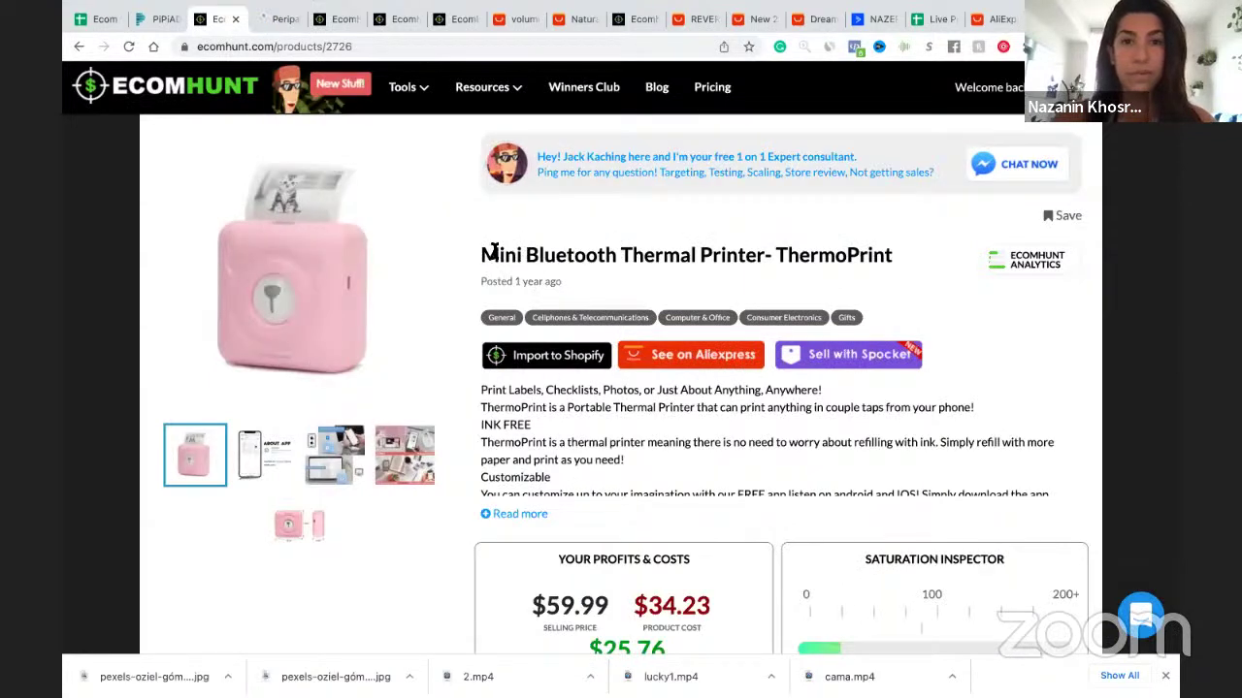
left_click_drag(633, 249, 764, 255)
key("super+c")
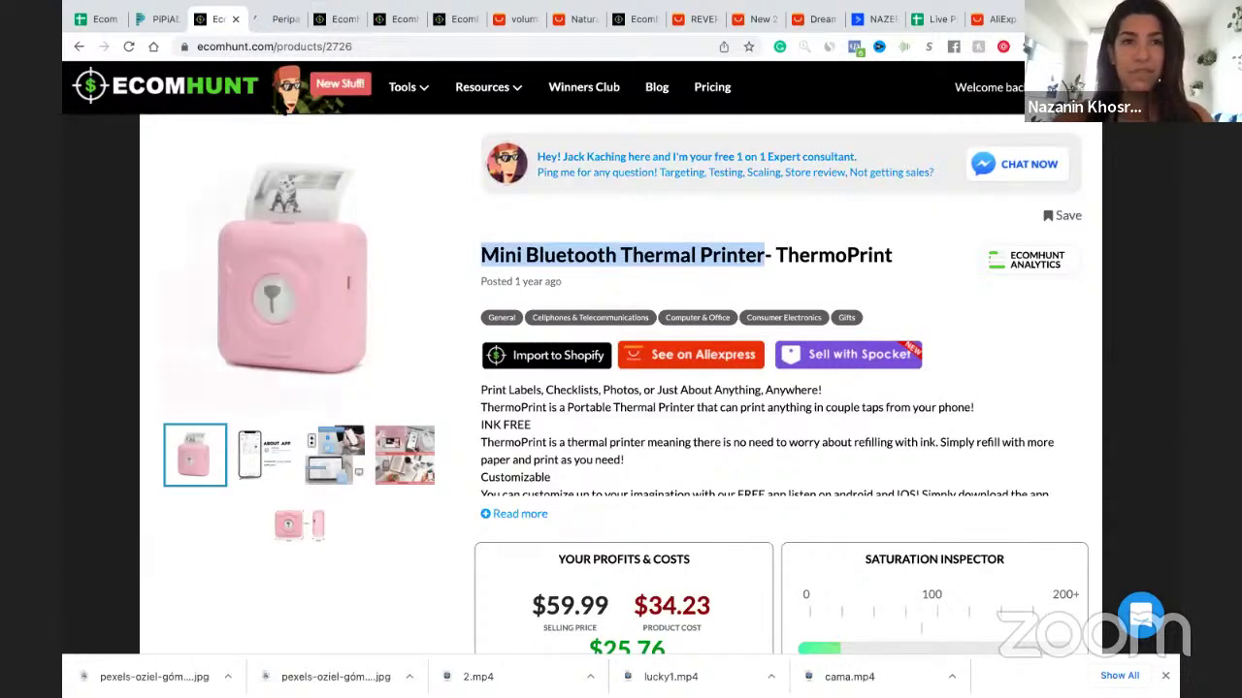
left_click(158, 19)
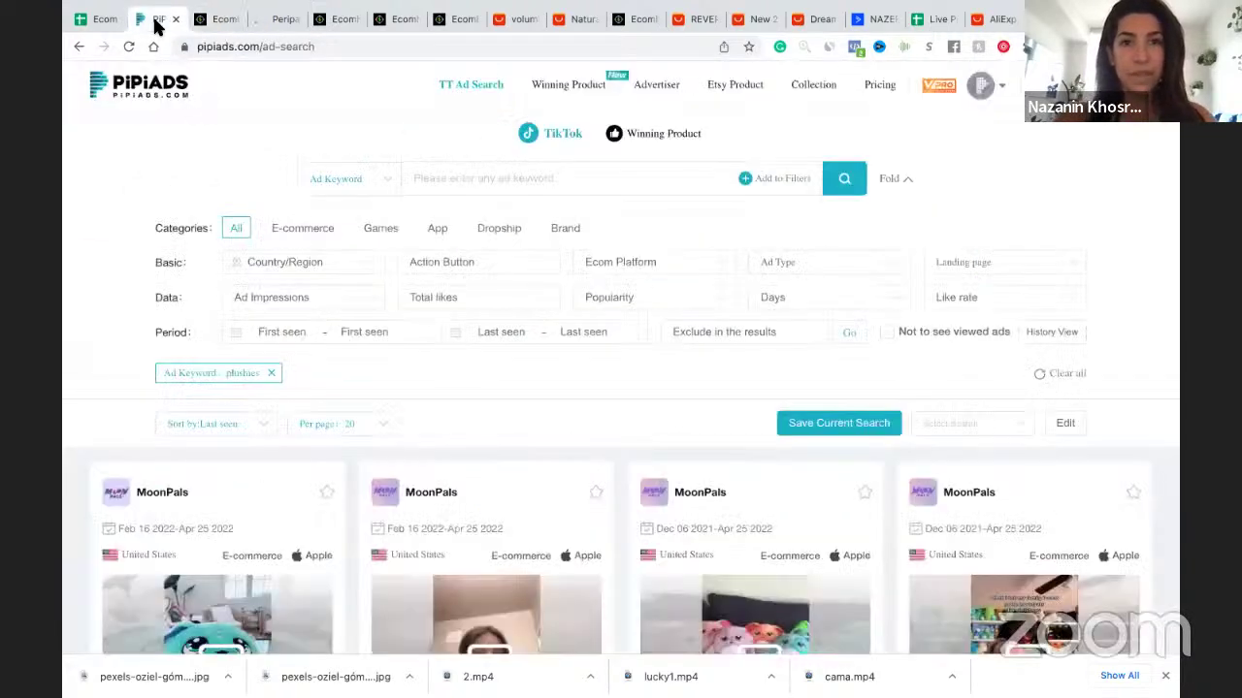
key("super+v")
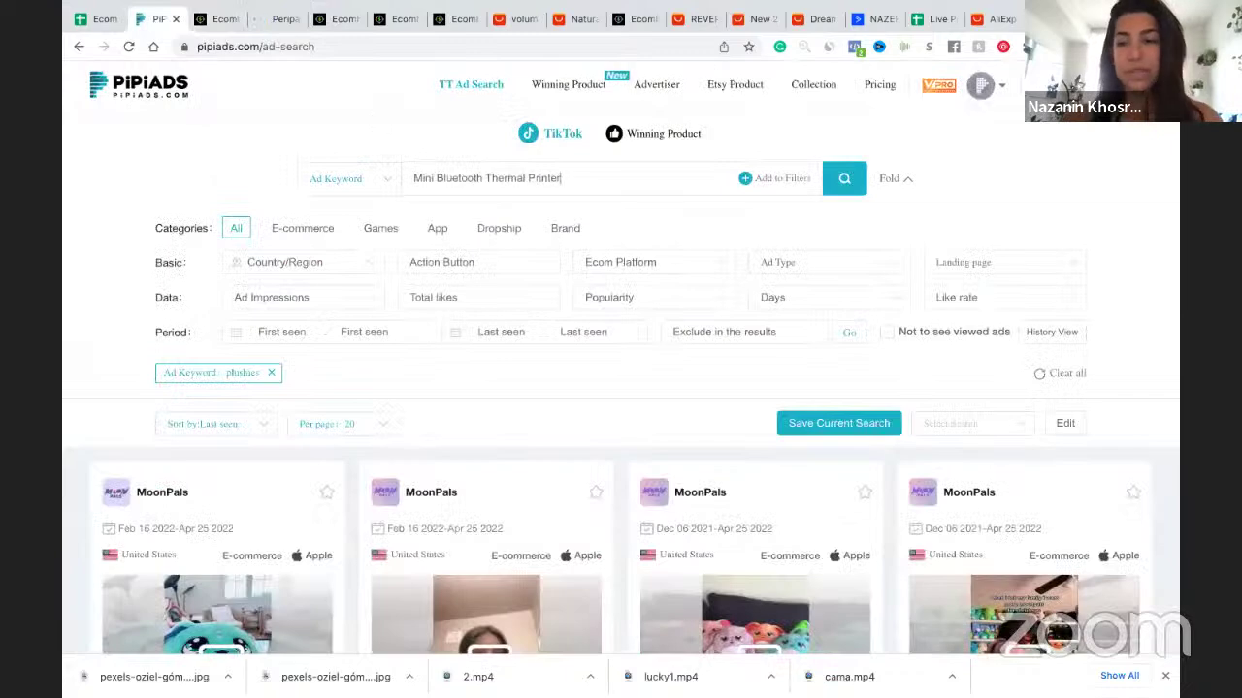
key("Return")
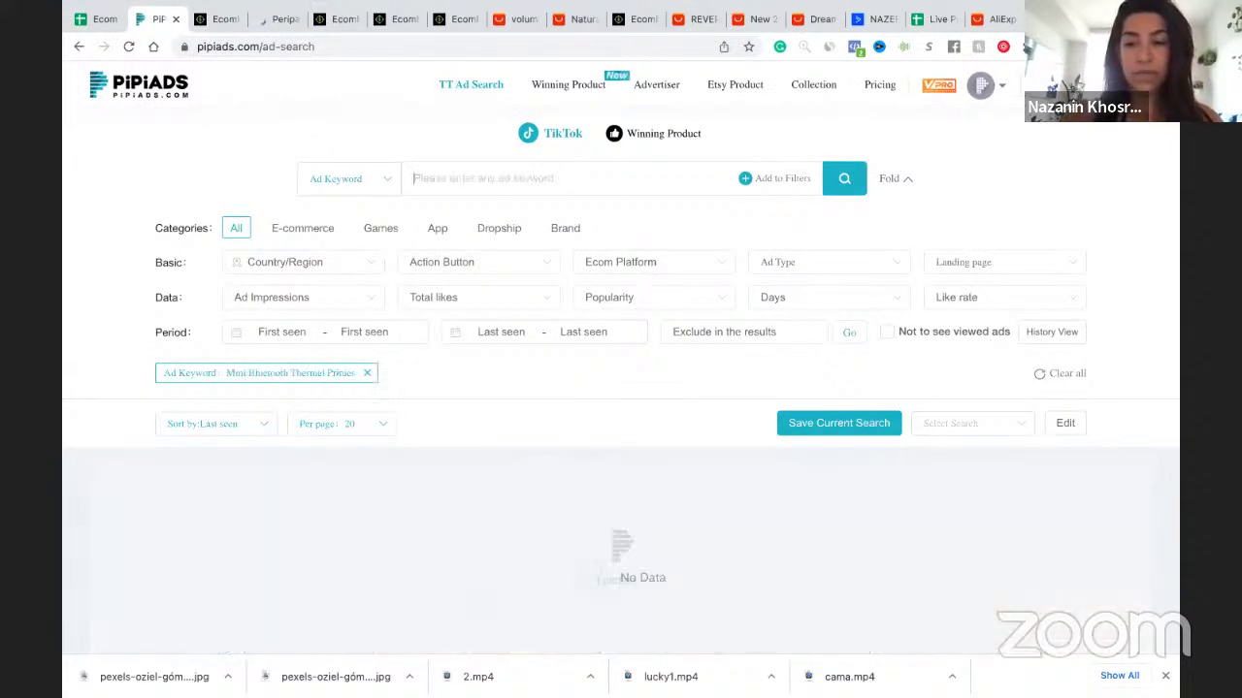
left_click(419, 189)
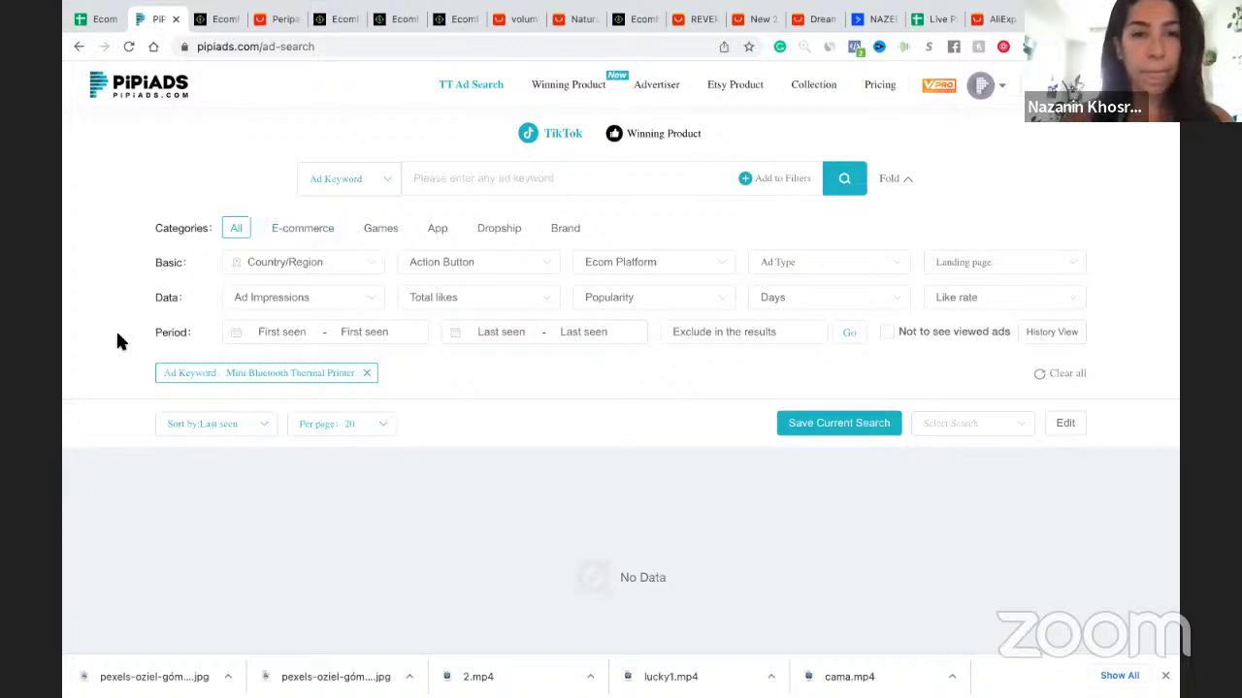
left_click(433, 189)
key("ctrl+v")
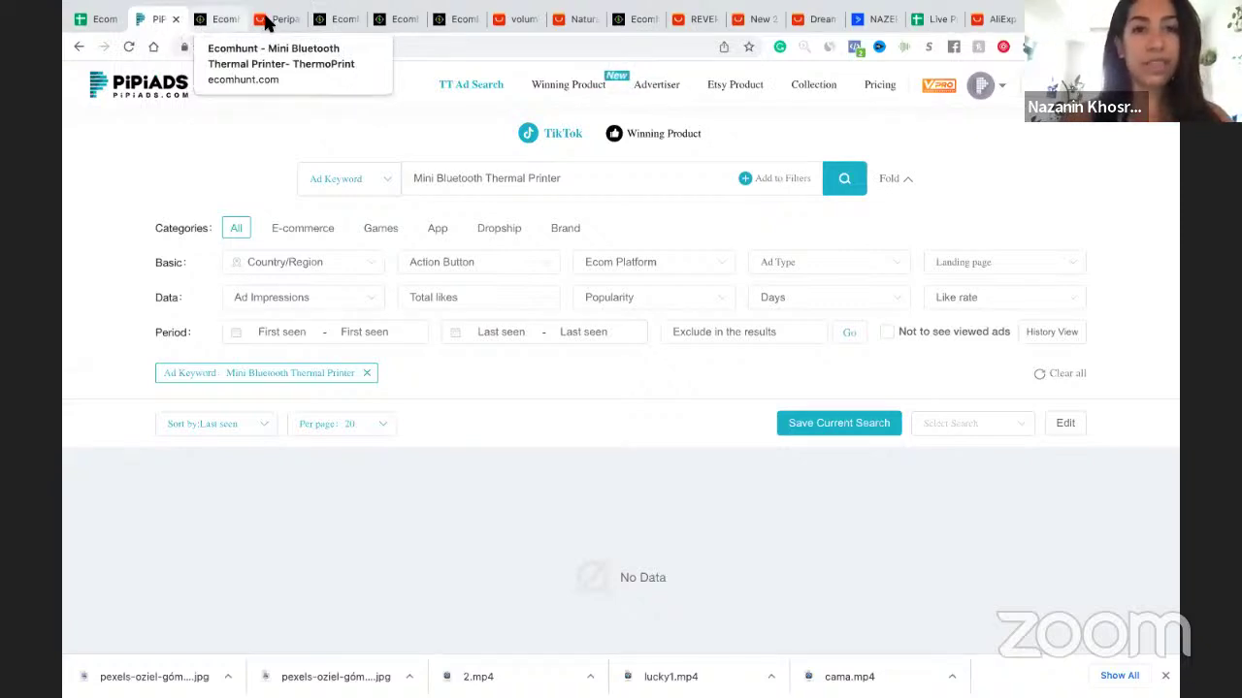
Return to the thermal printer's AliExpress listing, copy its link and close the listing
left_click(221, 22)
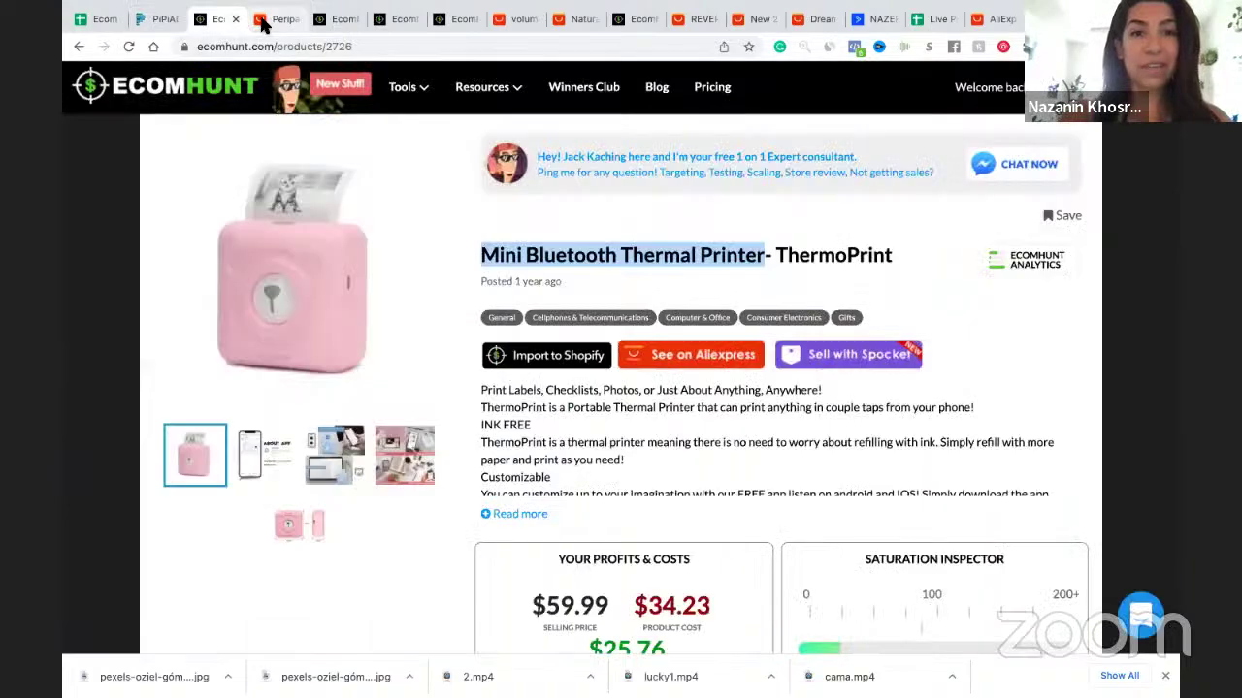
left_click(263, 21)
left_click(205, 25)
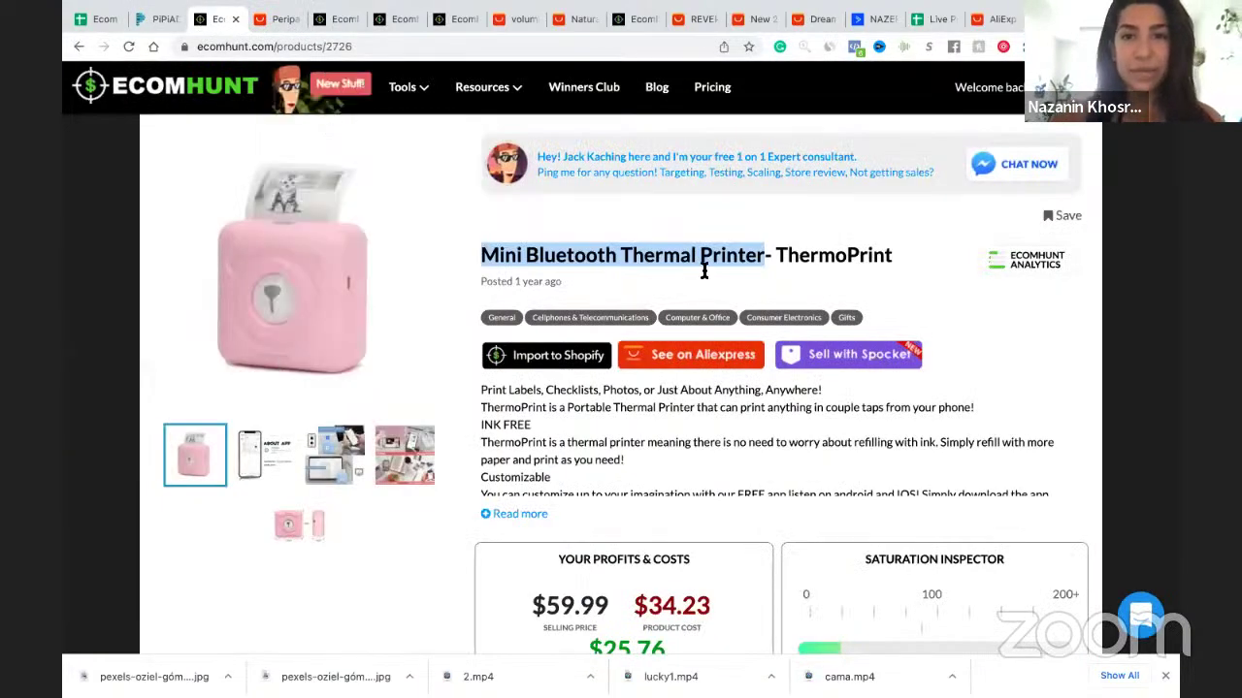
left_click(704, 271)
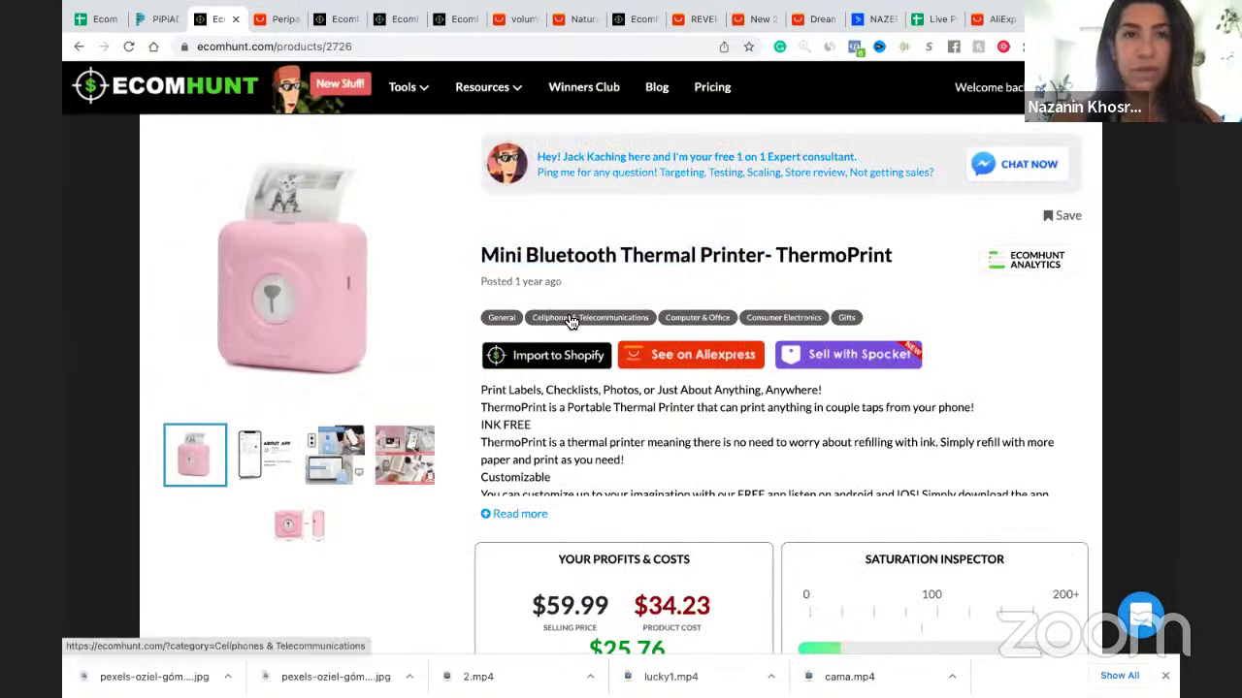
left_click(274, 23)
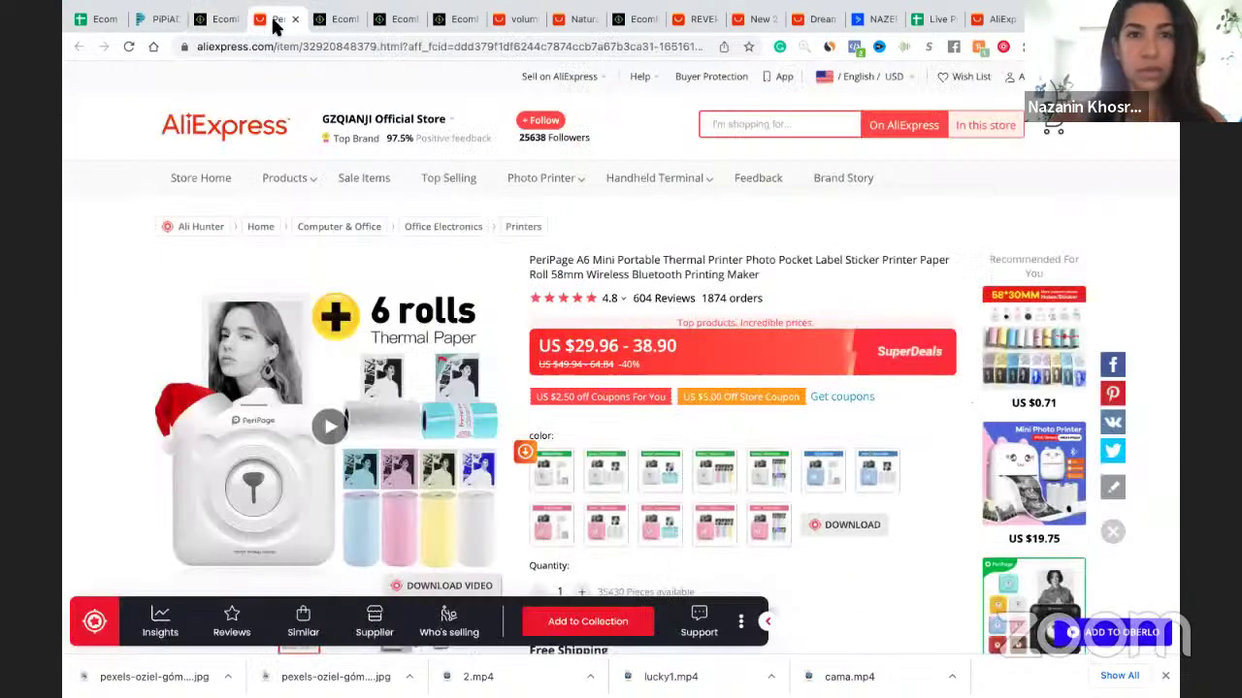
left_click(318, 47)
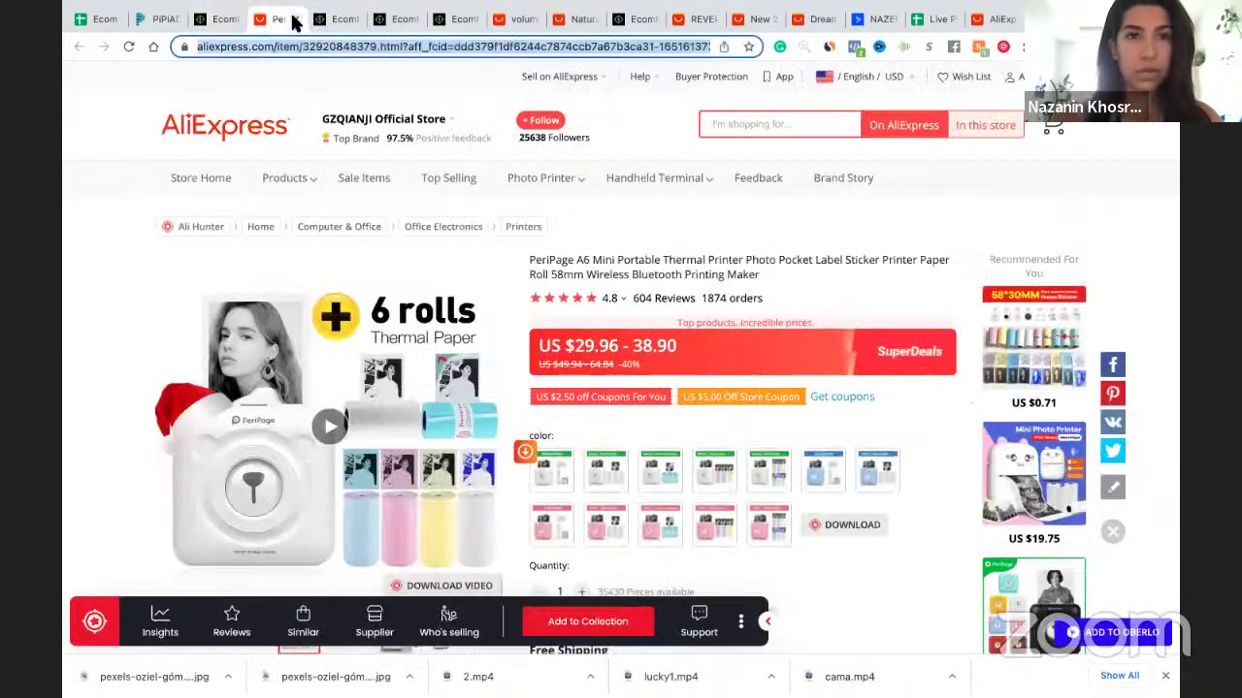
left_click(295, 19)
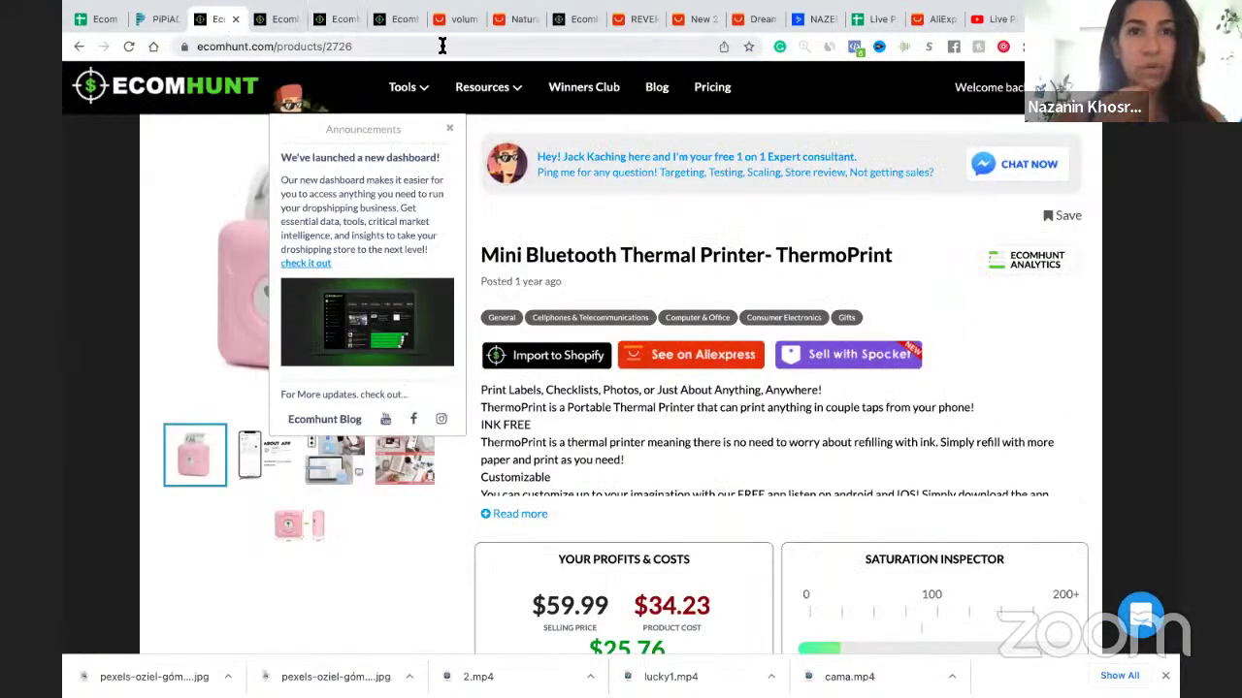
In row 5 of the Live Product Research Ecomplaybook sheet, paste the copied AliExpress link and enter "Mini thermal printer" as the product
left_click(868, 18)
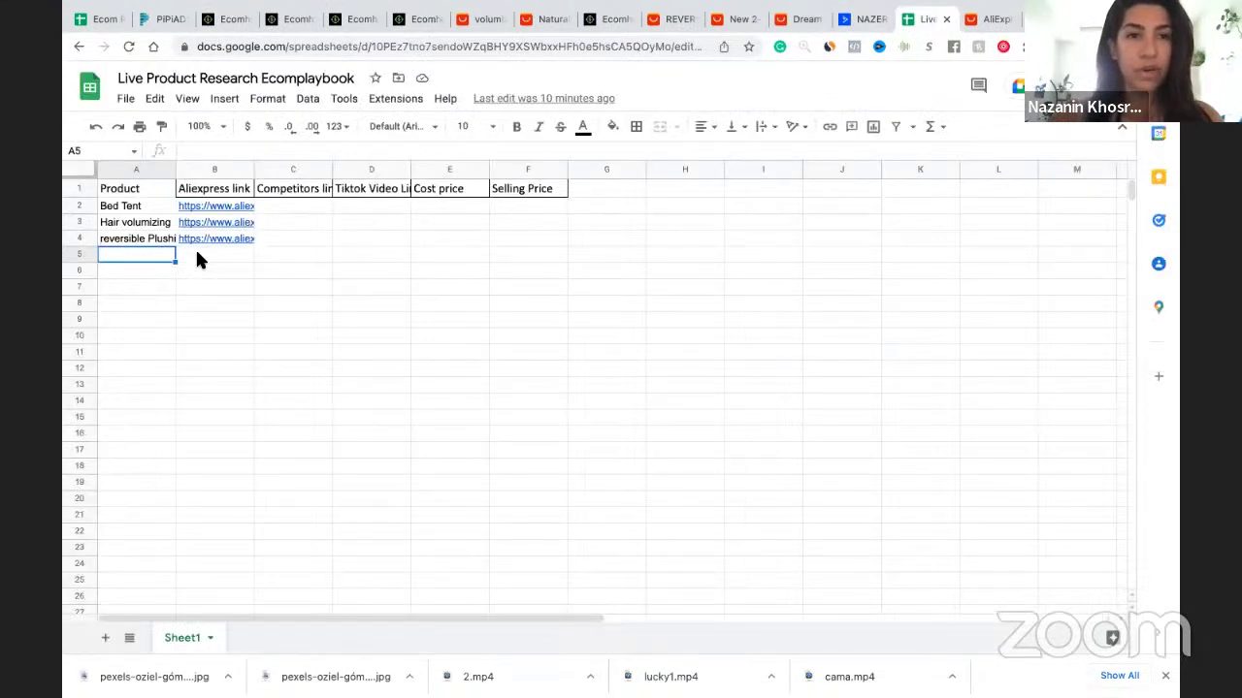
left_click(195, 254)
key("ctrl+v")
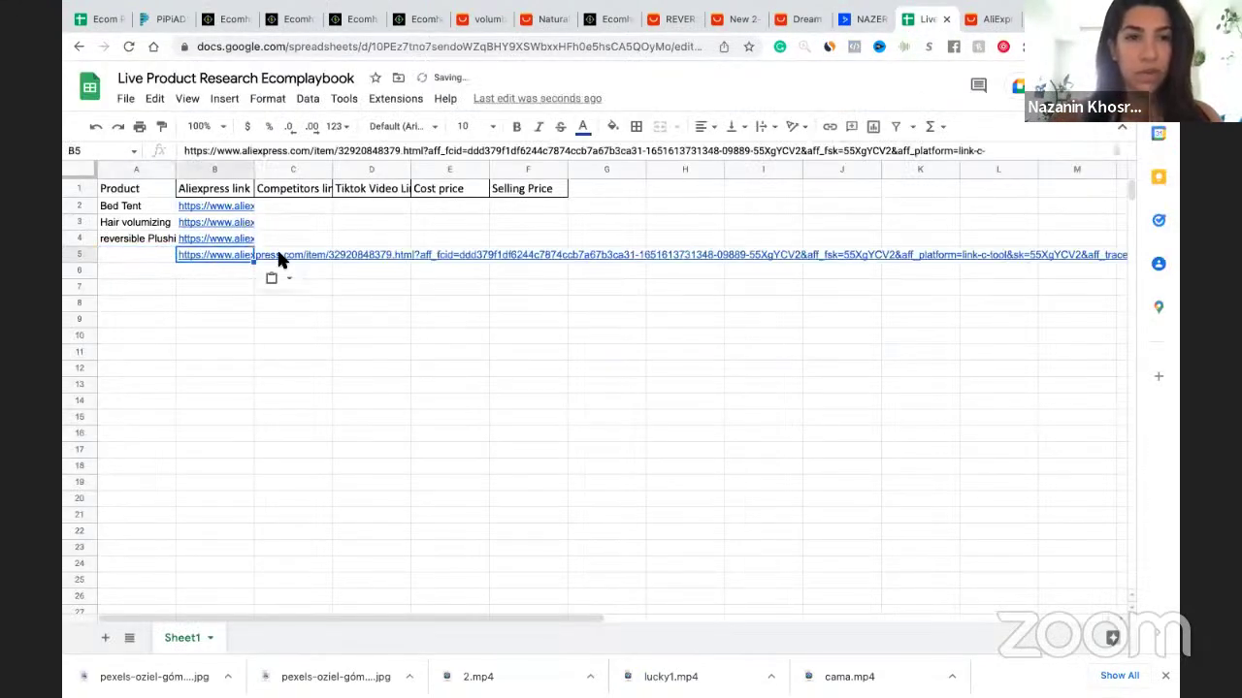
left_click(278, 256)
left_click(159, 252)
type("Mini ther")
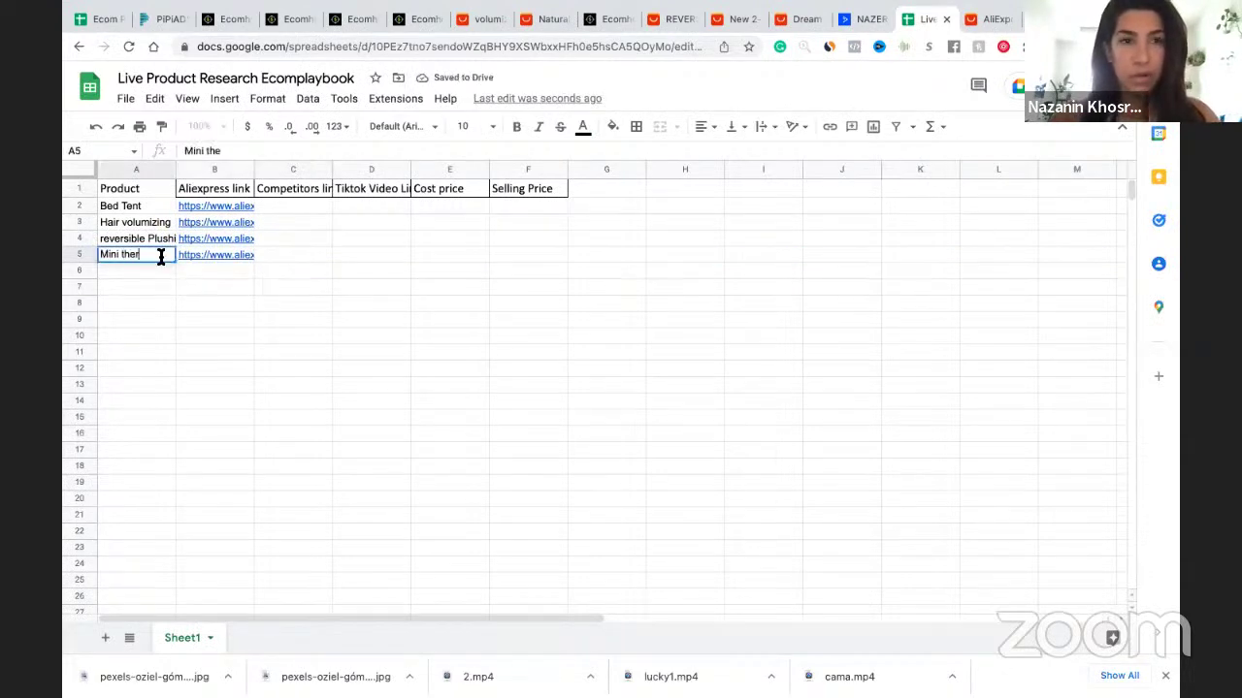
type("mal printer")
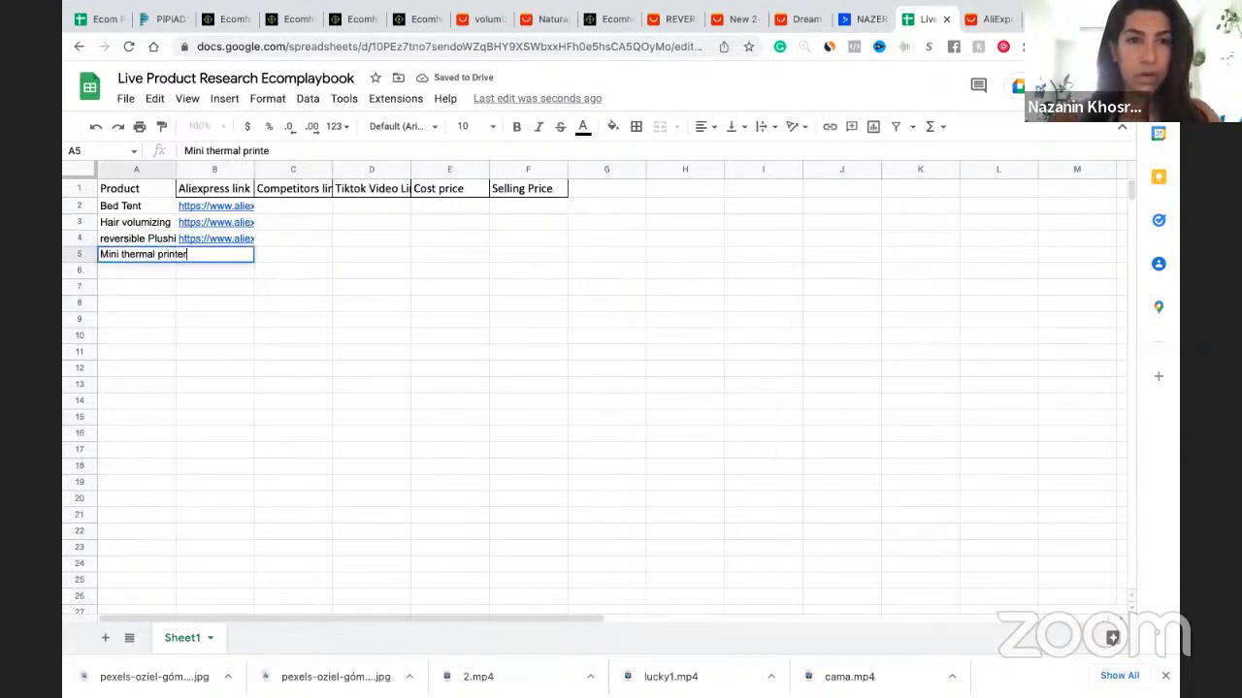
key("Return")
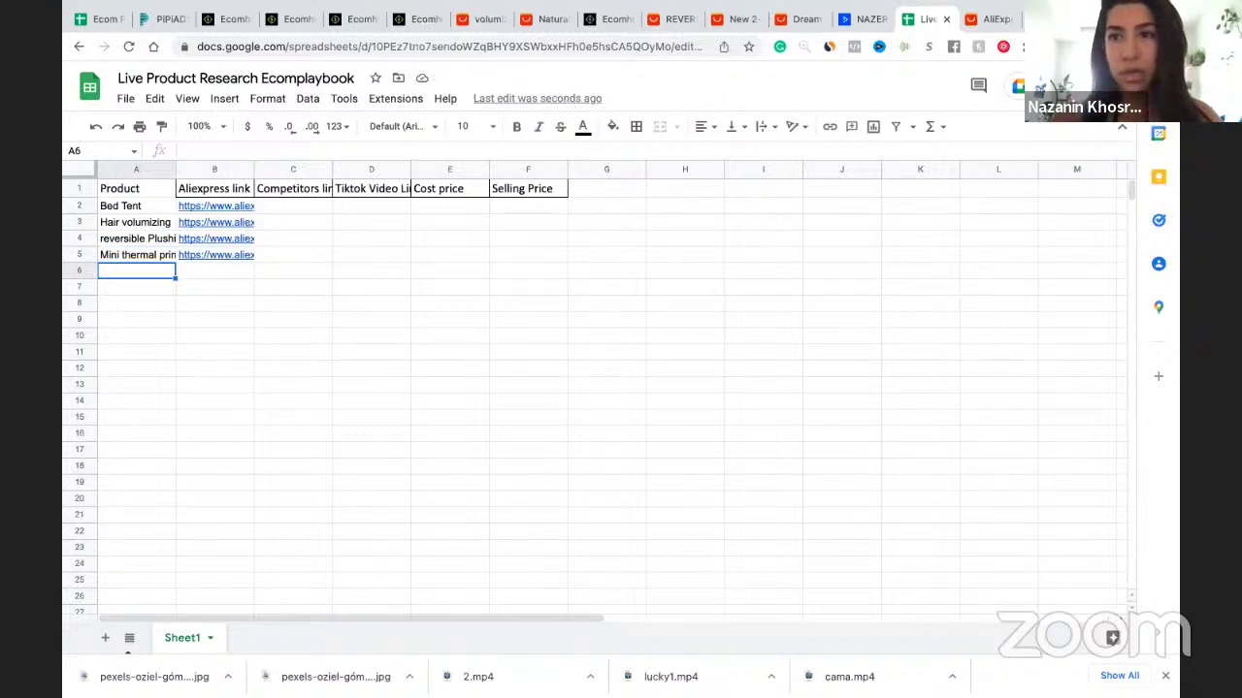
Share the spreadsheet with anyone who has the link as viewer, copy the sharing link and close the sharing settings
left_click(1090, 86)
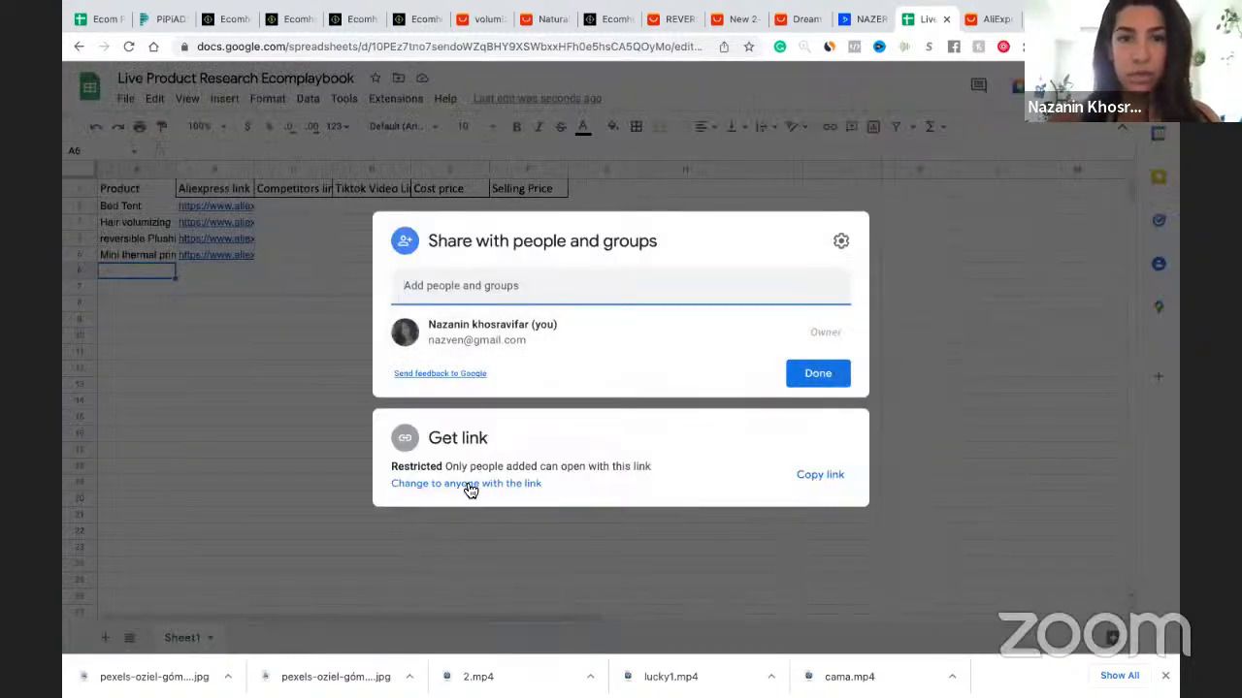
left_click(465, 485)
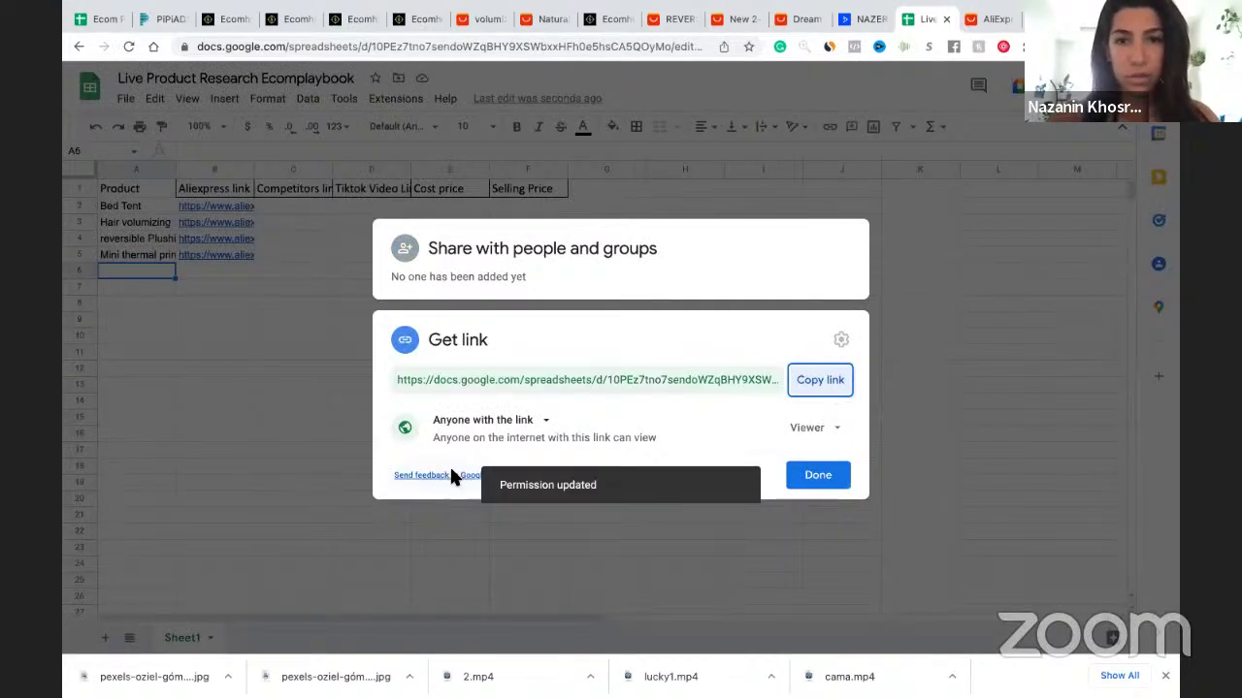
left_click(819, 381)
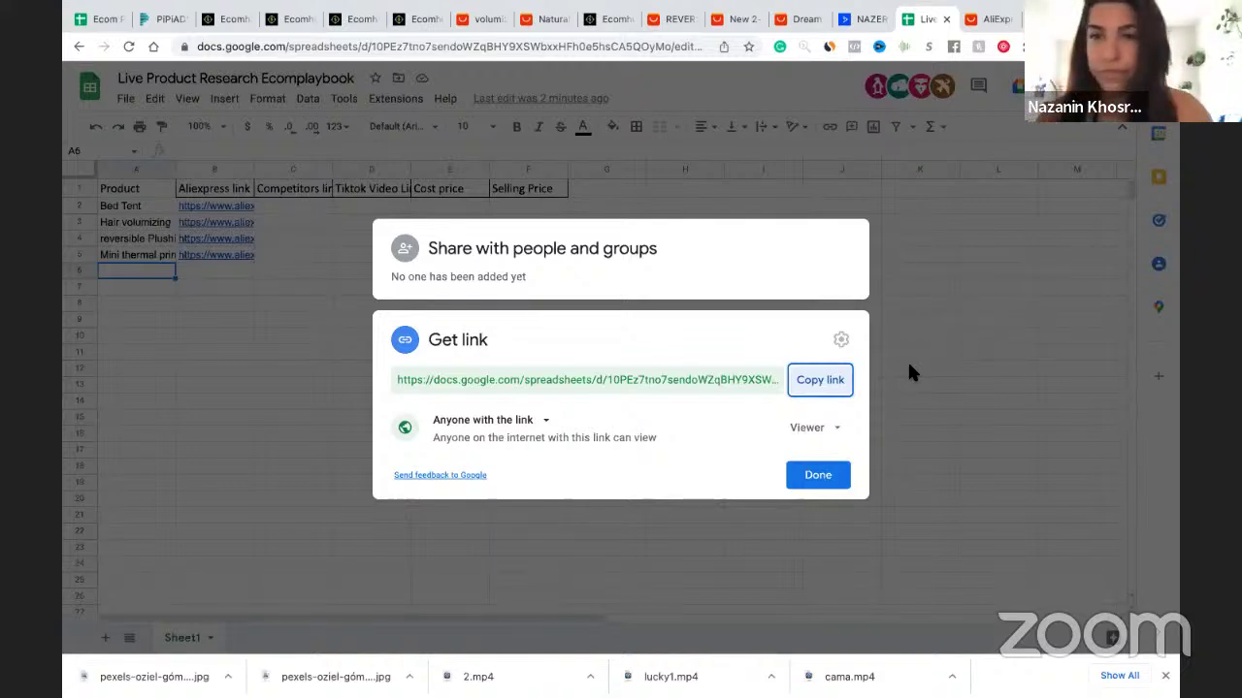
left_click(224, 316)
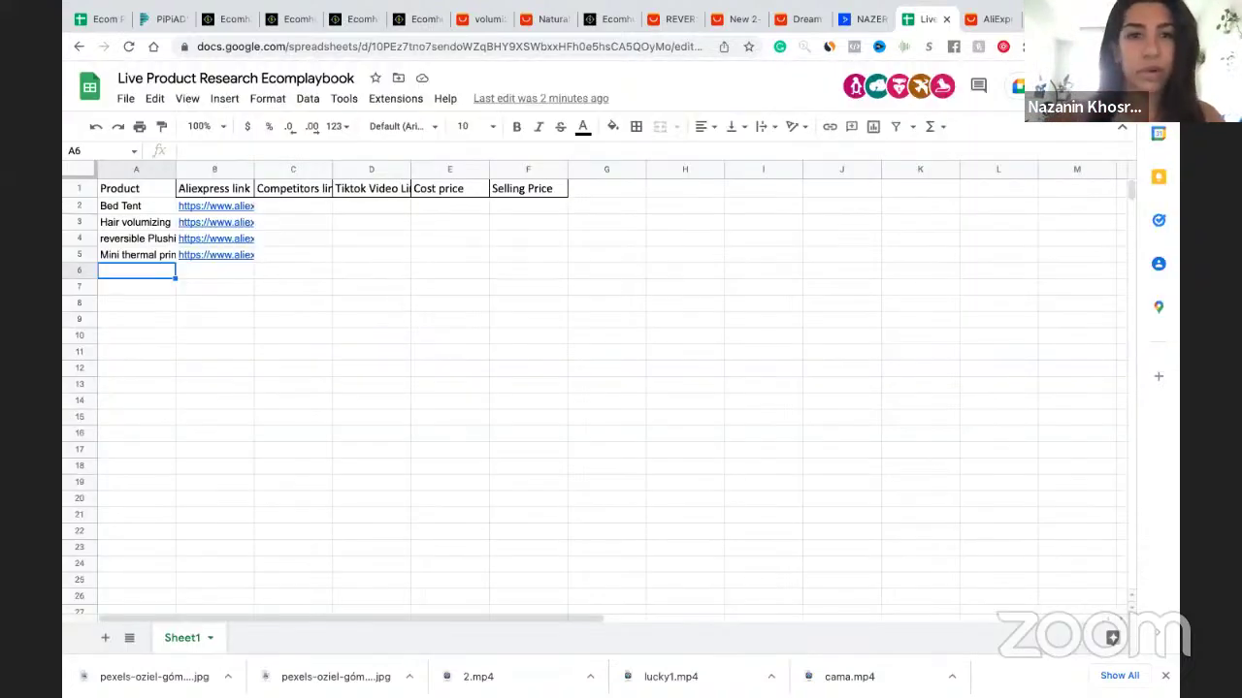
View the Super Soft Home Slippers product on Ecomhunt and search PiPiADS for the ad keyword "soft slippers"
left_click(411, 21)
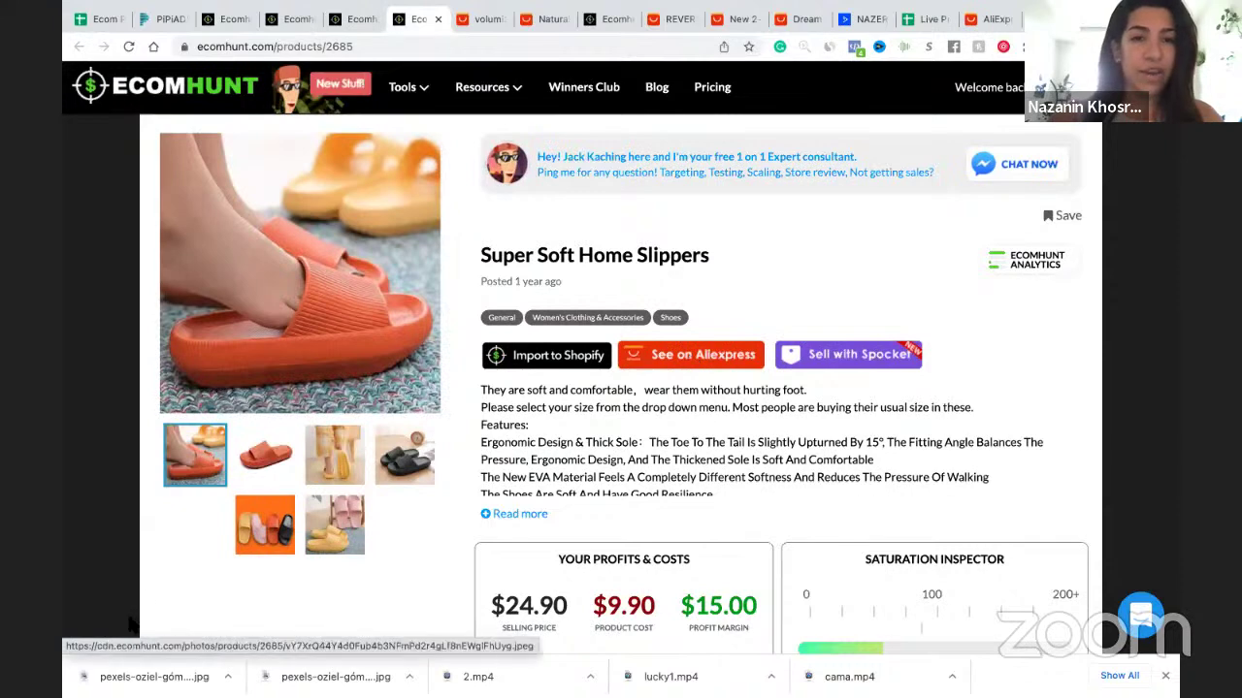
left_click(290, 534)
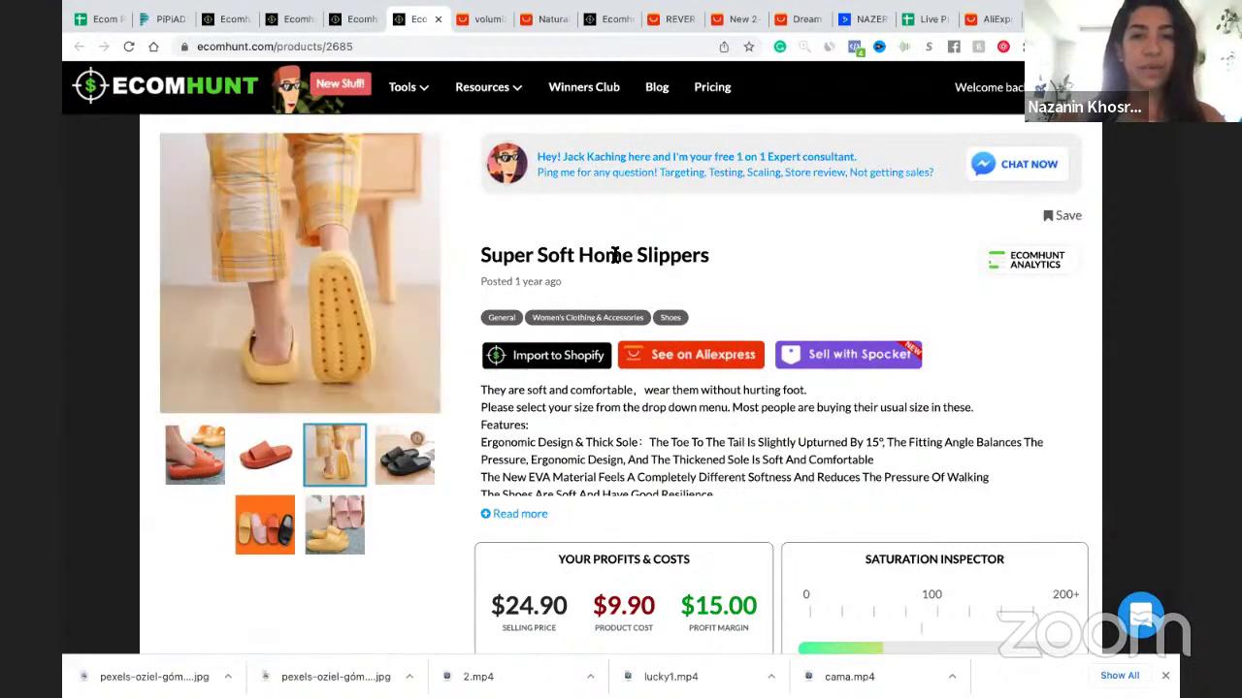
left_click(160, 20)
triple_click(447, 184)
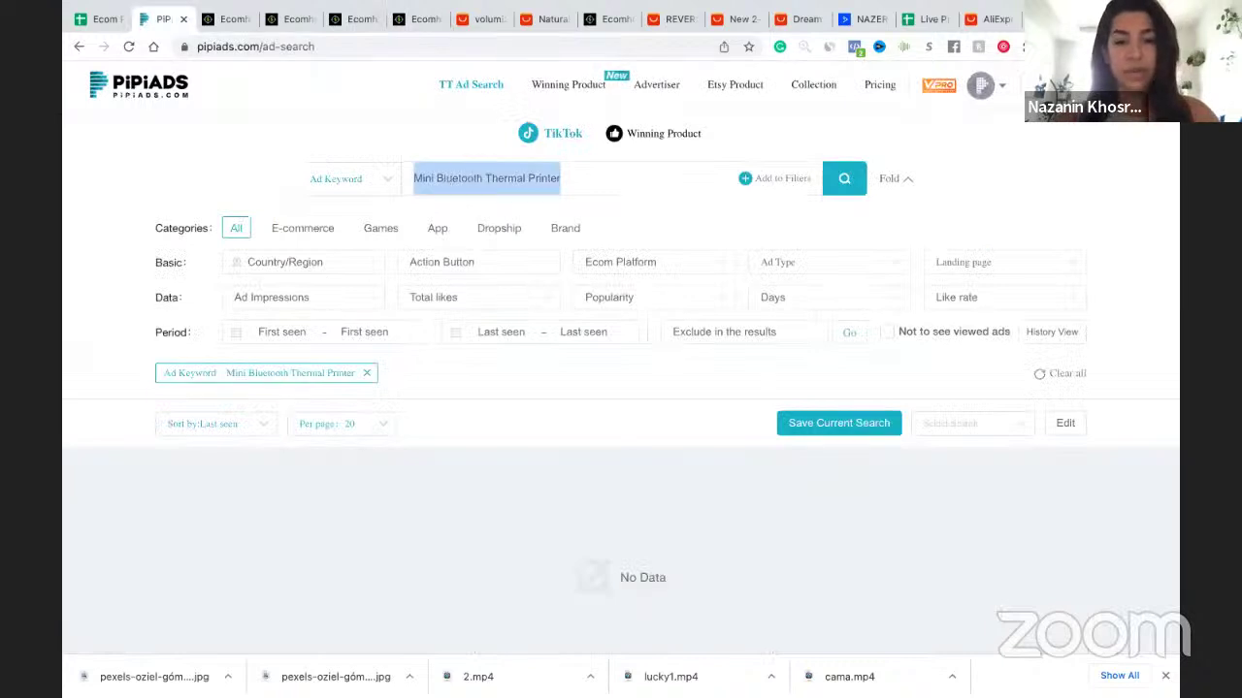
type("sof")
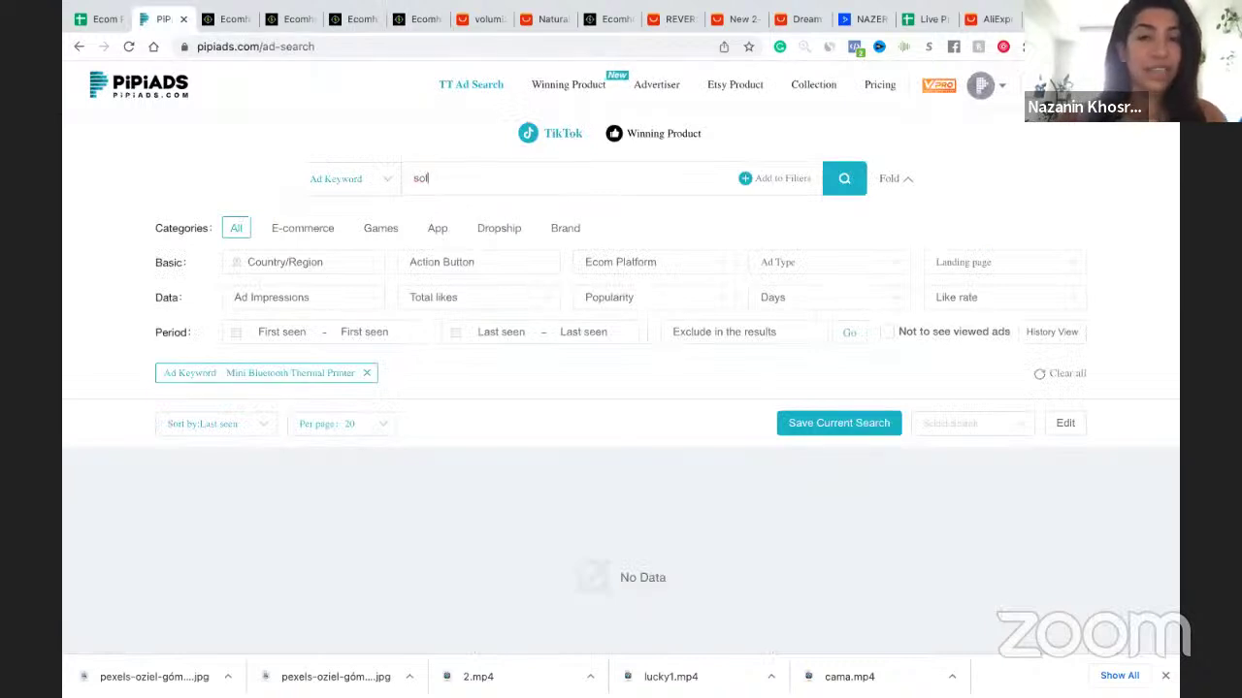
type("t sl")
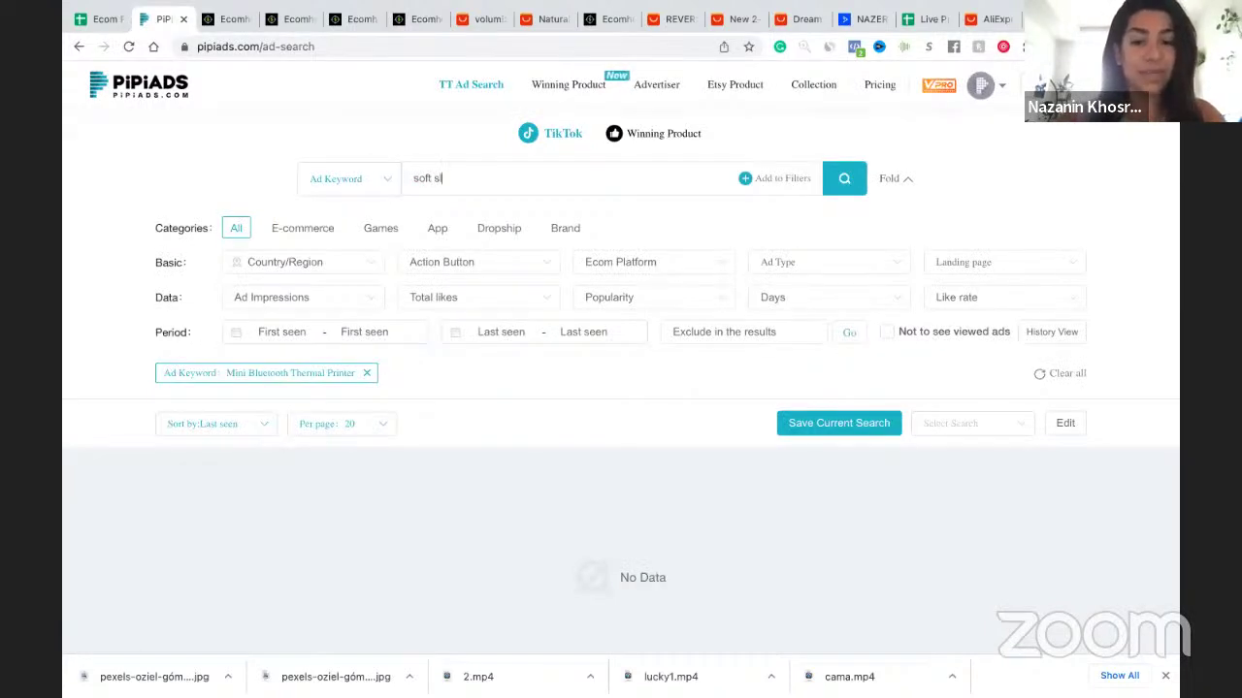
type("ippers")
key("Return")
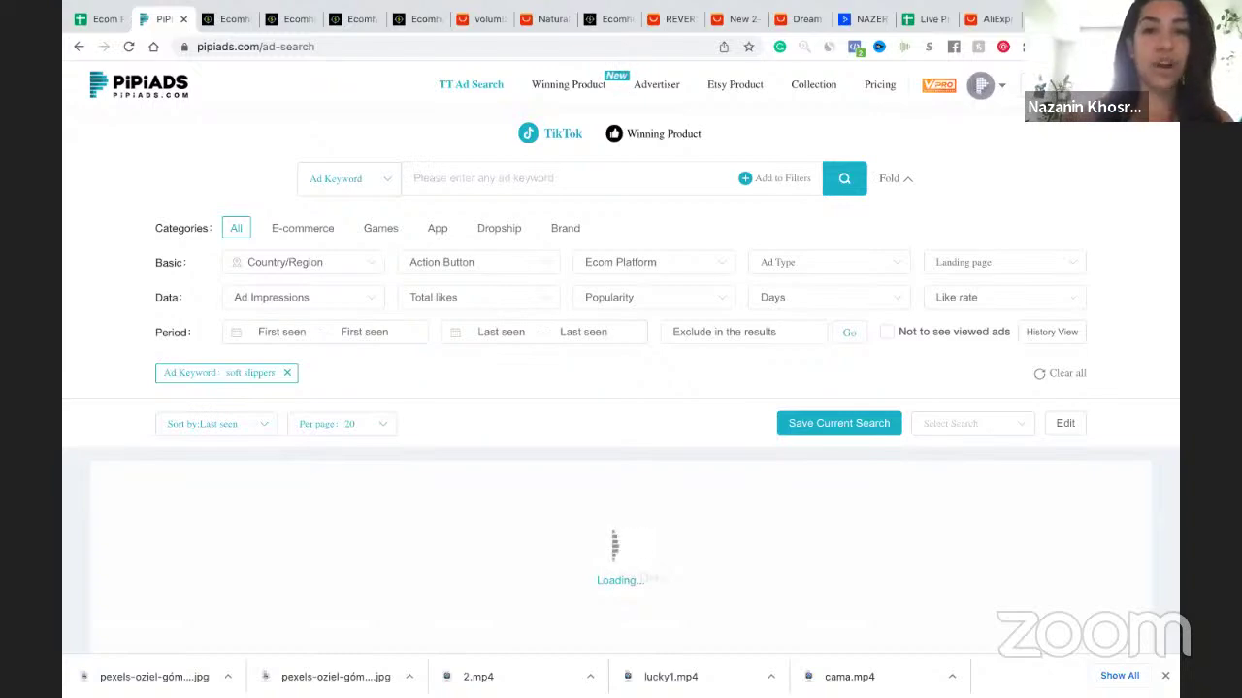
Watch the Summer Soft Slippers ad with its details, close it and look through the other soft slippers ads
scroll(114, 255, "down", 3)
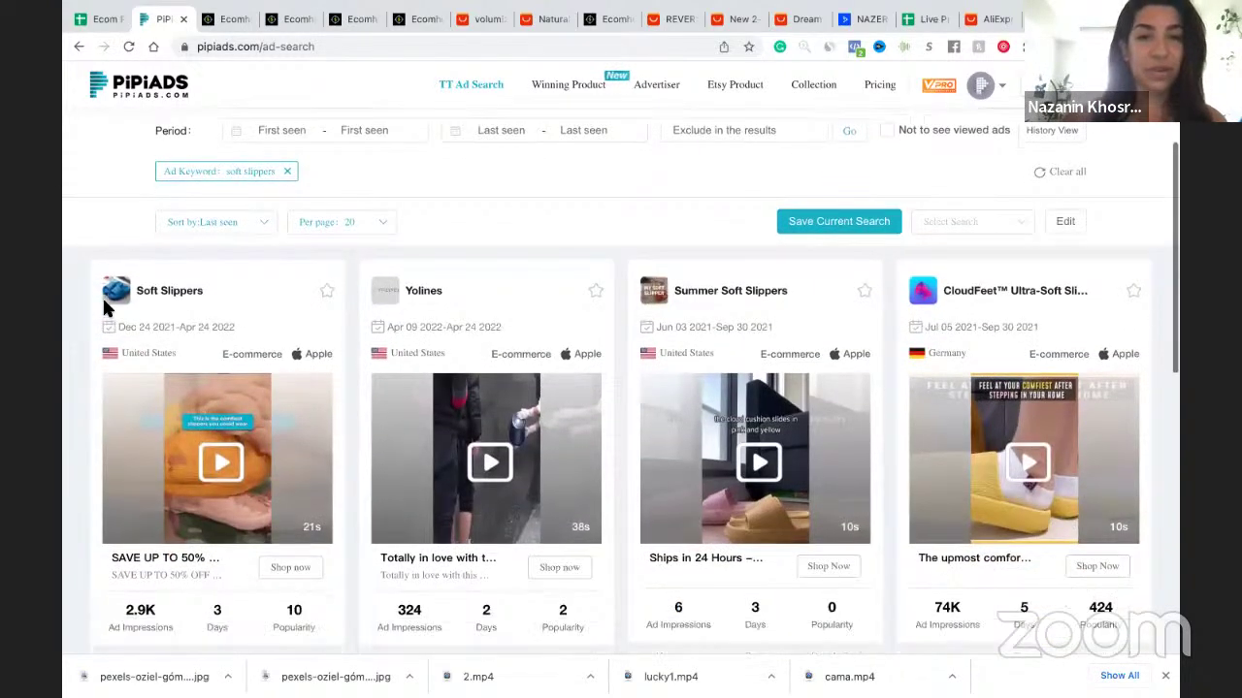
mouse_move(737, 482)
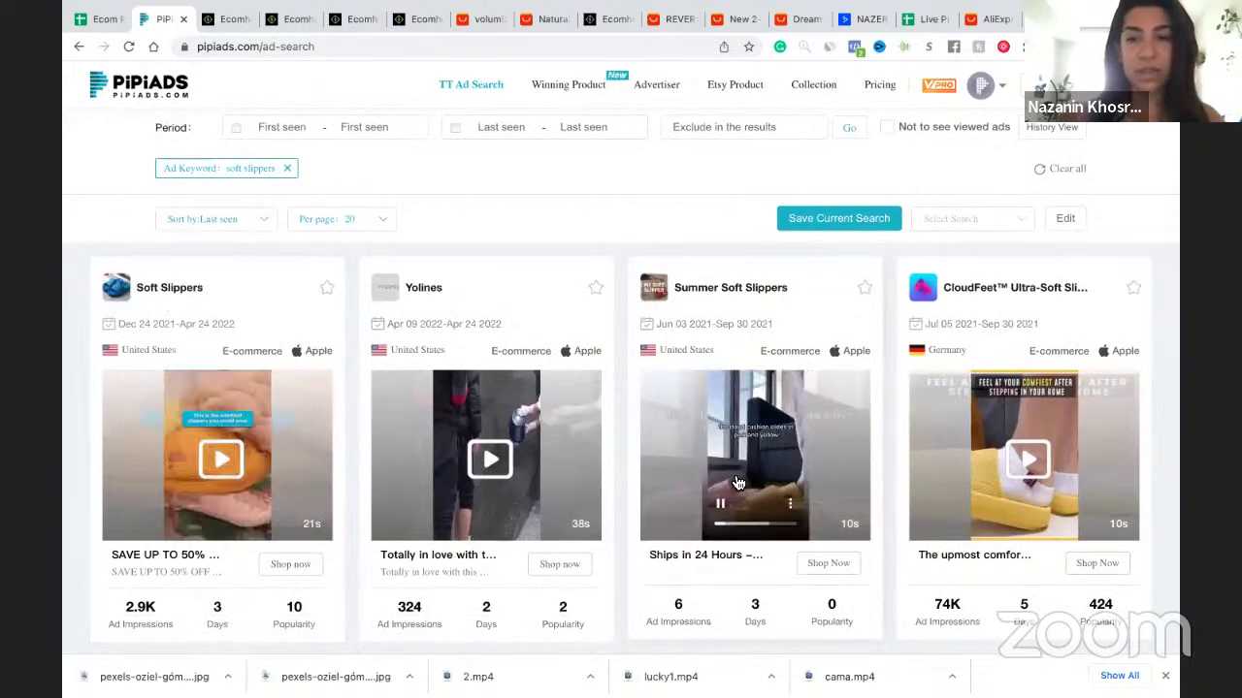
left_click(812, 560)
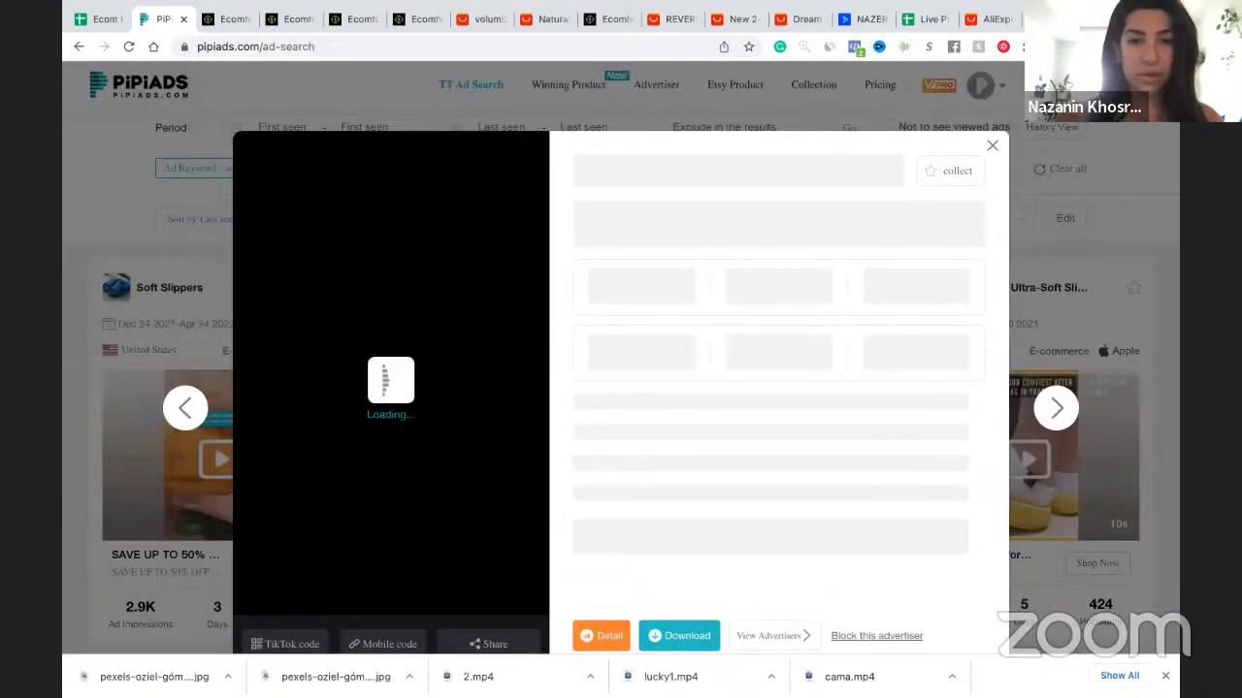
mouse_move(456, 521)
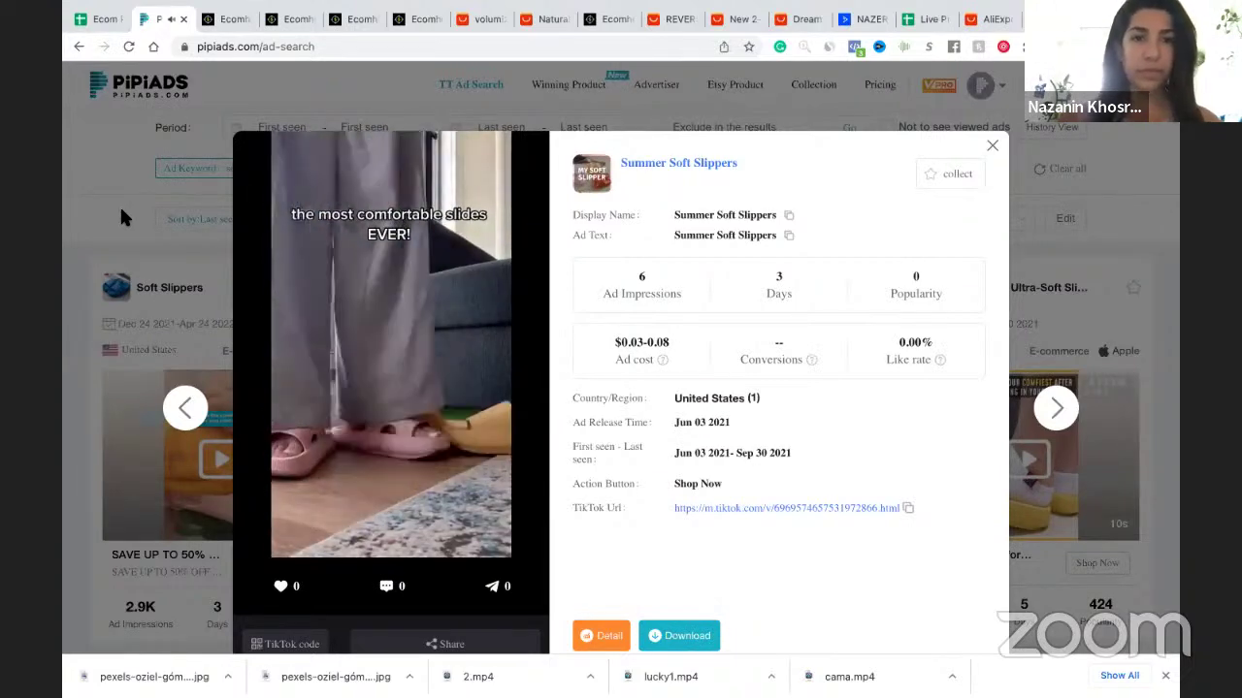
left_click(119, 218)
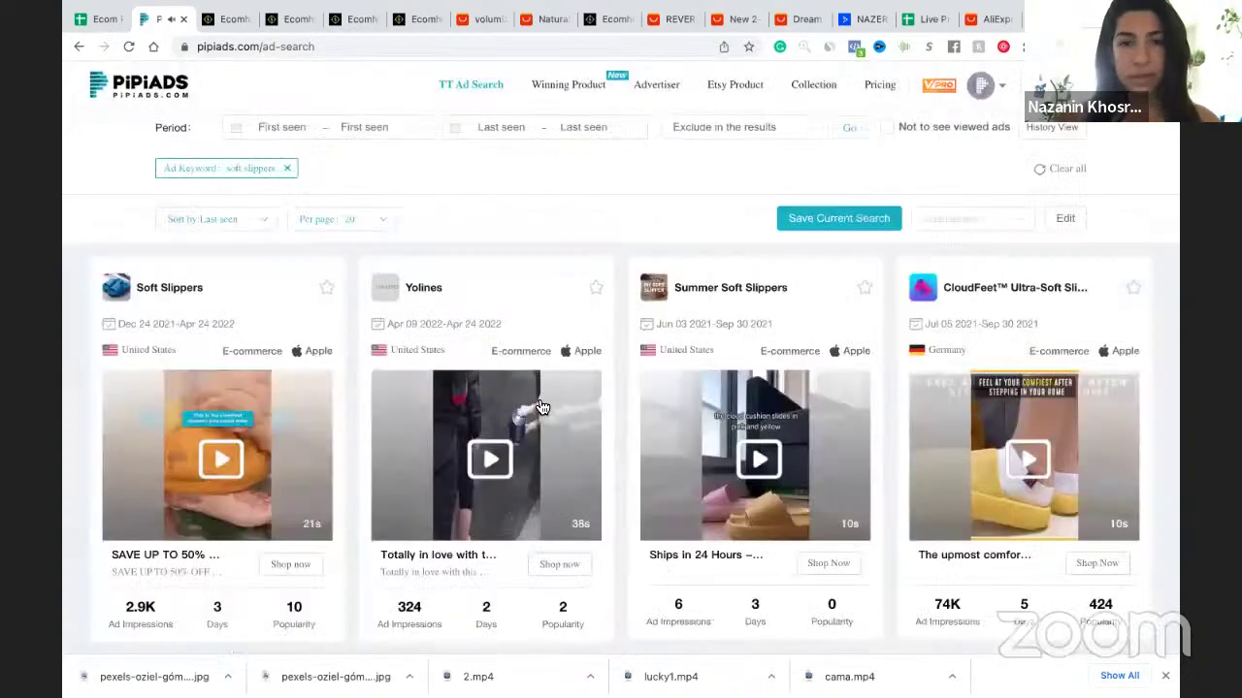
scroll(646, 338, "down", 2)
scroll(647, 339, "up", 2)
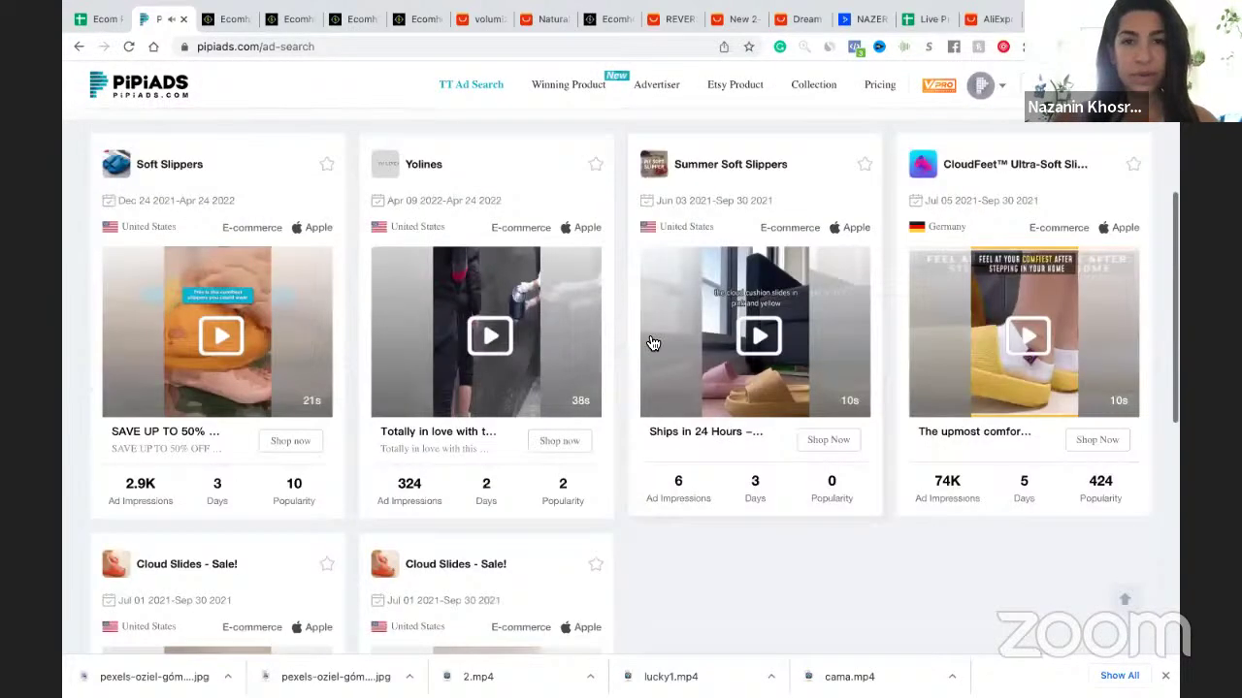
scroll(645, 363, "up", 2)
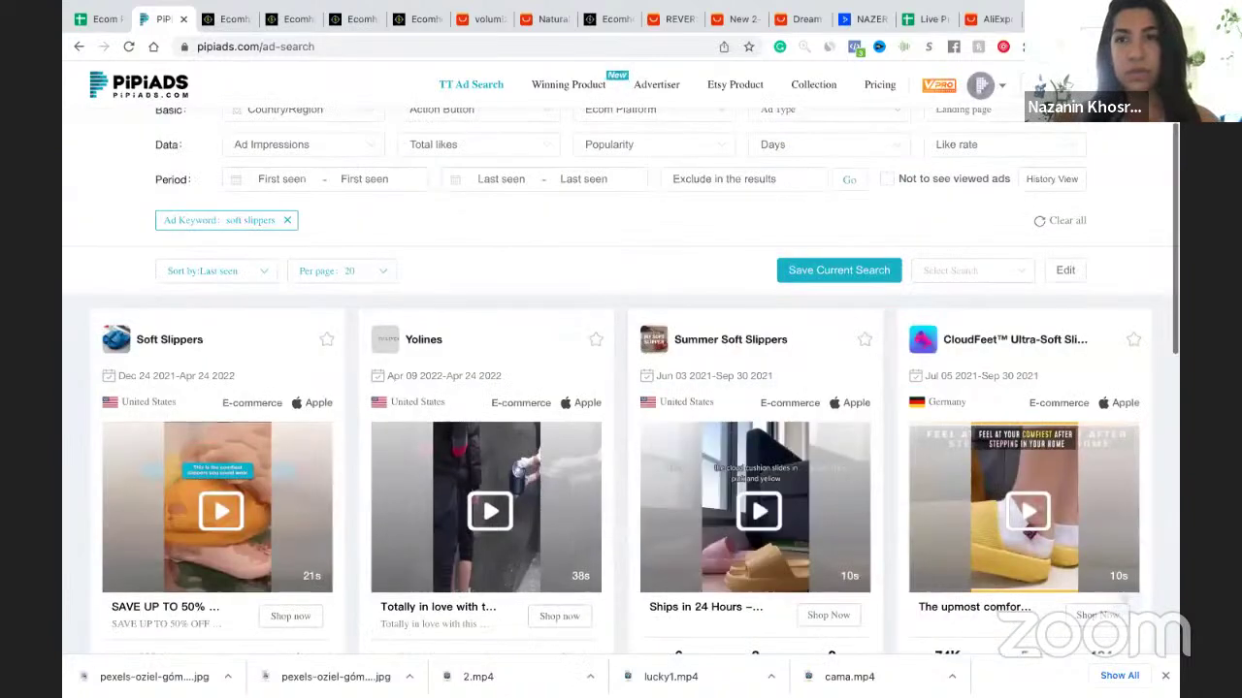